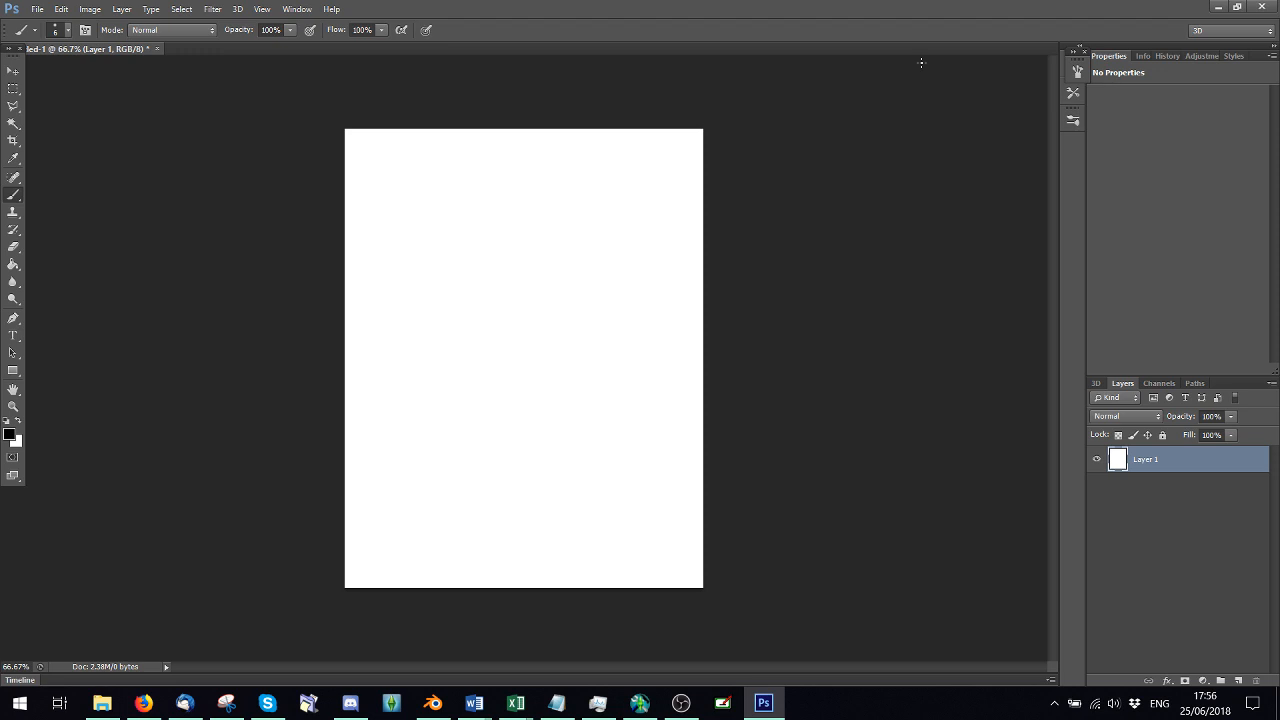
Add a new layer and paint a leafy cluster of short, curved black strokes in the upper middle of the canvas
click(1238, 680)
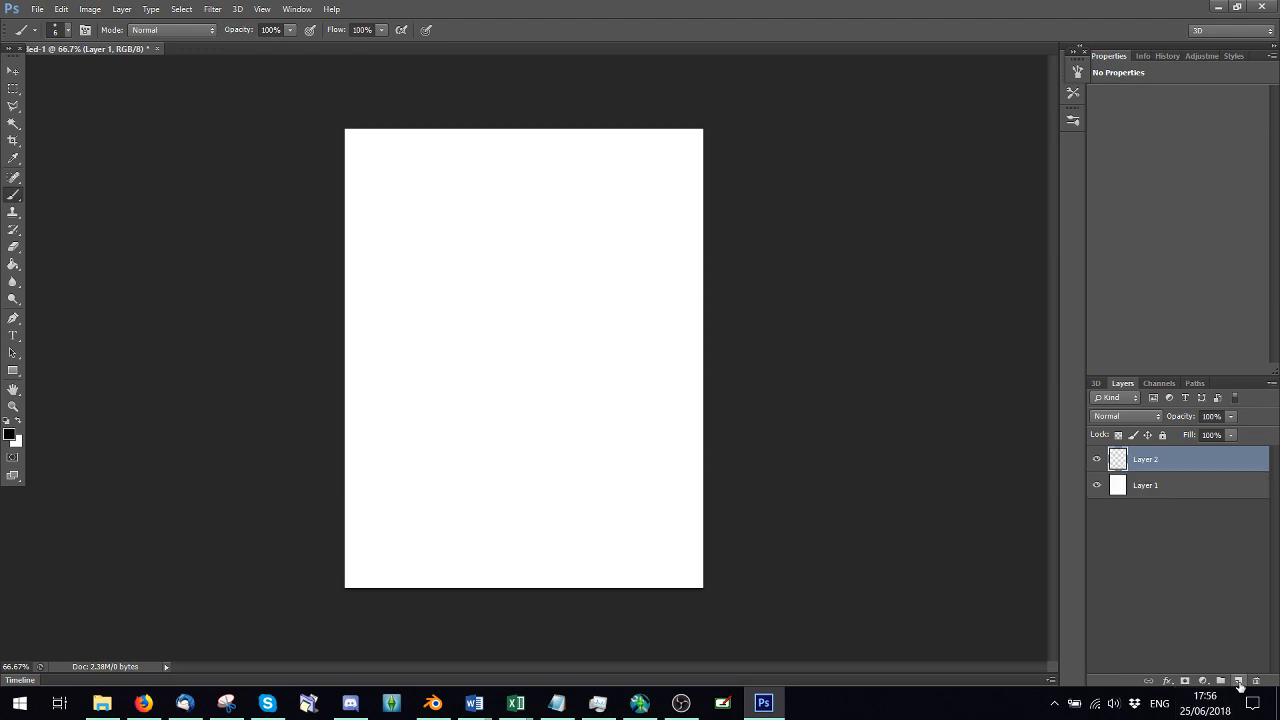
click(69, 32)
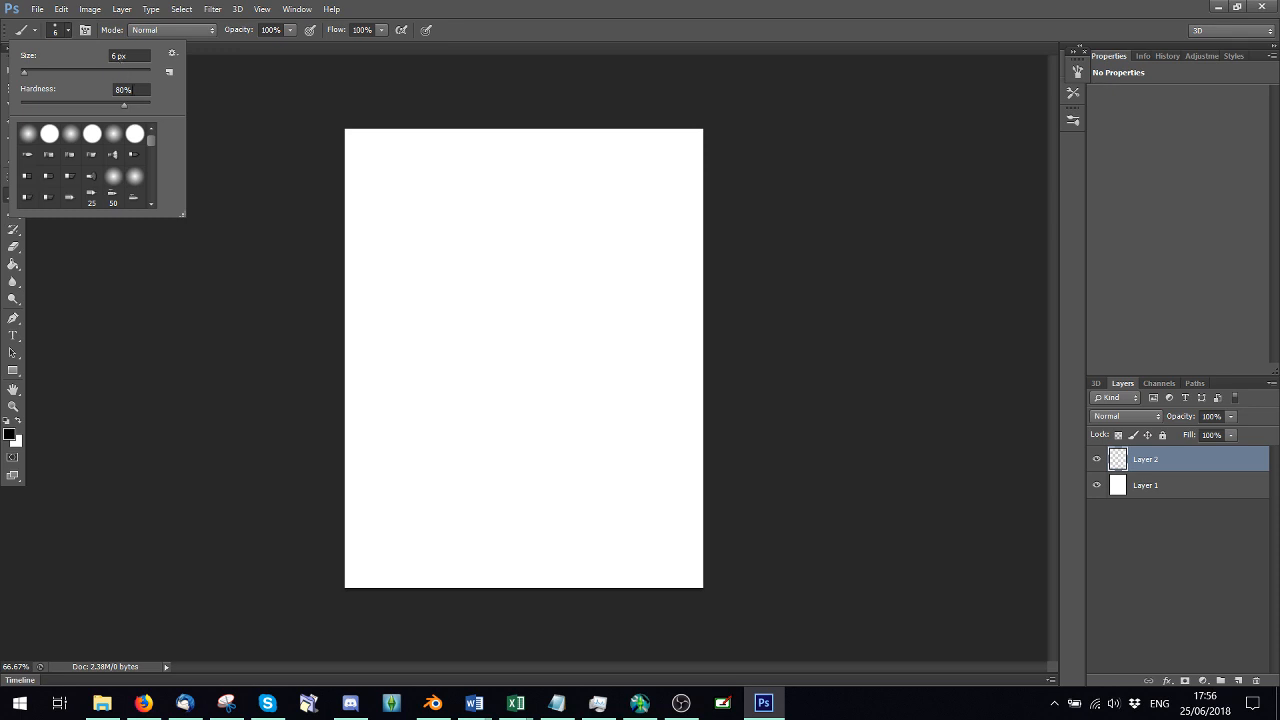
click(413, 3)
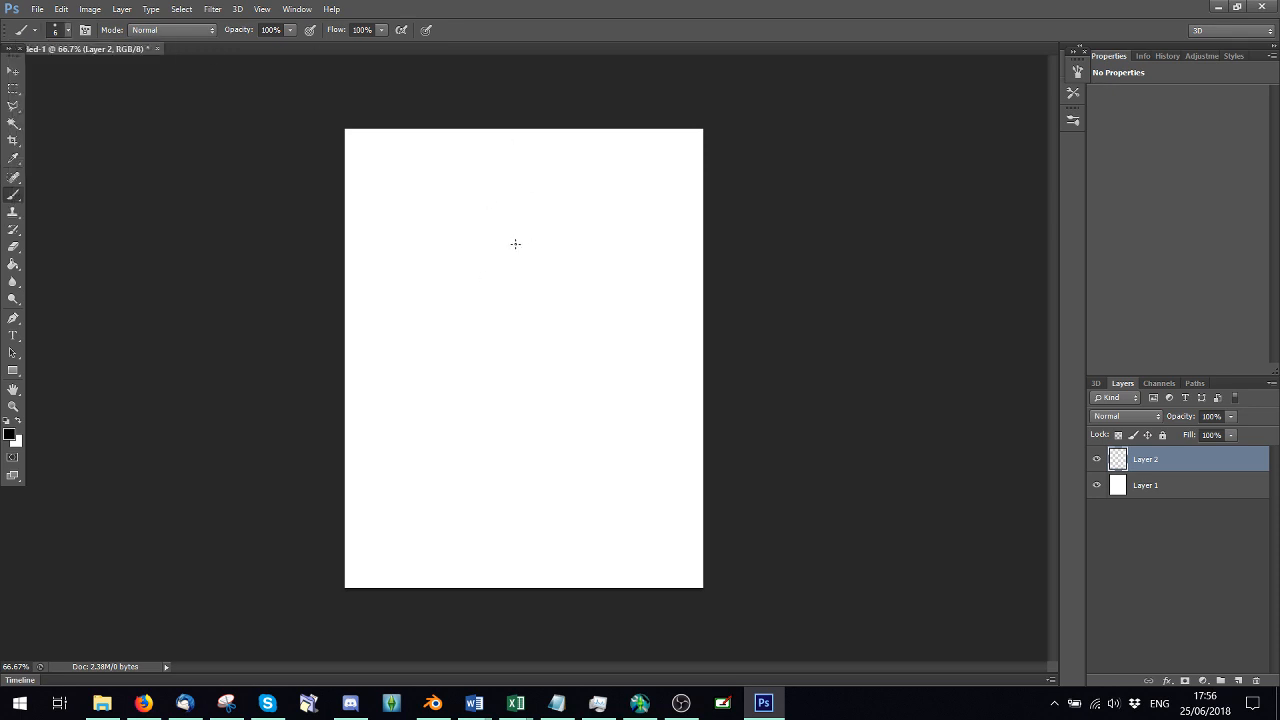
drag(515, 244, 511, 313)
mouse_move(545, 267)
mouse_down()
mouse_move(544, 291)
mouse_move(511, 306)
mouse_up()
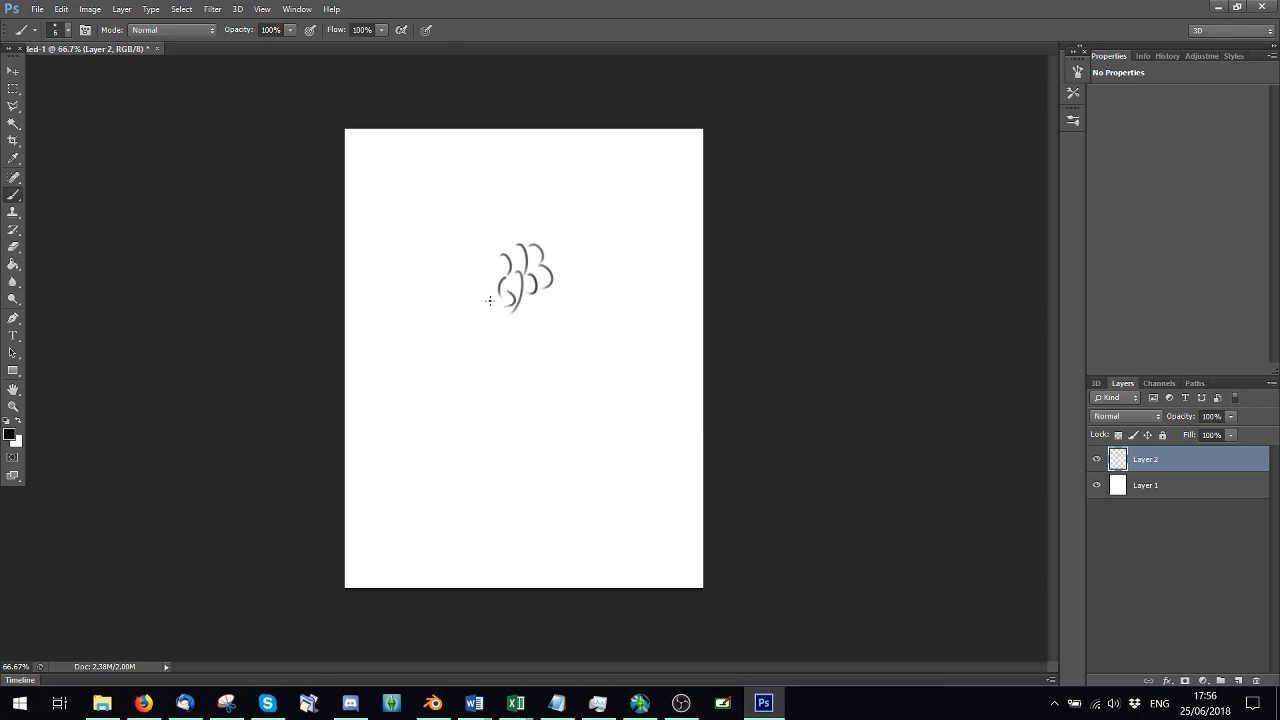
mouse_move(505, 224)
mouse_down()
mouse_move(517, 243)
mouse_move(537, 236)
mouse_move(489, 262)
mouse_move(478, 296)
mouse_move(547, 313)
mouse_up()
drag(531, 317, 534, 336)
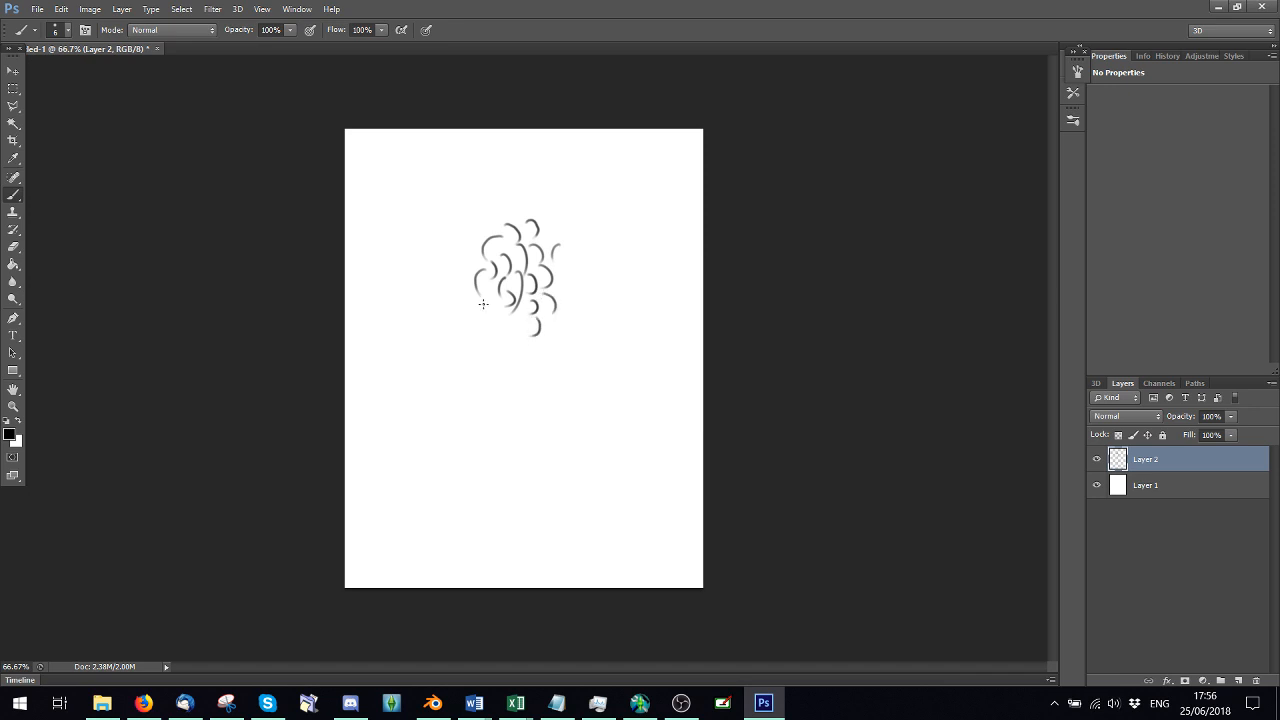
Select the whole stroke cluster with a rectangular marquee, leaving a small margin around it
click(13, 89)
mouse_move(458, 199)
mouse_down()
mouse_move(547, 337)
mouse_move(597, 349)
mouse_move(577, 347)
mouse_up()
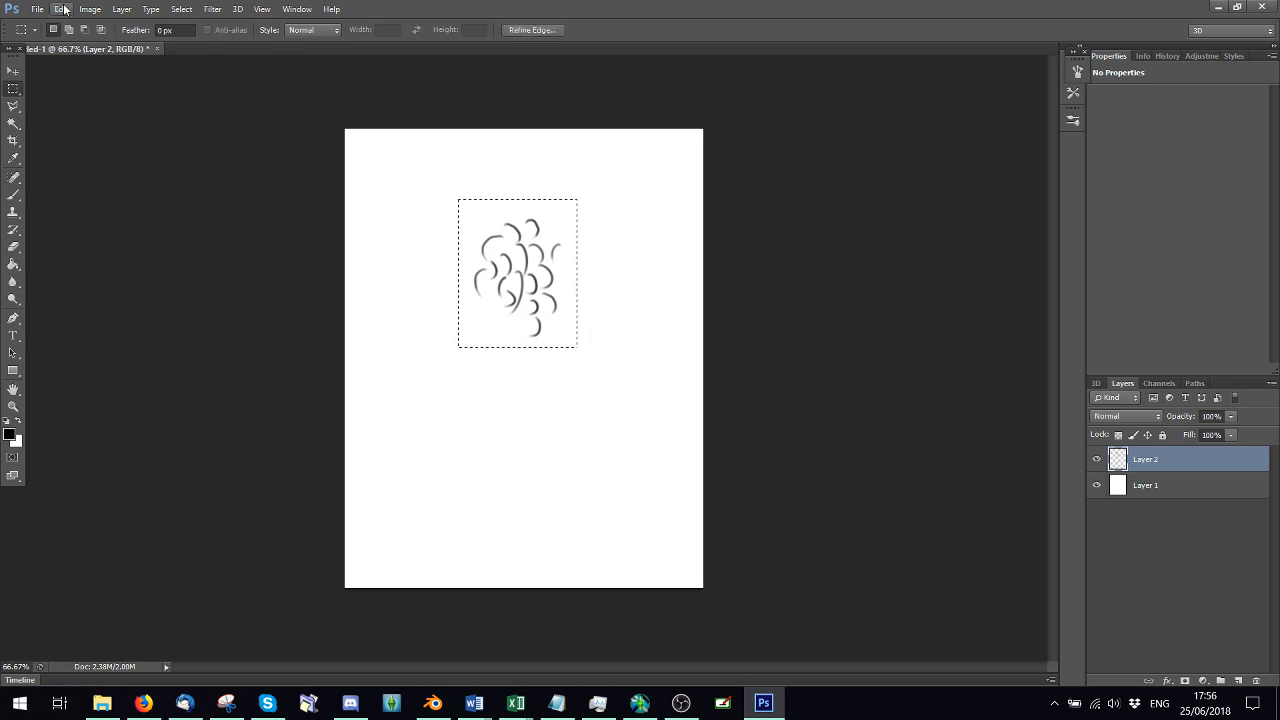
click(61, 9)
click(108, 410)
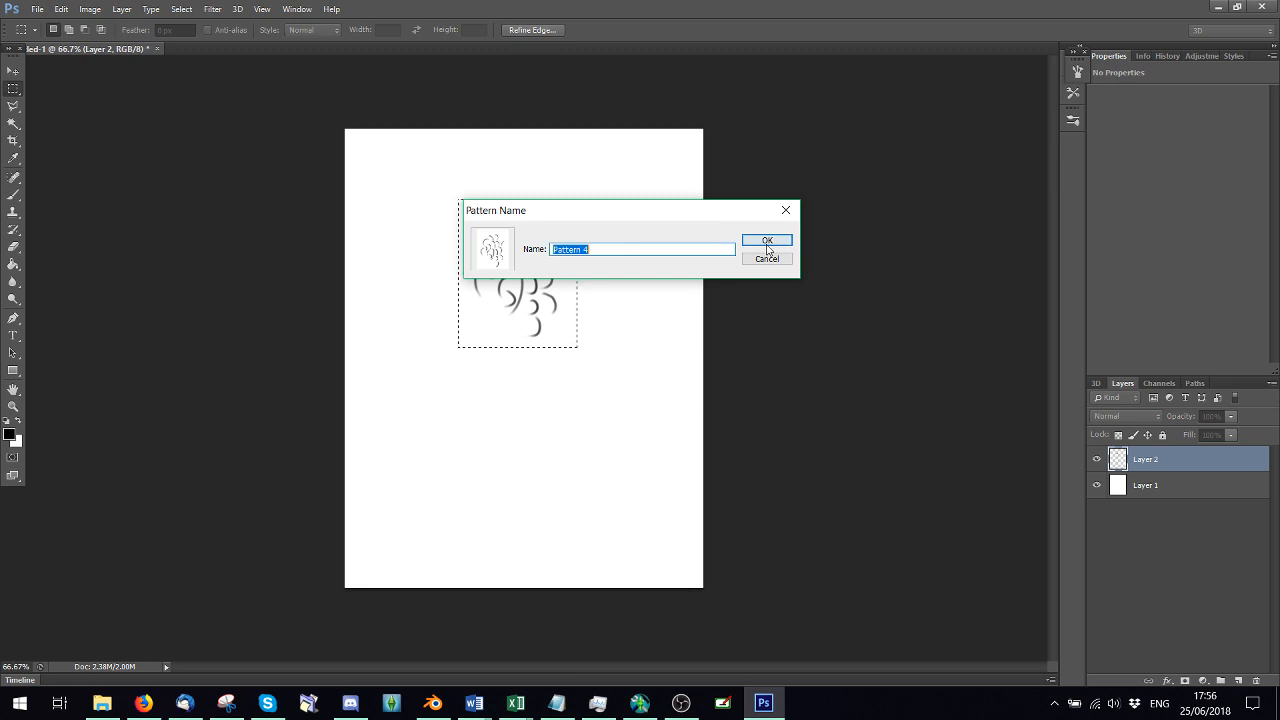
click(786, 210)
Define the selected stroke cluster as a brush preset, keeping the suggested name
click(61, 9)
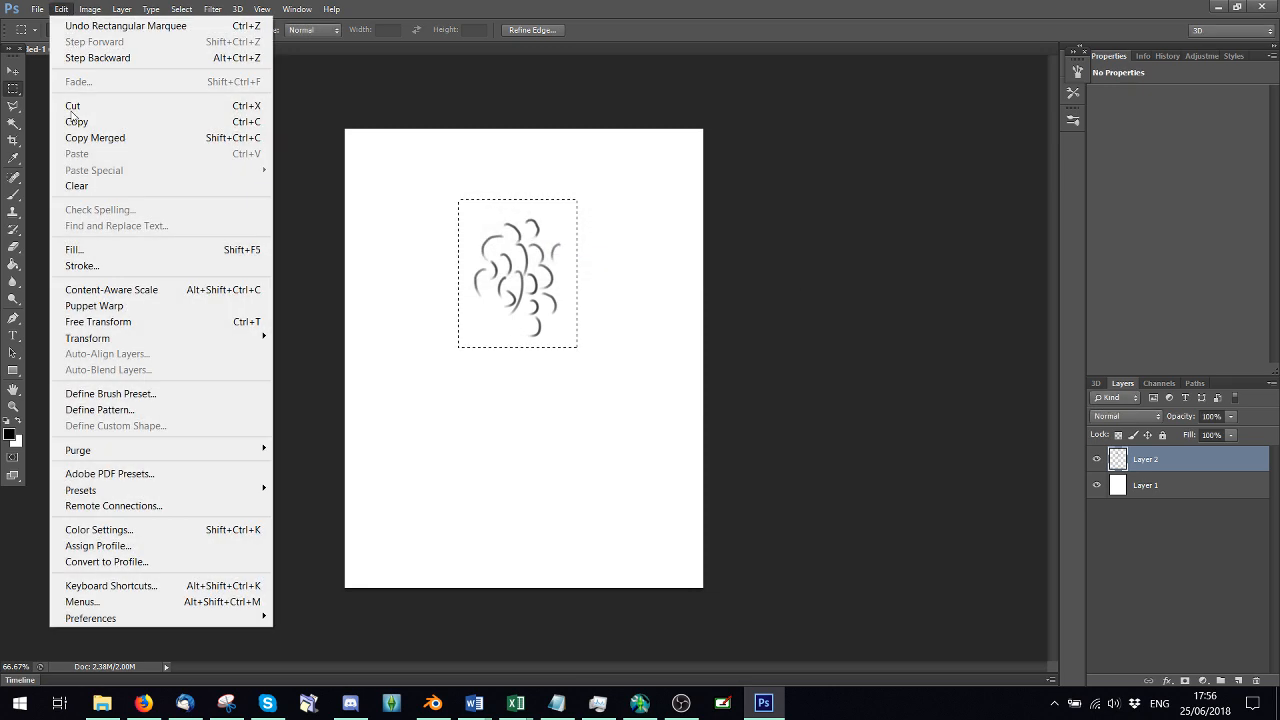
click(130, 393)
click(775, 240)
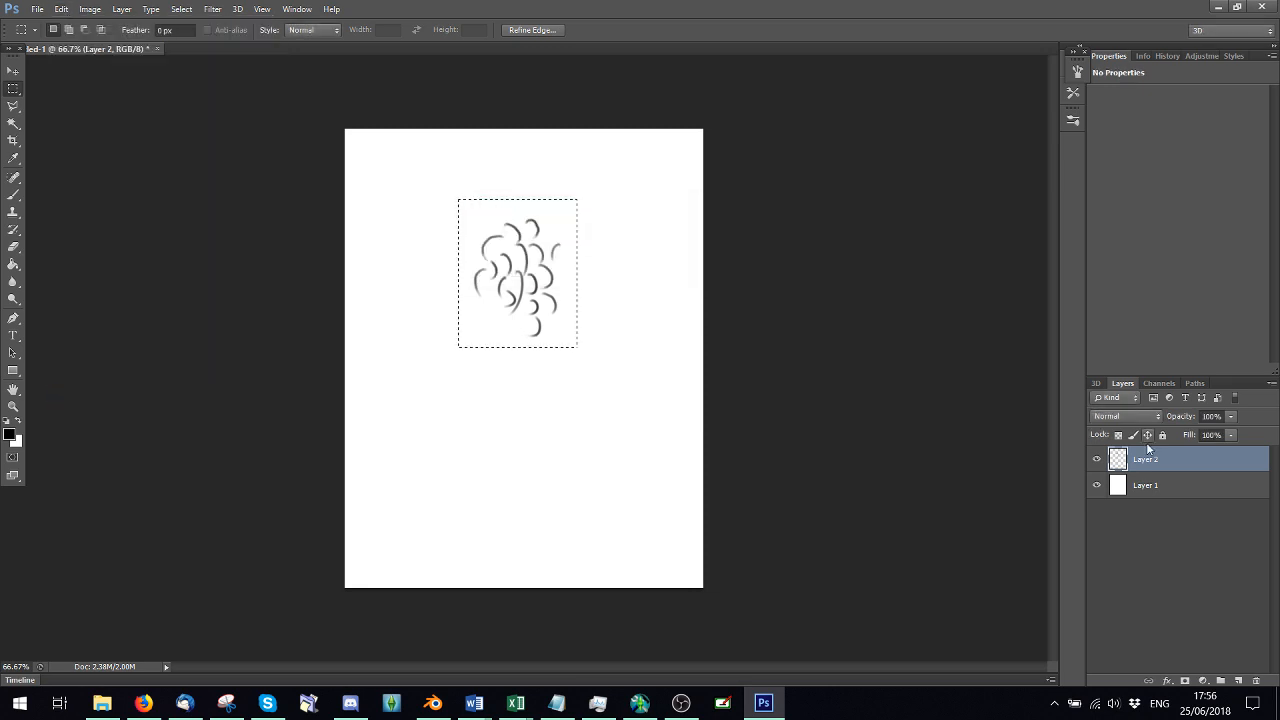
Hide the layer with the stroke cluster, add a new empty layer and clear the selection
click(1097, 460)
click(1238, 681)
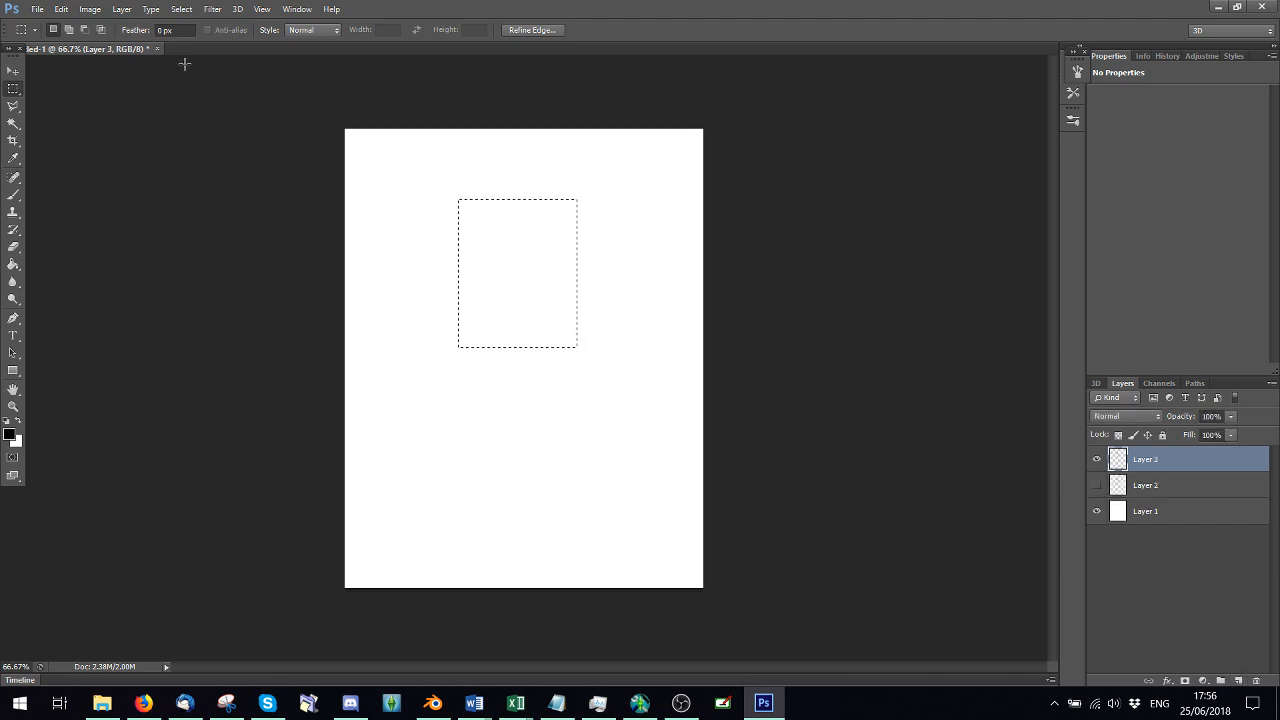
key(ctrl+d)
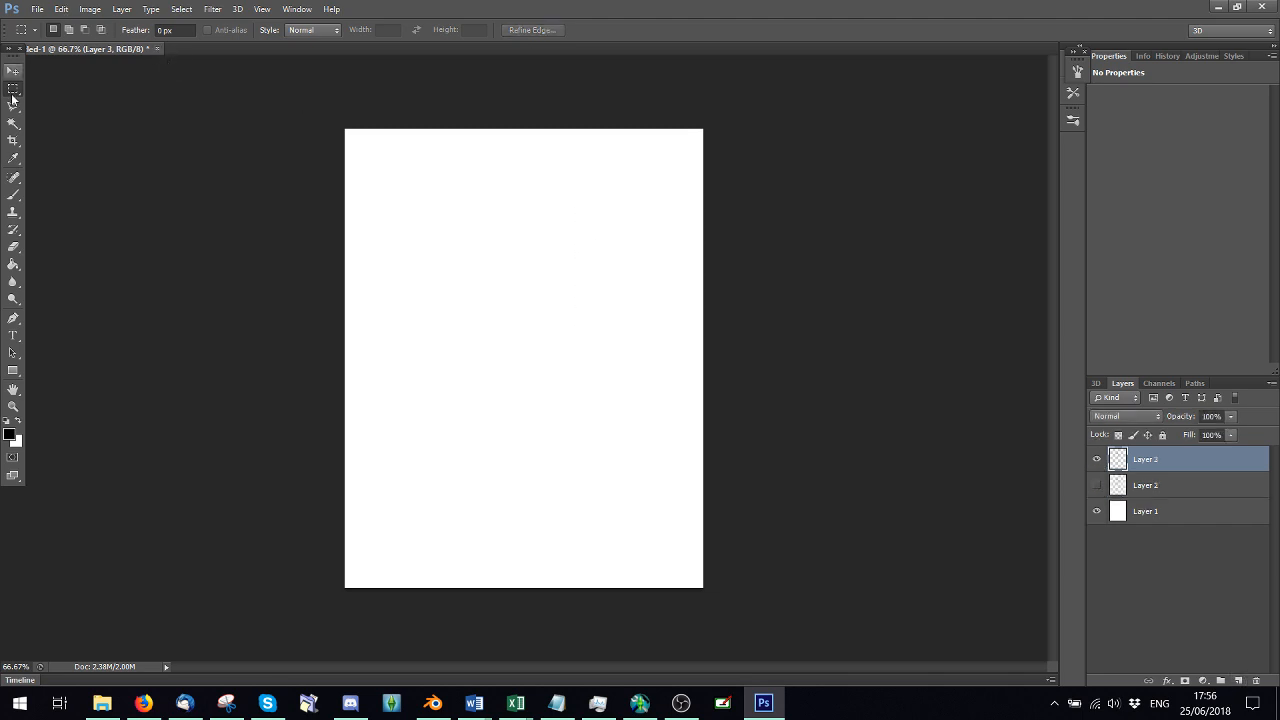
Choose the newly defined 270 px stroke-cluster tip for the Brush tool and set its size to 58 px
click(13, 194)
click(58, 30)
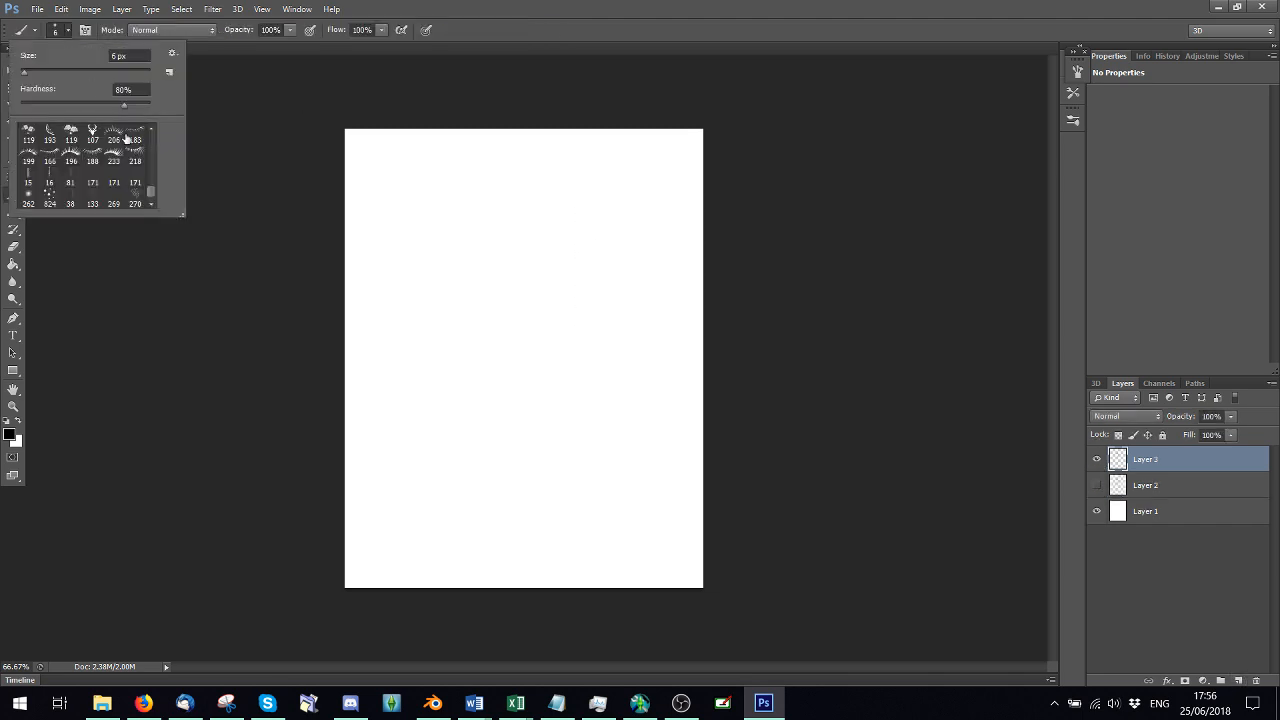
click(137, 199)
drag(50, 72, 55, 73)
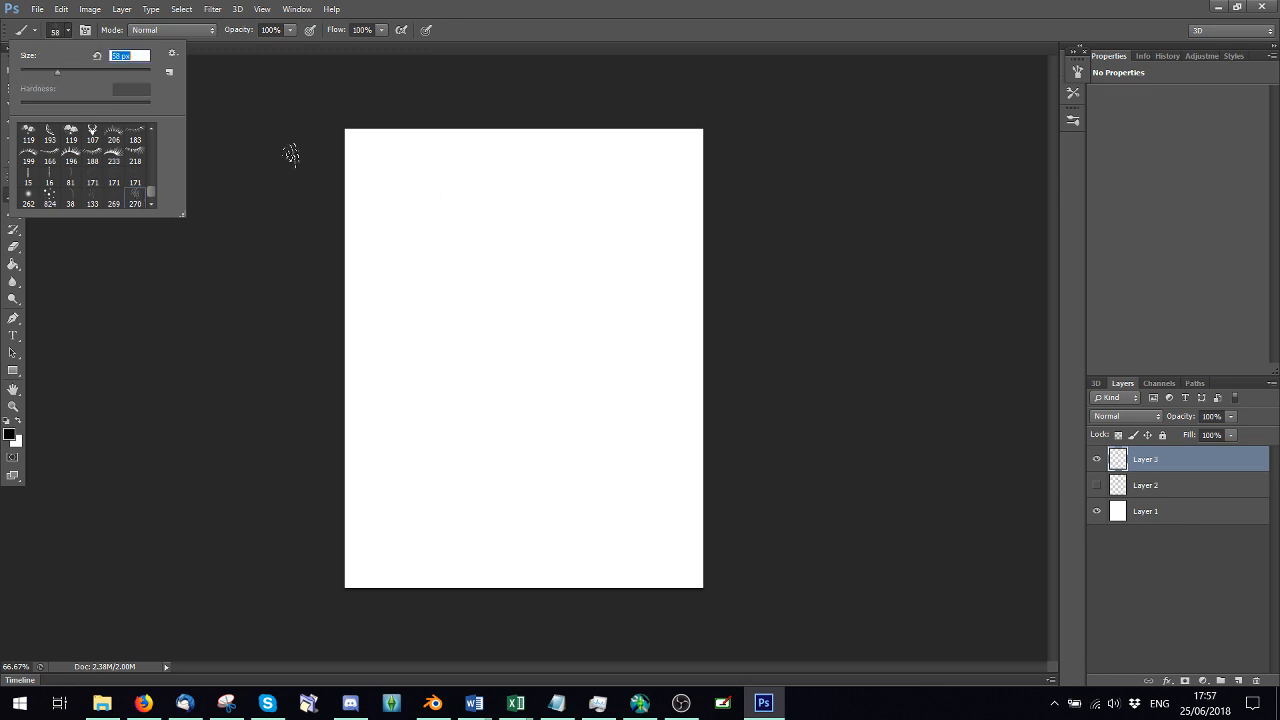
Paint a short test stroke near the canvas's upper-left area with the custom brush and undo it
drag(411, 200, 434, 237)
click(63, 14)
click(71, 57)
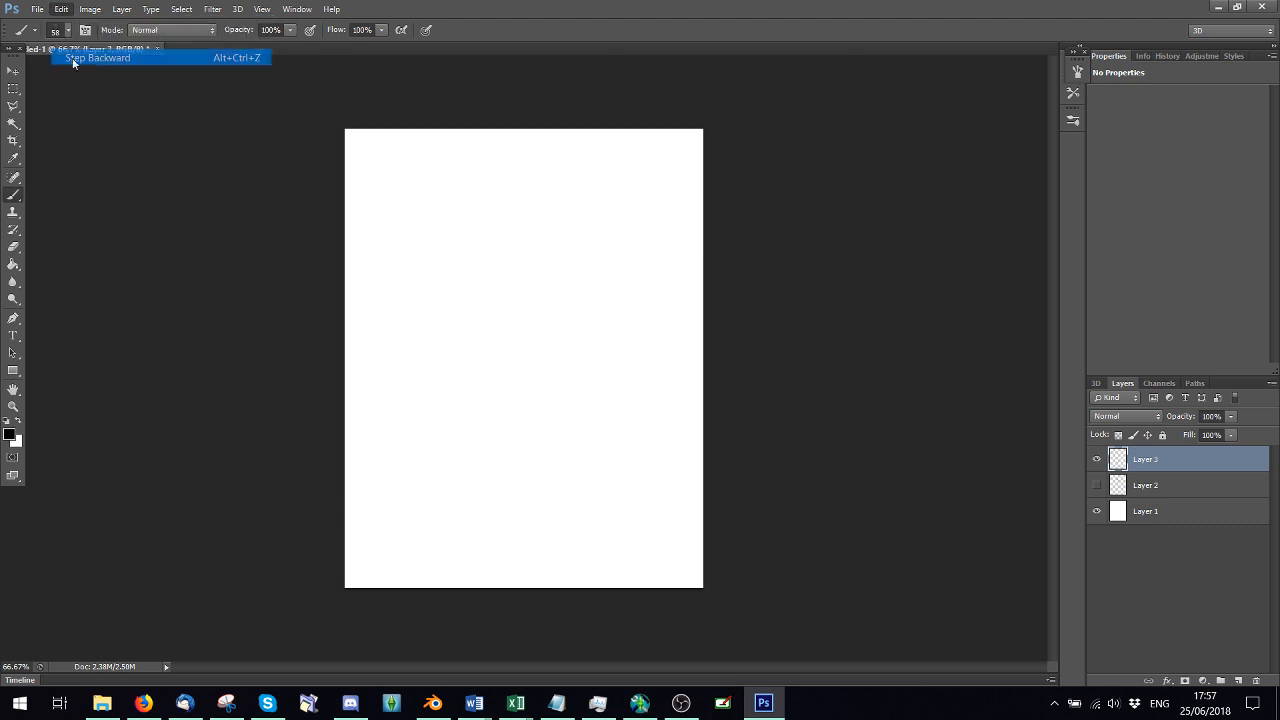
Set the custom brush tip's spacing to 104% and enable Shape Dynamics
click(1076, 76)
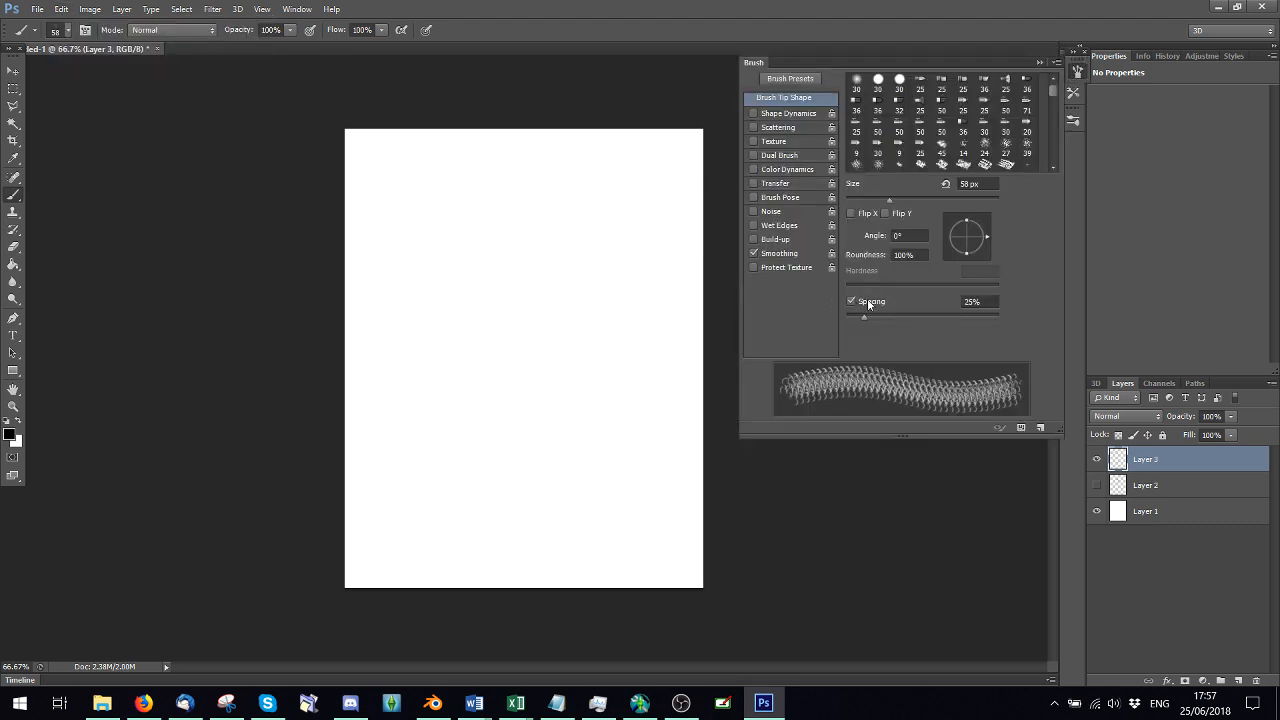
drag(868, 315, 924, 320)
click(775, 114)
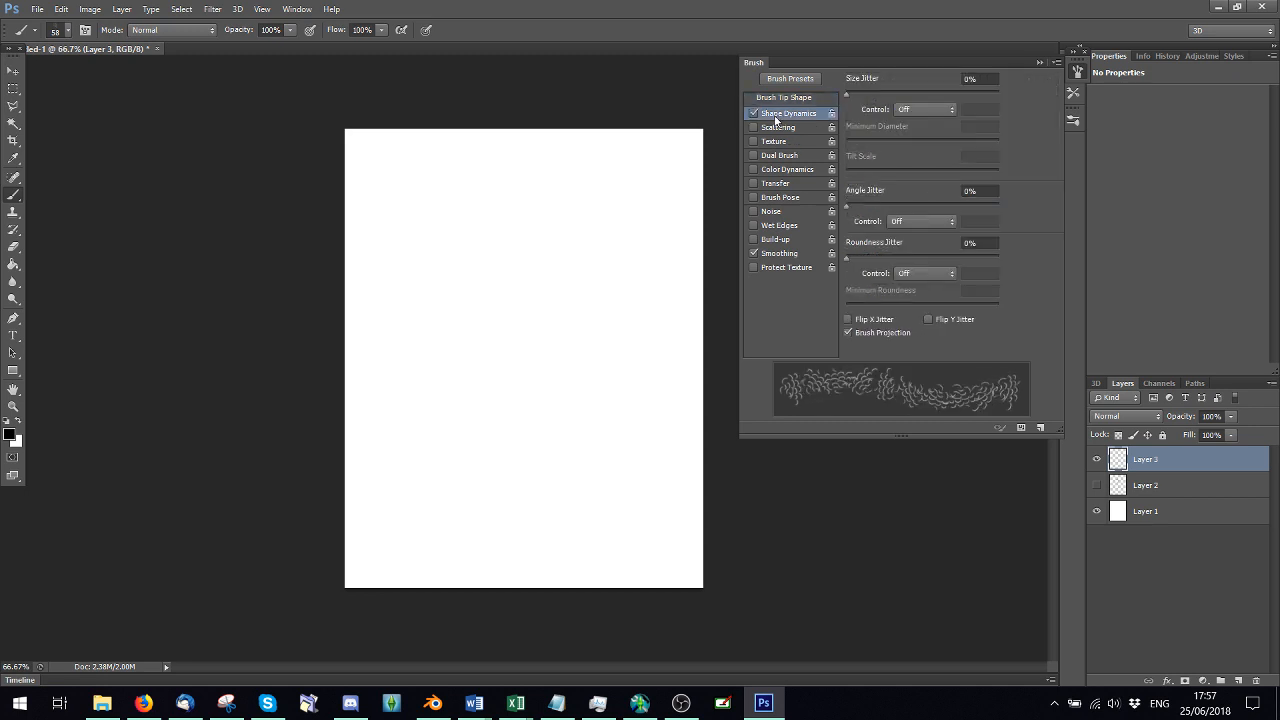
click(768, 101)
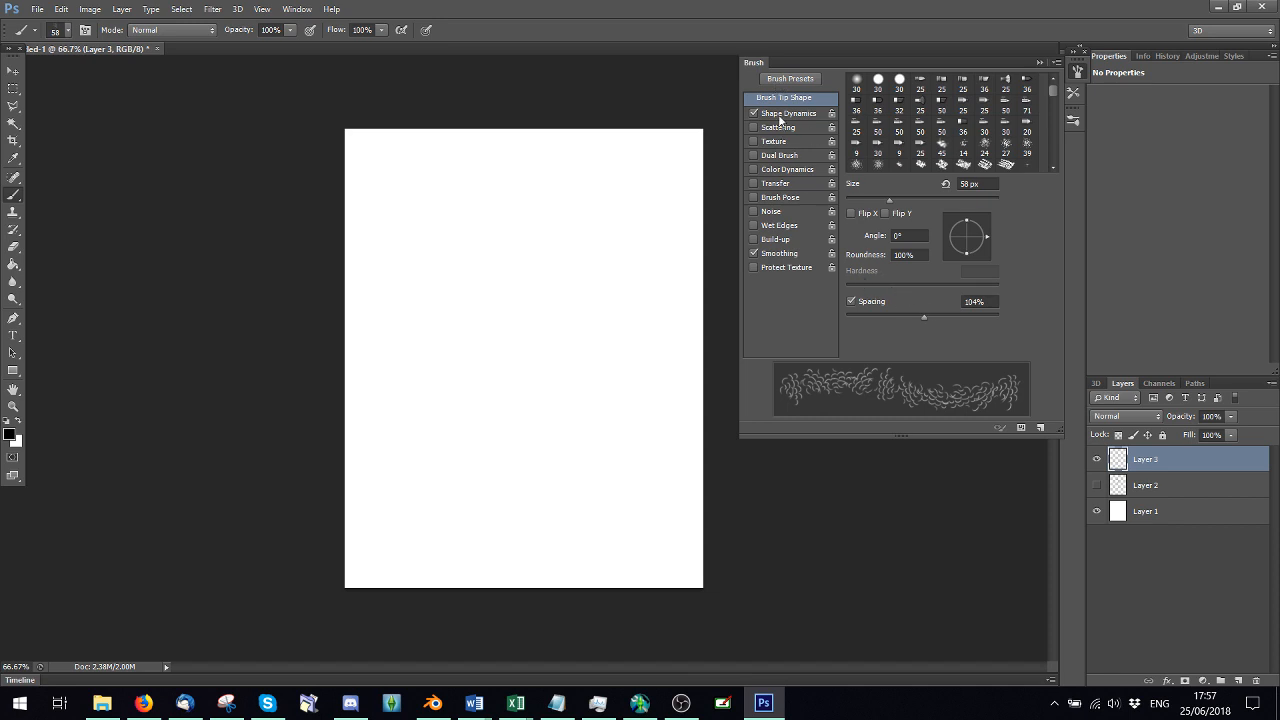
Try flipping the brush tip along X and Y and switch the flips off again
click(855, 213)
click(885, 213)
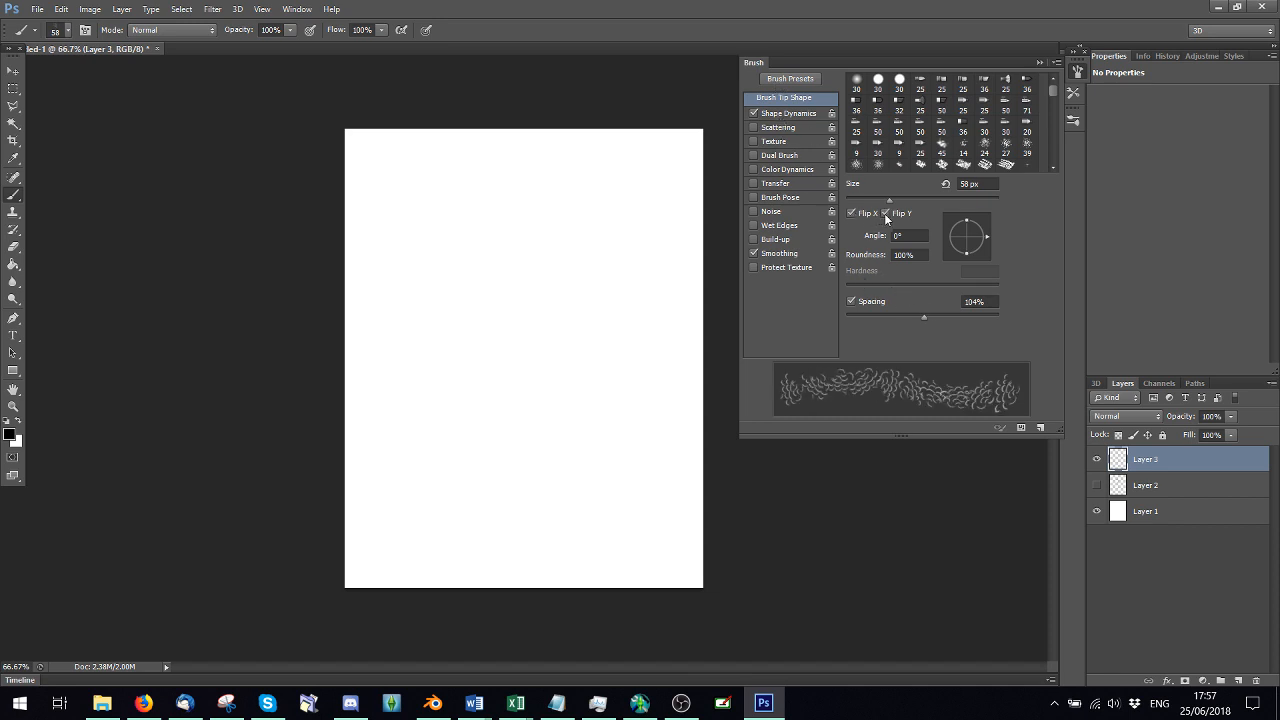
click(853, 213)
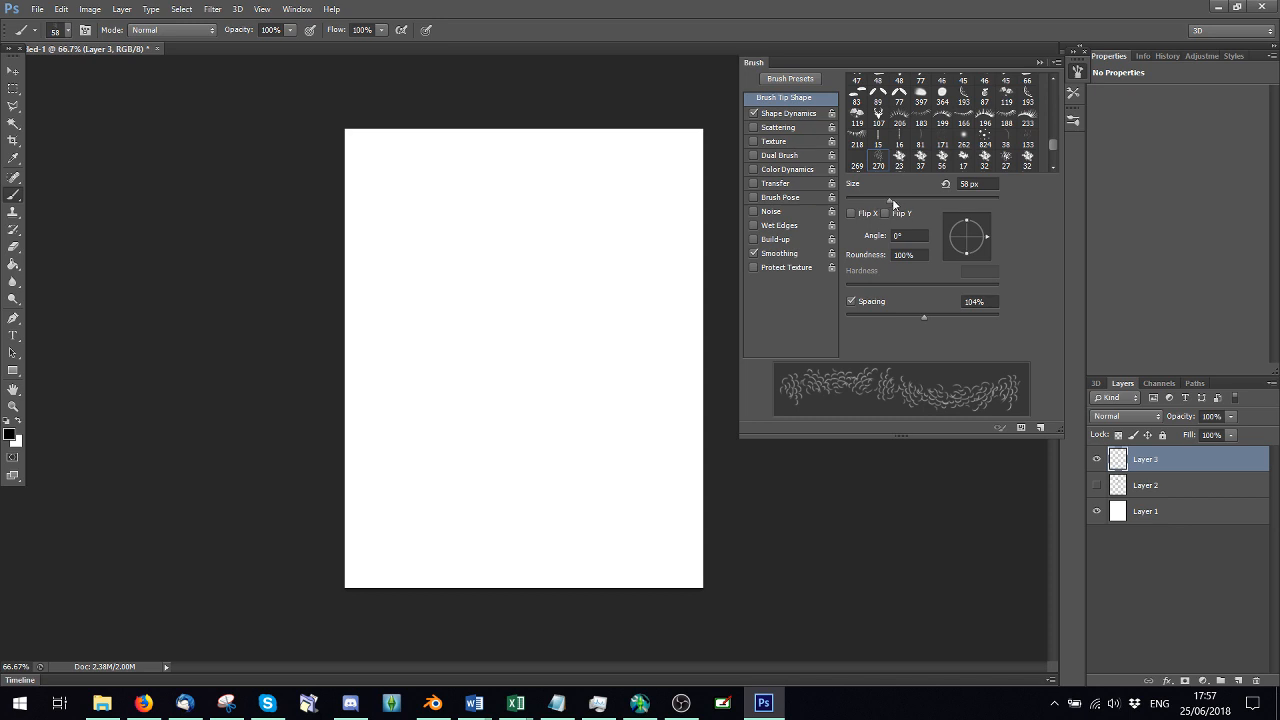
Set the brush size to 67 px, and in Shape Dynamics set size jitter to 60% and angle jitter to 11%
drag(893, 203, 896, 203)
click(790, 114)
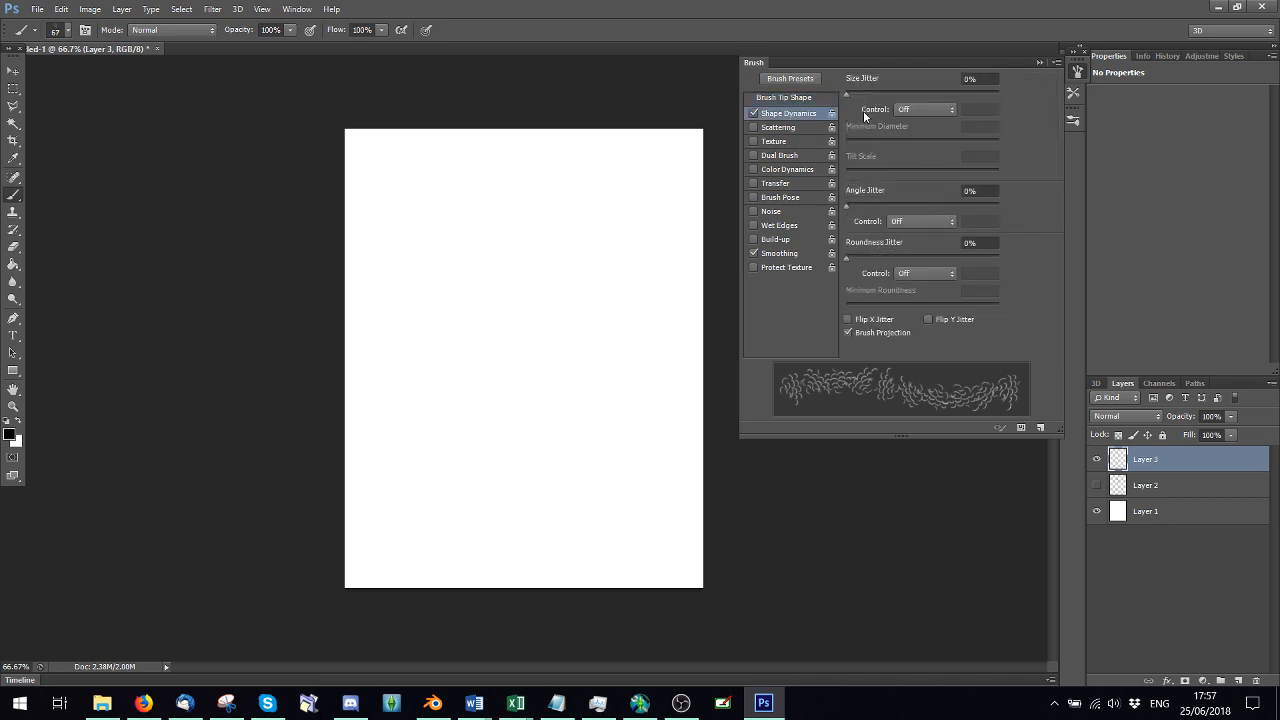
mouse_move(868, 92)
mouse_down()
mouse_move(956, 102)
mouse_move(937, 97)
mouse_up()
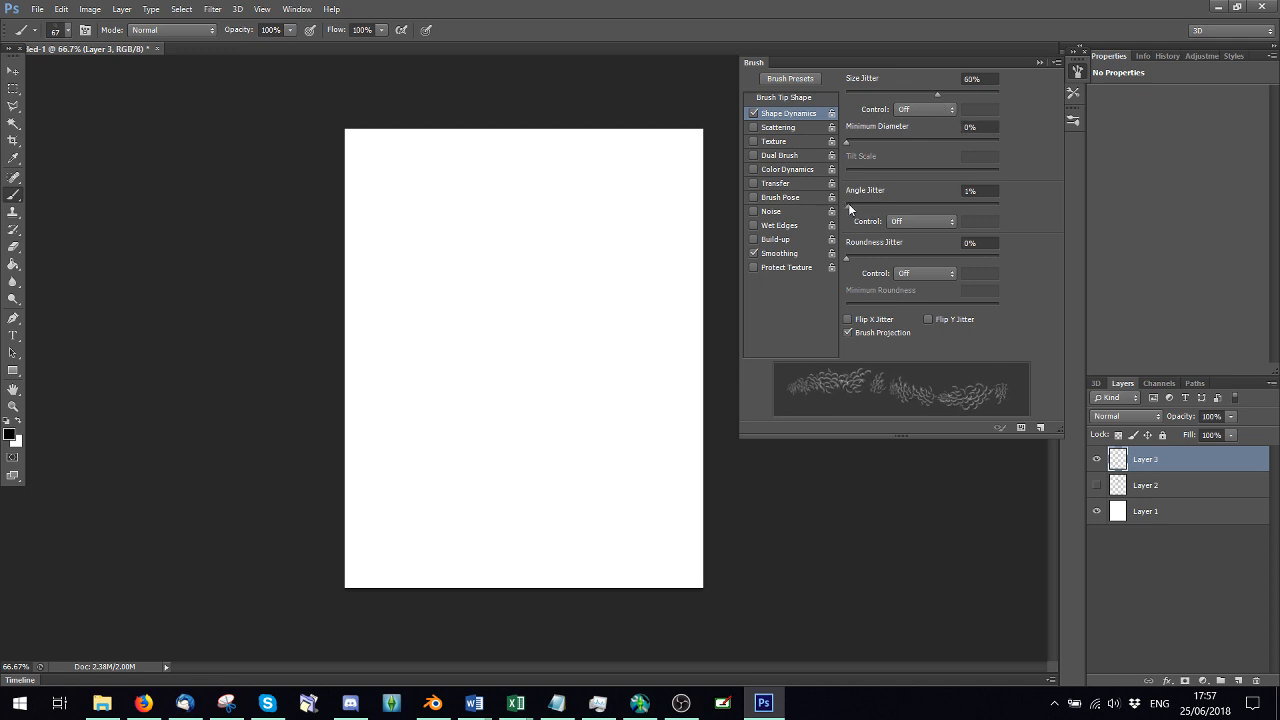
mouse_move(847, 205)
mouse_down()
mouse_move(1002, 213)
mouse_move(886, 201)
mouse_move(864, 211)
mouse_up()
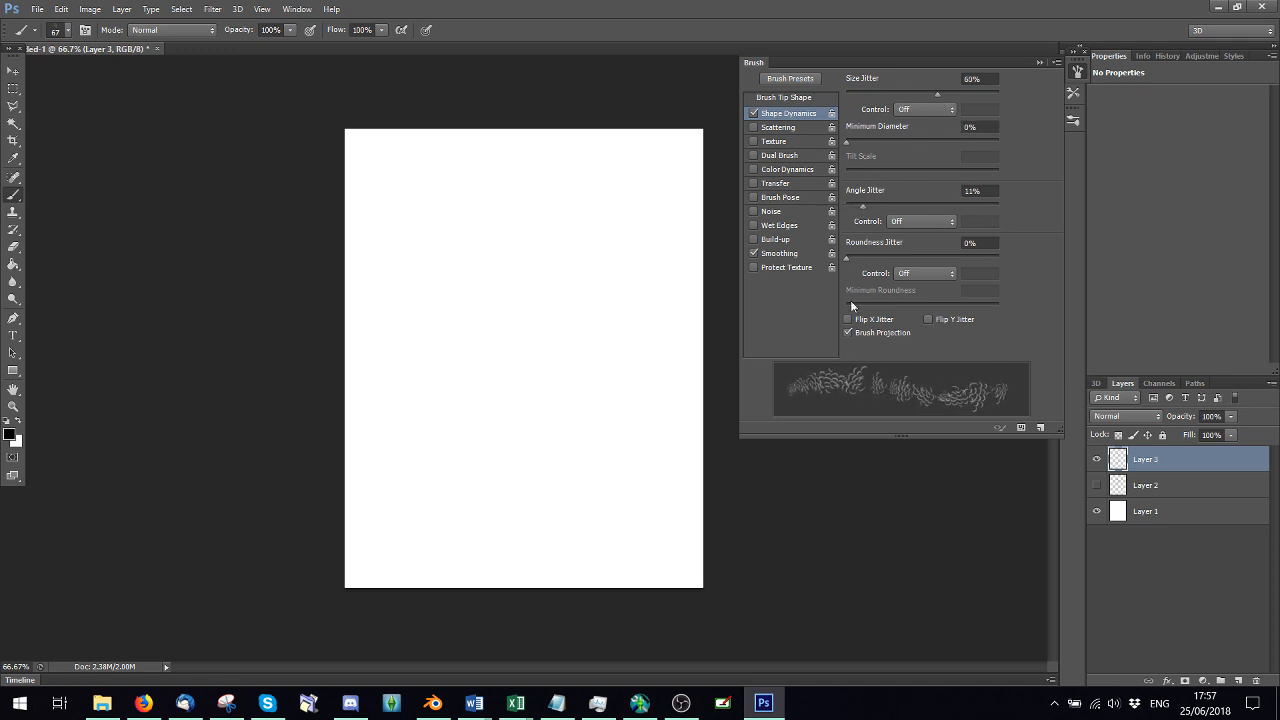
Set the brush's roundness jitter to 37% with 34% minimum roundness, and enable Flip X Jitter and Flip Y Jitter
mouse_move(852, 259)
mouse_down()
mouse_move(926, 260)
mouse_move(889, 260)
mouse_move(903, 262)
mouse_up()
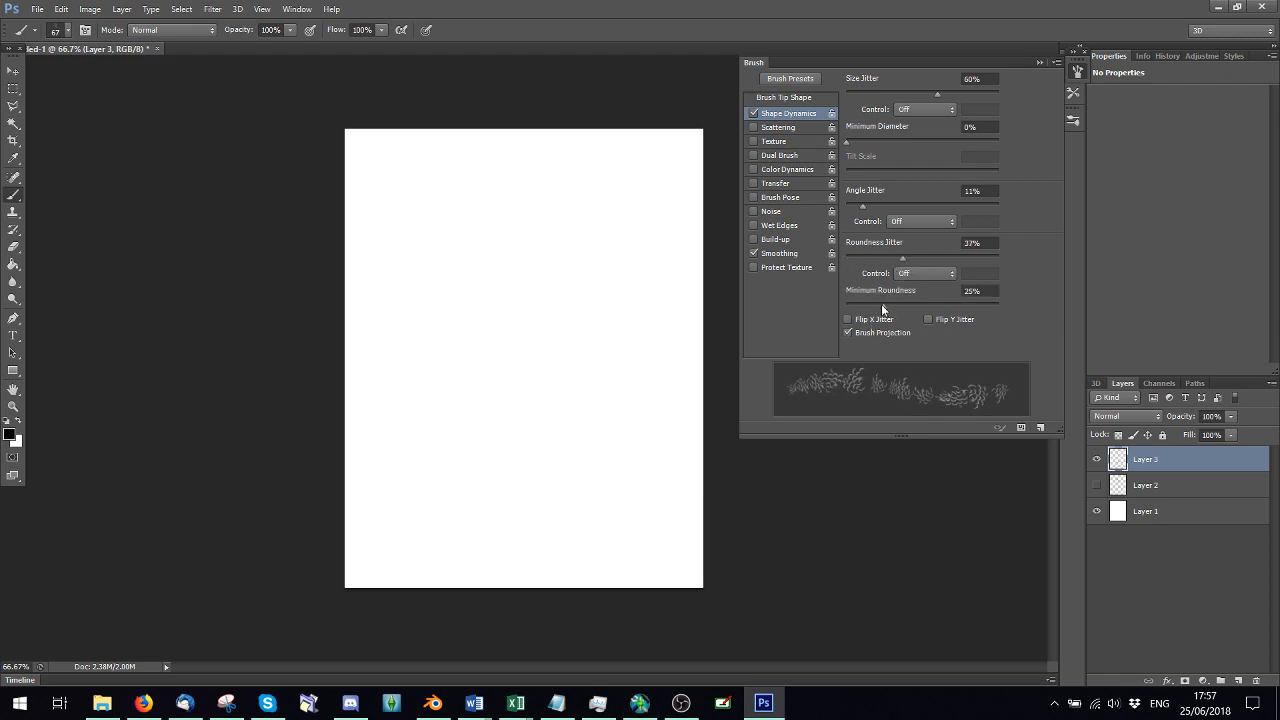
drag(882, 306, 897, 306)
click(849, 320)
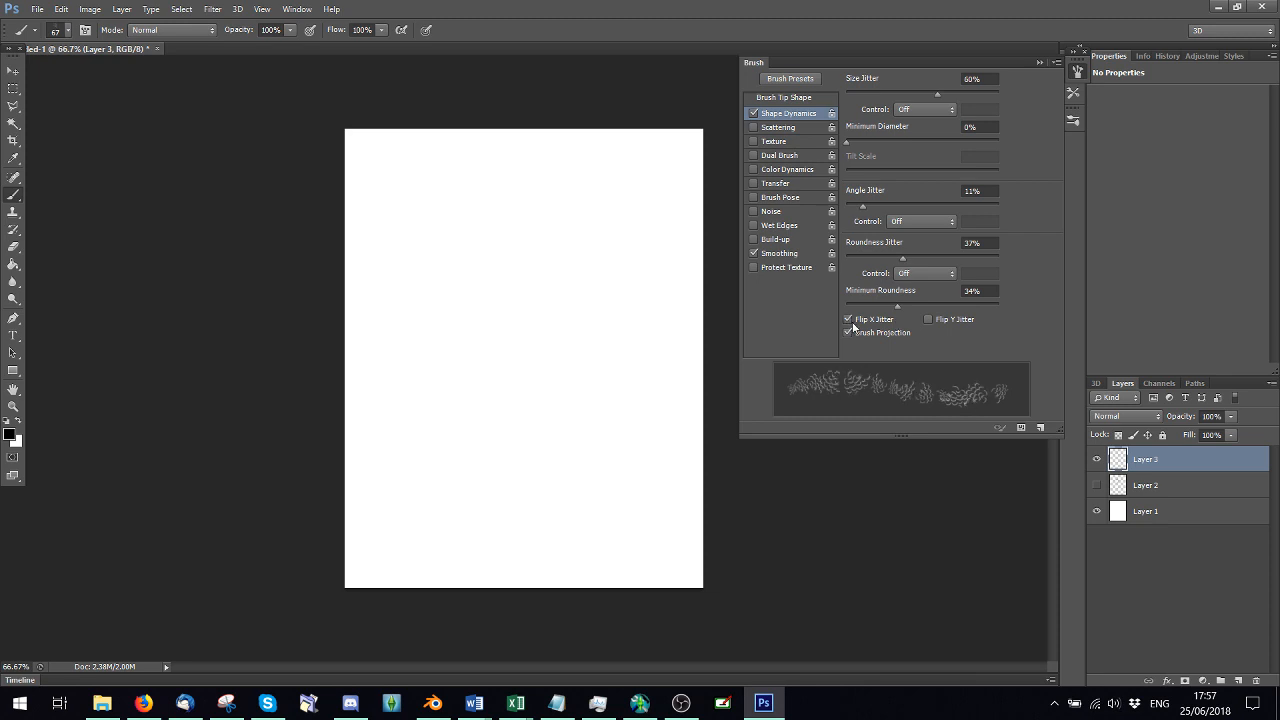
click(929, 320)
Enable Scattering for the brush with scatter at 271% and a count of 3
click(778, 128)
mouse_move(902, 95)
mouse_down()
mouse_move(917, 97)
mouse_move(843, 94)
mouse_move(904, 112)
mouse_move(872, 108)
mouse_move(890, 150)
mouse_move(865, 144)
mouse_up()
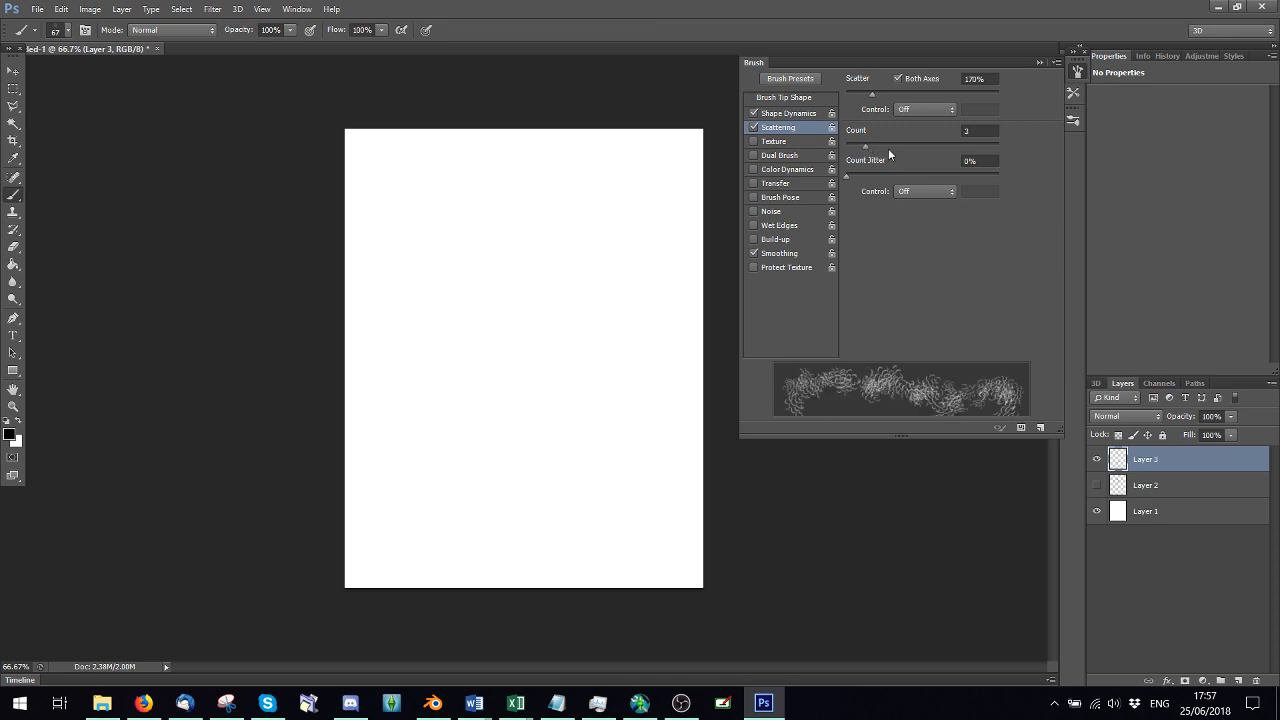
drag(870, 98, 902, 108)
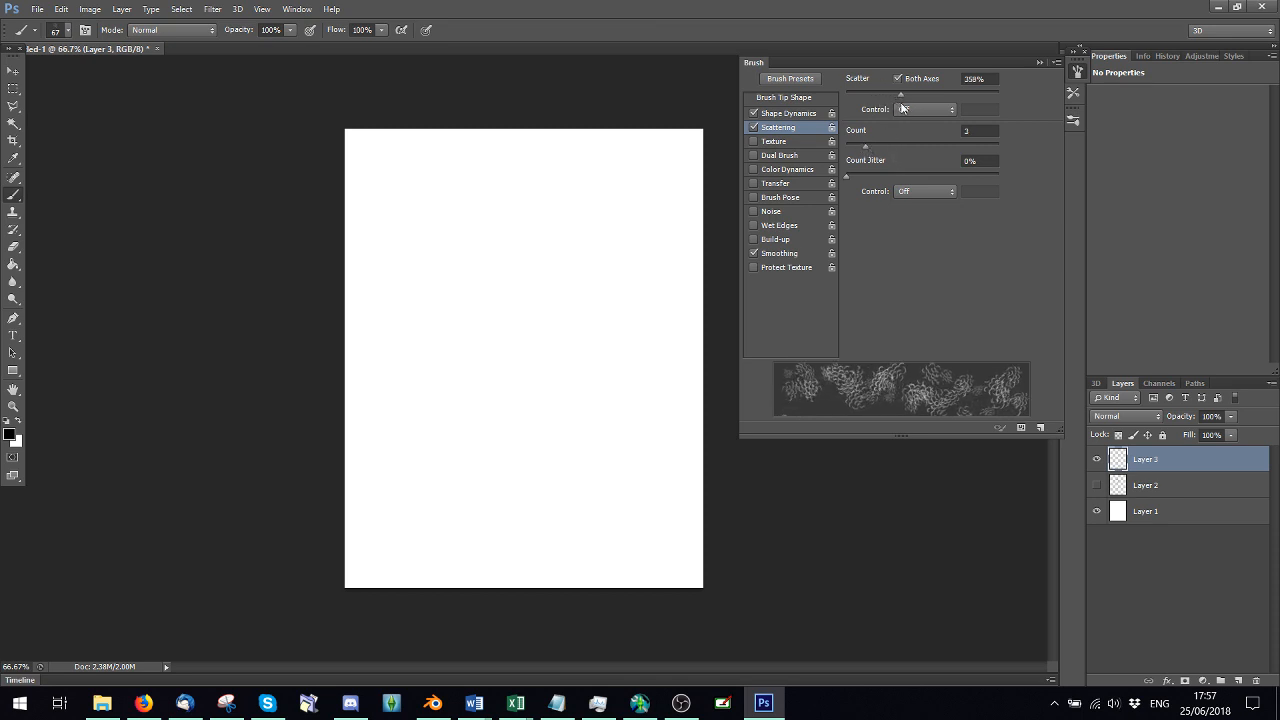
drag(865, 147, 880, 148)
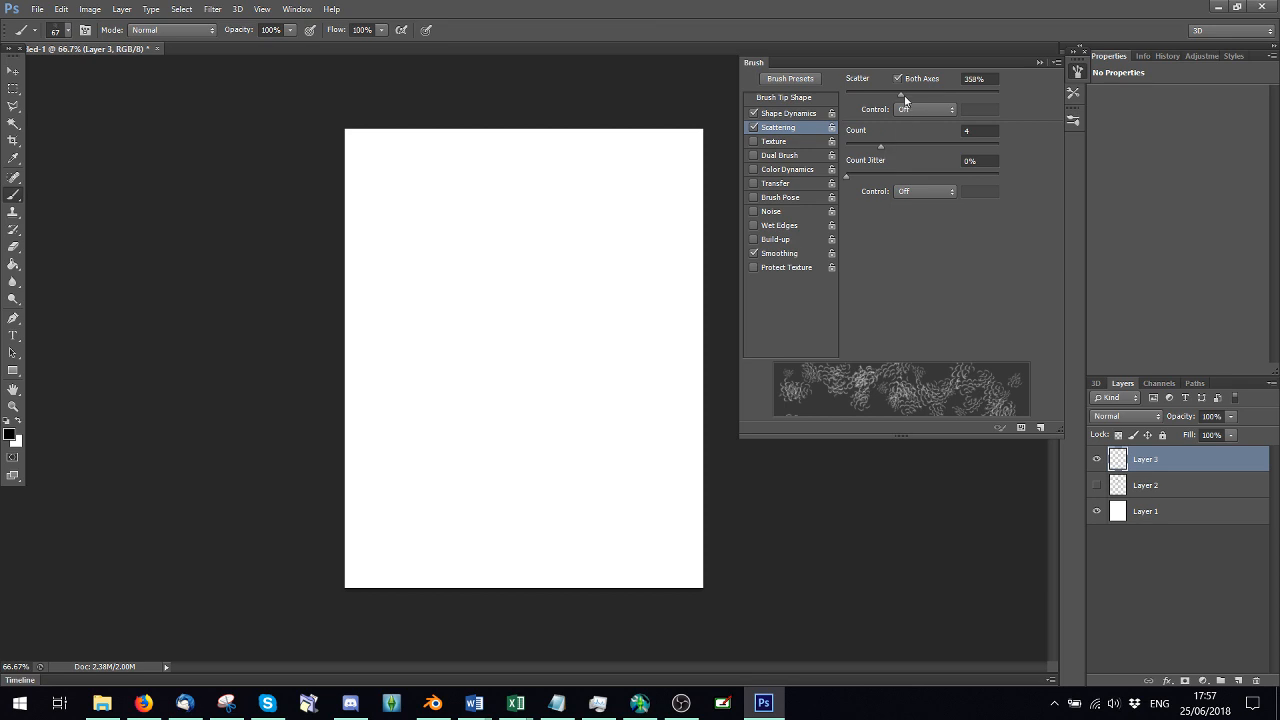
drag(905, 100, 882, 92)
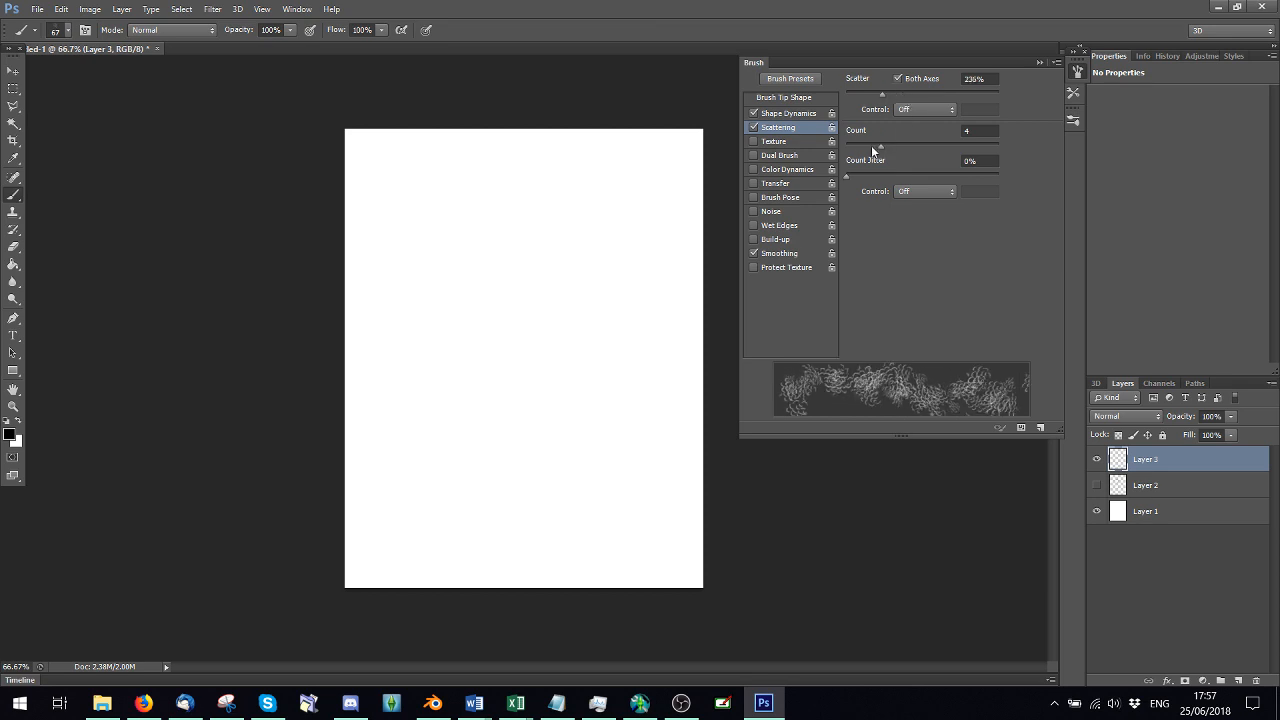
drag(874, 148, 869, 145)
mouse_move(882, 93)
mouse_down()
mouse_move(869, 97)
mouse_move(885, 100)
mouse_up()
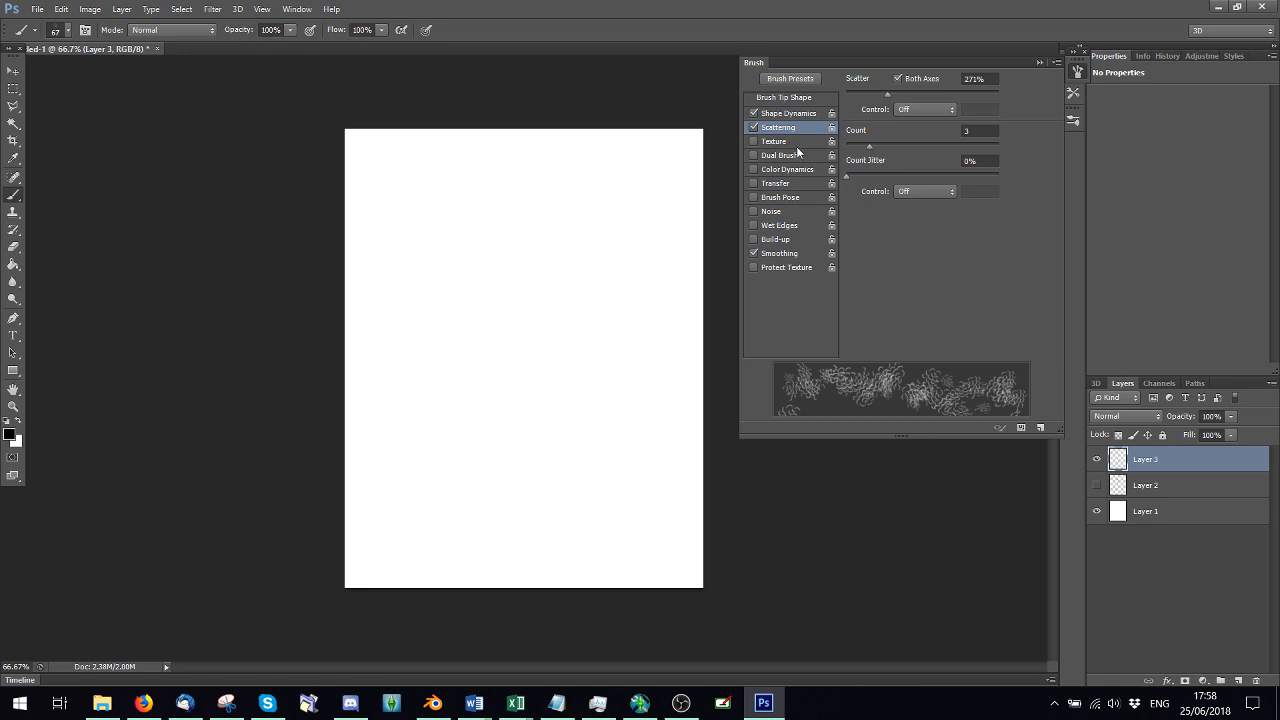
click(796, 117)
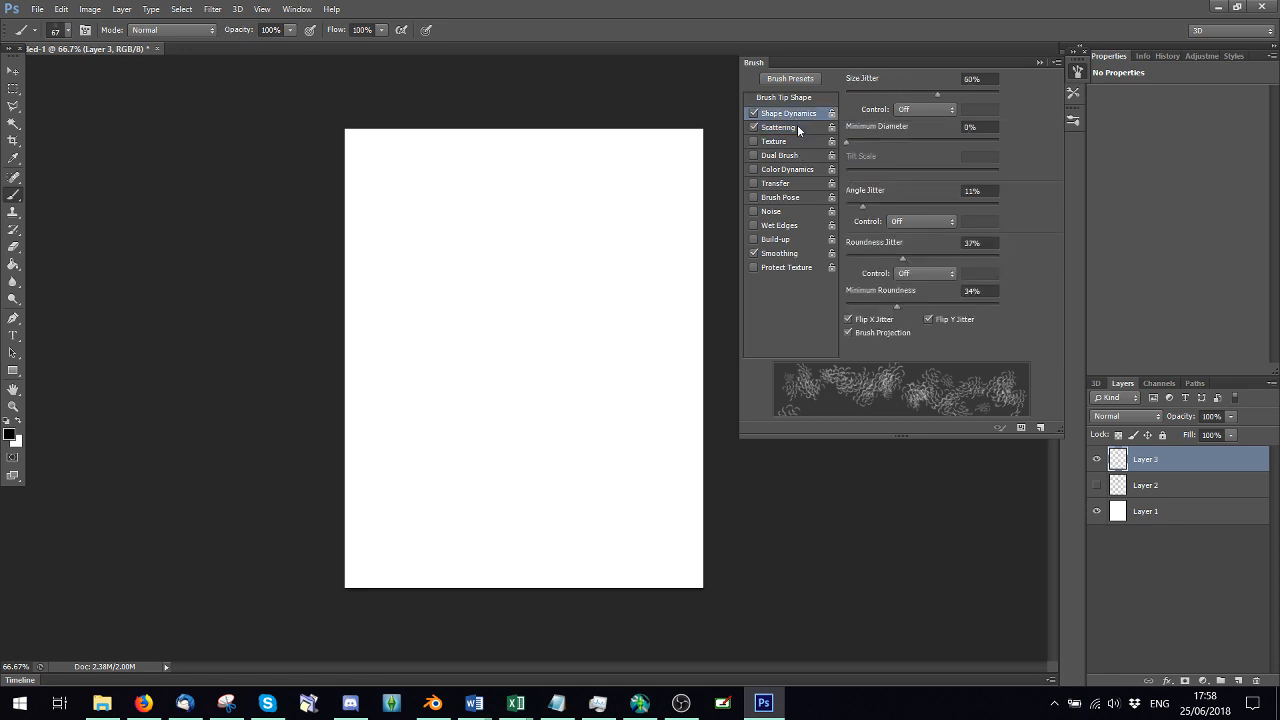
click(790, 128)
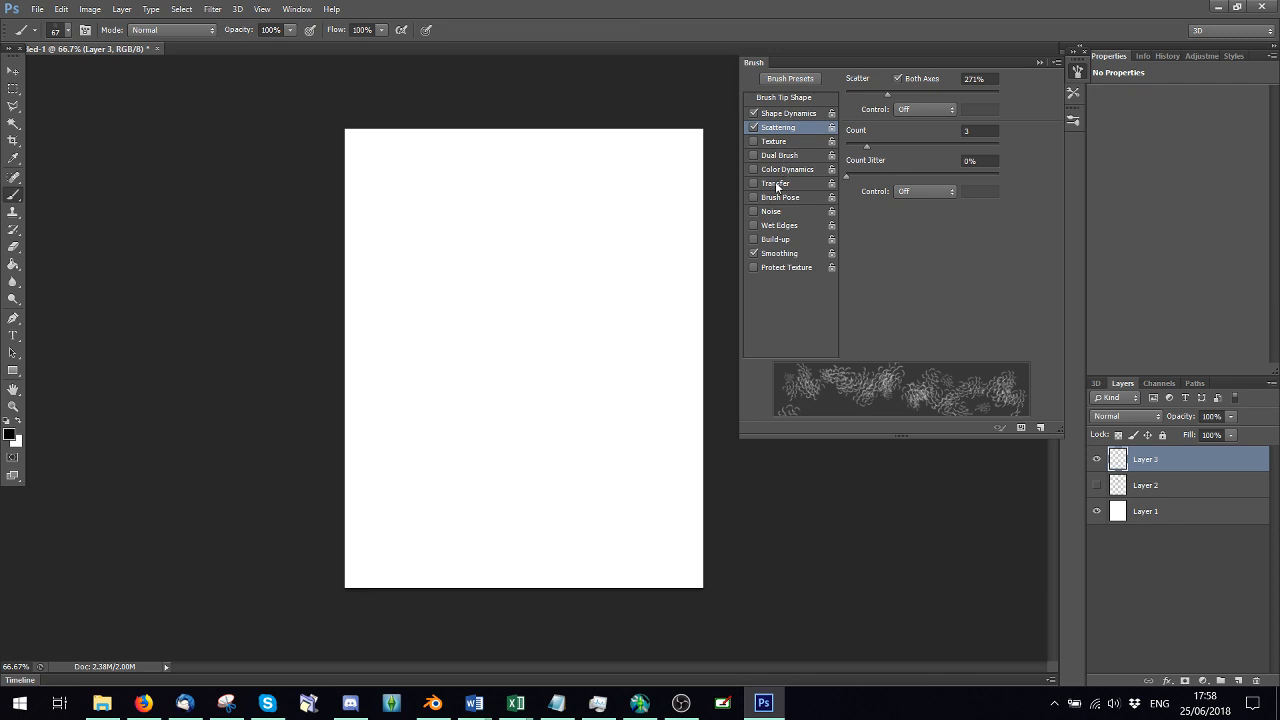
Enable Transfer for the brush and adjust its flow jitter and opacity jitter
click(778, 184)
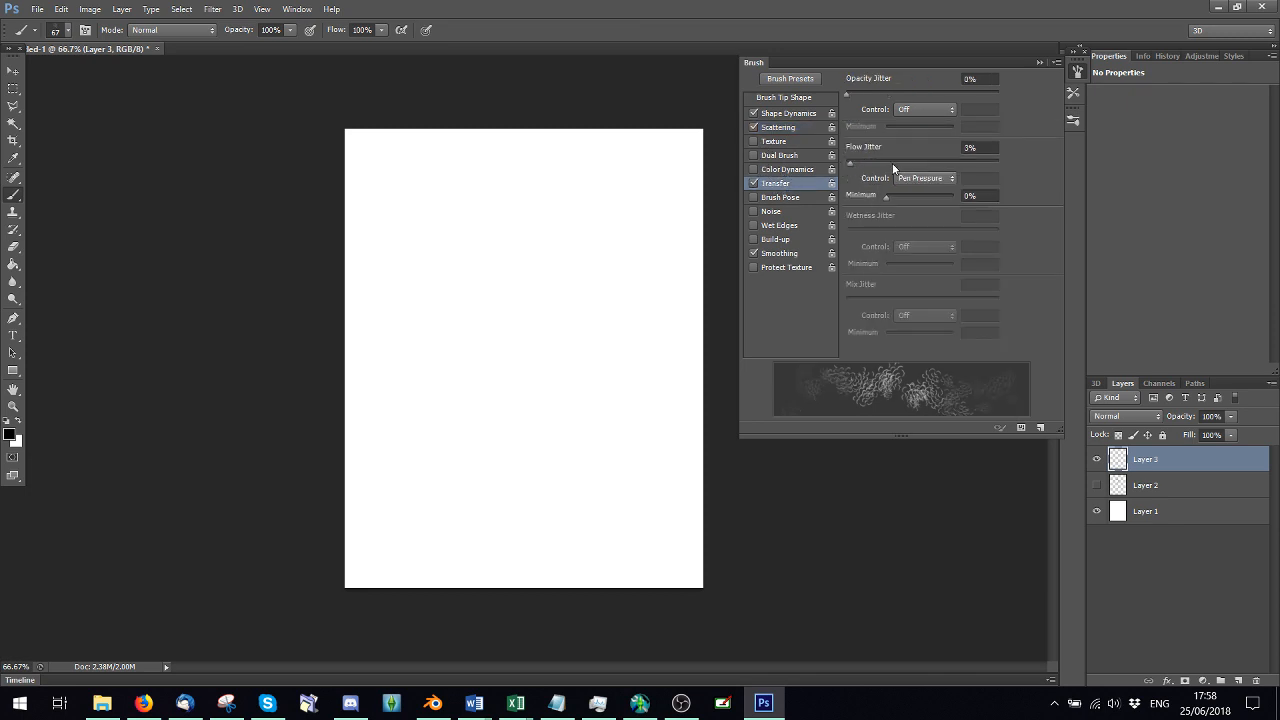
drag(850, 162, 883, 162)
drag(888, 102, 858, 102)
Enable Color Dynamics for the brush and set its purity to +76%
click(796, 170)
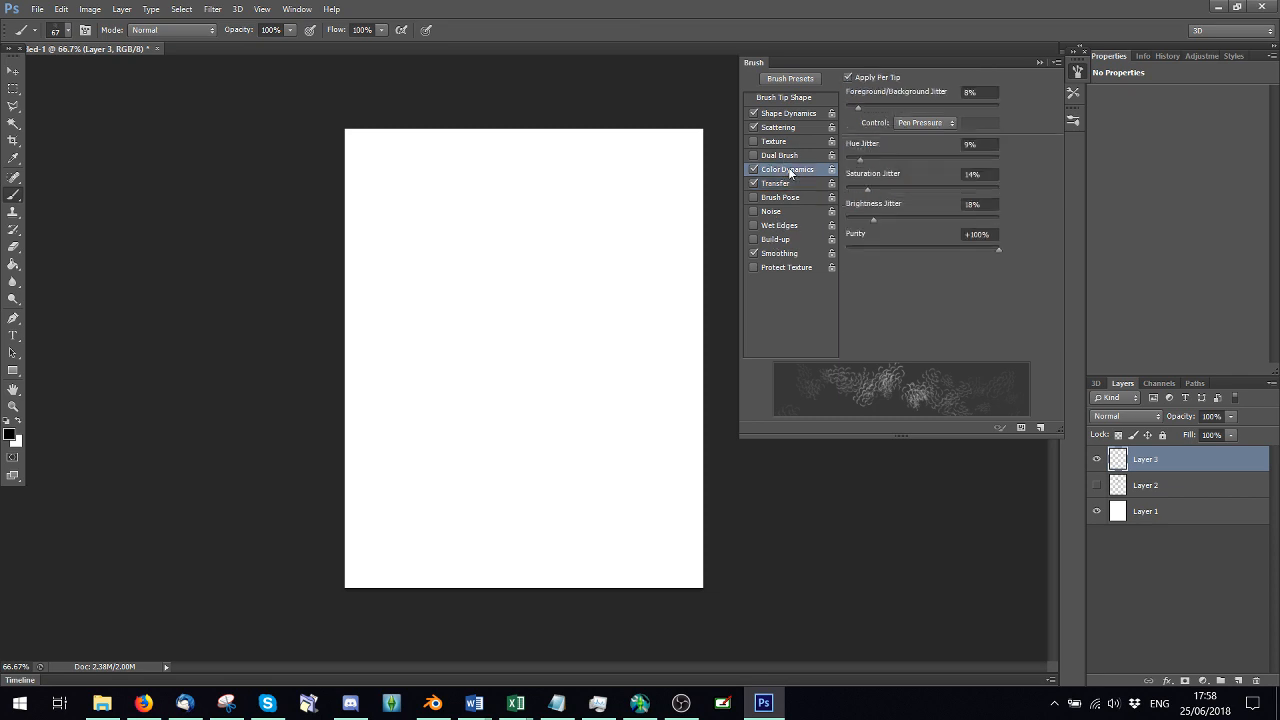
click(755, 172)
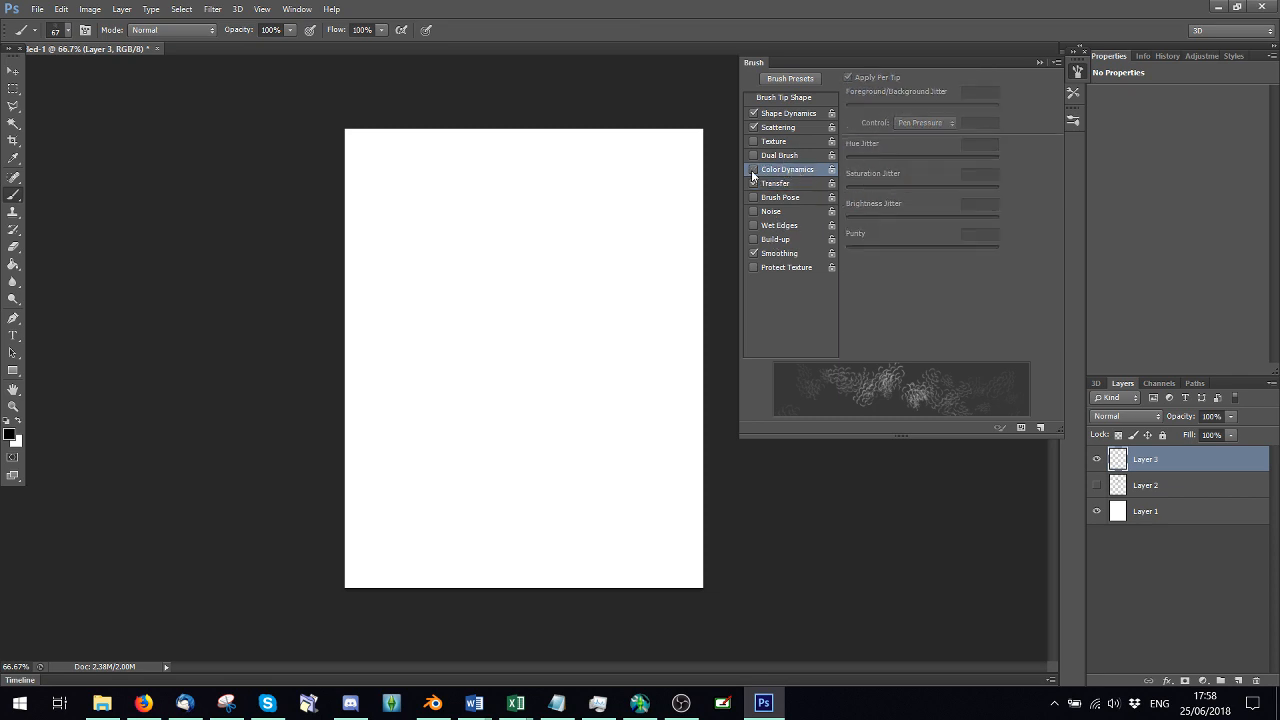
click(755, 172)
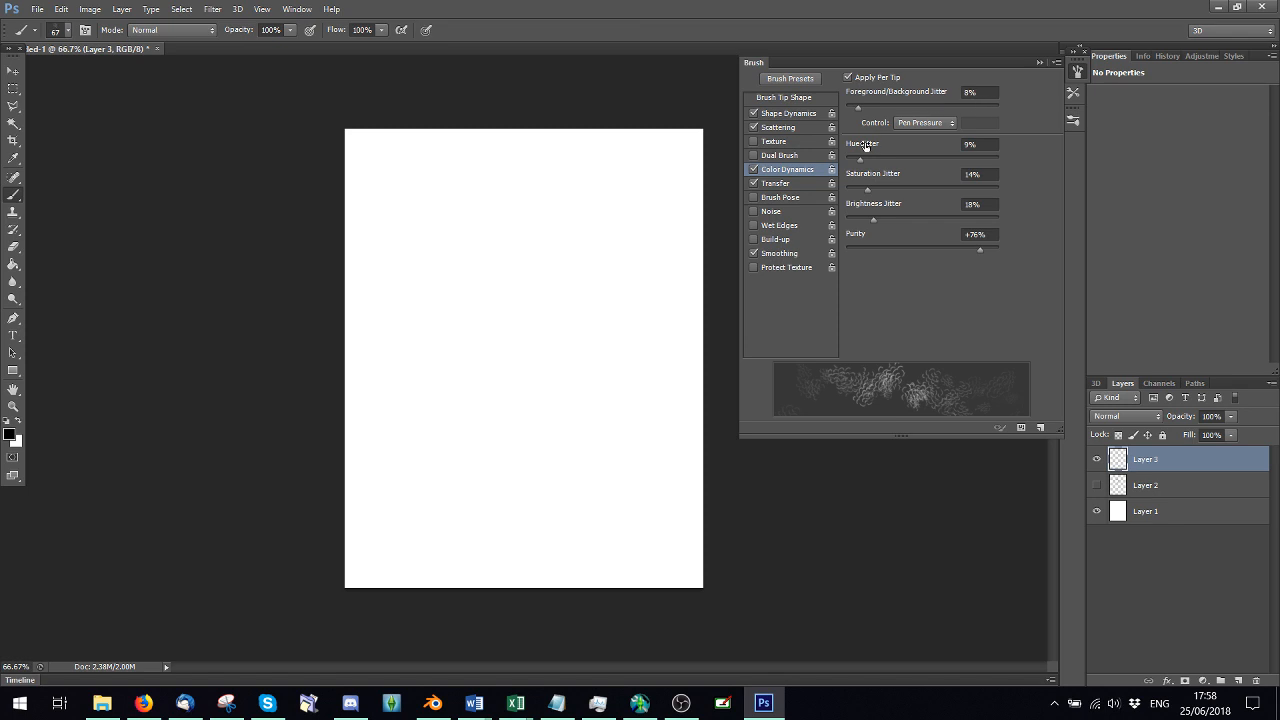
Set the brush's color dynamics to 14% hue jitter, 18% saturation jitter and 13% brightness jitter
drag(860, 159, 874, 190)
Set the foreground color to a very dark, slightly reddish grey
click(9, 433)
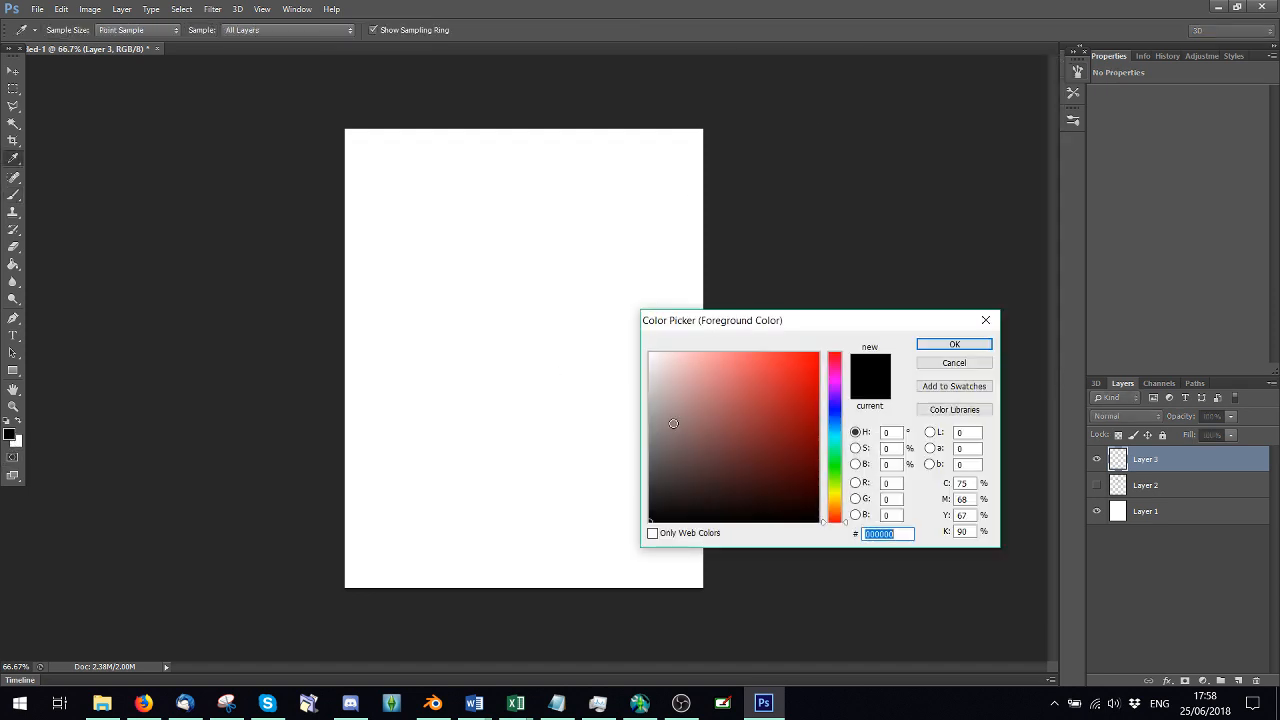
click(675, 484)
mouse_move(675, 484)
mouse_down()
mouse_move(702, 467)
mouse_move(671, 493)
mouse_up()
click(954, 344)
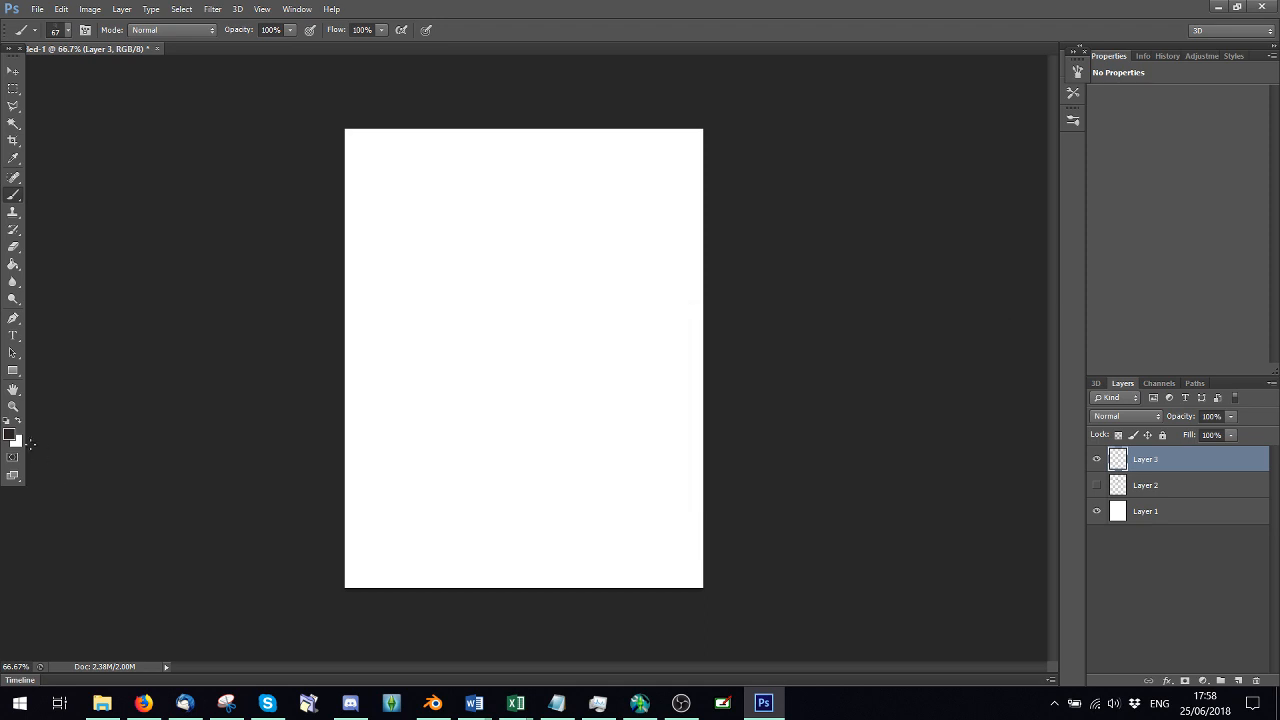
Set the background color to dark brown #4e3618 and return to the Brush tool
click(18, 441)
click(688, 467)
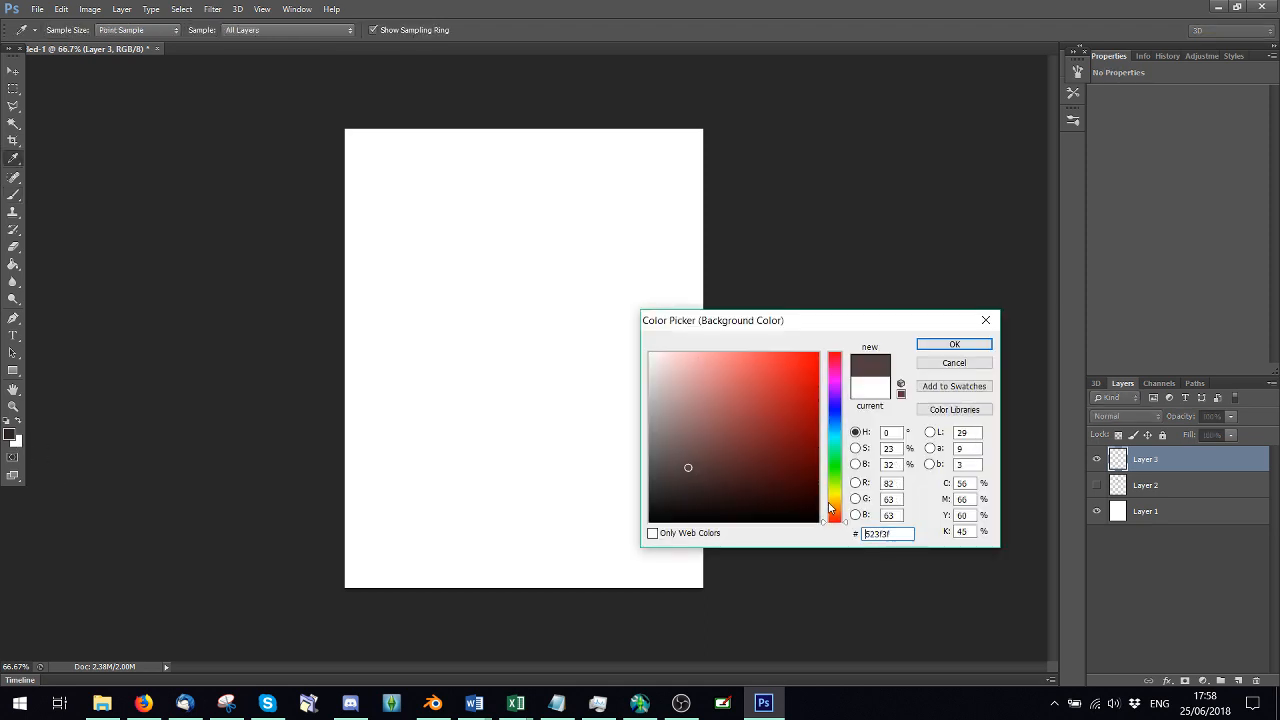
click(834, 507)
text(332e27)
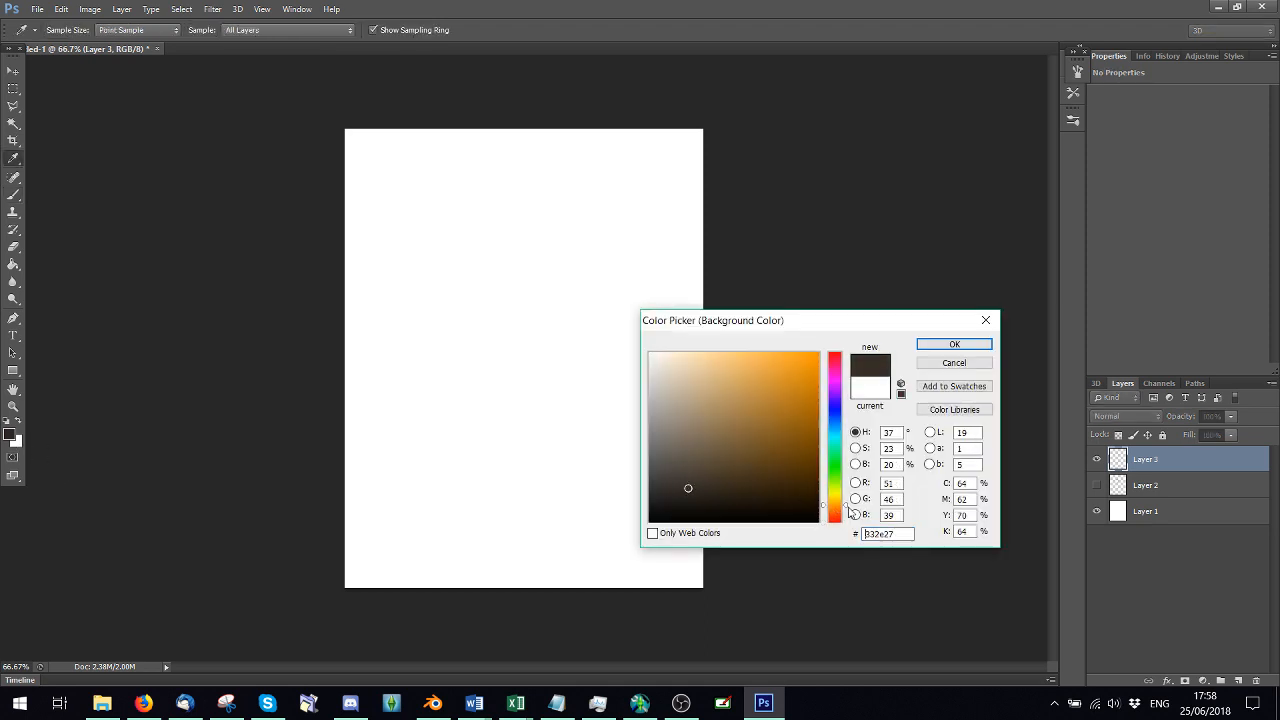
double_click(885, 533)
text(4e3618)
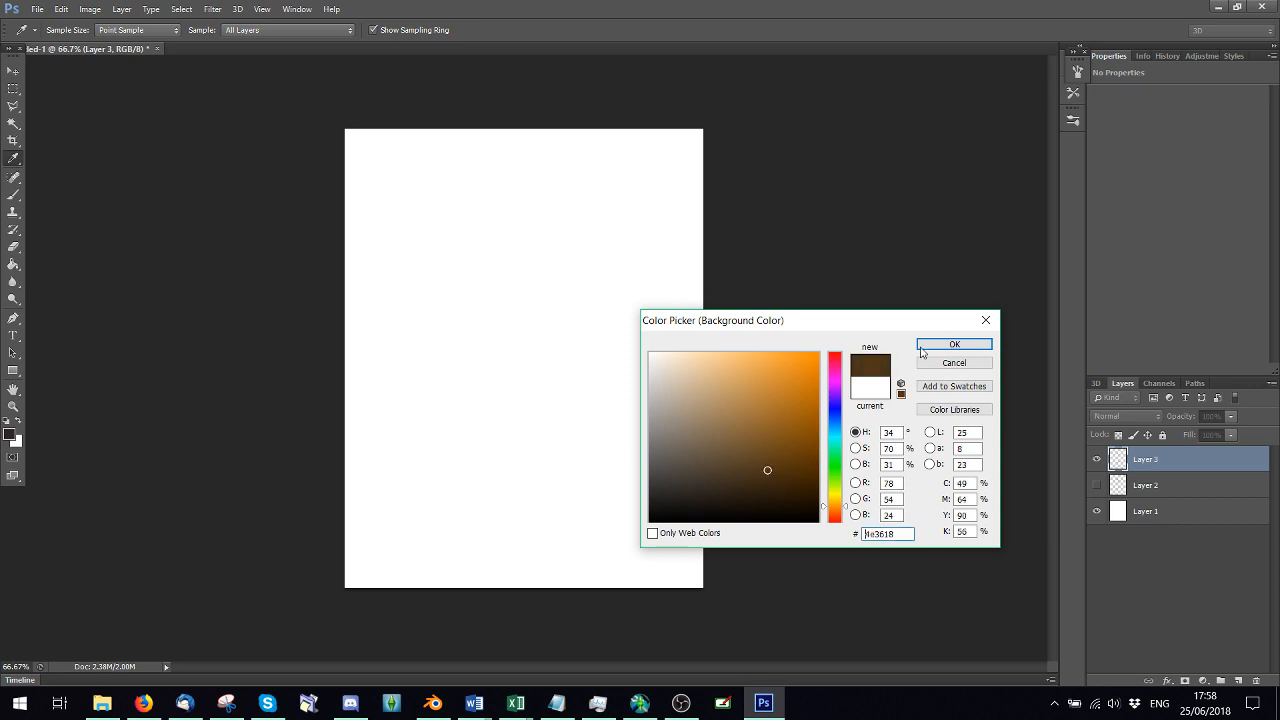
click(925, 345)
key(b)
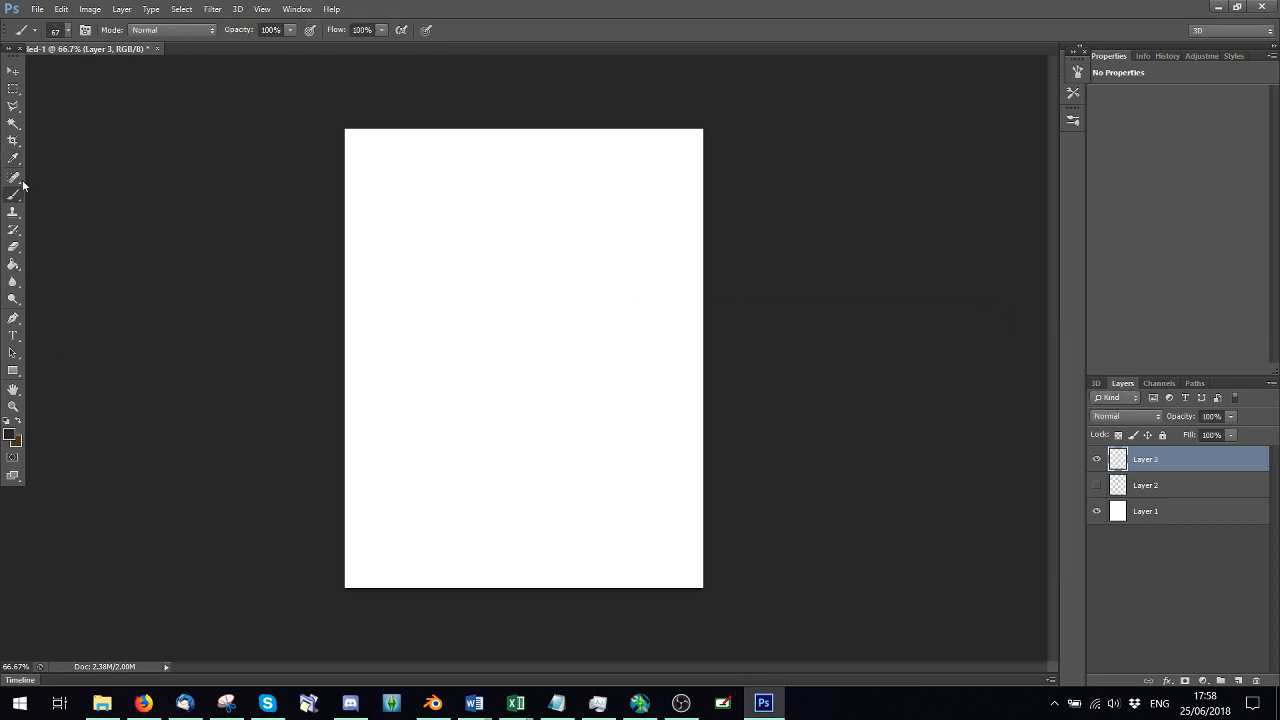
Set the angle jitter control in the brush's Shape Dynamics to Direction
click(1076, 73)
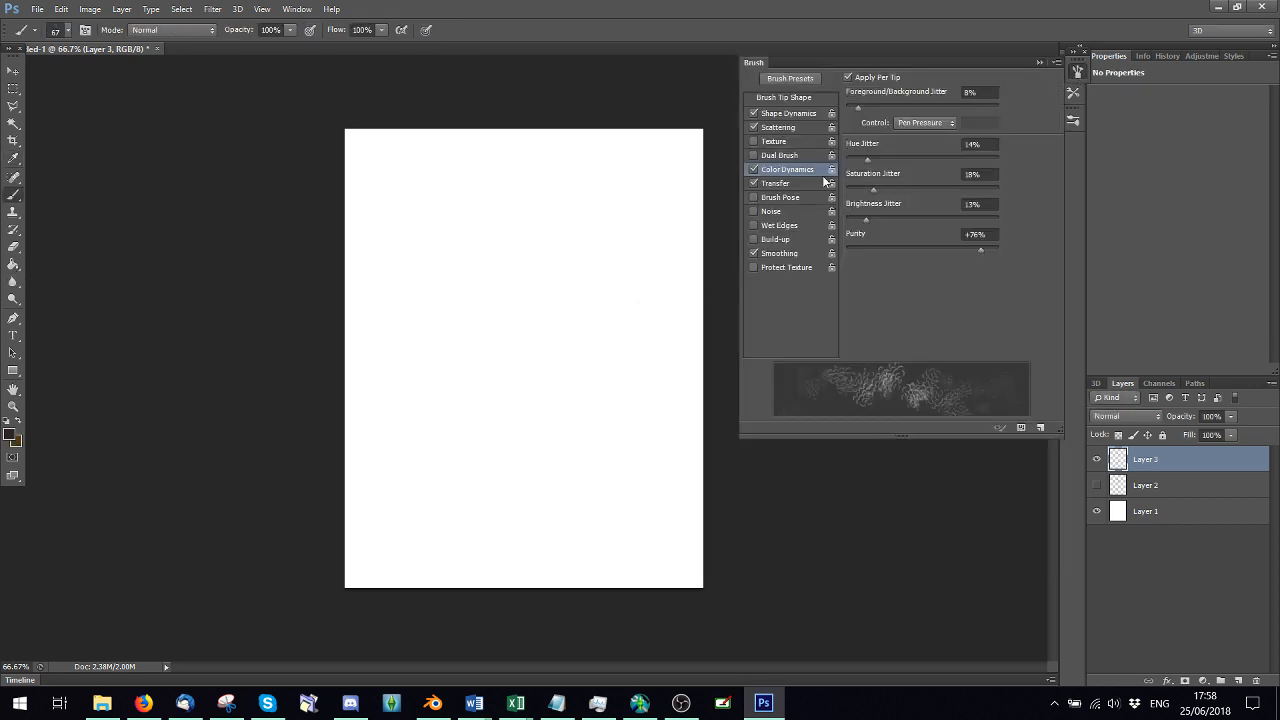
click(802, 128)
click(801, 114)
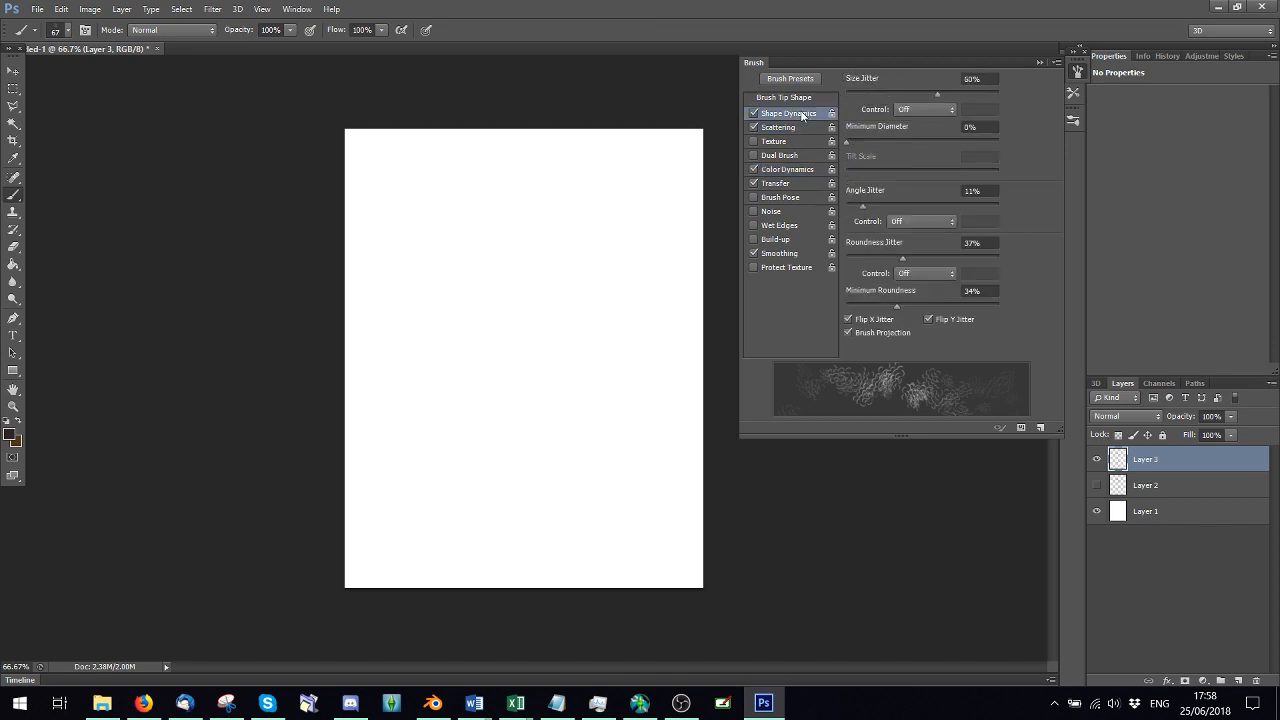
click(915, 221)
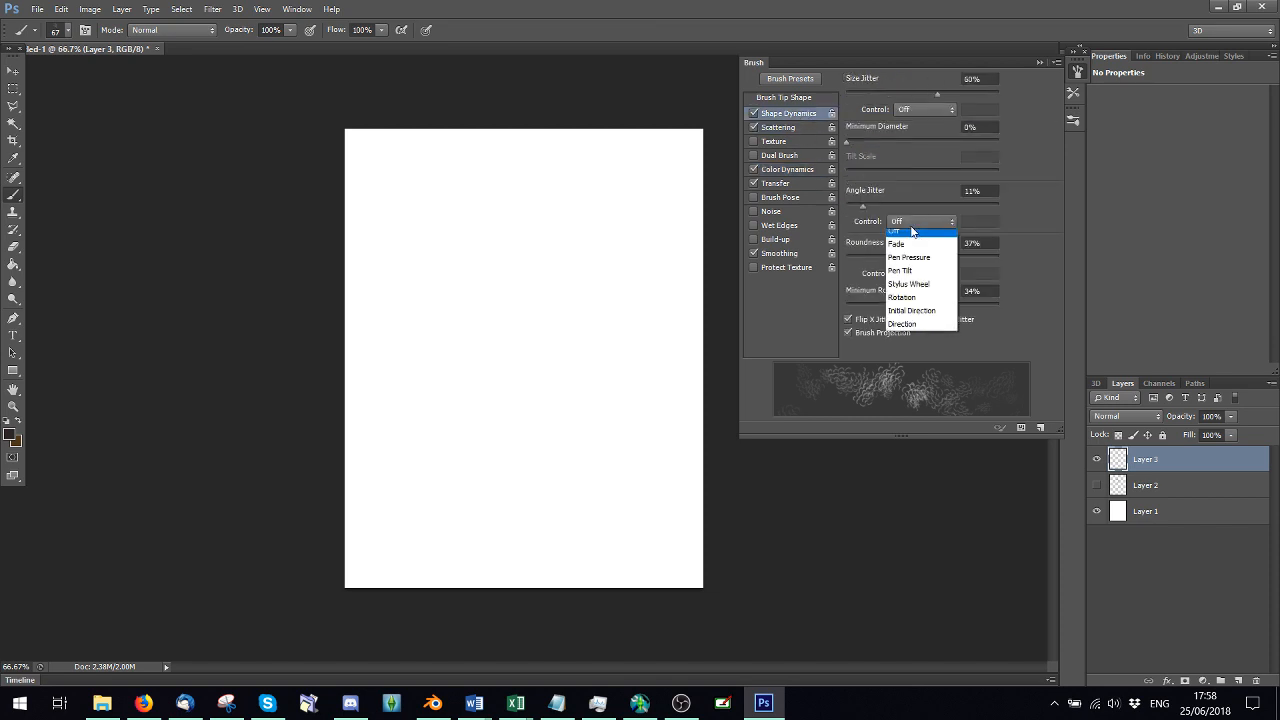
click(913, 330)
click(911, 222)
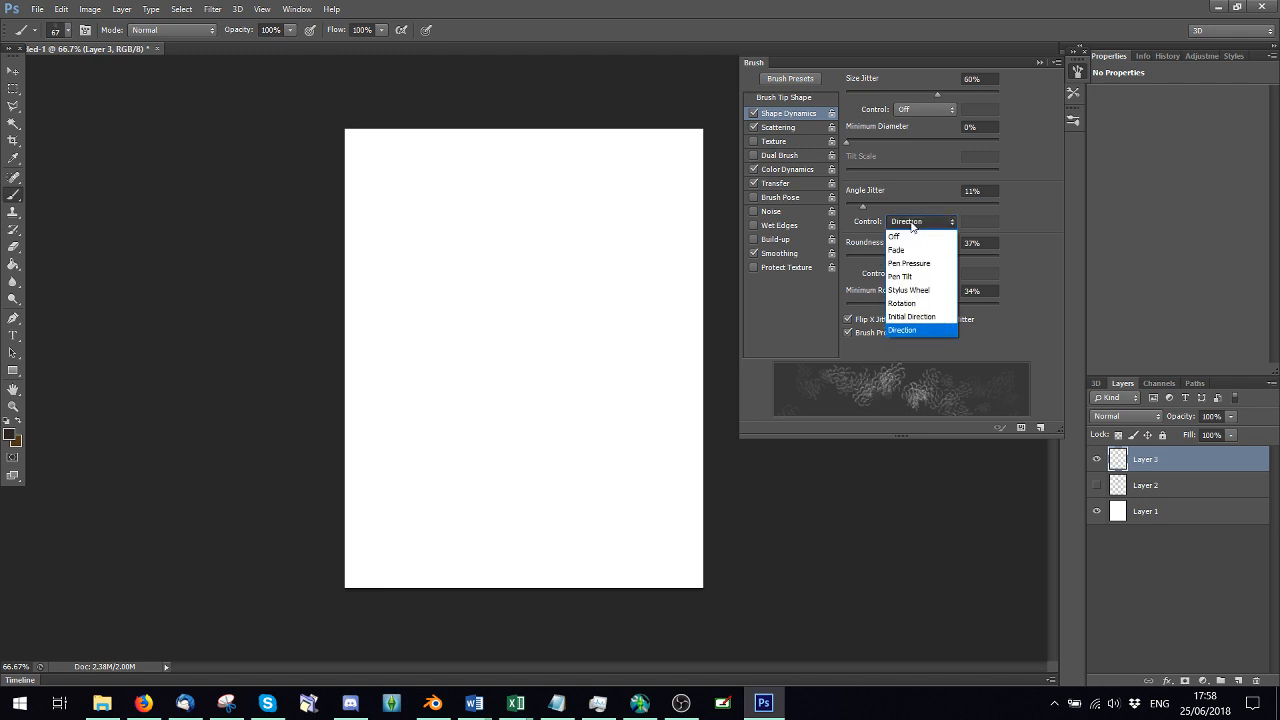
click(911, 224)
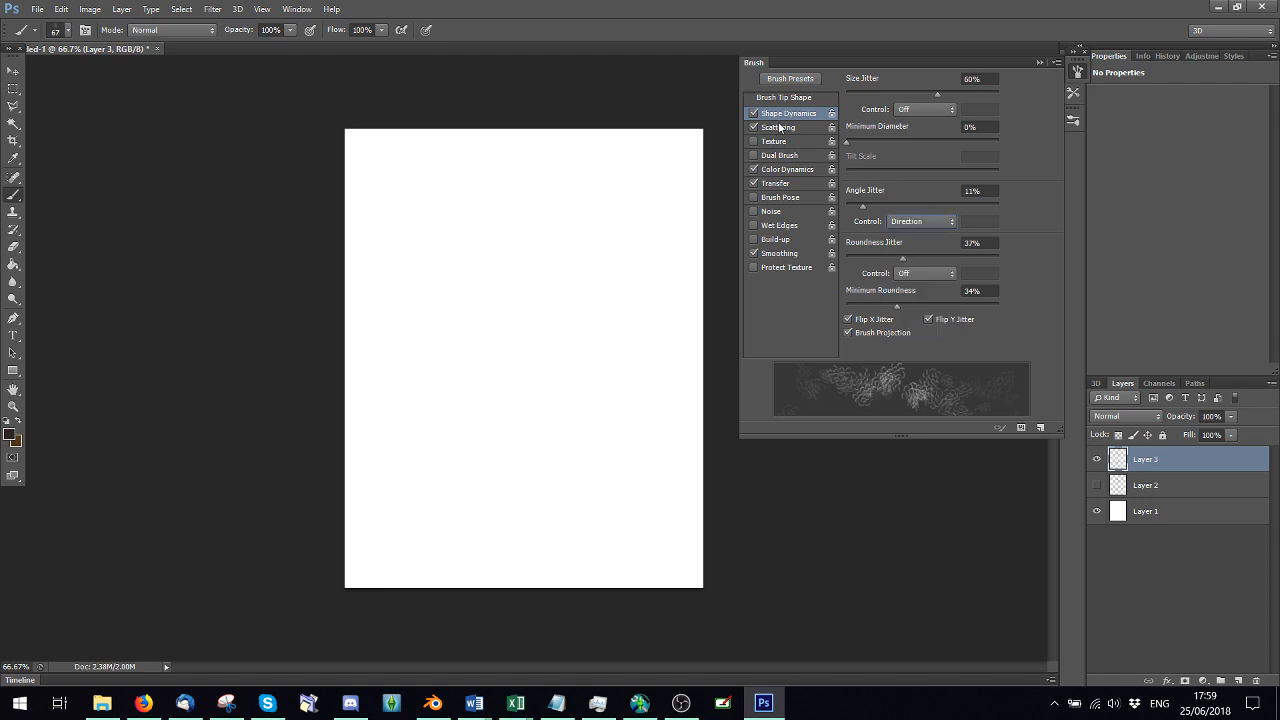
Paint a long vertical test stroke down the middle of Layer 3 and undo it
click(602, 37)
mouse_move(554, 204)
mouse_down()
mouse_move(520, 489)
mouse_move(535, 191)
mouse_move(516, 196)
mouse_move(485, 373)
mouse_move(495, 460)
mouse_up()
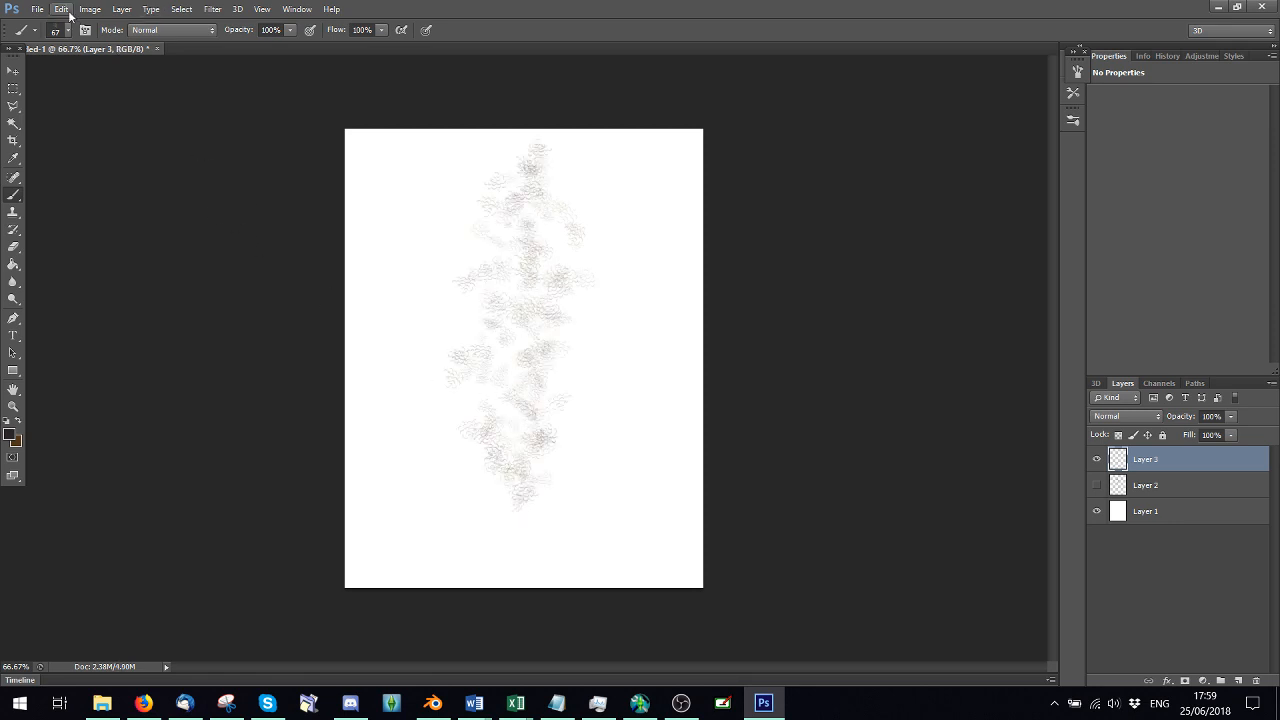
click(62, 9)
click(84, 58)
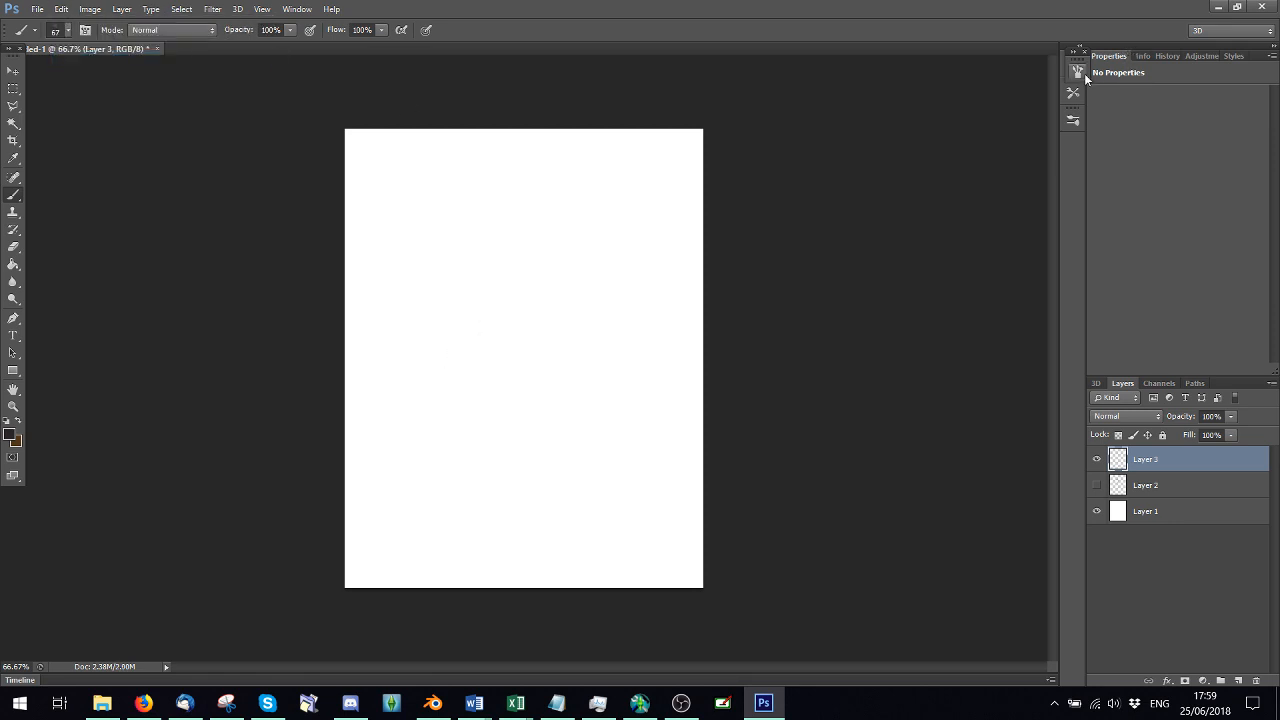
Reduce the brush's angle jitter to 0%
click(1076, 72)
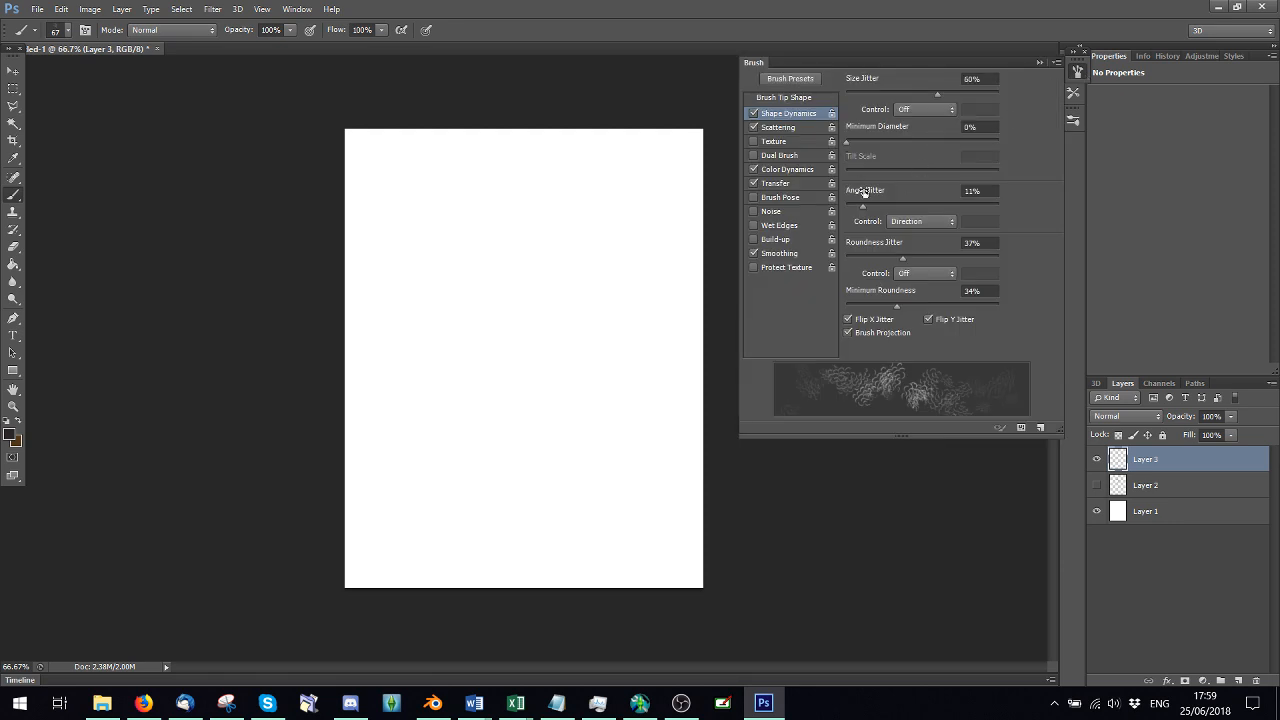
drag(862, 206, 832, 206)
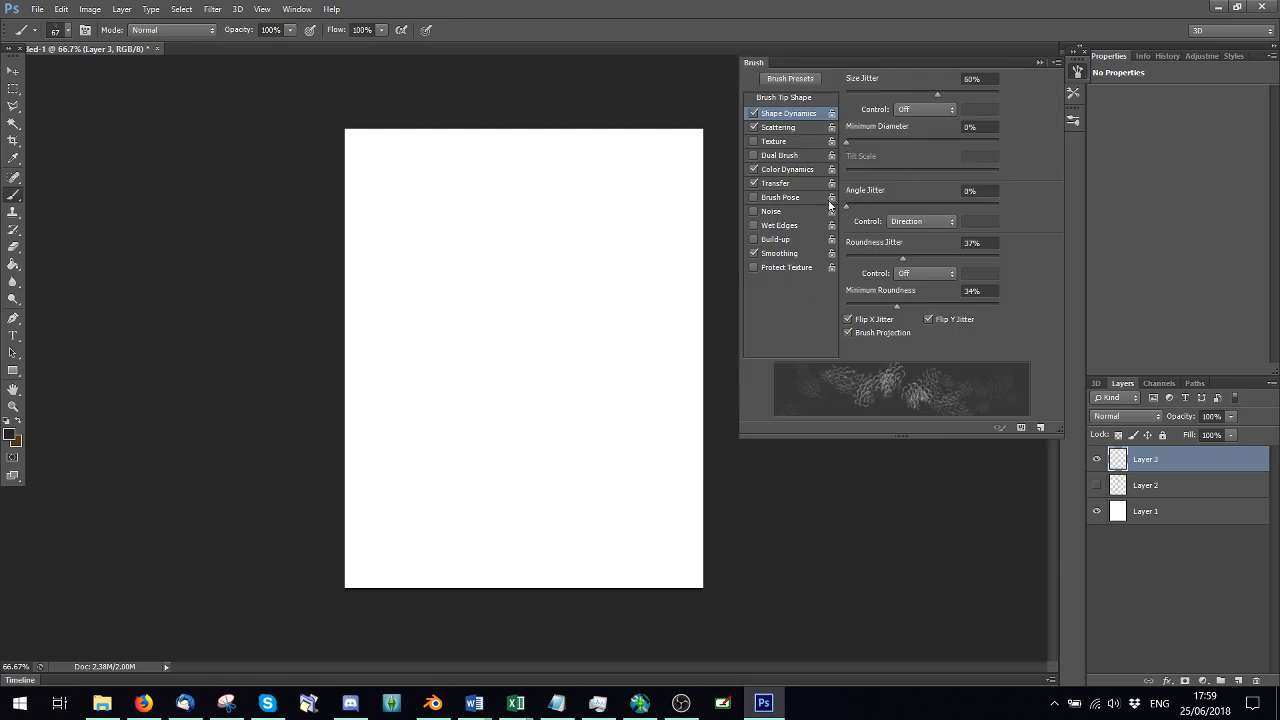
Try the brush with Flip Y Jitter and Flip X Jitter switched off, and restore both options
click(929, 319)
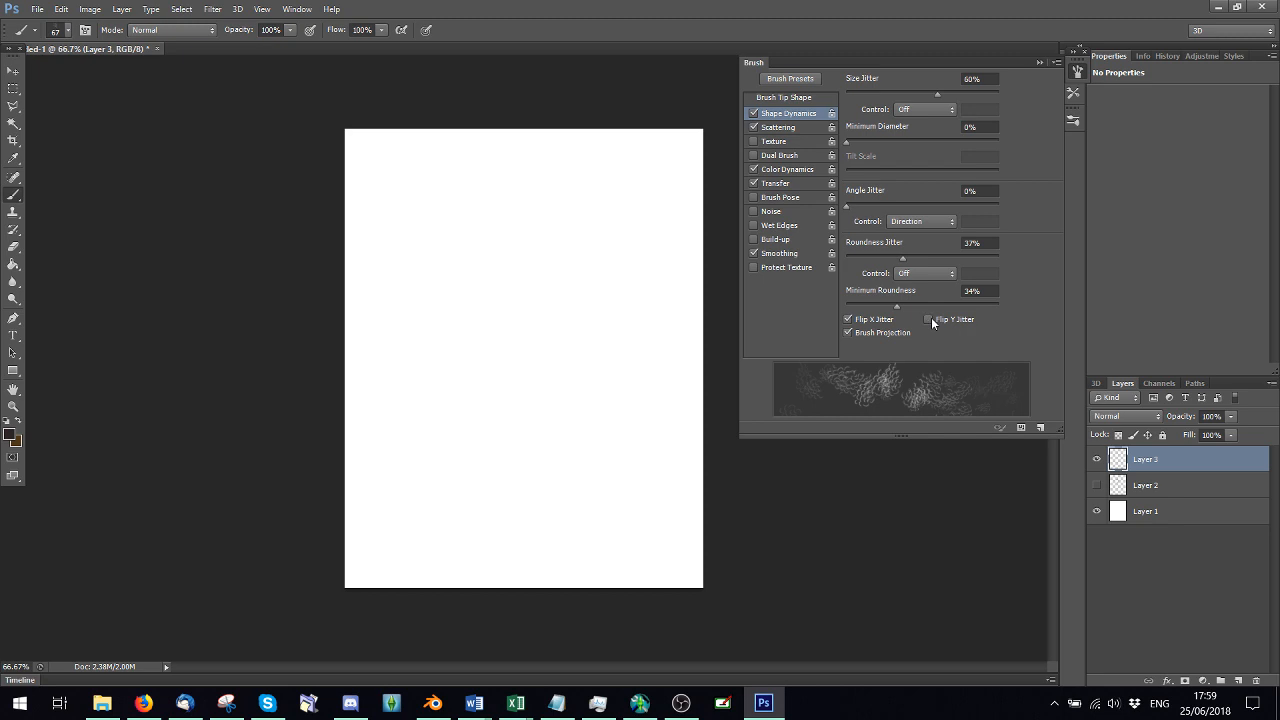
click(929, 319)
click(929, 319)
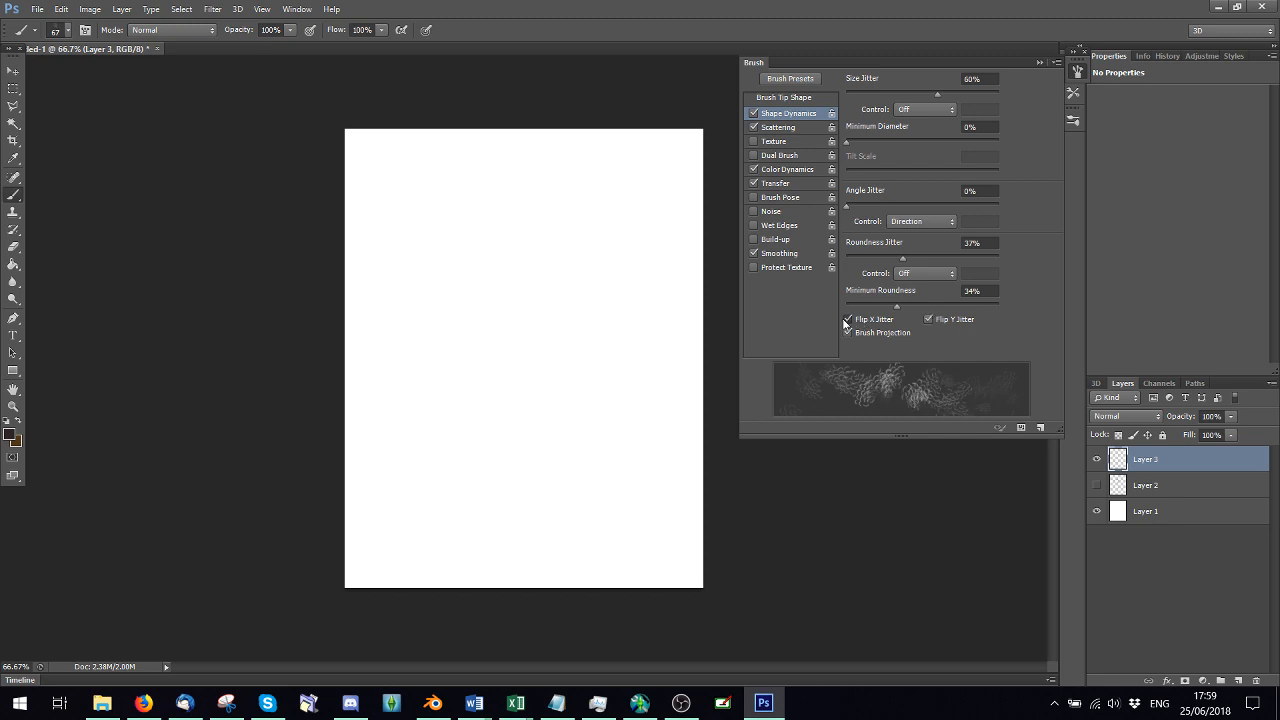
click(848, 319)
click(848, 319)
Paint a test stroke down the canvas using the brush without angle jitter and undo it
key(F5)
drag(514, 222, 487, 505)
click(71, 12)
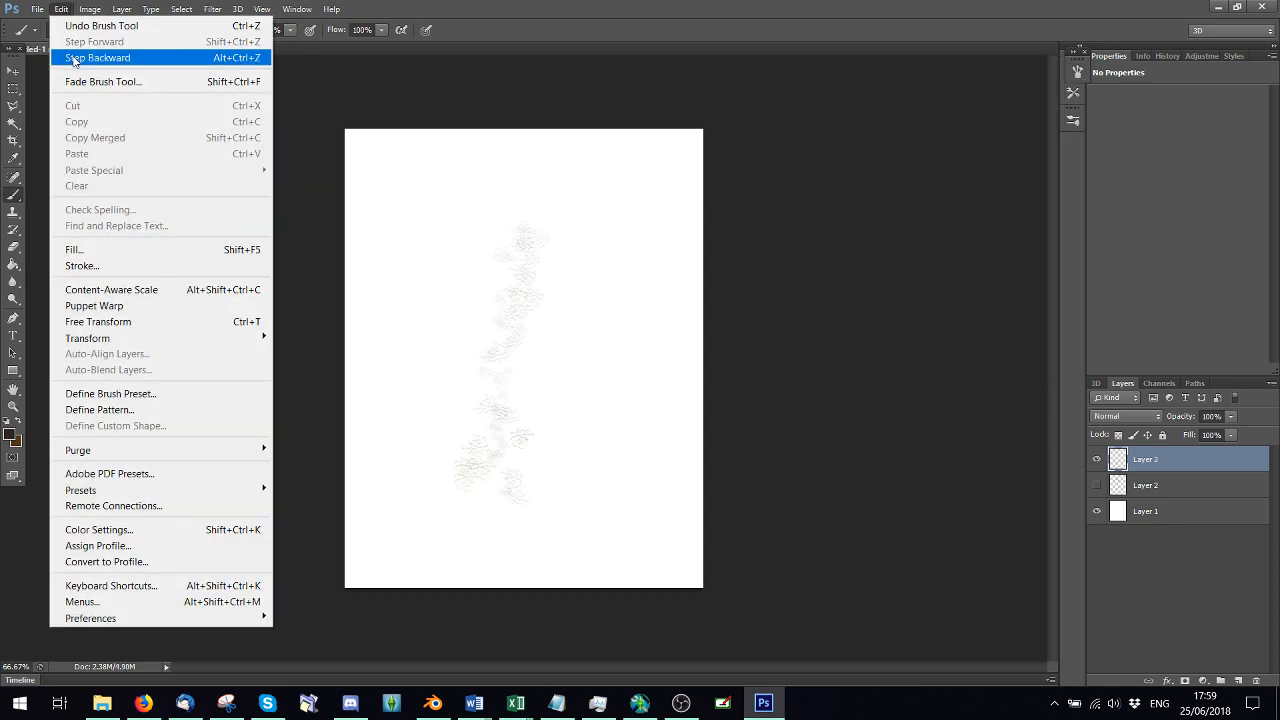
click(77, 56)
Set the angle of the brush tip shape to 90°
click(1077, 72)
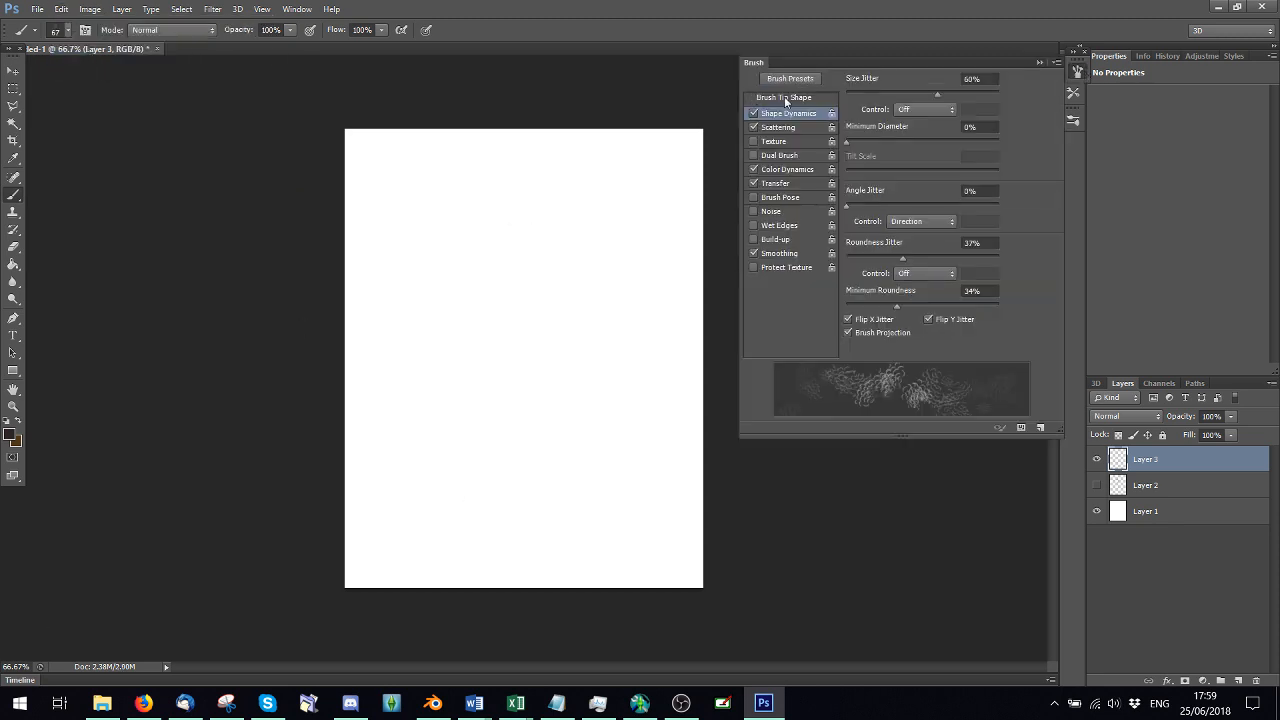
click(785, 97)
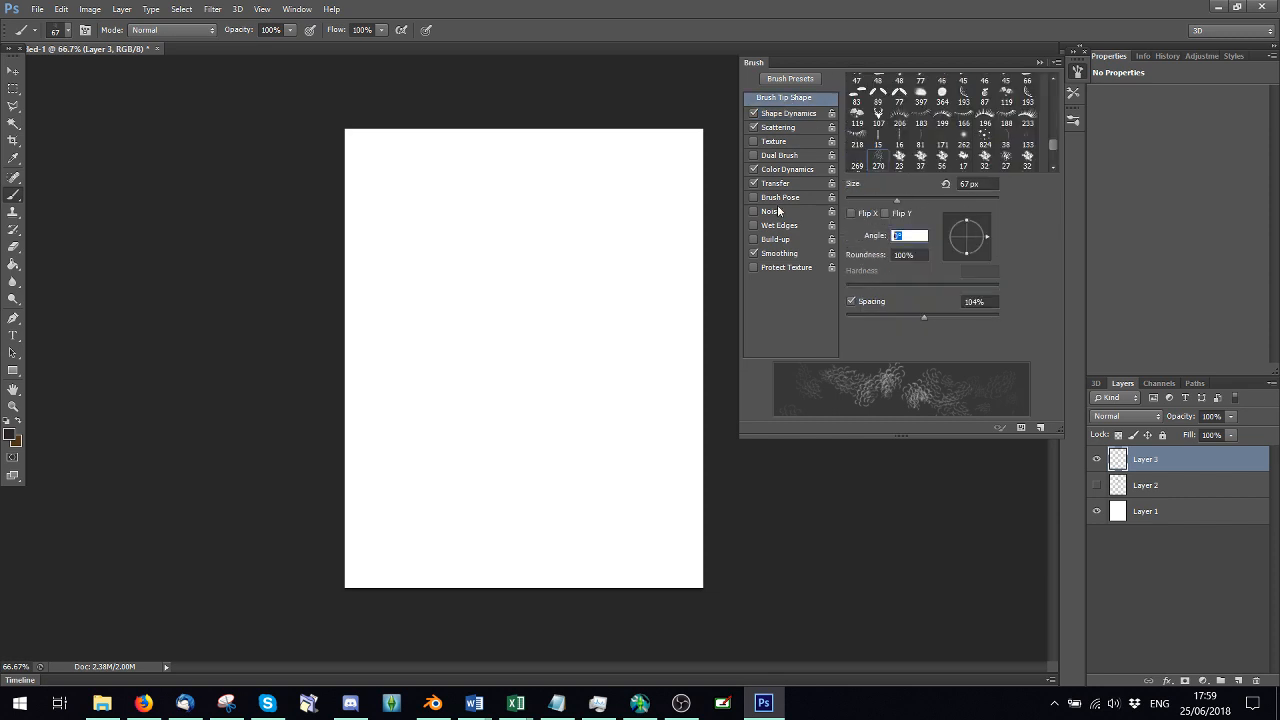
text(90)
Test the rotated brush tip with a stroke down the canvas and undo that stroke
mouse_move(590, 185)
mouse_down()
mouse_move(563, 320)
mouse_move(560, 455)
mouse_move(520, 540)
mouse_up()
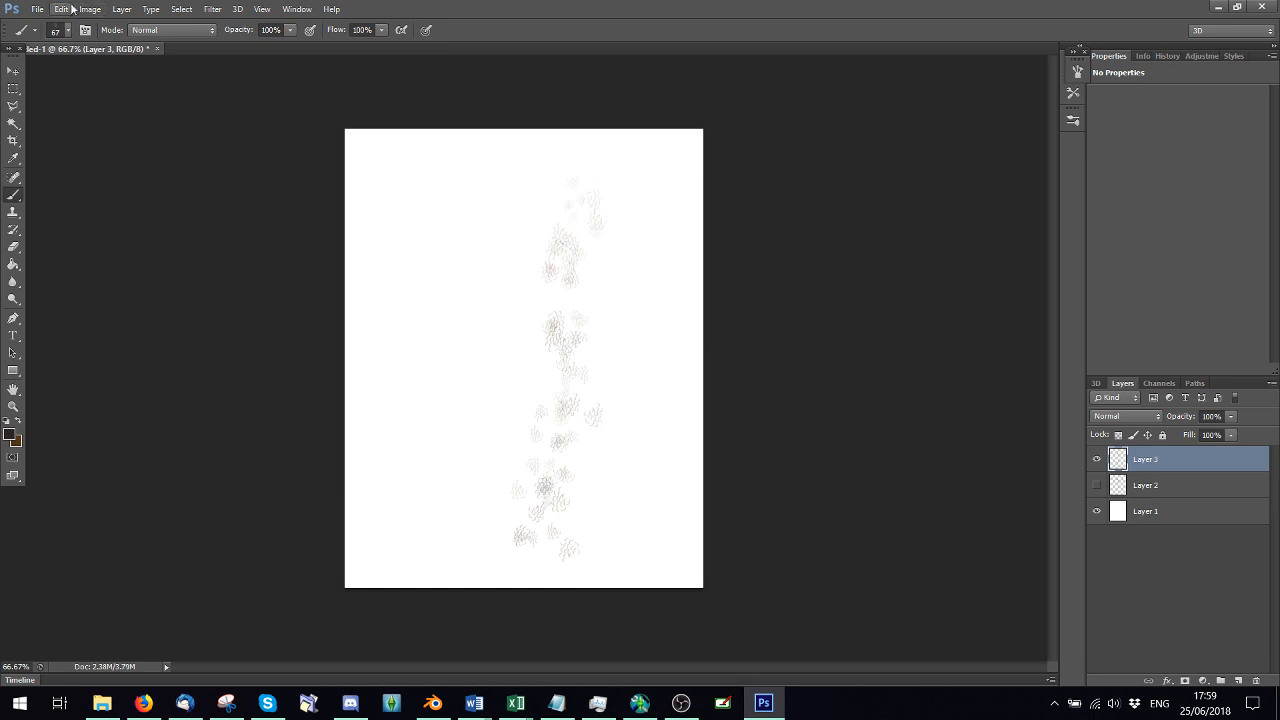
click(61, 9)
click(62, 54)
Enlarge the brush to 104 px and paint overlapping foliage strokes over the middle of the canvas
click(60, 30)
drag(54, 68, 86, 74)
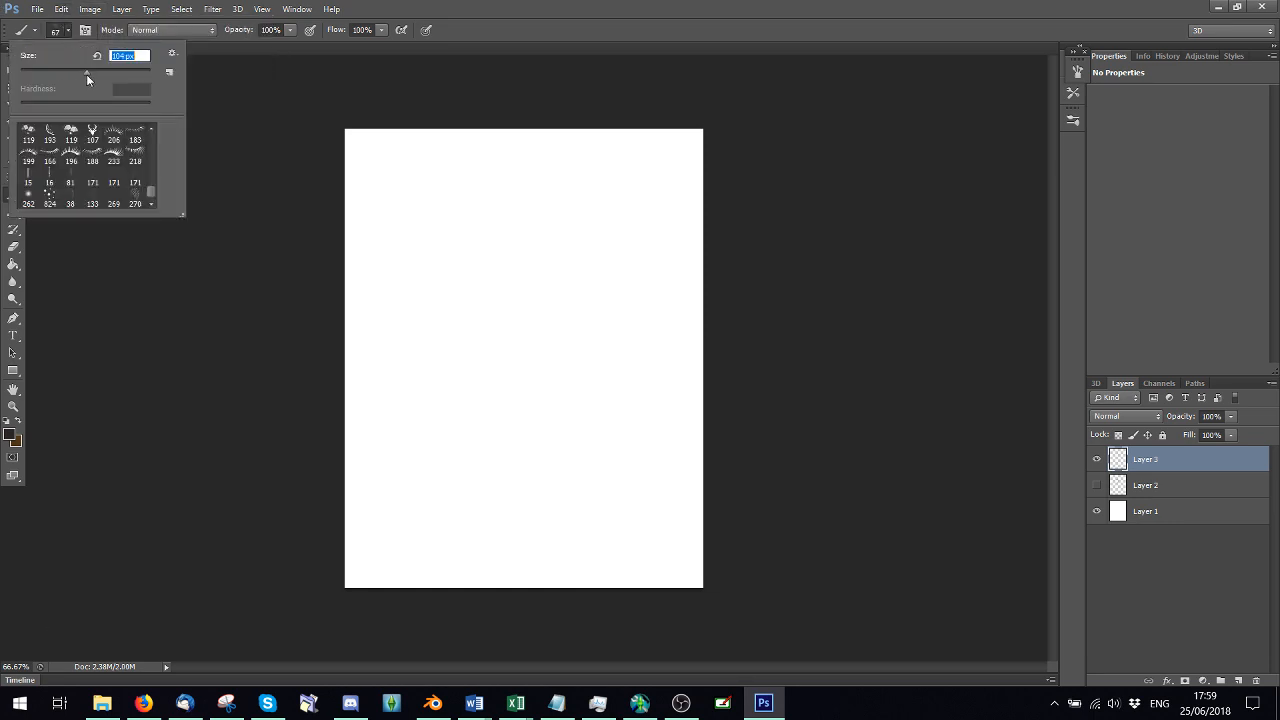
click(578, 298)
mouse_move(577, 297)
mouse_down()
mouse_move(566, 229)
mouse_move(543, 463)
mouse_move(597, 343)
mouse_move(597, 272)
mouse_move(569, 289)
mouse_move(606, 374)
mouse_move(561, 394)
mouse_move(577, 374)
mouse_move(600, 451)
mouse_move(528, 403)
mouse_move(597, 240)
mouse_move(609, 323)
mouse_move(509, 371)
mouse_move(490, 410)
mouse_up()
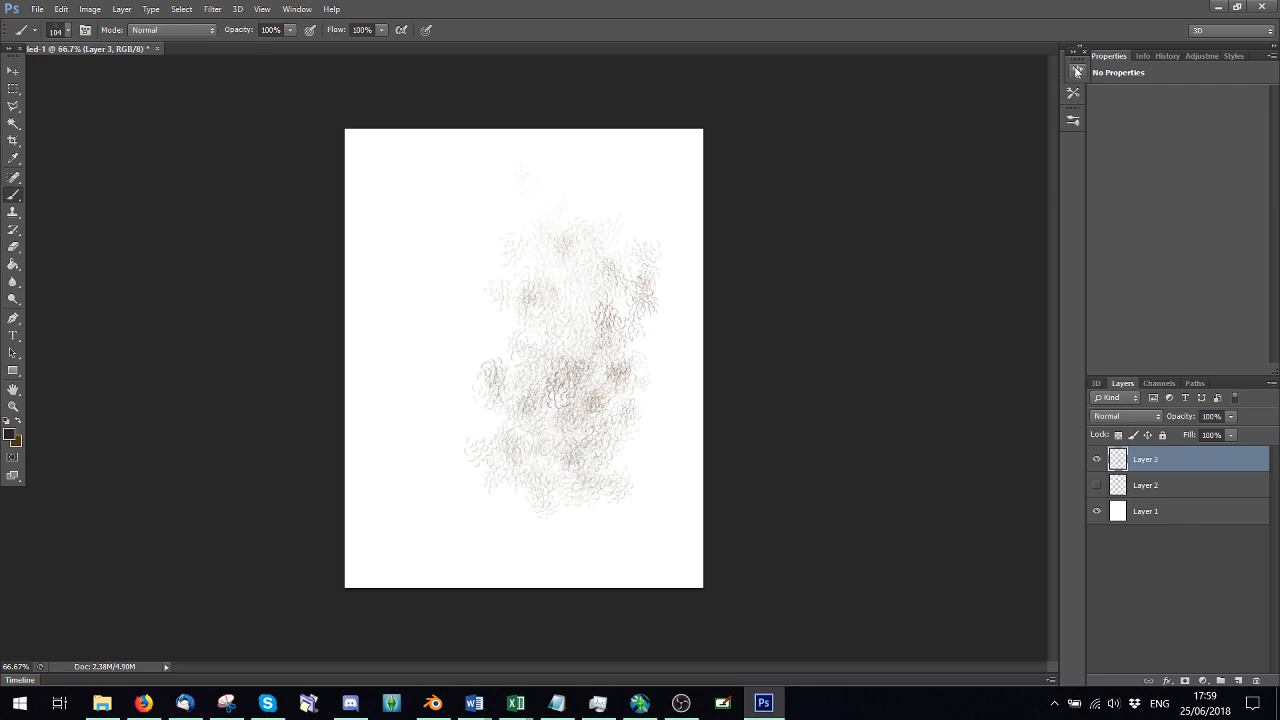
Raise the brush's hue jitter to 39% and paint more foliage over the left and upper parts of the patch
click(1077, 72)
click(781, 168)
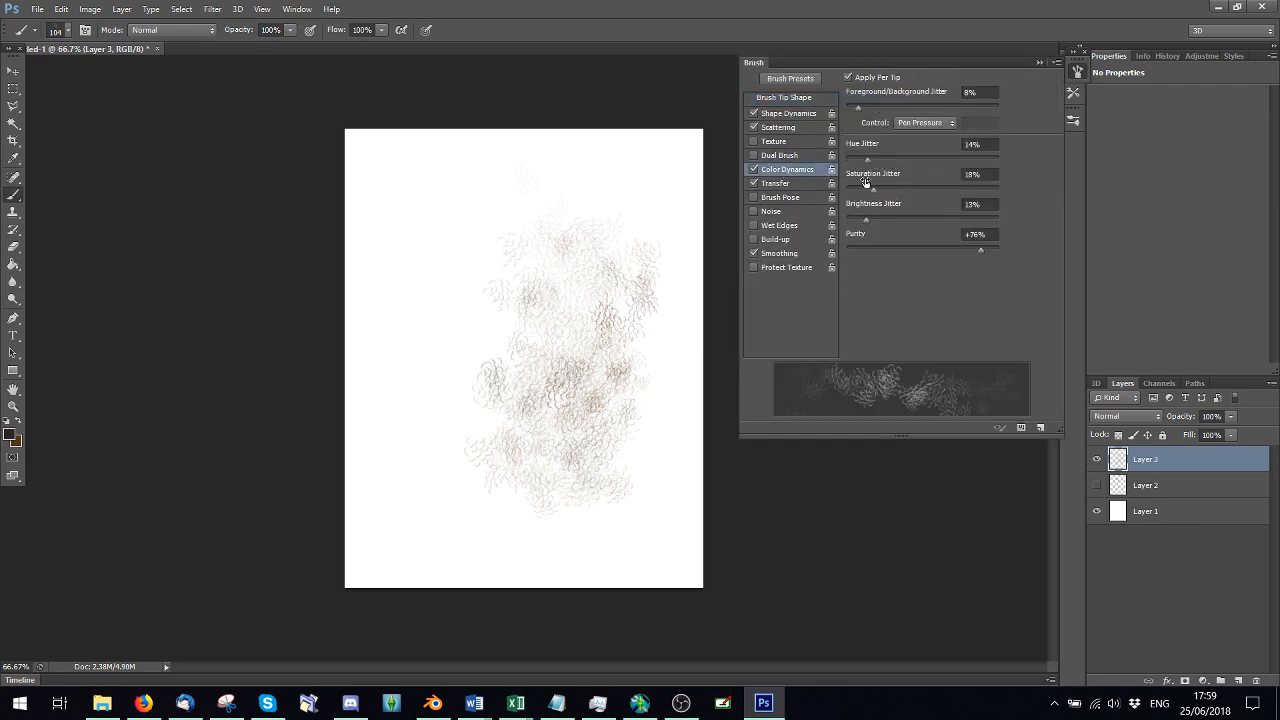
mouse_move(545, 160)
mouse_down()
mouse_move(489, 415)
mouse_move(571, 220)
mouse_move(555, 400)
mouse_move(510, 290)
mouse_up()
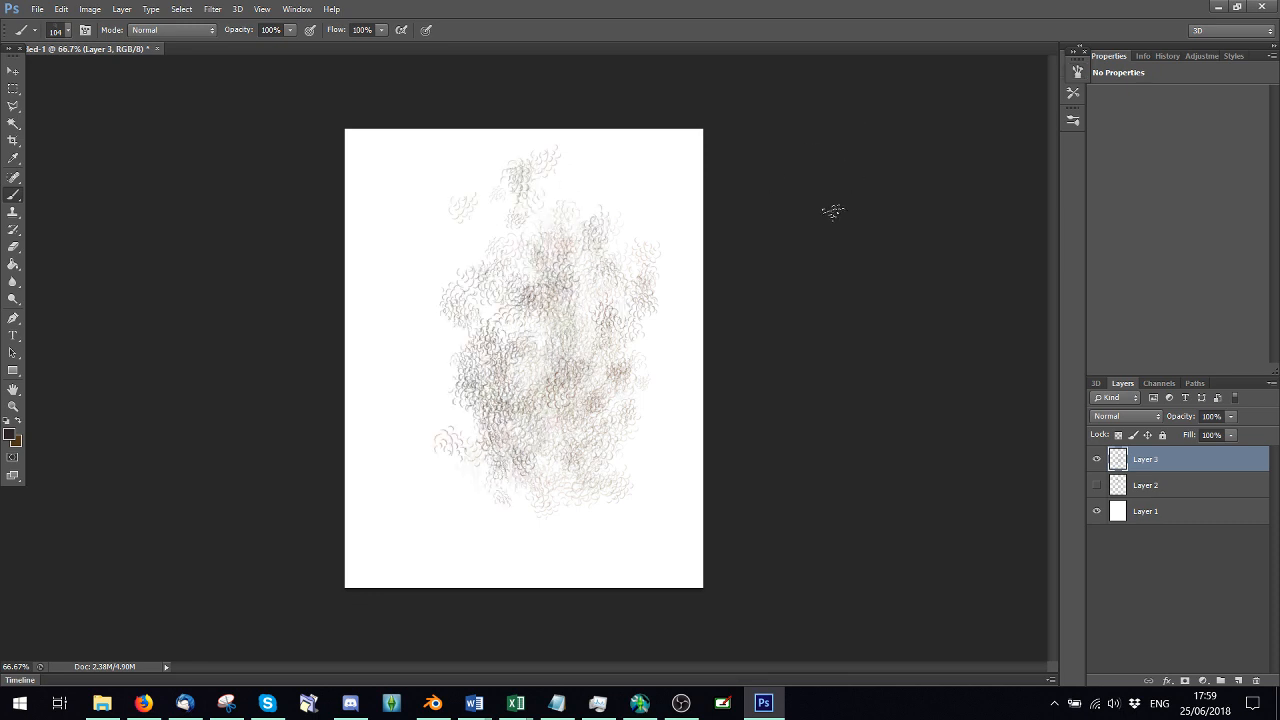
Raise the brush's saturation jitter to 58% and paint another layer of strokes over the foliage patch
click(1078, 73)
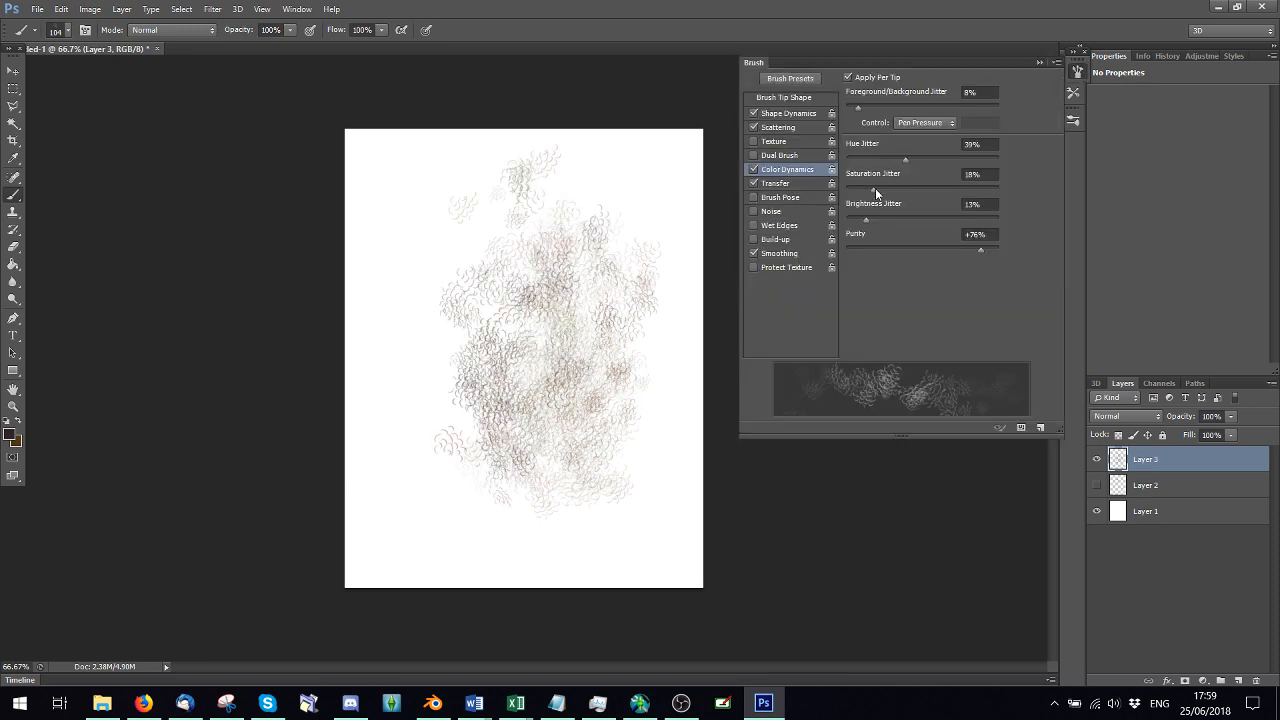
drag(875, 191, 934, 192)
mouse_move(538, 165)
mouse_down()
mouse_move(495, 227)
mouse_move(482, 410)
mouse_move(527, 268)
mouse_move(523, 471)
mouse_move(568, 470)
mouse_move(613, 245)
mouse_move(554, 478)
mouse_move(560, 274)
mouse_move(534, 472)
mouse_up()
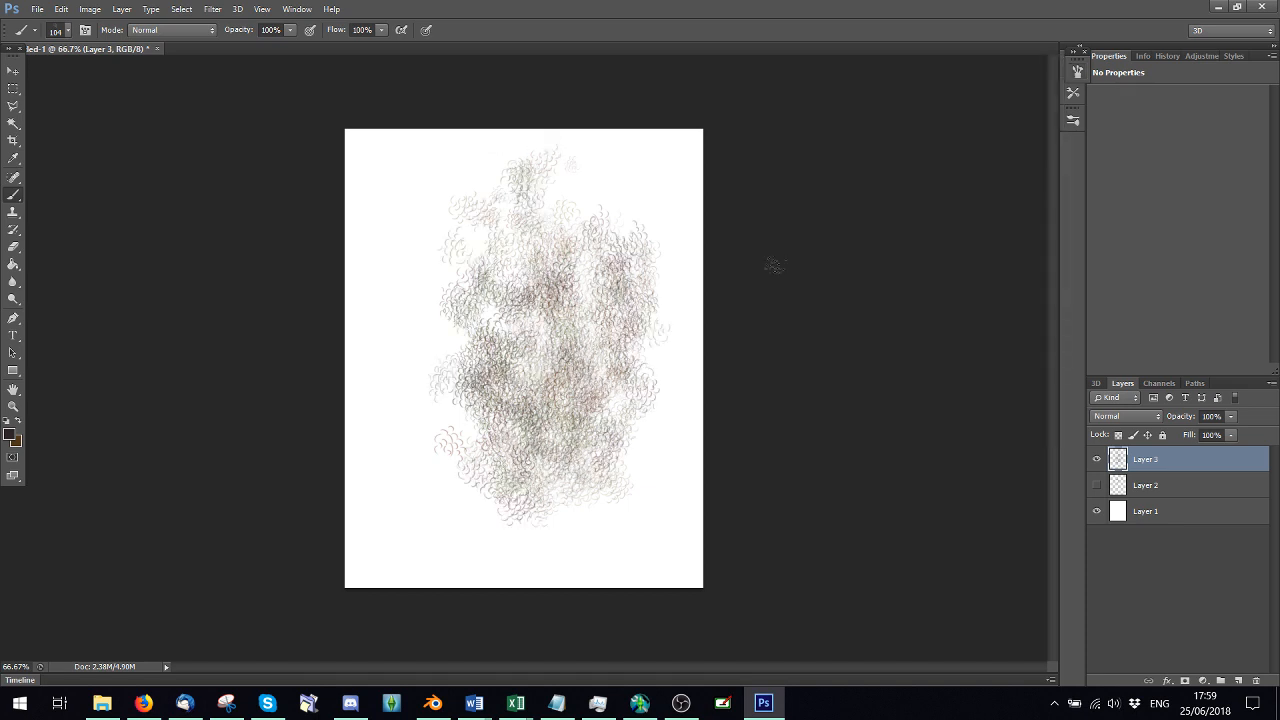
Lower the brush's hue jitter and extend the foliage with dense strokes across most of the canvas
click(1077, 76)
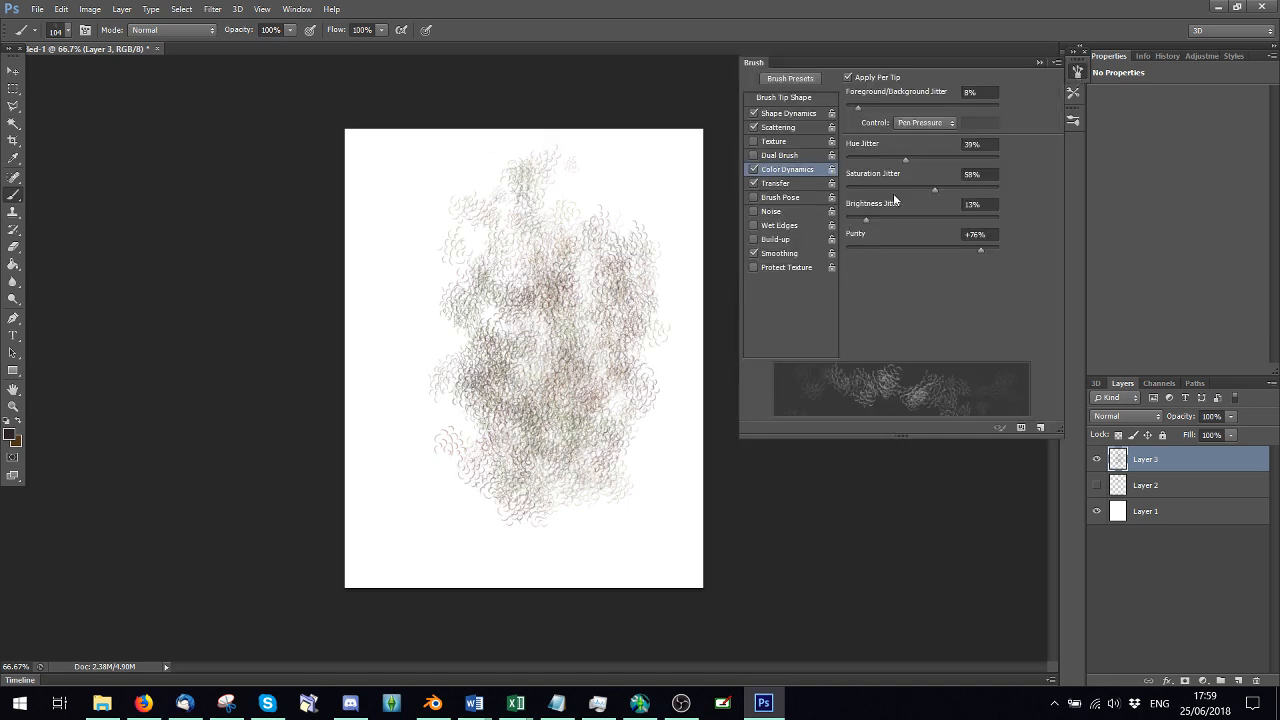
drag(905, 159, 859, 160)
mouse_move(460, 150)
mouse_down()
mouse_move(433, 224)
mouse_move(439, 453)
mouse_move(437, 279)
mouse_move(441, 390)
mouse_move(408, 510)
mouse_move(519, 278)
mouse_move(476, 506)
mouse_move(576, 245)
mouse_move(574, 397)
mouse_move(590, 402)
mouse_move(593, 292)
mouse_move(550, 324)
mouse_move(540, 355)
mouse_move(530, 325)
mouse_move(523, 335)
mouse_move(577, 279)
mouse_move(619, 291)
mouse_move(537, 260)
mouse_move(502, 265)
mouse_move(502, 211)
mouse_move(597, 481)
mouse_move(616, 427)
mouse_move(549, 436)
mouse_move(462, 476)
mouse_move(436, 391)
mouse_move(522, 378)
mouse_up()
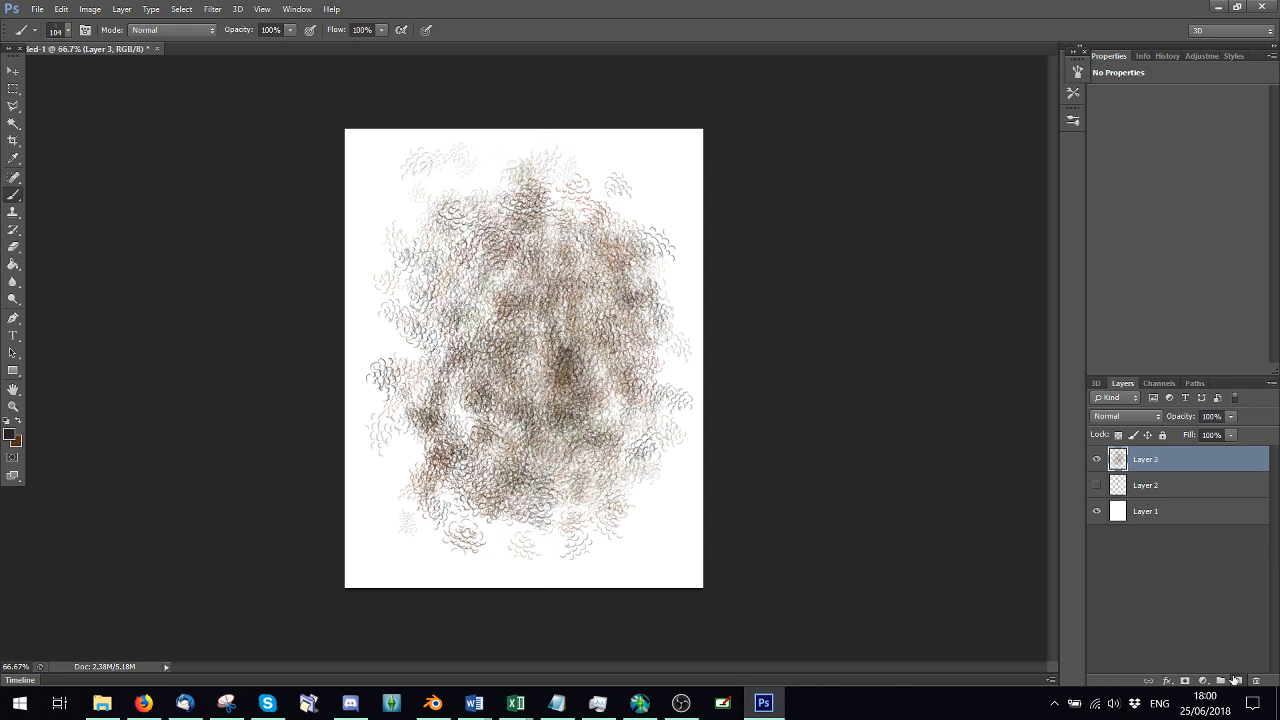
Add a new layer above the painted foliage and hide Layer 3
click(1238, 680)
click(1097, 485)
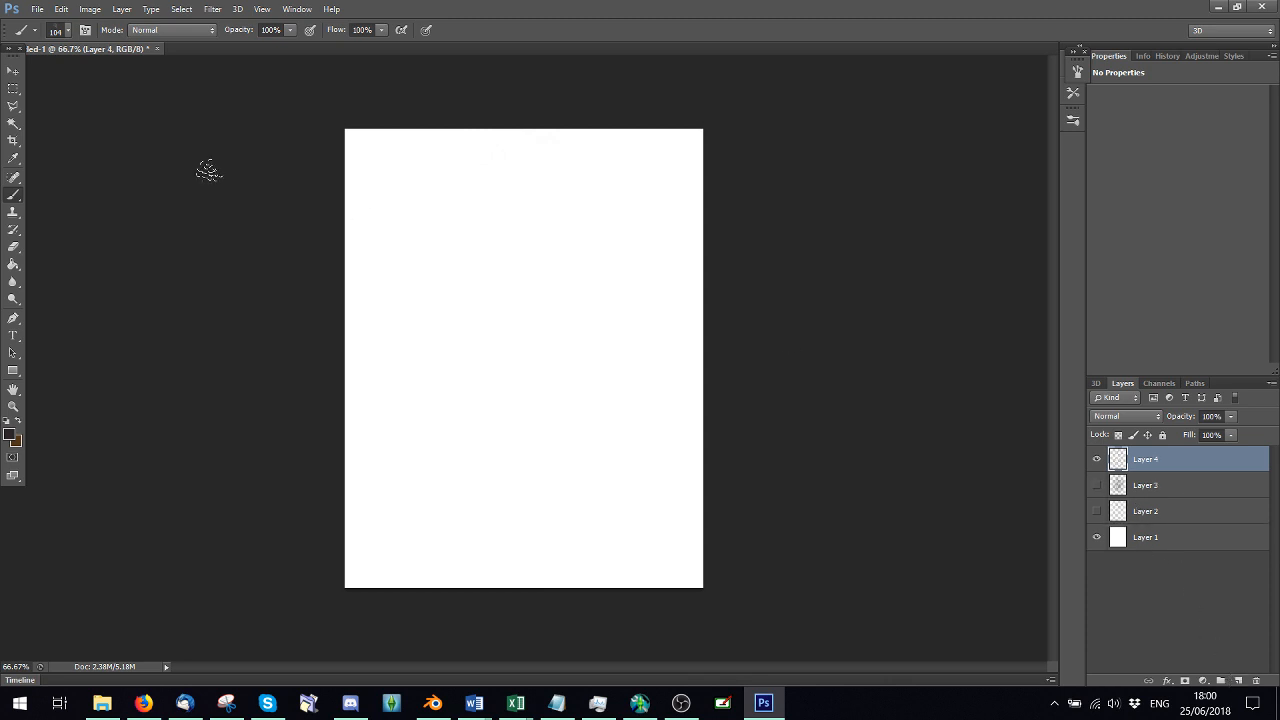
Switch to a round brush preset with a size of 3 px and 80% hardness
click(68, 30)
drag(152, 196, 153, 119)
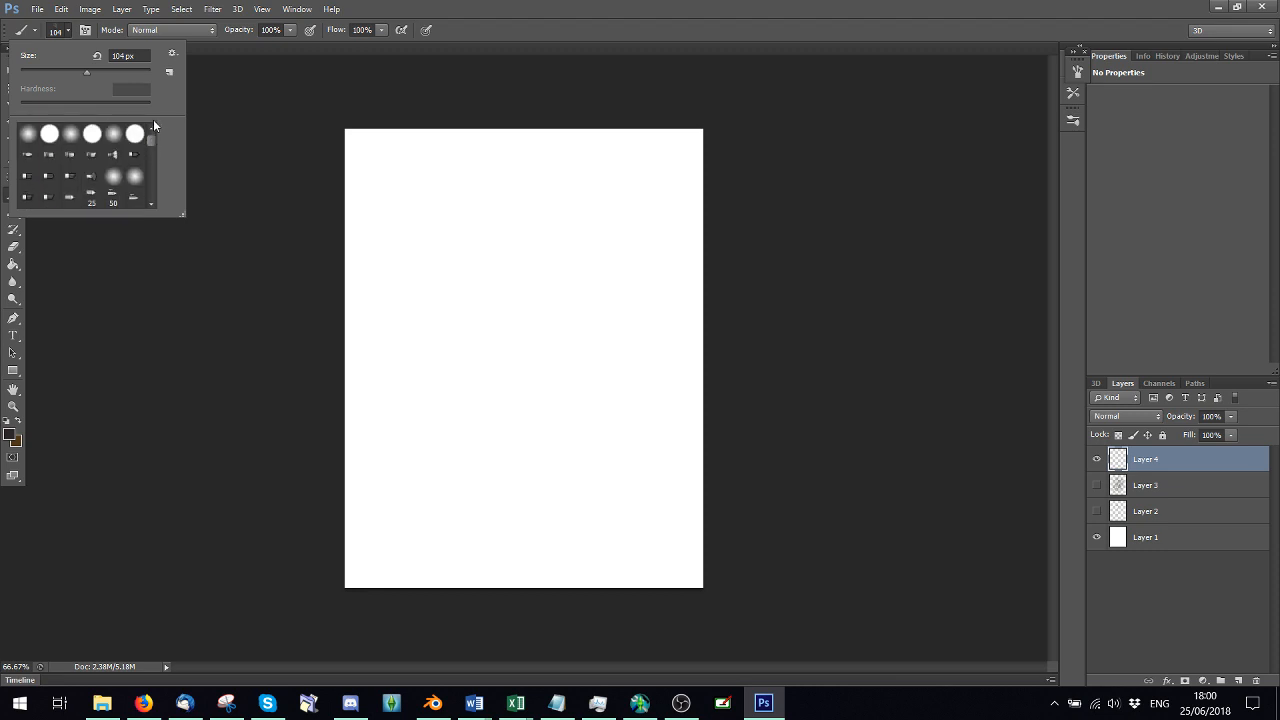
click(115, 140)
click(117, 103)
drag(122, 108, 23, 77)
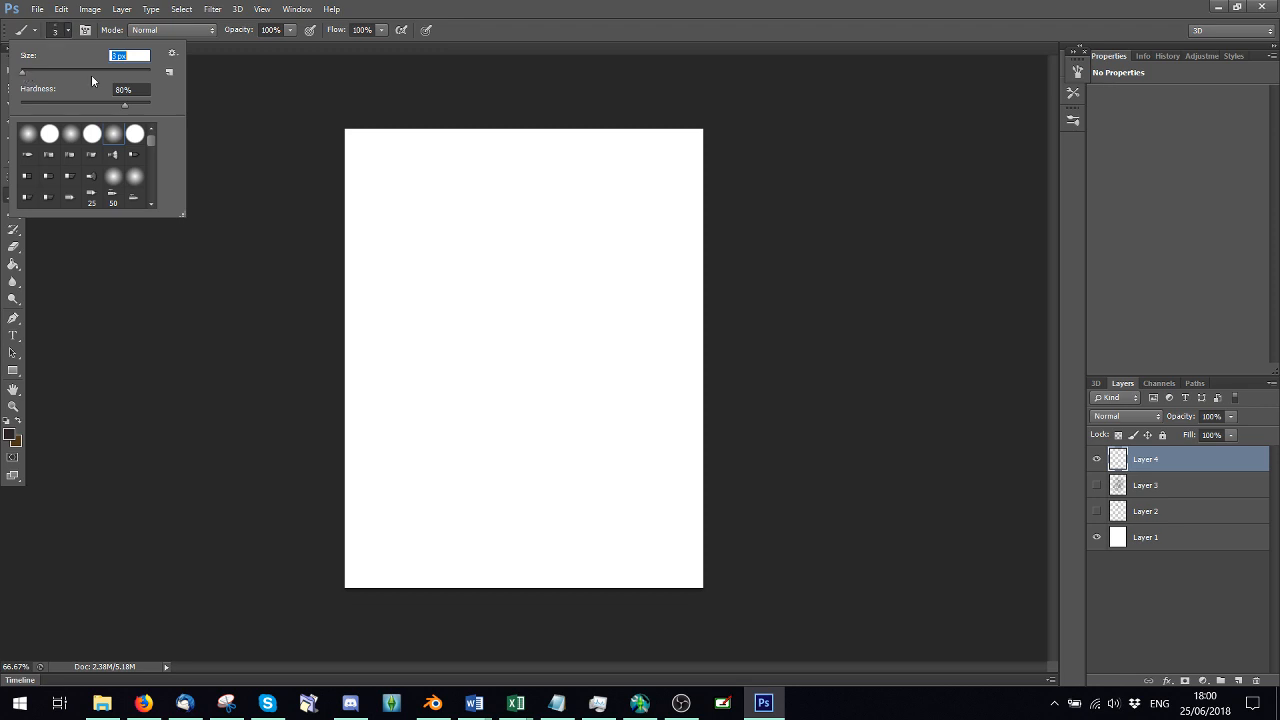
click(476, 33)
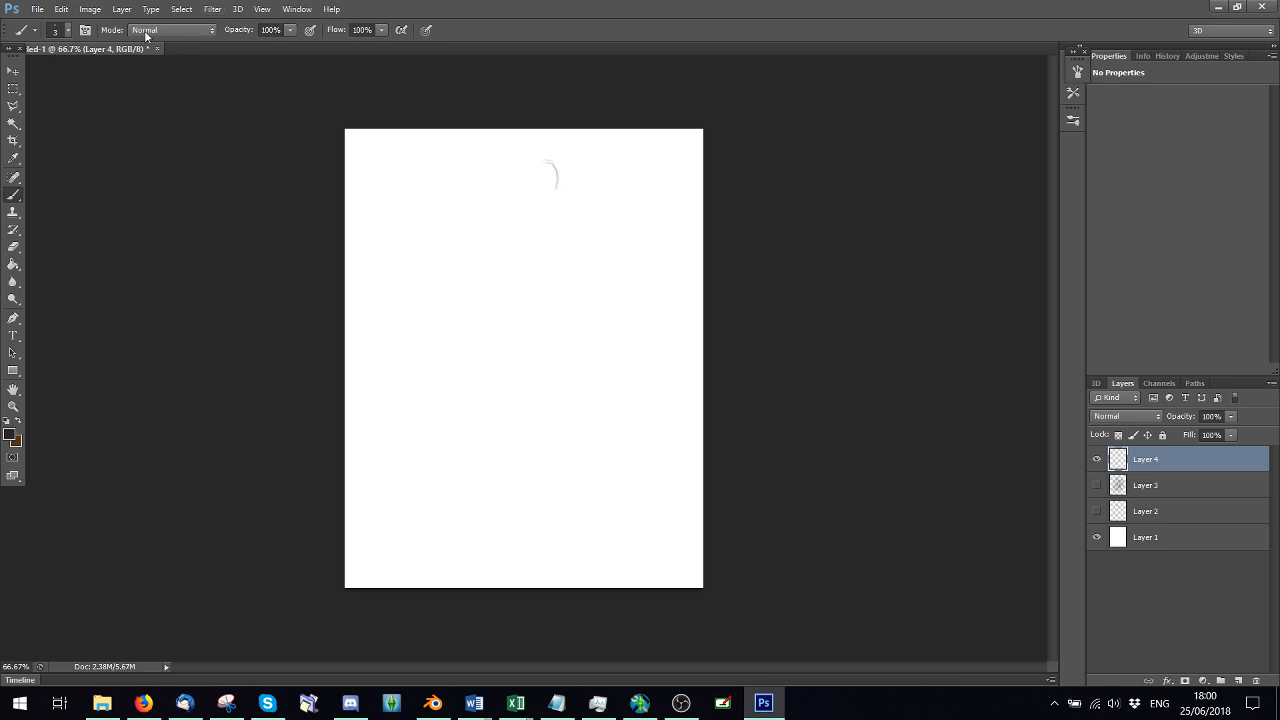
Undo the last stroke and draw eleven small, widely spaced curved strokes across the upper half of Layer 4
click(61, 9)
click(90, 57)
drag(470, 183, 492, 180)
drag(491, 331, 483, 357)
Select the area around the eleven curved strokes with a rectangular marquee and define it as a brush preset
click(13, 88)
drag(405, 142, 645, 398)
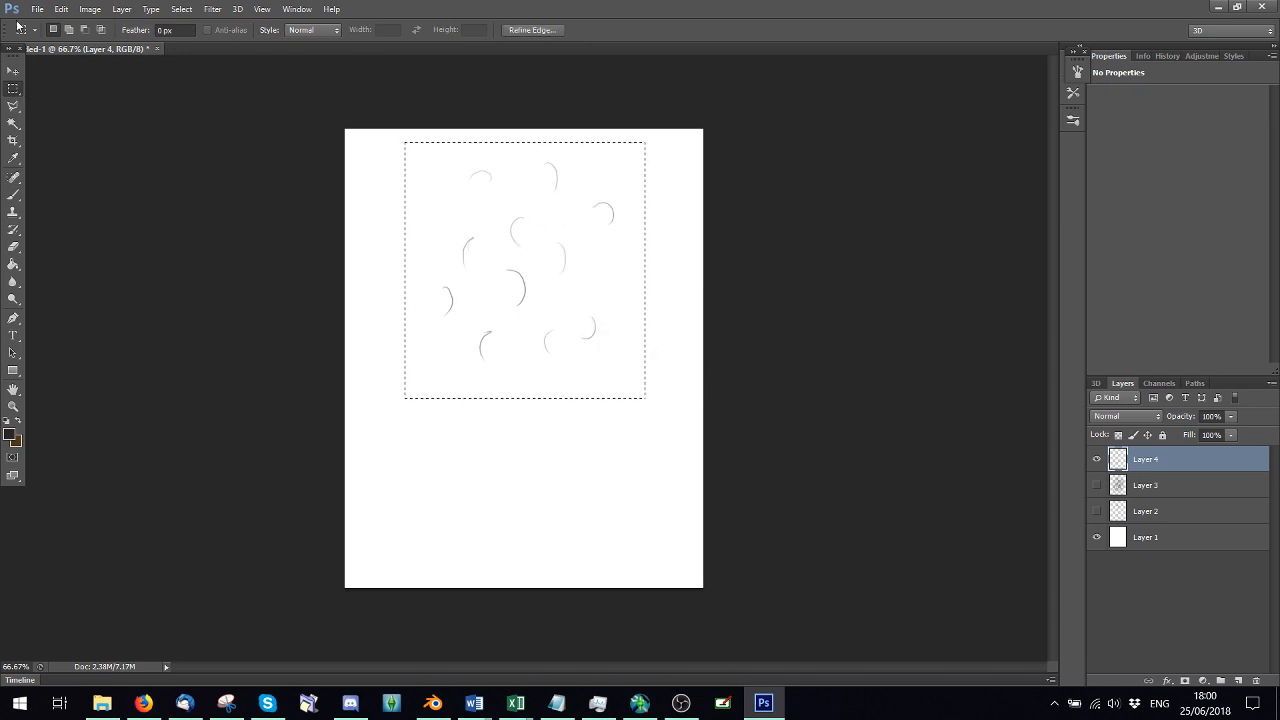
click(61, 9)
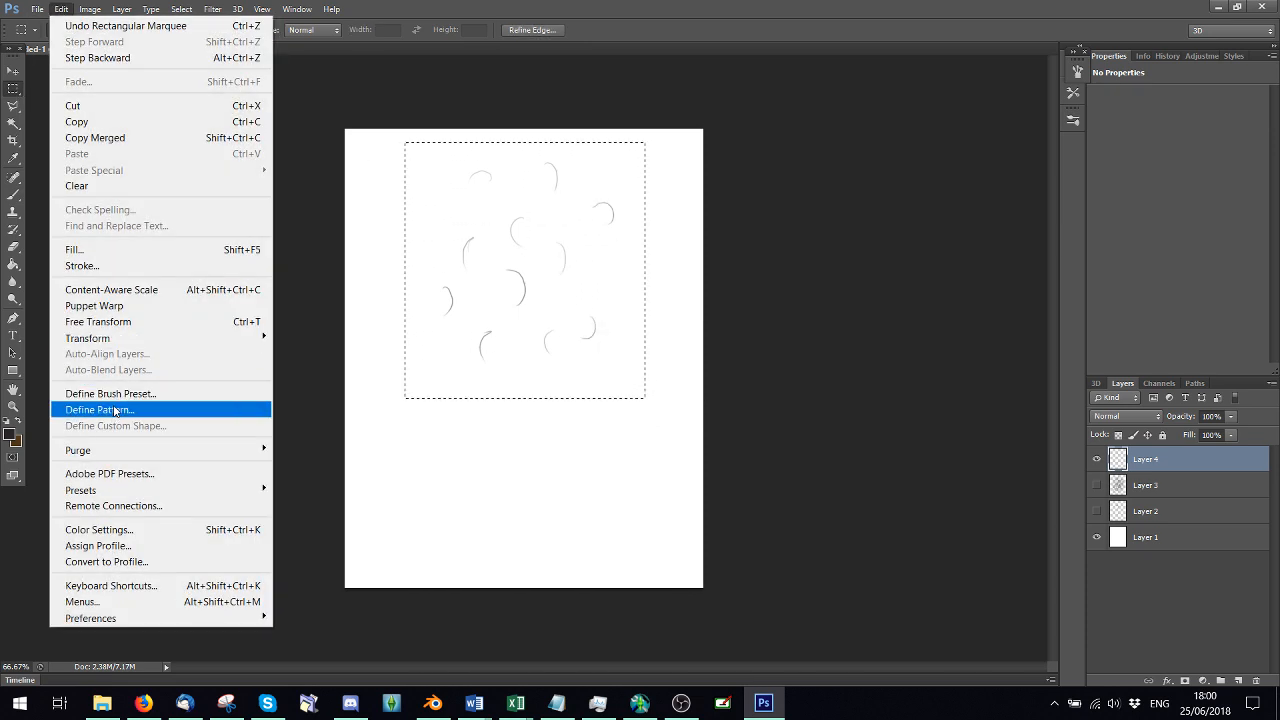
click(115, 410)
click(766, 241)
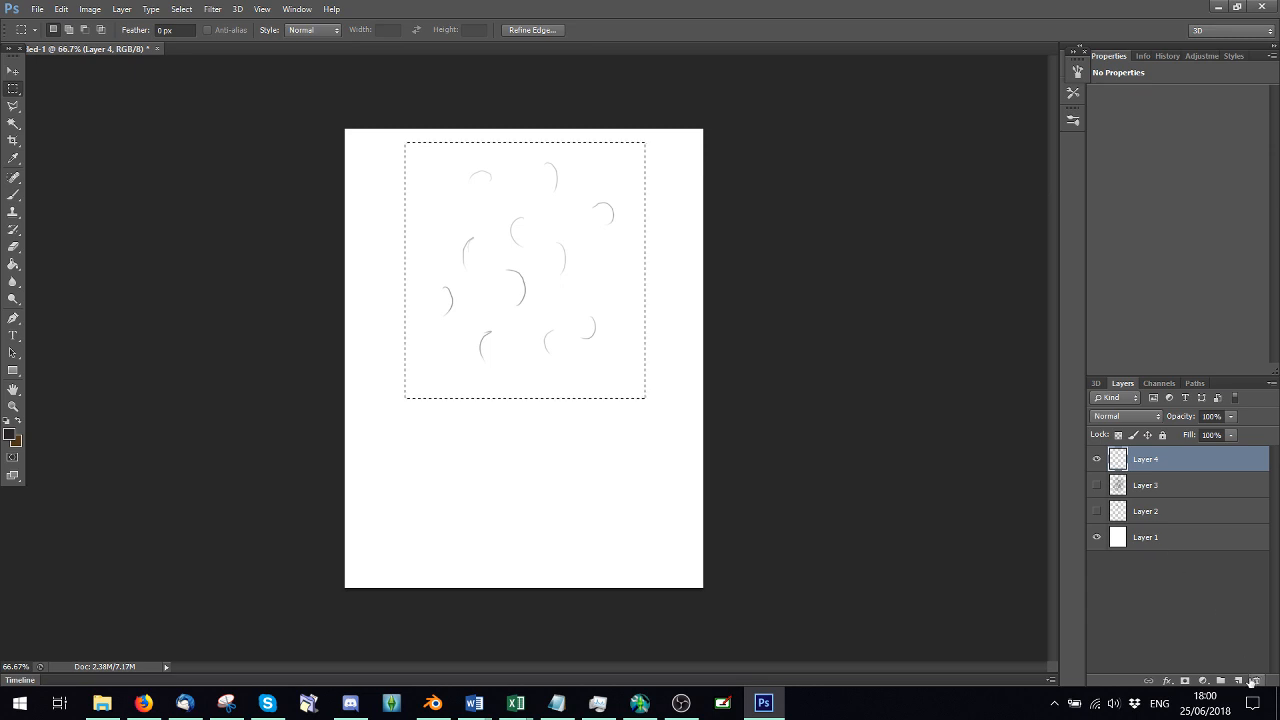
Add a new layer above Layer 4, hide Layer 4 and clear the selection
click(1237, 681)
click(1097, 485)
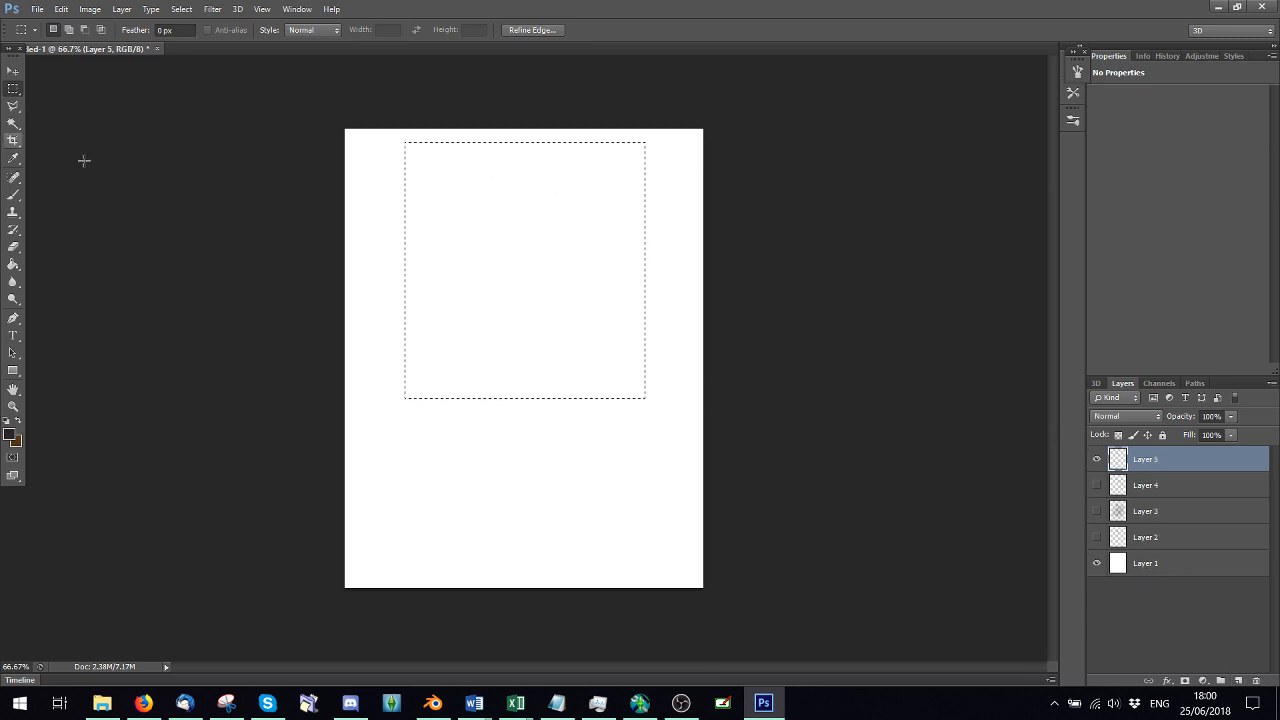
key(ctrl+d)
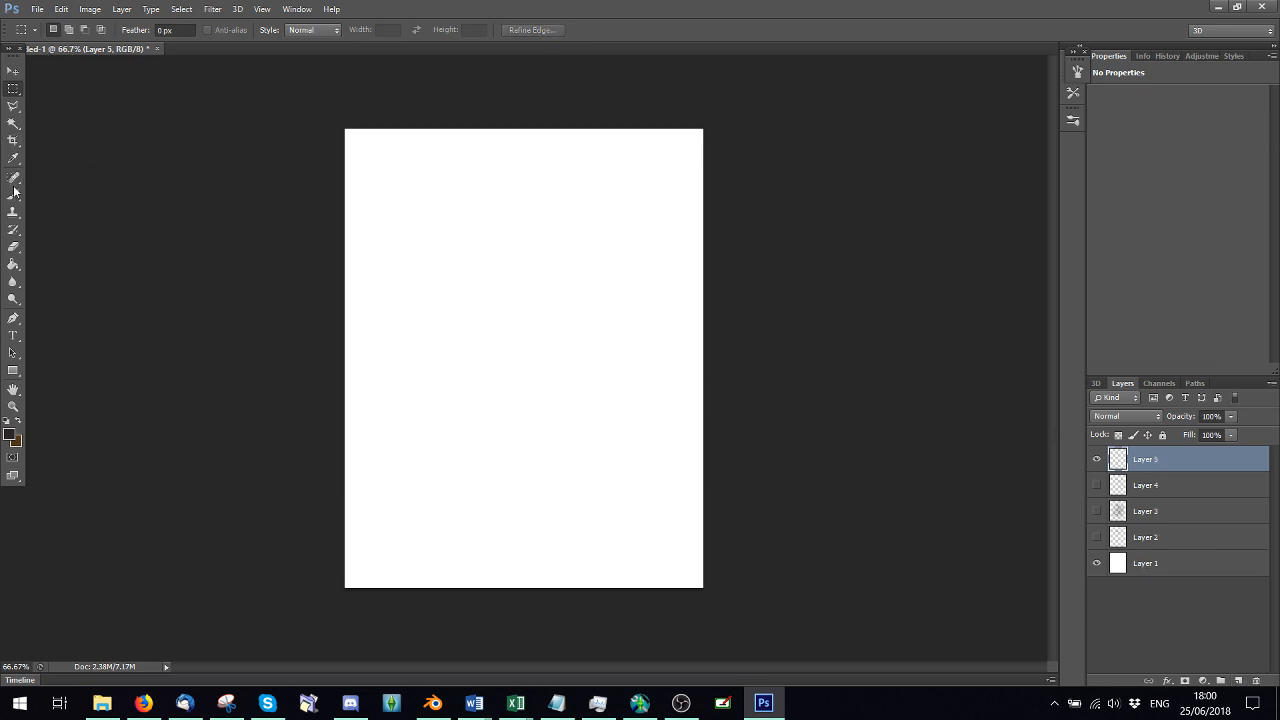
Switch to the Brush tool and choose the newly defined 456 px brush preset
click(13, 177)
click(68, 31)
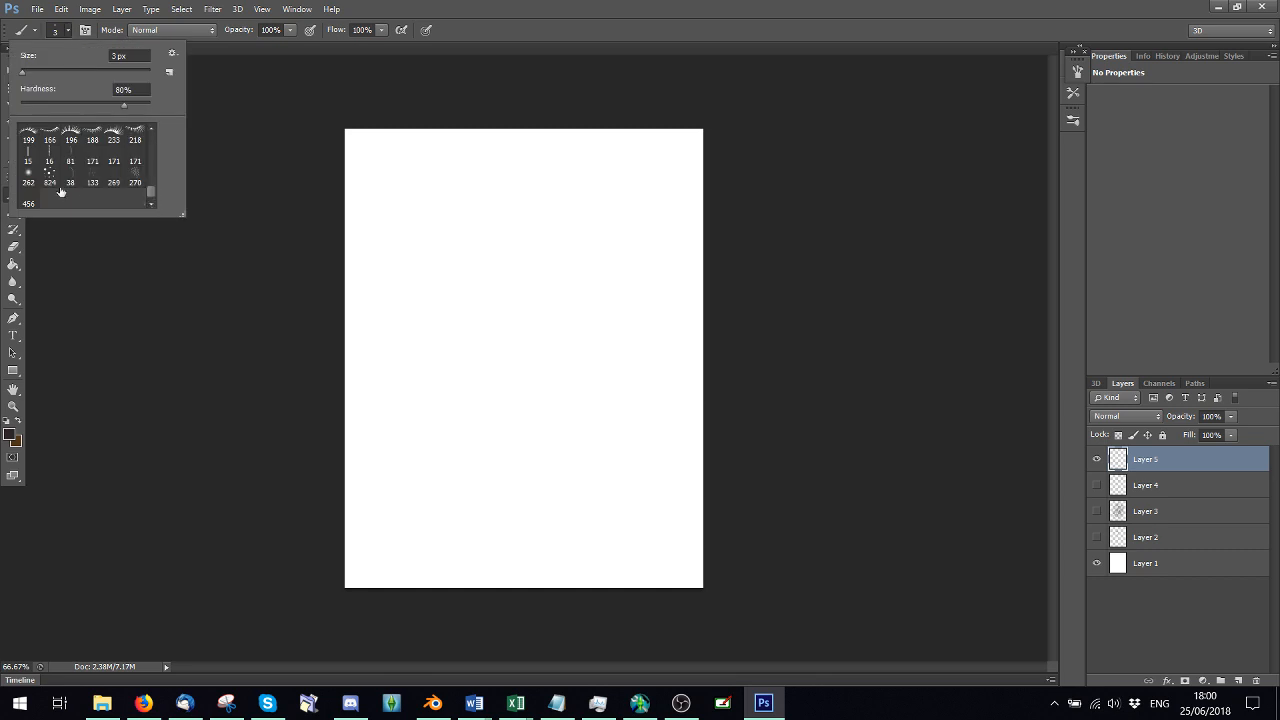
click(30, 201)
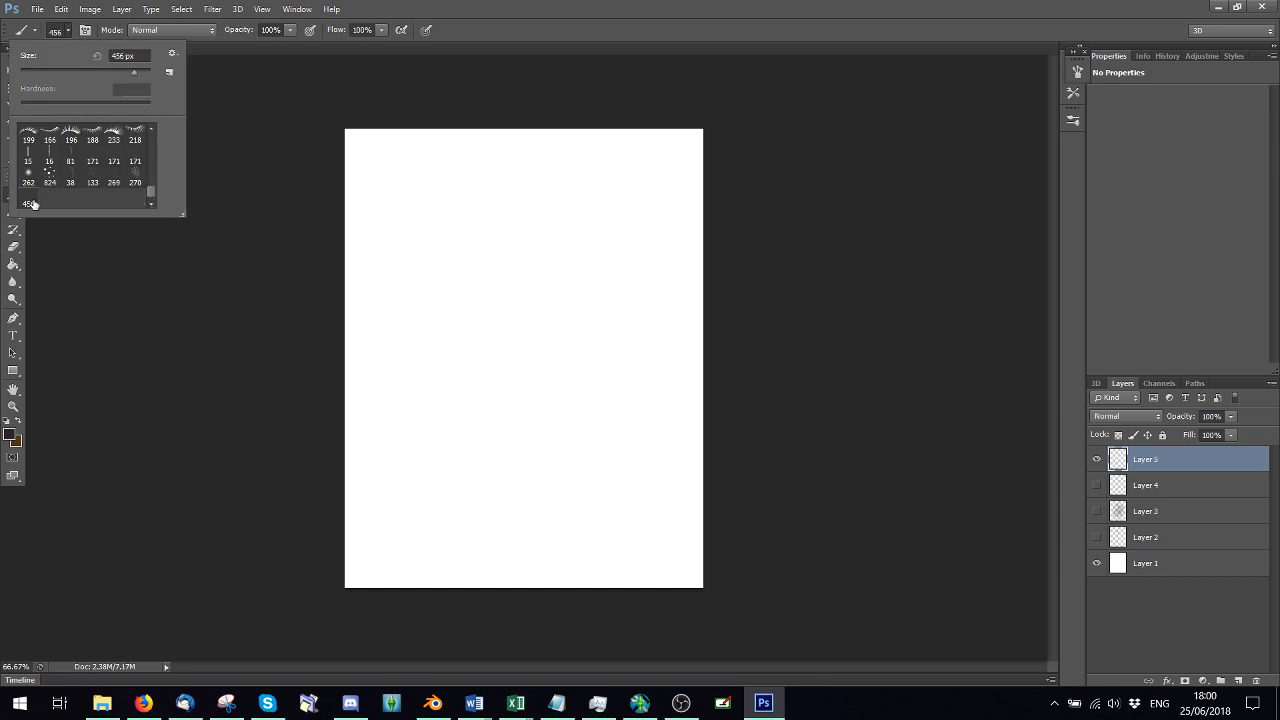
Set the brush tip's angle to 90° and increase its spacing
click(1075, 67)
click(784, 97)
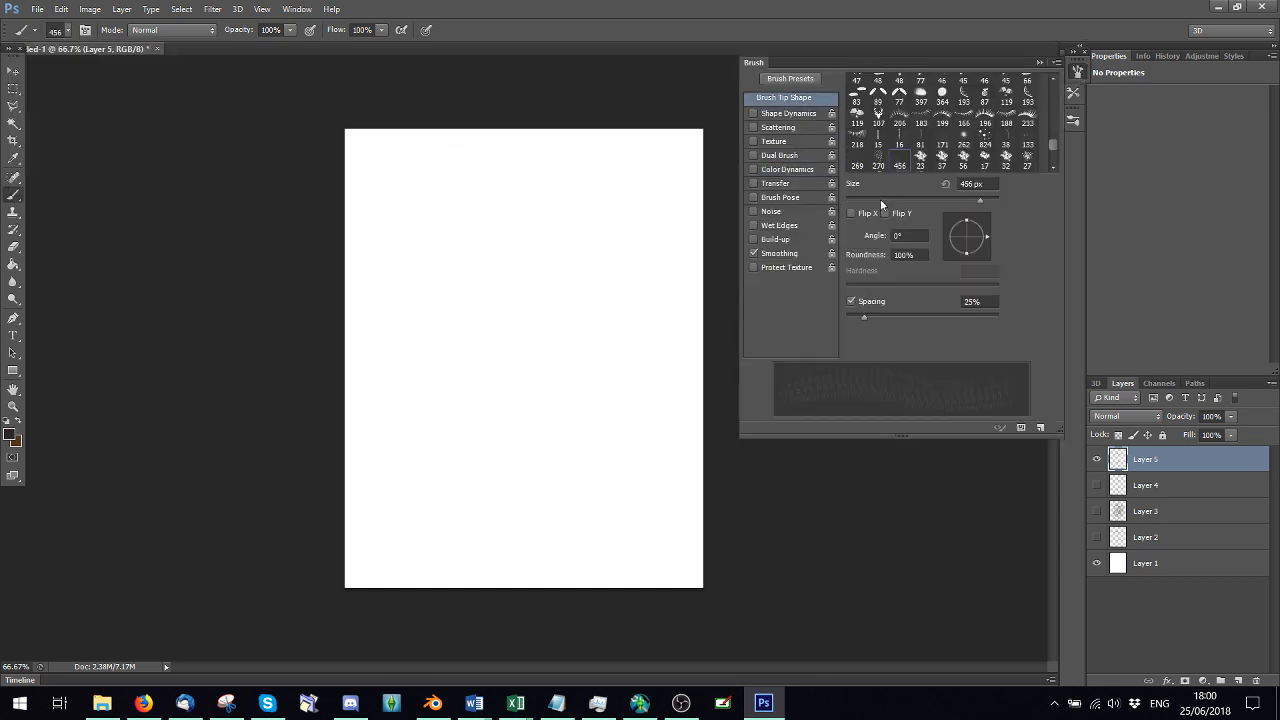
click(909, 235)
text(90)
drag(877, 314, 921, 321)
Enable Shape Dynamics with a slight angle jitter, and enable Scattering with adjusted scatter and a raised count jitter
click(789, 113)
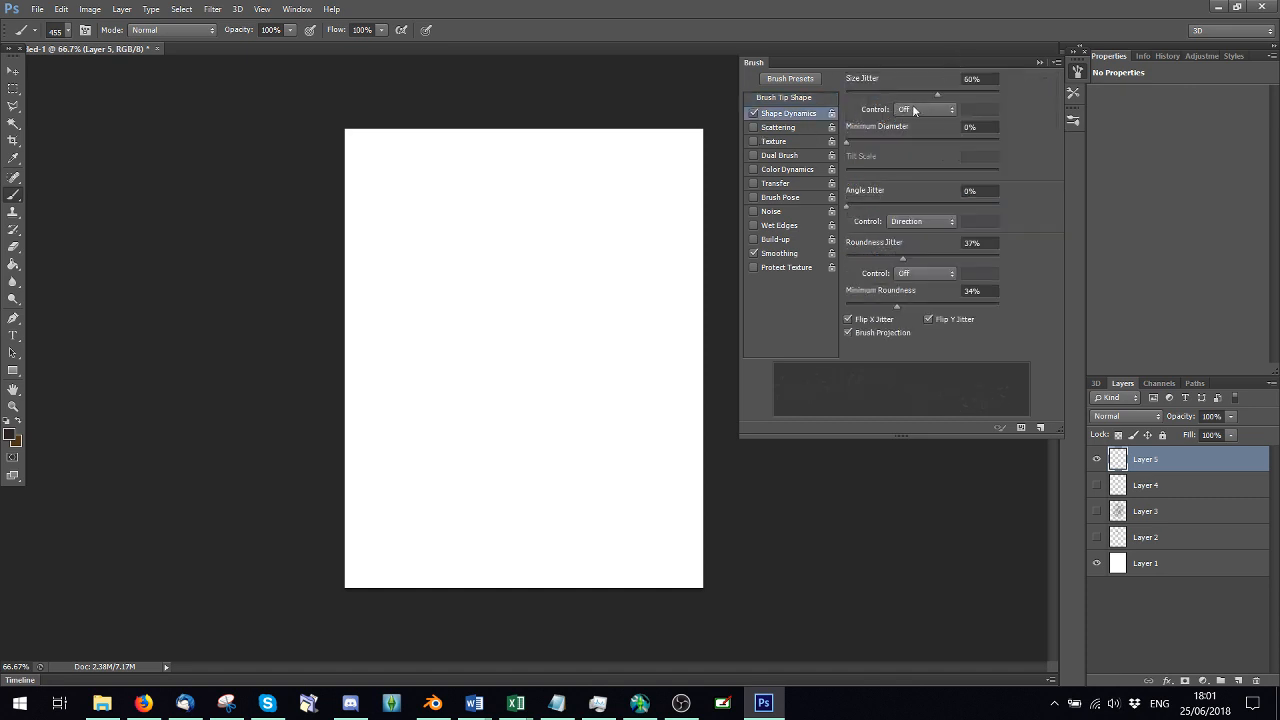
click(852, 207)
click(779, 128)
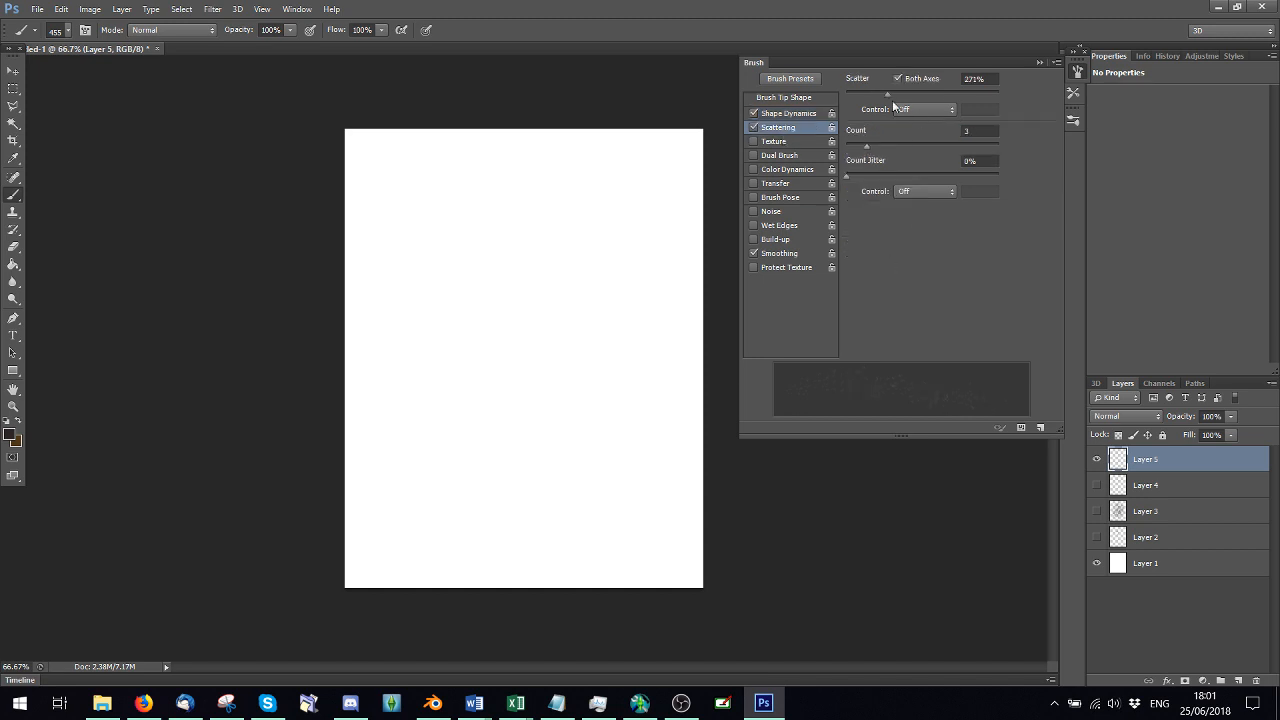
drag(959, 93, 902, 125)
drag(901, 182, 932, 188)
Enable Color Dynamics and Transfer for the brush, adding some opacity jitter and flow jitter
click(787, 169)
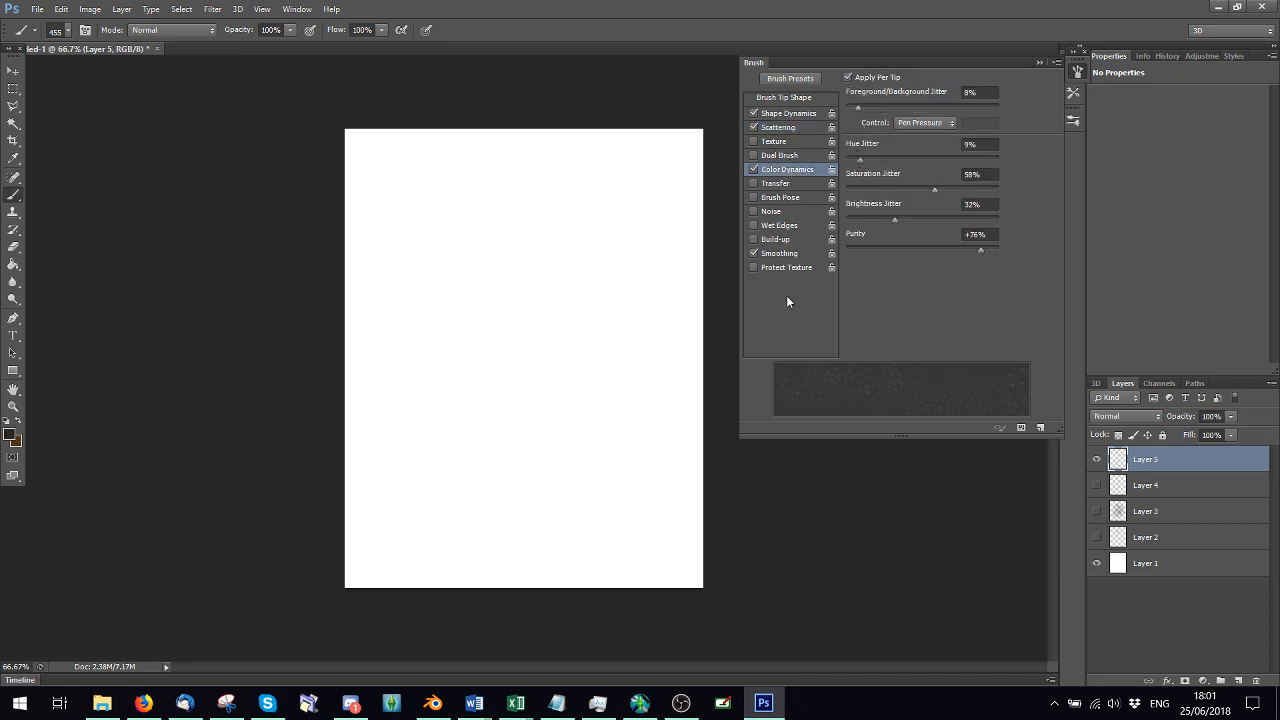
click(776, 183)
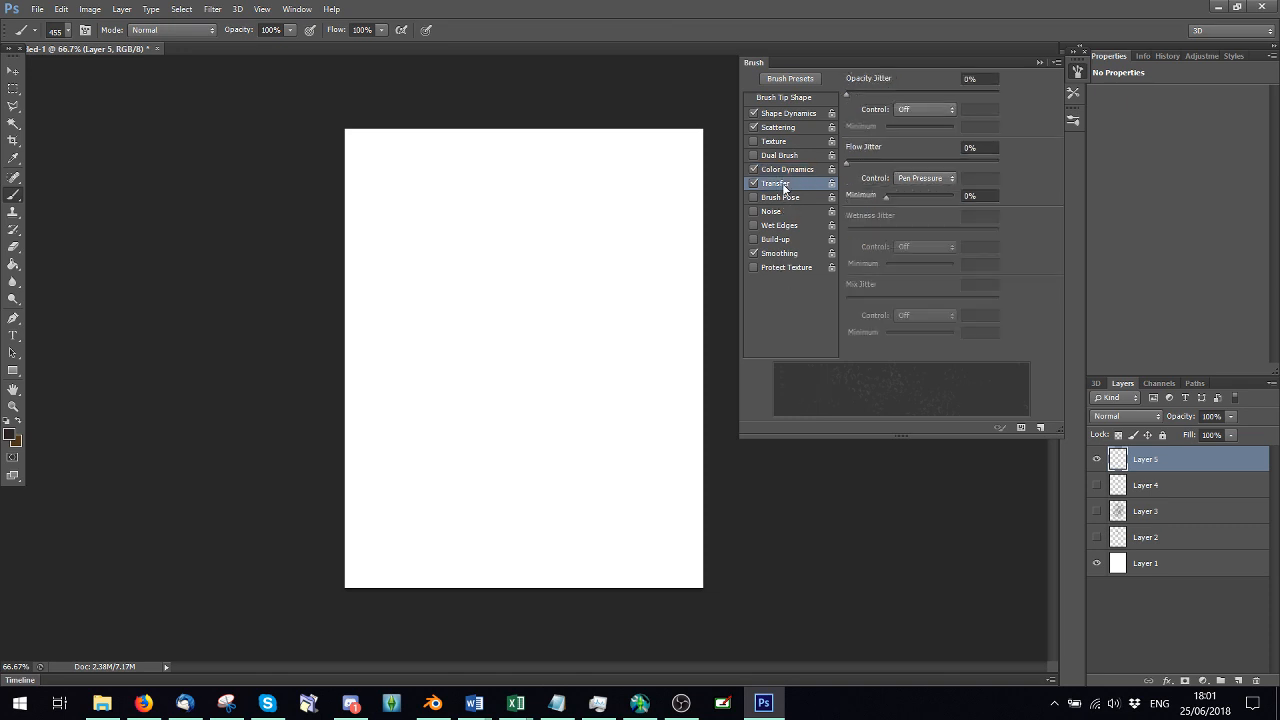
drag(885, 95, 877, 96)
drag(852, 160, 880, 163)
Close the brush settings and paint overlapping test strokes over the middle of Layer 5 at 455 px
key(F5)
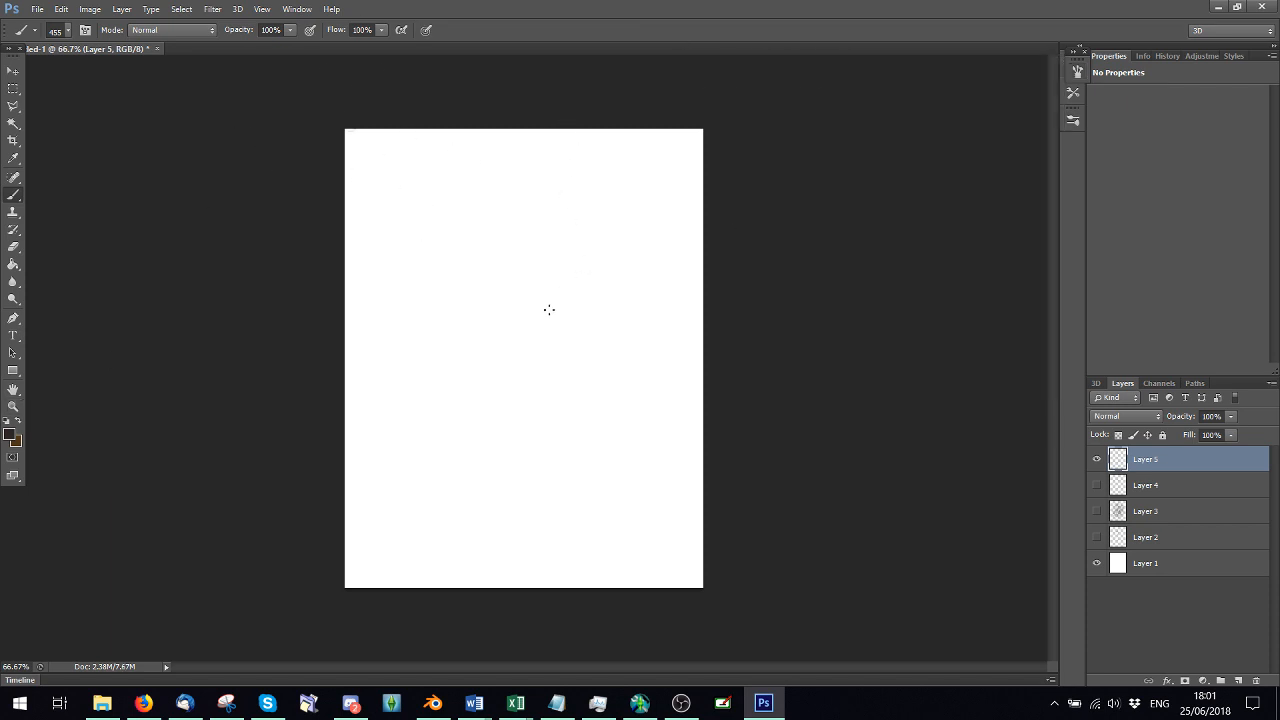
mouse_move(540, 375)
mouse_down()
mouse_move(522, 207)
mouse_move(580, 297)
mouse_move(569, 405)
mouse_move(577, 294)
mouse_move(514, 317)
mouse_move(632, 320)
mouse_up()
mouse_move(512, 293)
mouse_down()
mouse_move(544, 387)
mouse_move(532, 279)
mouse_move(507, 396)
mouse_move(498, 318)
mouse_move(587, 433)
mouse_move(529, 325)
mouse_move(489, 350)
mouse_up()
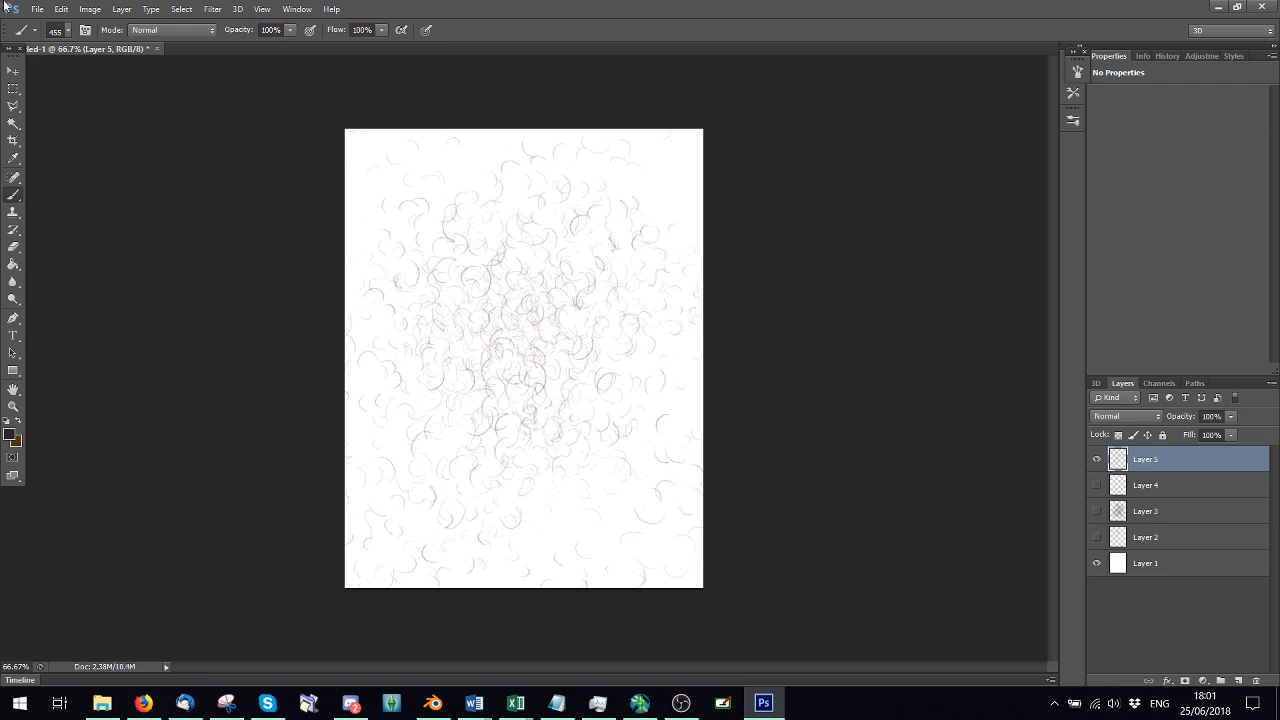
Reduce the brush size to 88 px and add finer curls over the centre of the painted strokes
click(69, 32)
click(57, 74)
click(530, 259)
click(67, 31)
click(74, 73)
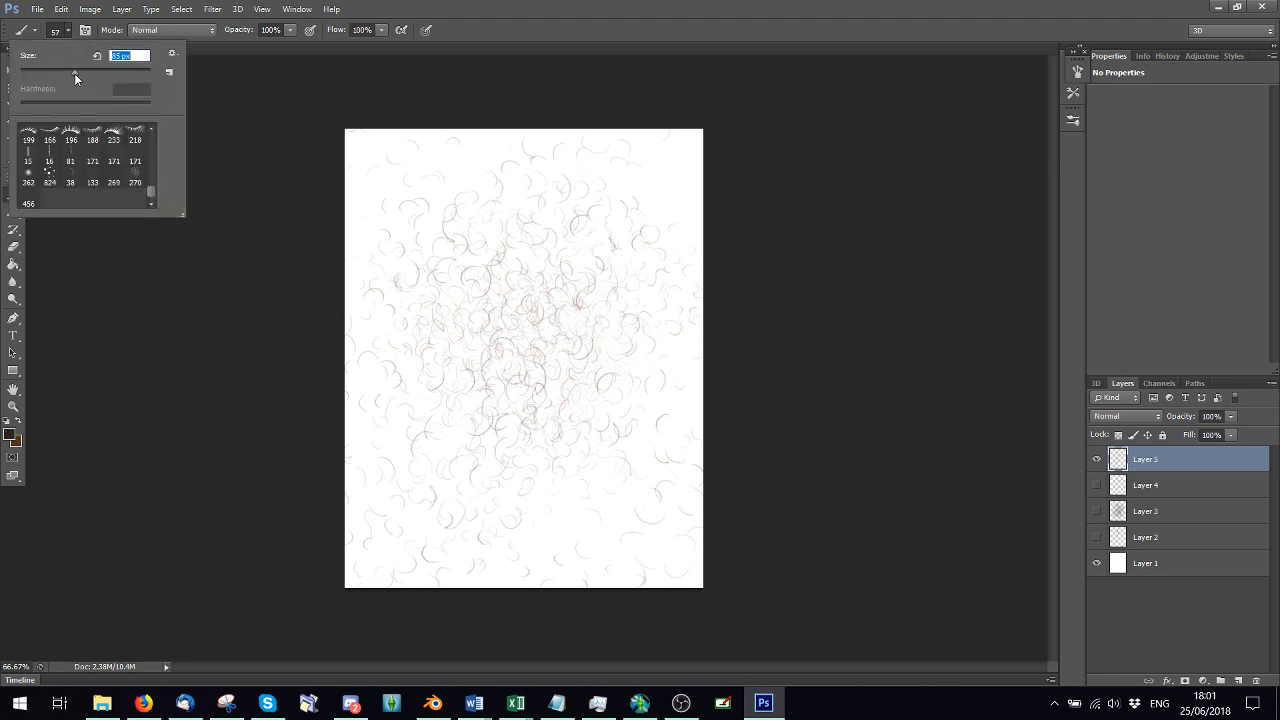
click(579, 284)
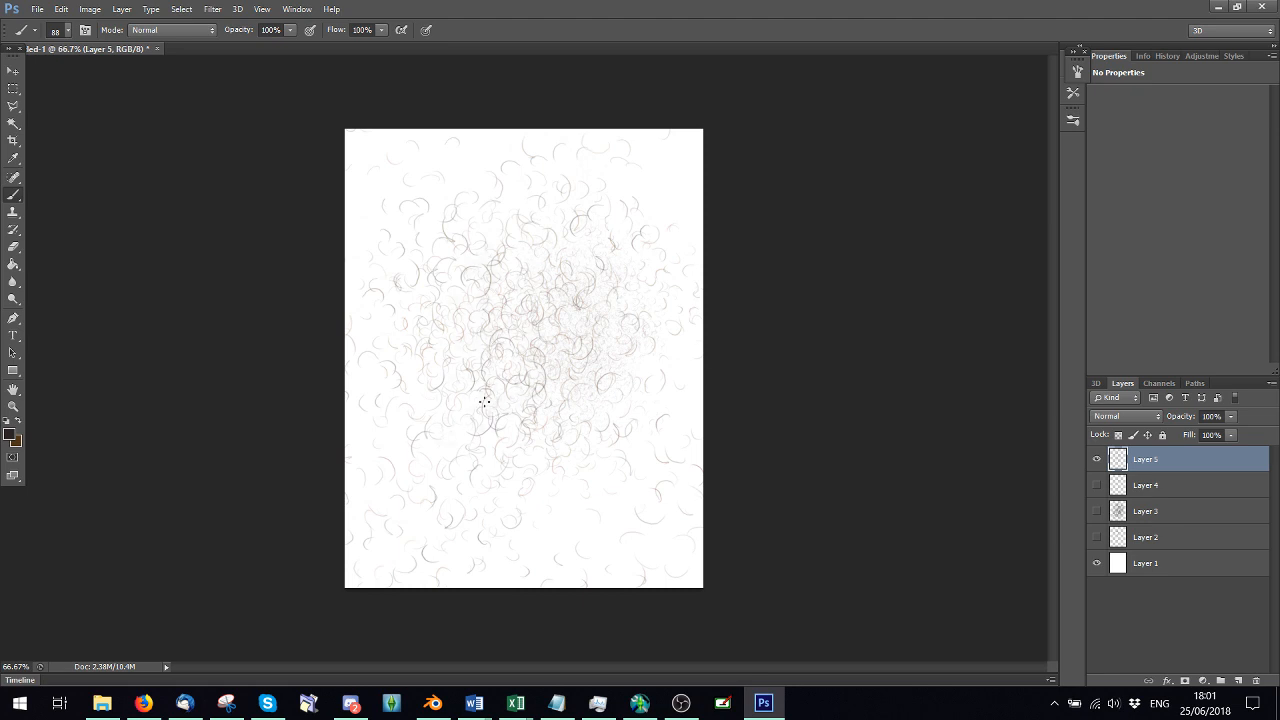
Change the foreground colour to dark brown #372828 and paint more fine curls along the canvas's right side
click(11, 434)
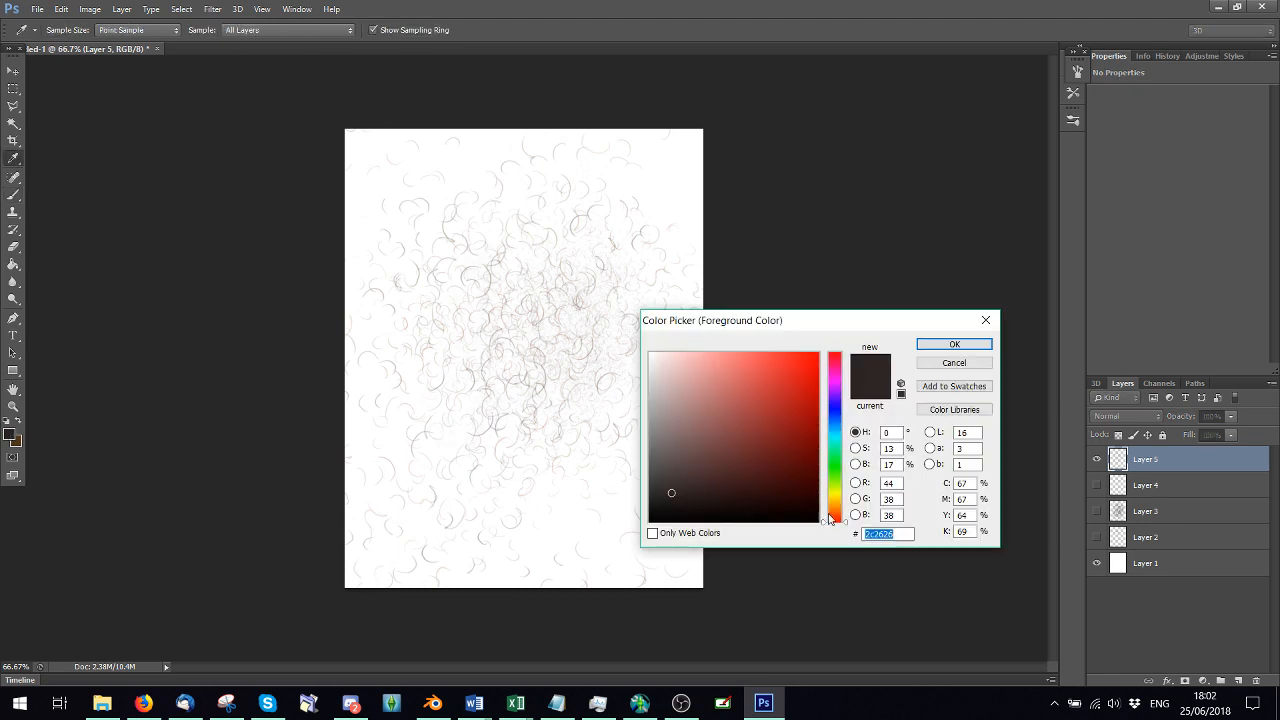
click(695, 485)
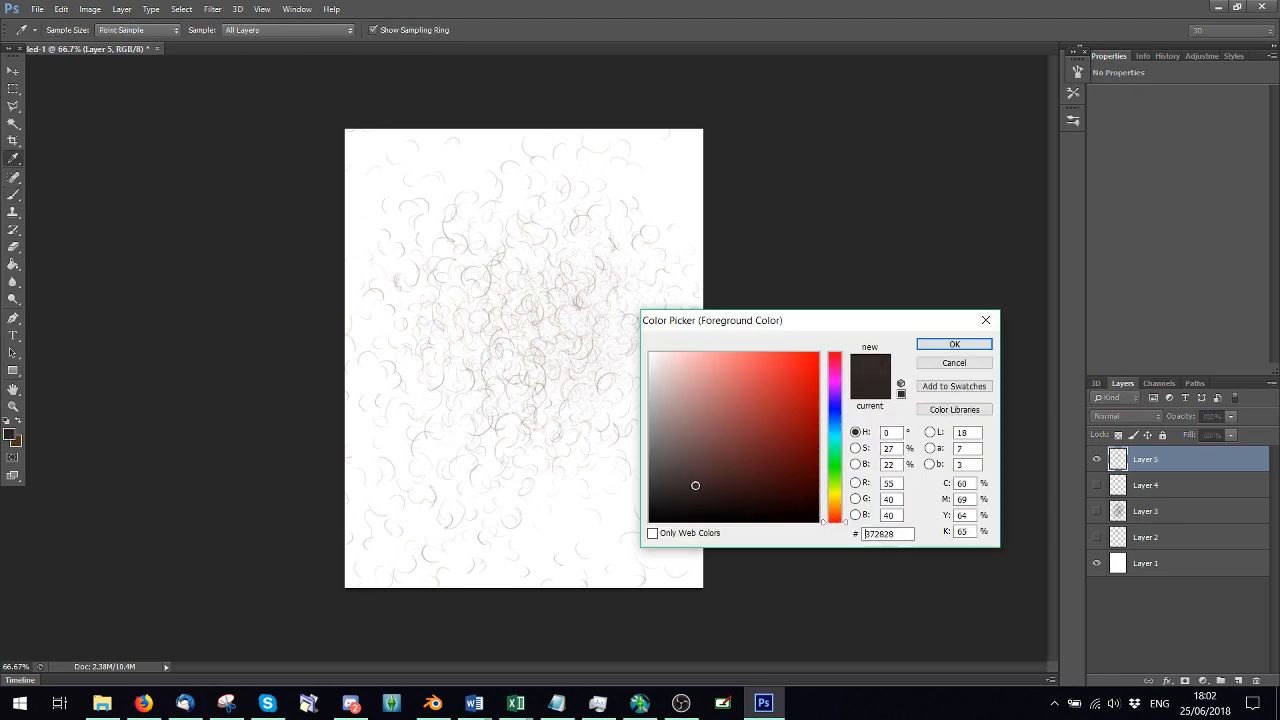
click(954, 344)
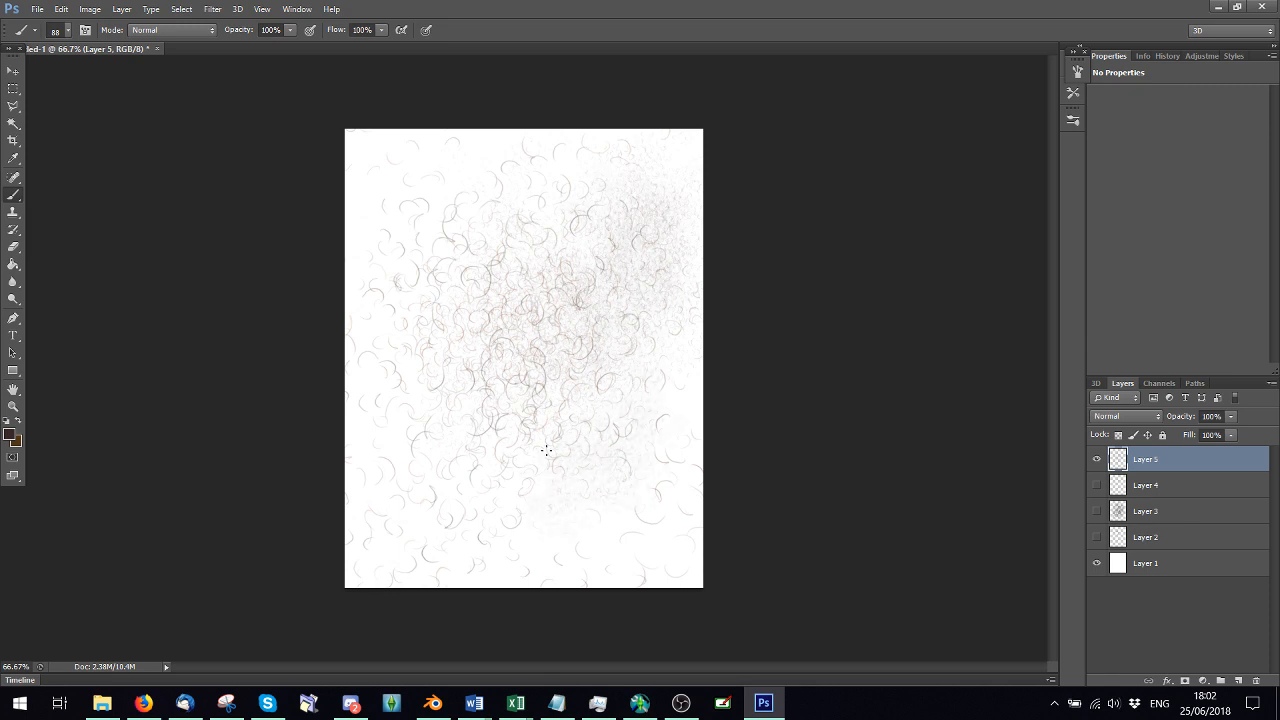
Close the practice document without saving and open the child's head .dae model from the General Files folder
click(158, 49)
click(640, 264)
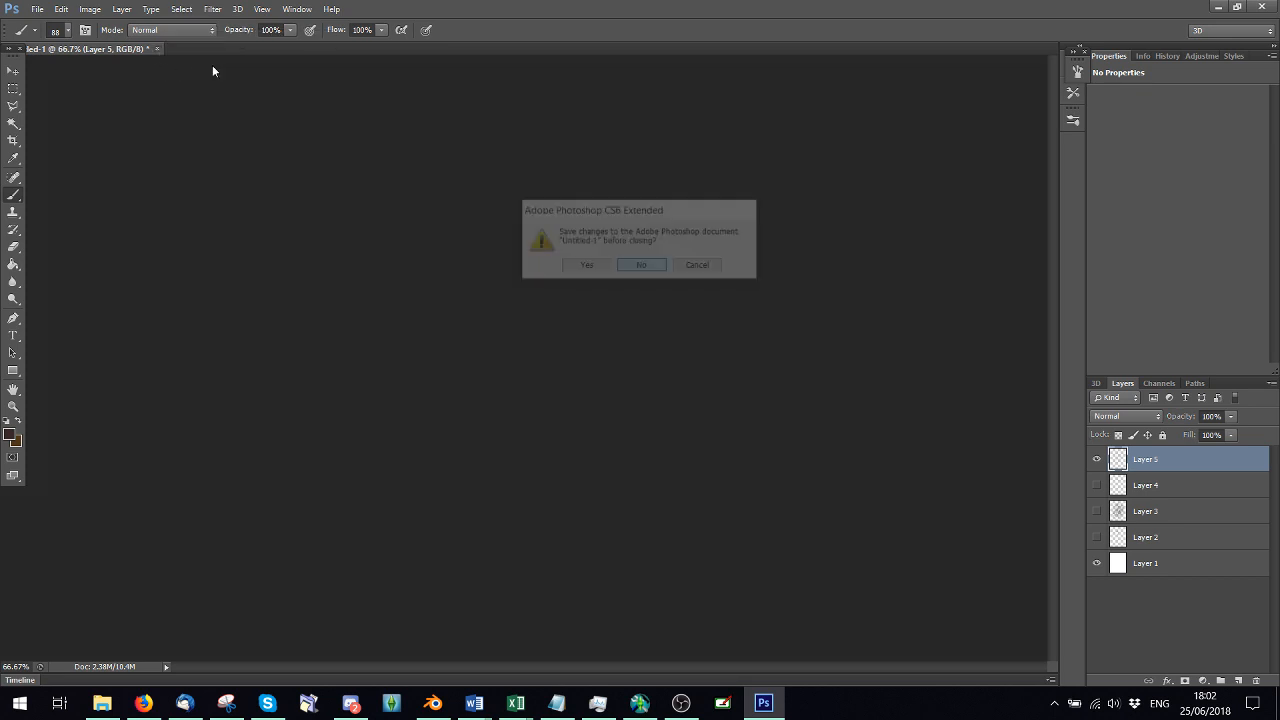
click(37, 9)
click(50, 38)
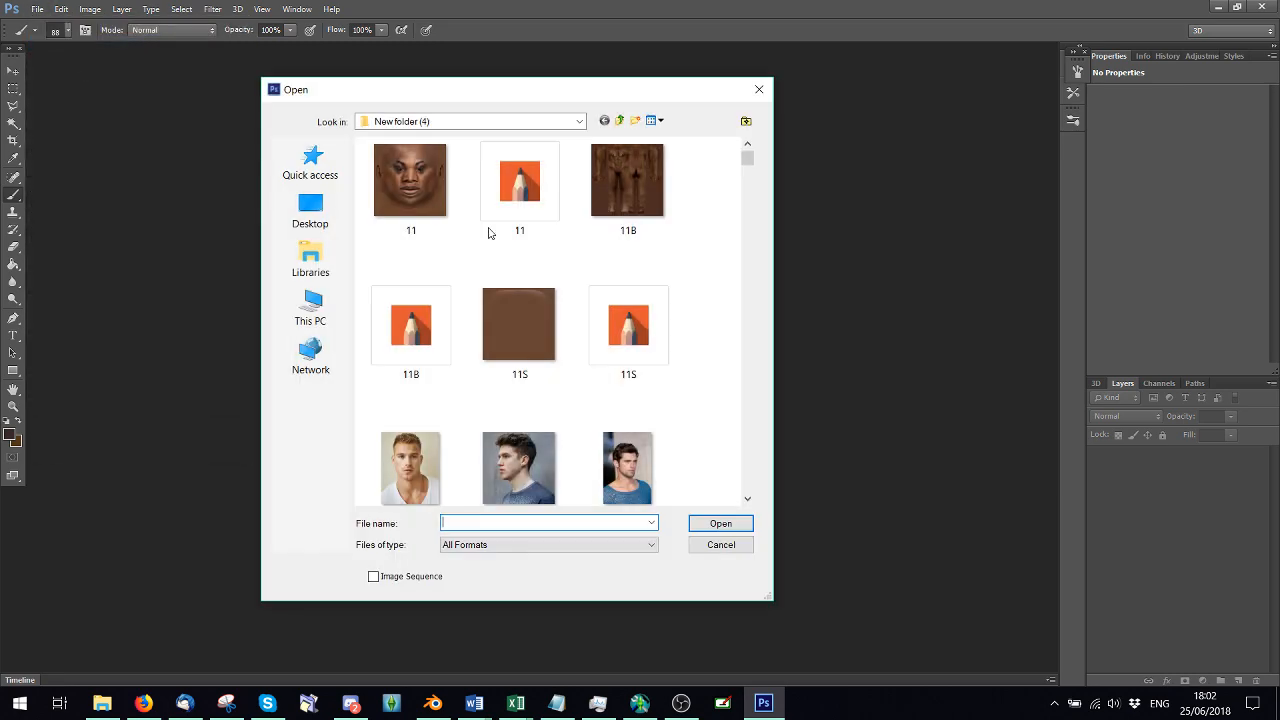
click(620, 120)
click(620, 120)
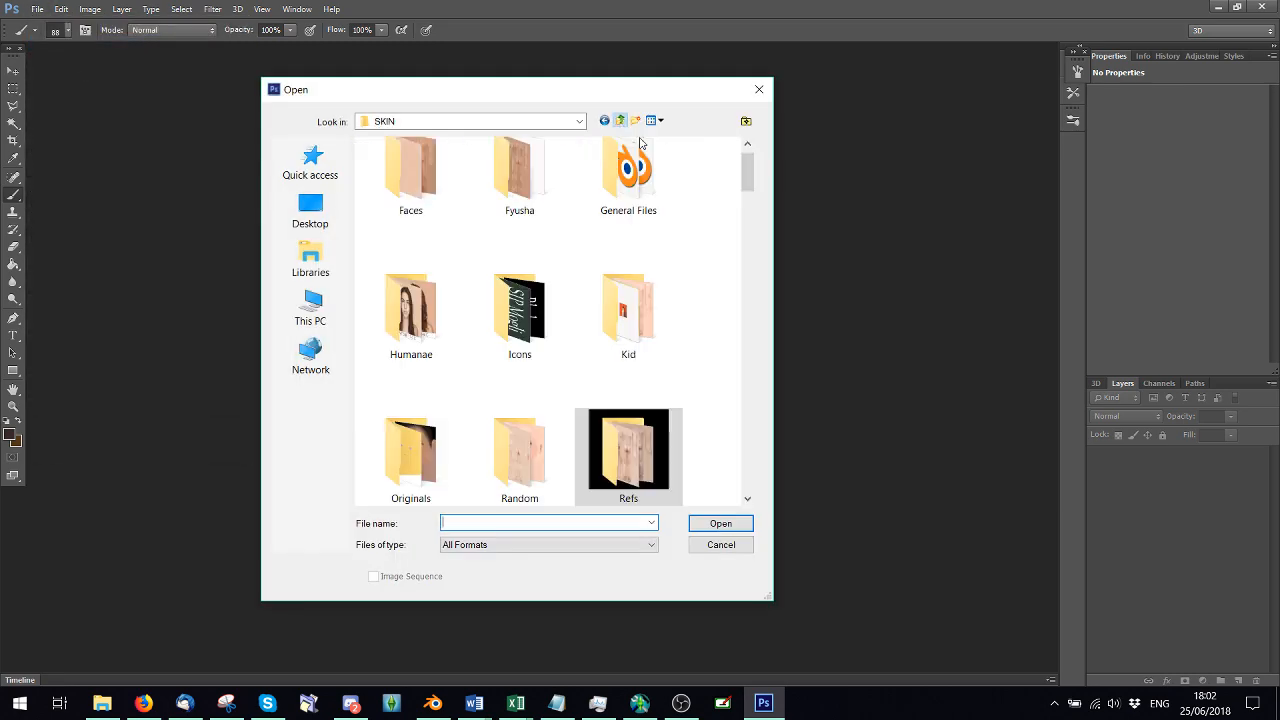
double_click(628, 172)
scroll(587, 283, down, 3)
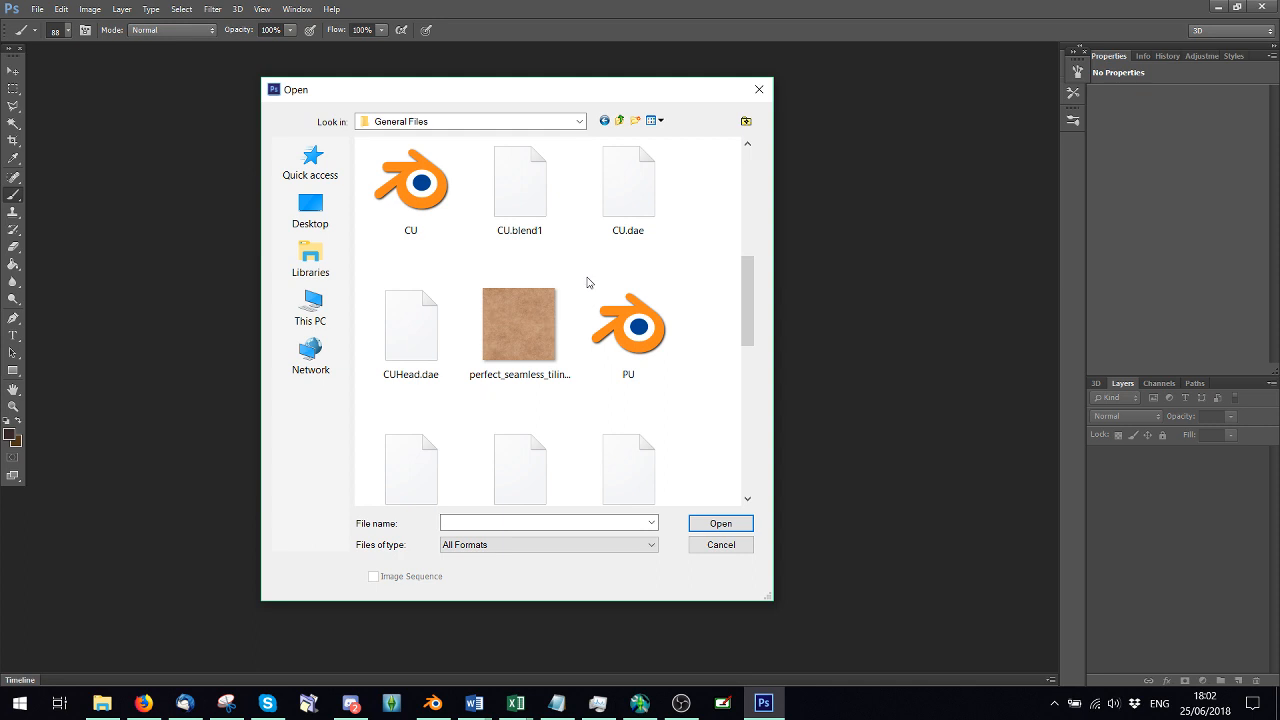
scroll(587, 283, down, 2)
double_click(616, 261)
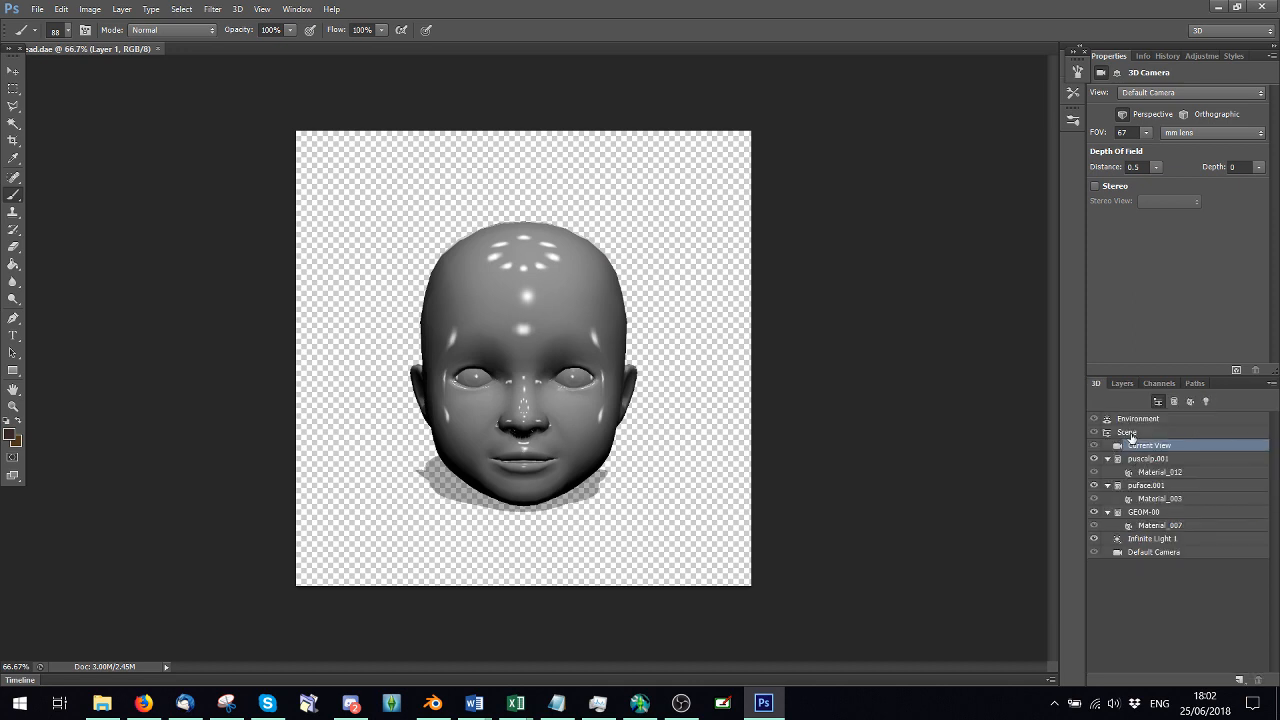
Set the 3D scene's surface style to Unlit Texture
click(1128, 433)
click(1240, 130)
click(1227, 176)
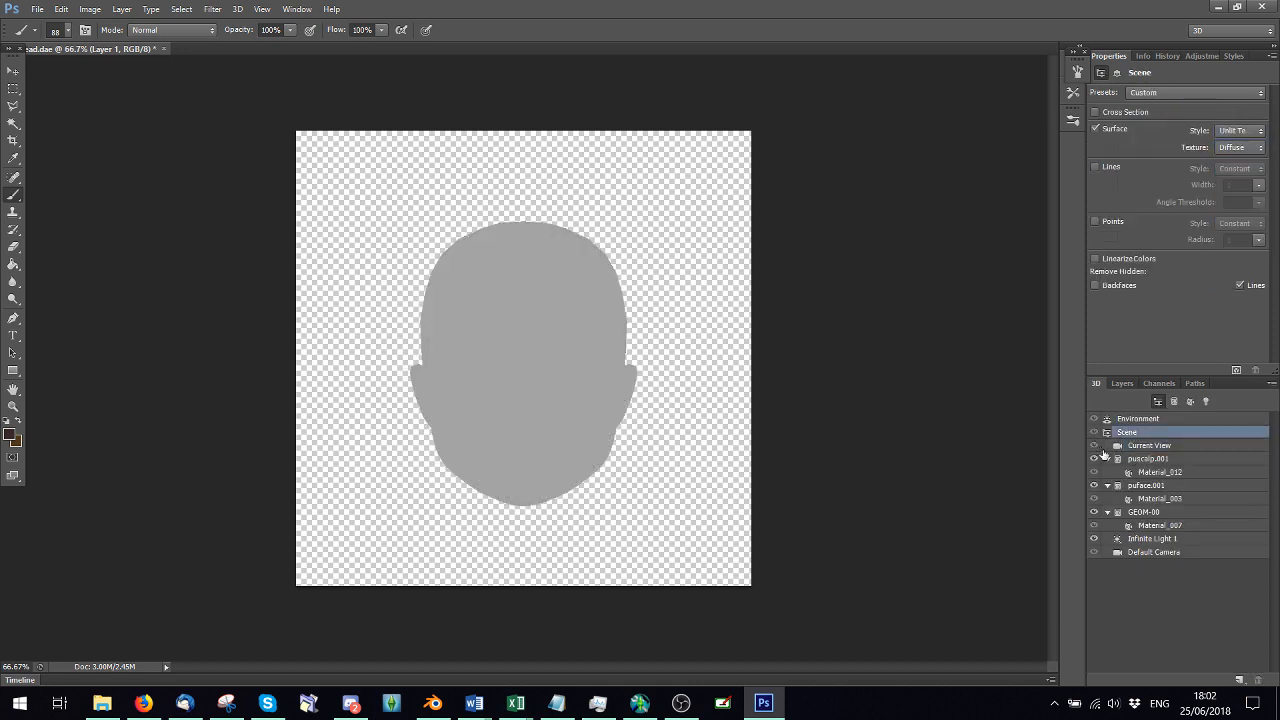
Replace the diffuse texture of the scalp's Material_012 with Pip.psd from New folder (4)
click(1160, 472)
click(1164, 92)
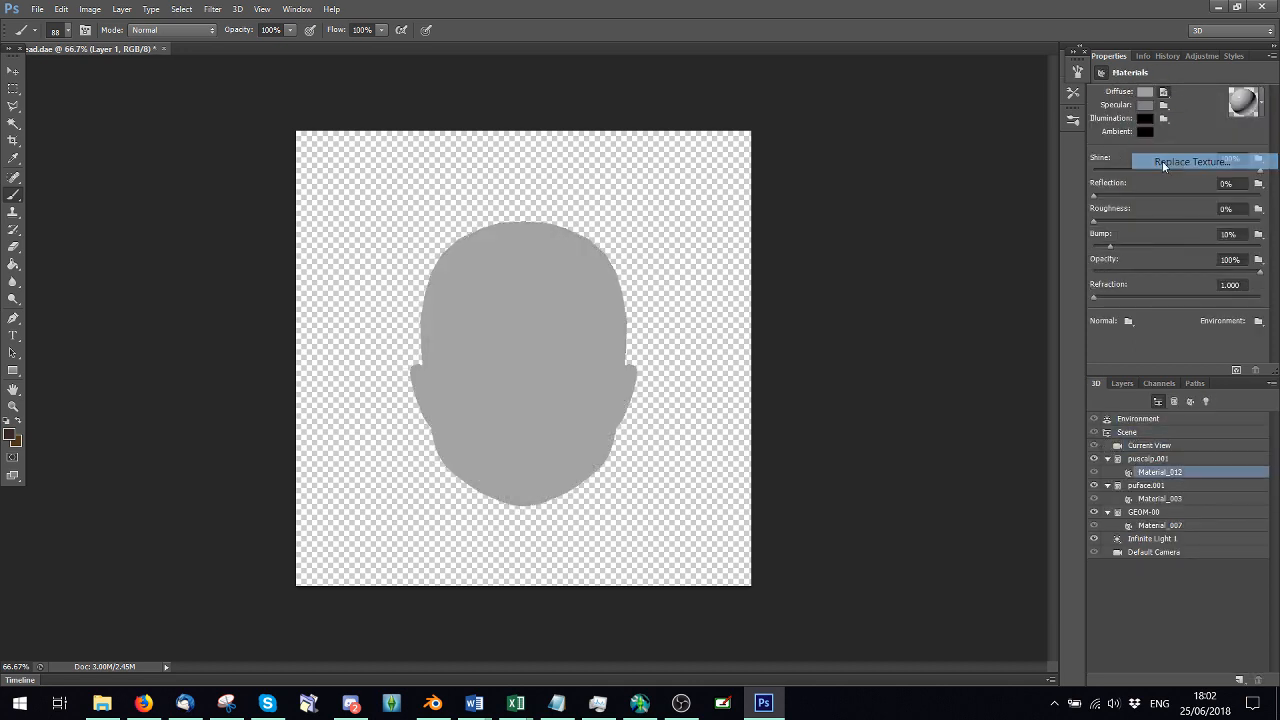
click(1162, 161)
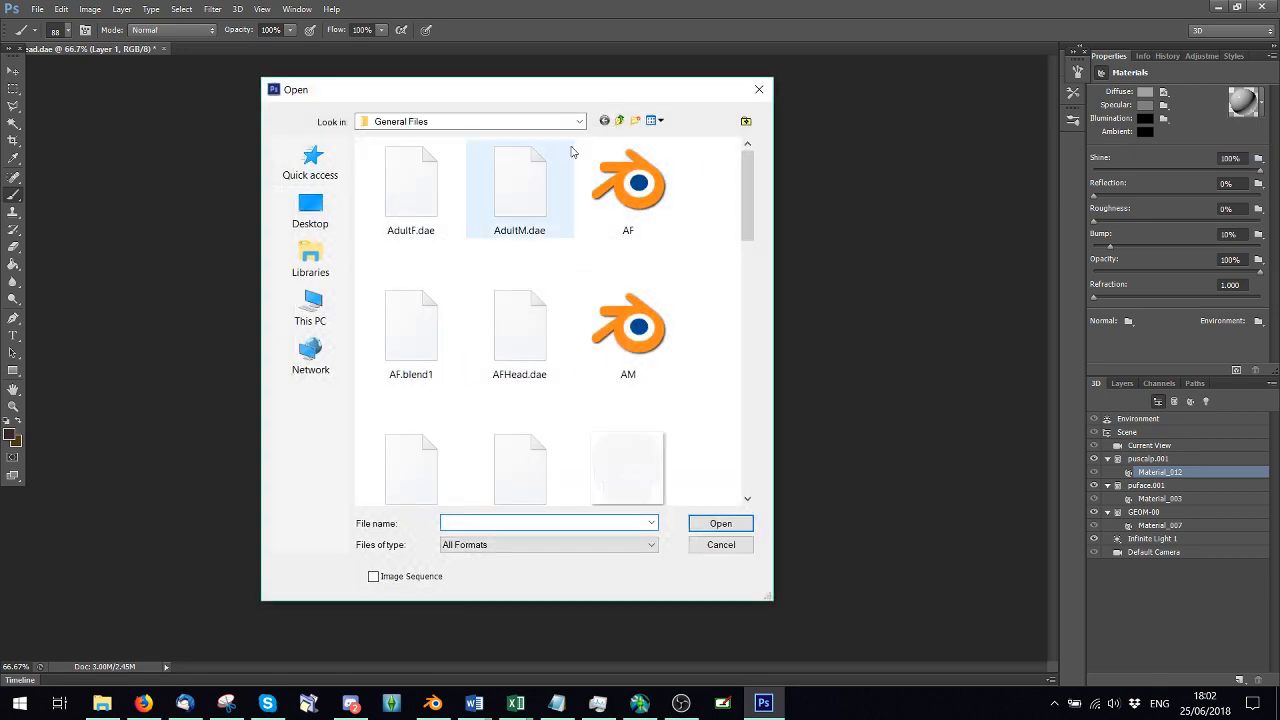
click(619, 120)
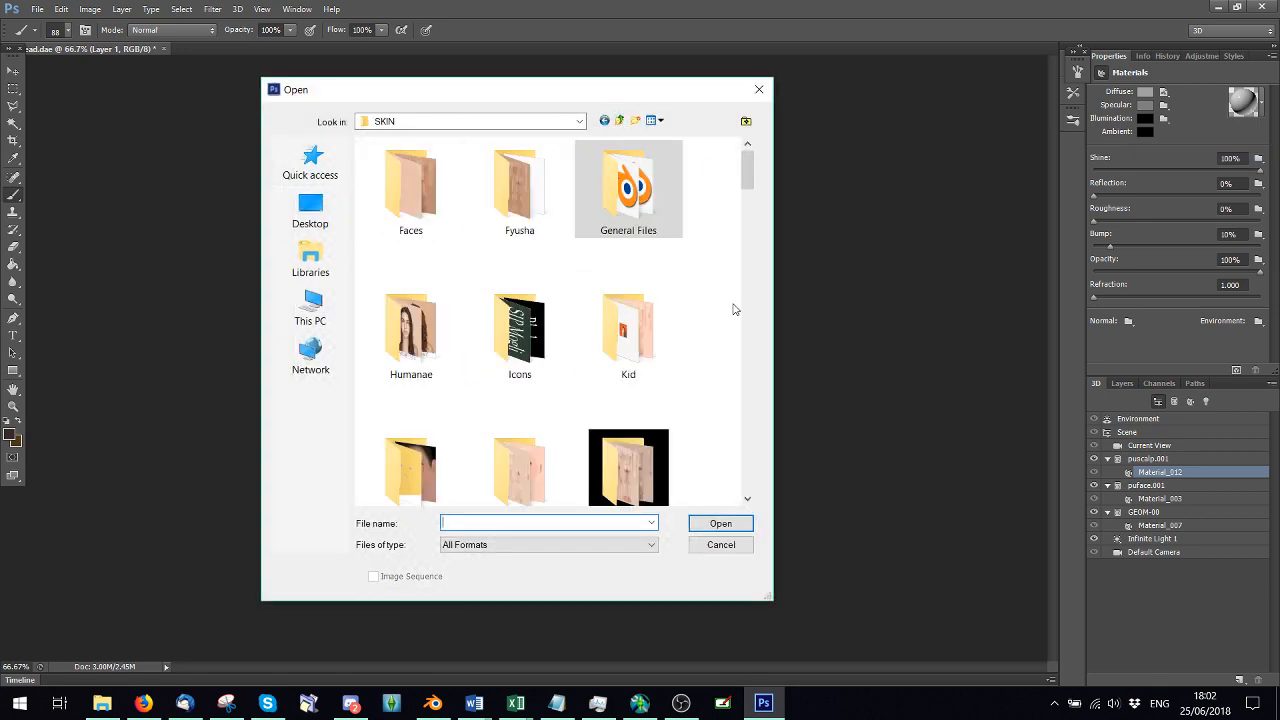
double_click(628, 465)
text(pip)
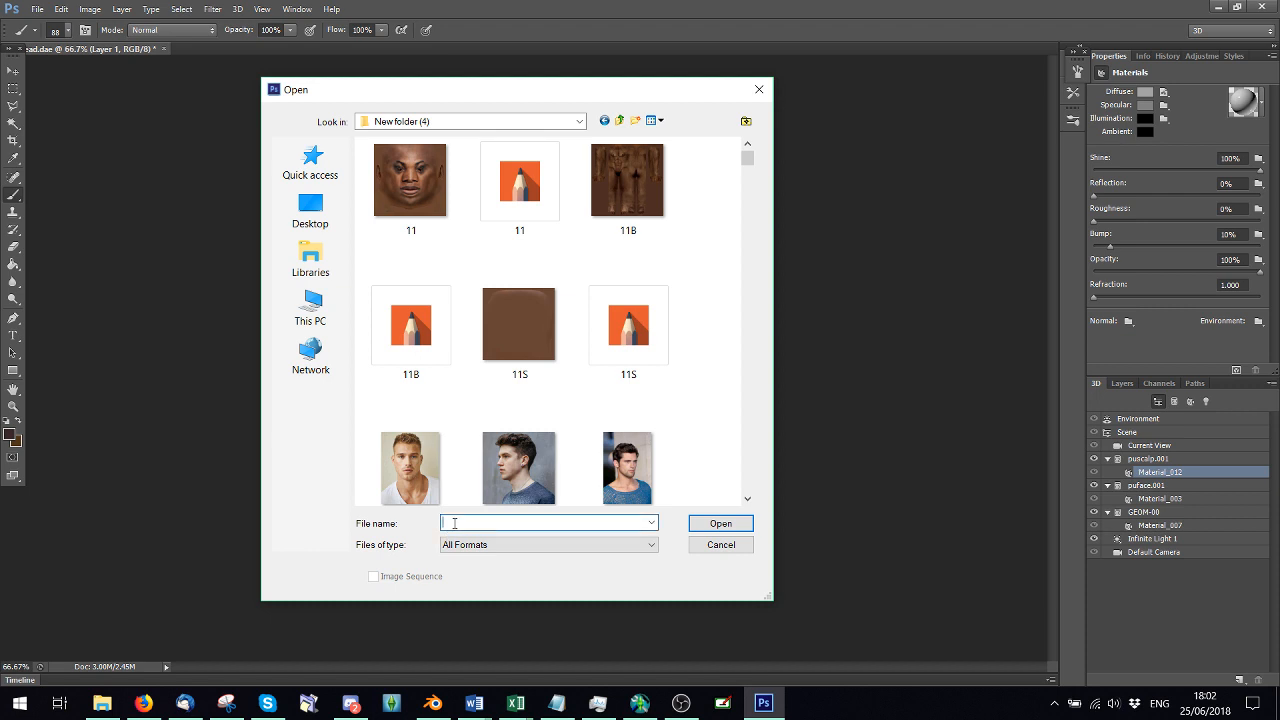
click(476, 541)
click(700, 524)
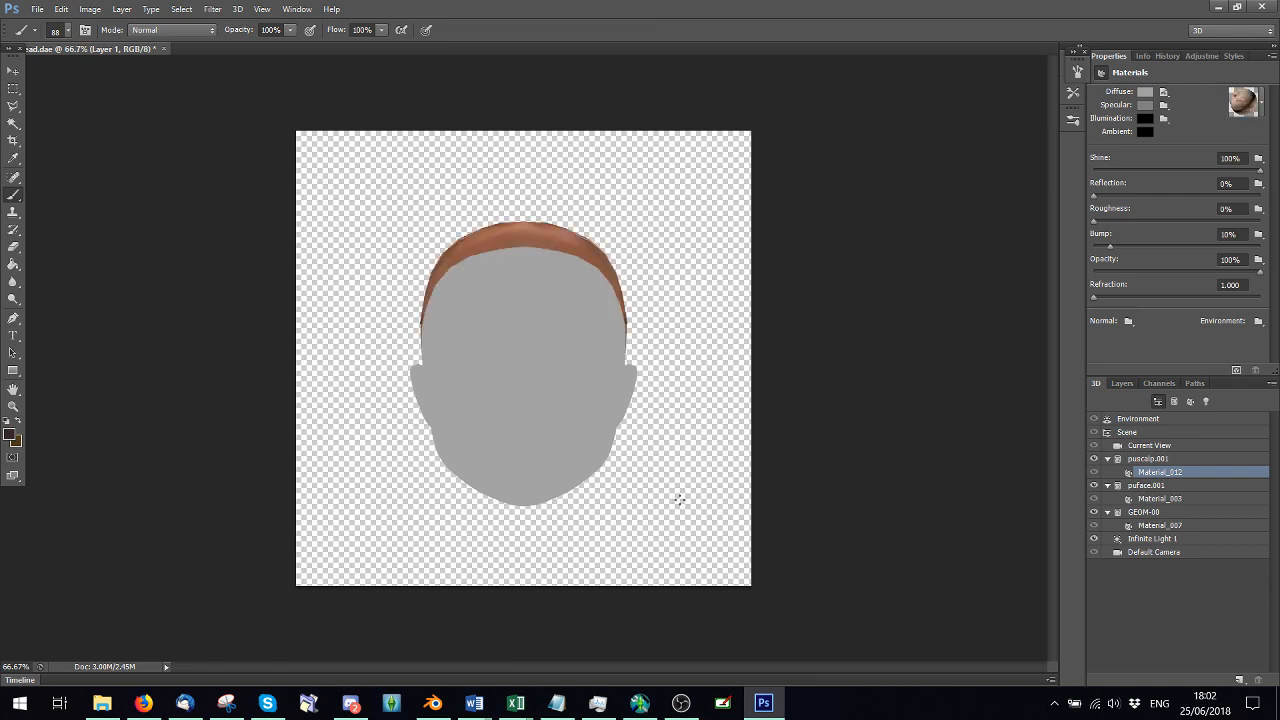
Replace the diffuse texture of the scalp's Material_012 with PipS.psd
click(1164, 92)
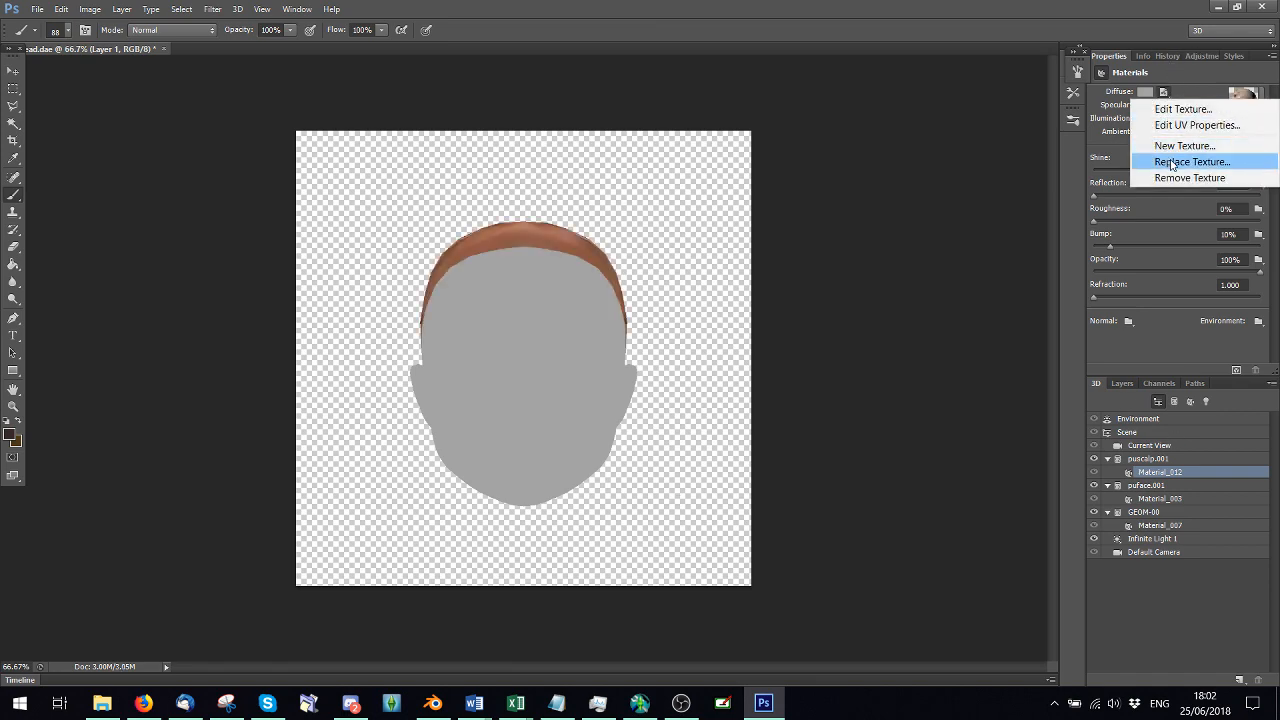
click(1168, 161)
text(pip)
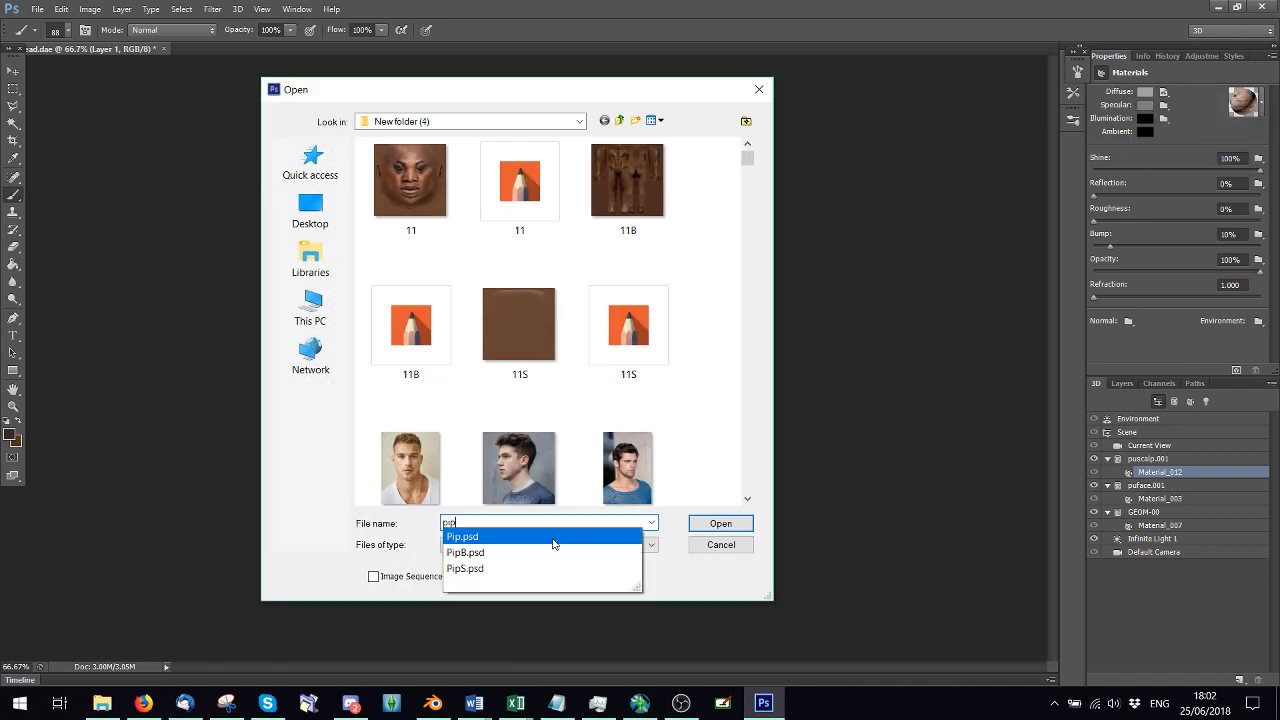
click(556, 568)
click(709, 523)
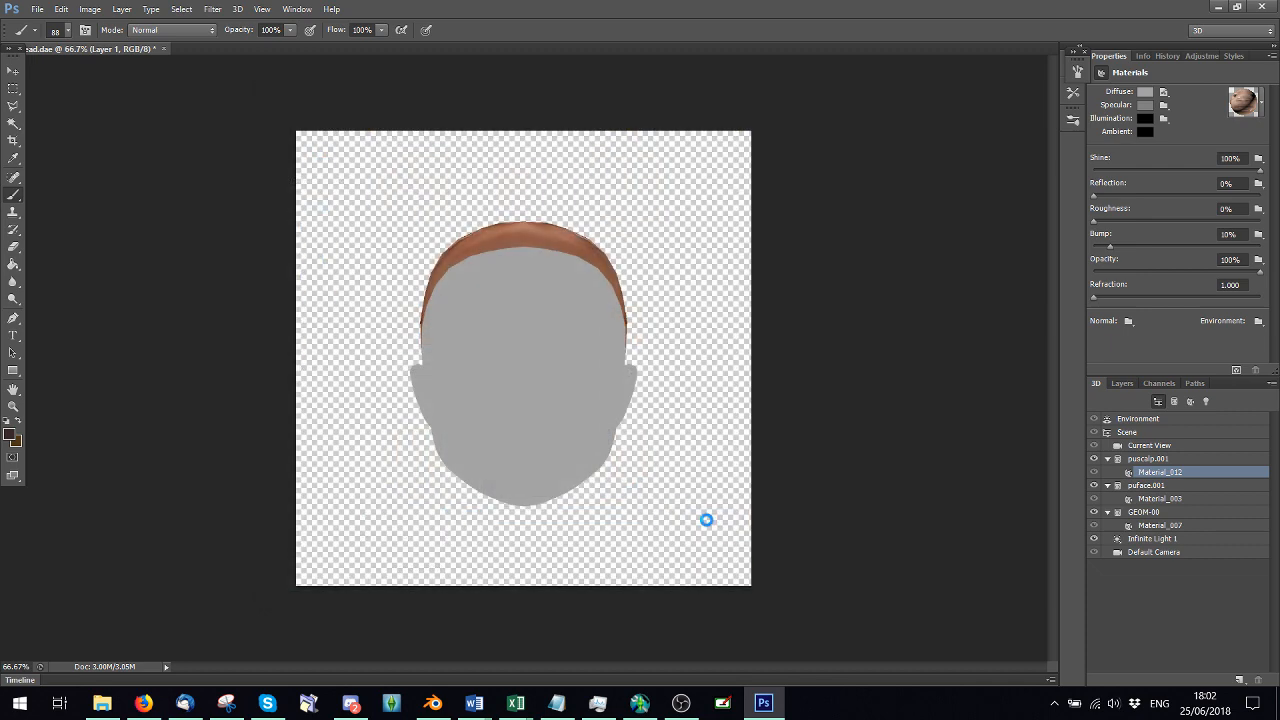
Replace the diffuse texture of the face's Material_003 with Pip.psd from New folder (4)
click(1142, 499)
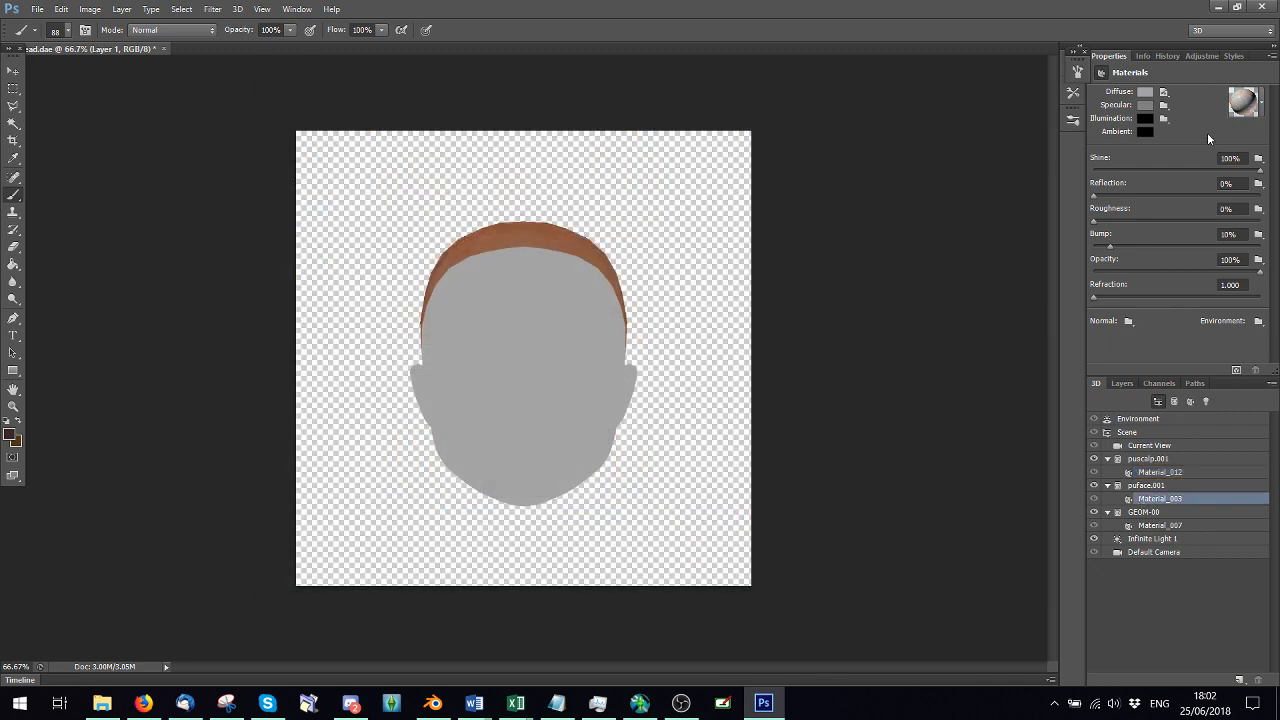
click(1164, 92)
click(1190, 161)
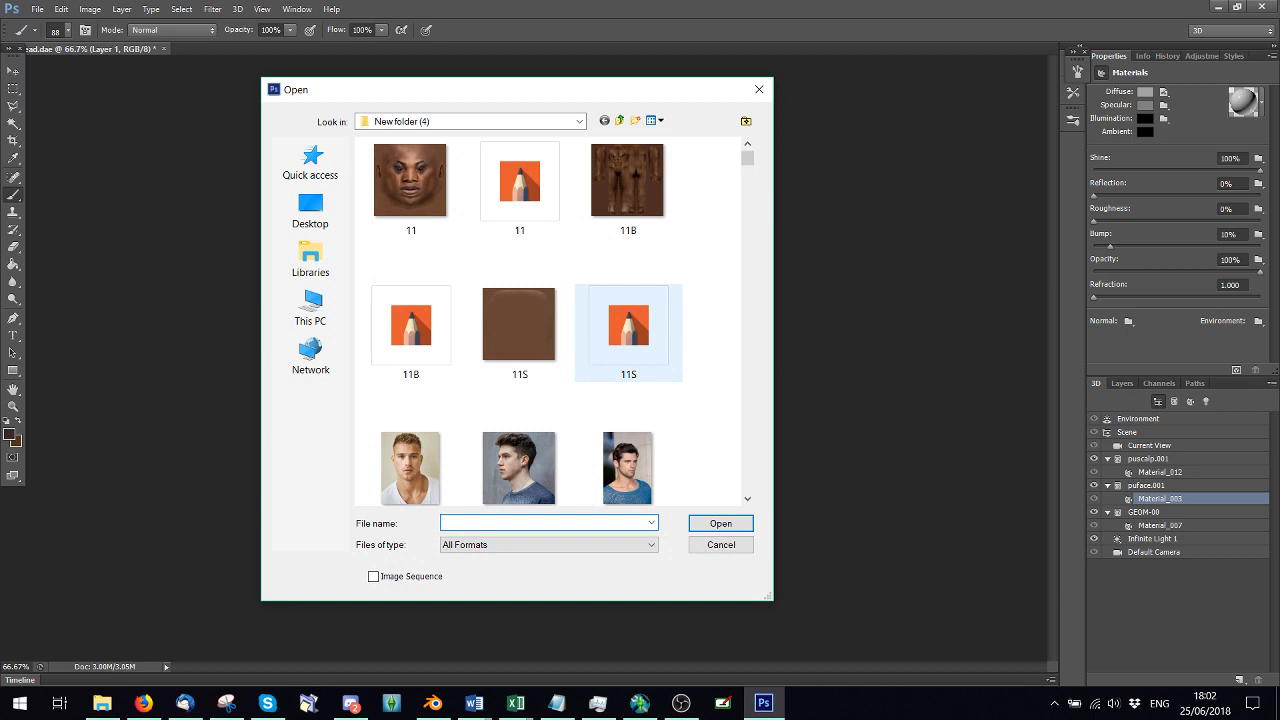
text(pip)
click(527, 545)
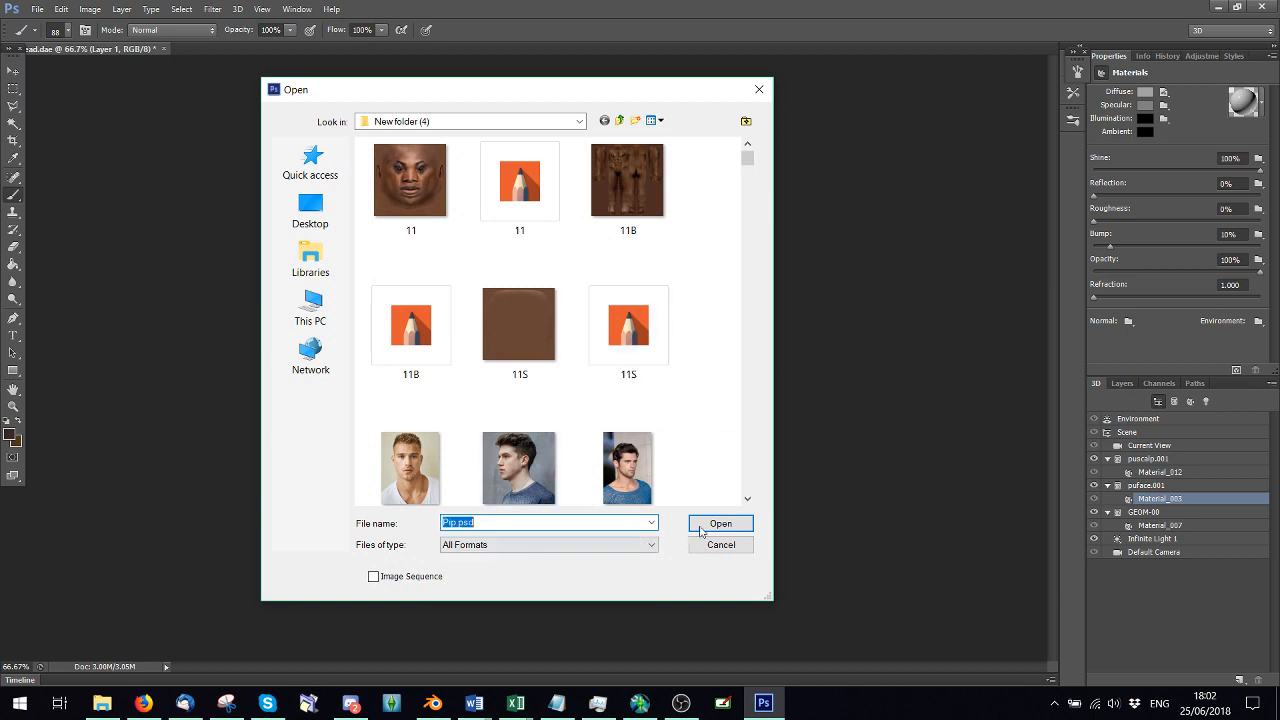
click(709, 523)
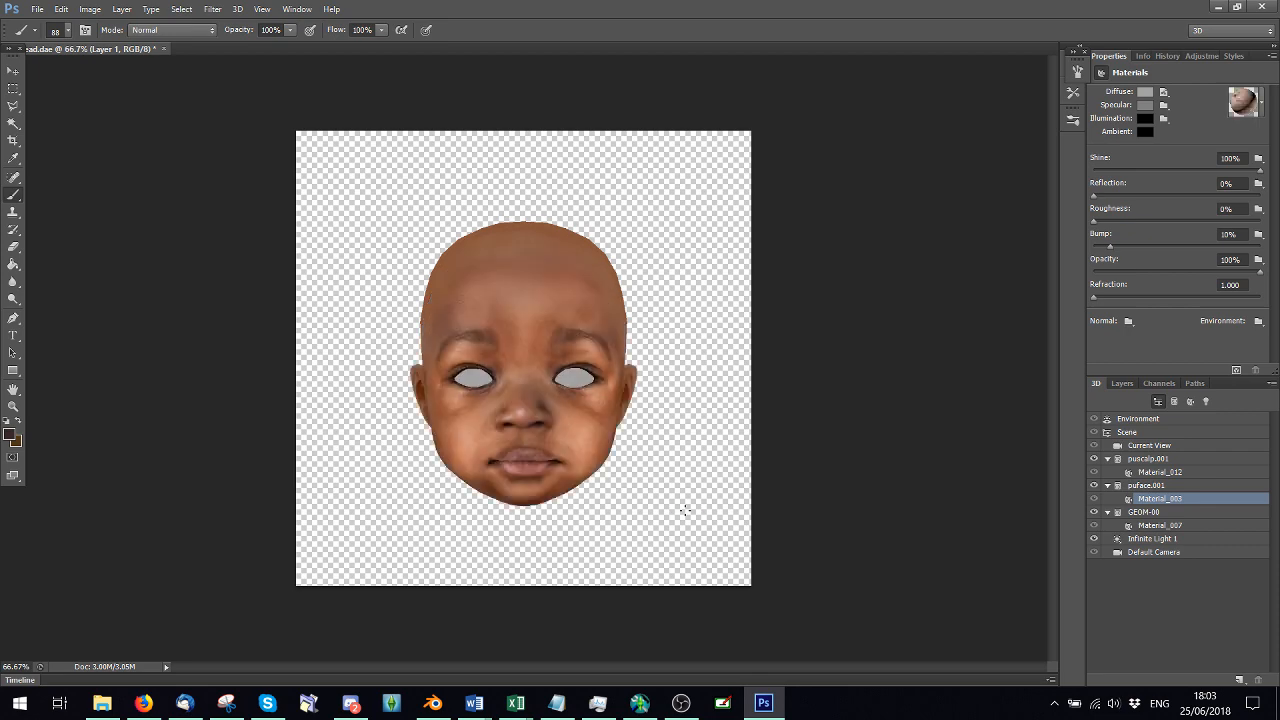
Open the face material's Pip texture for editing, add a new layer on top, save it and return to the head model
click(1163, 92)
click(1166, 108)
click(1124, 384)
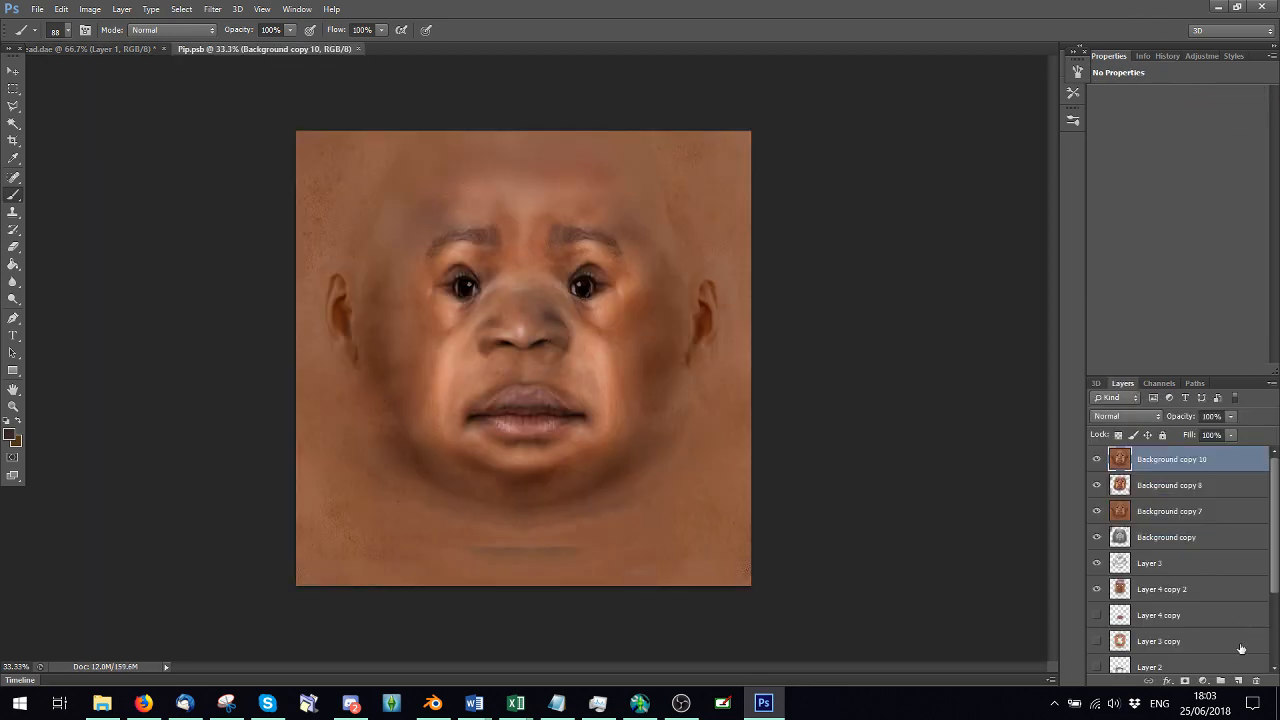
click(1238, 680)
key(ctrl+s)
click(116, 44)
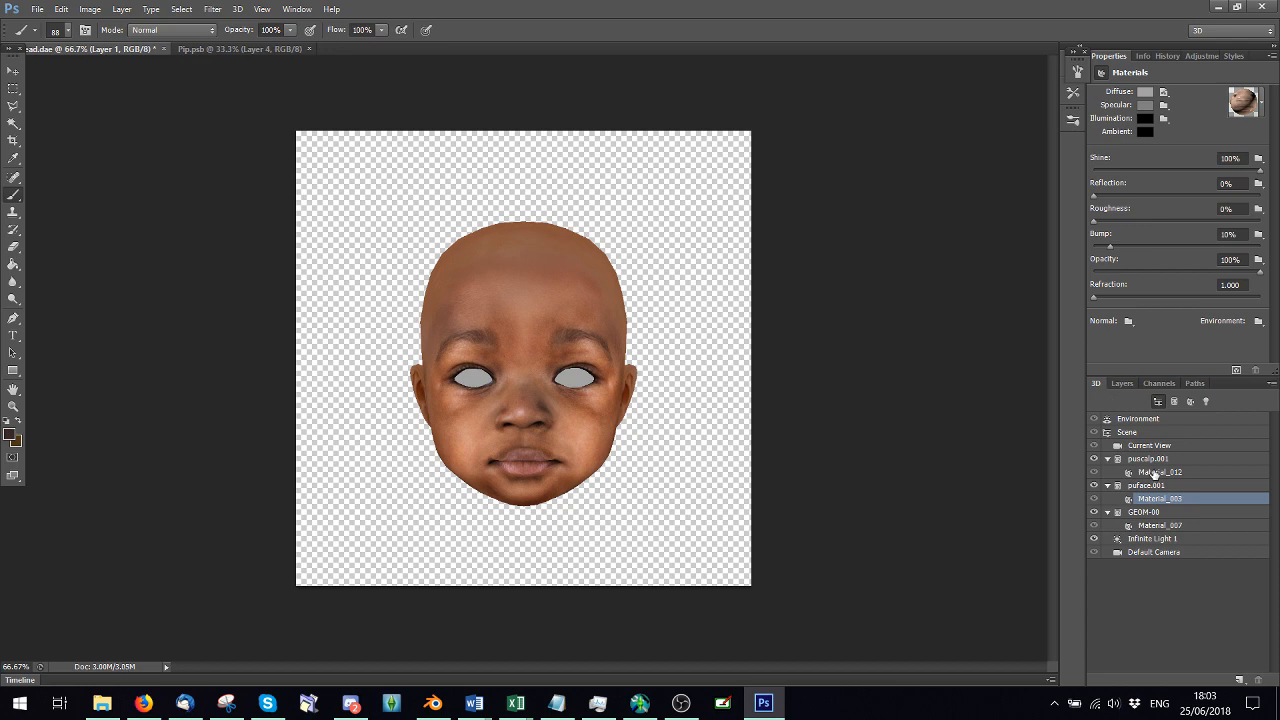
Open the scalp material's PipS texture for editing, add a new layer to it and save the texture
click(1156, 472)
click(1163, 91)
click(1100, 106)
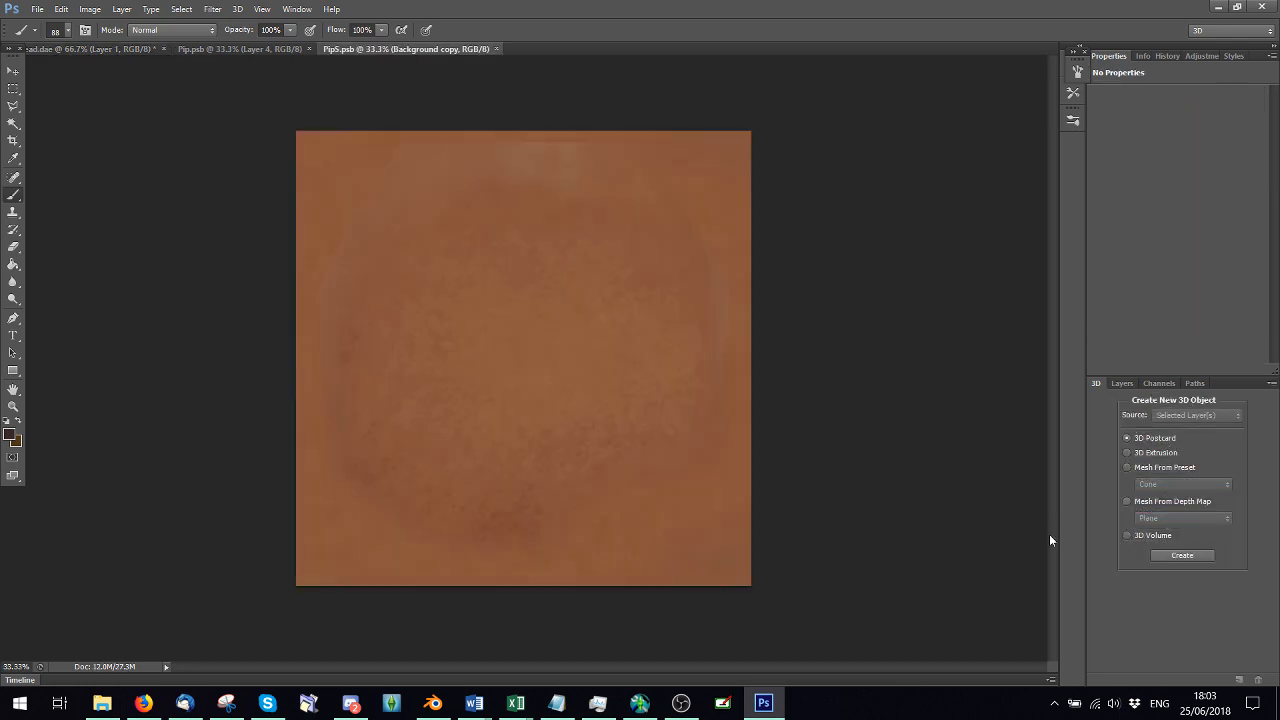
click(1122, 383)
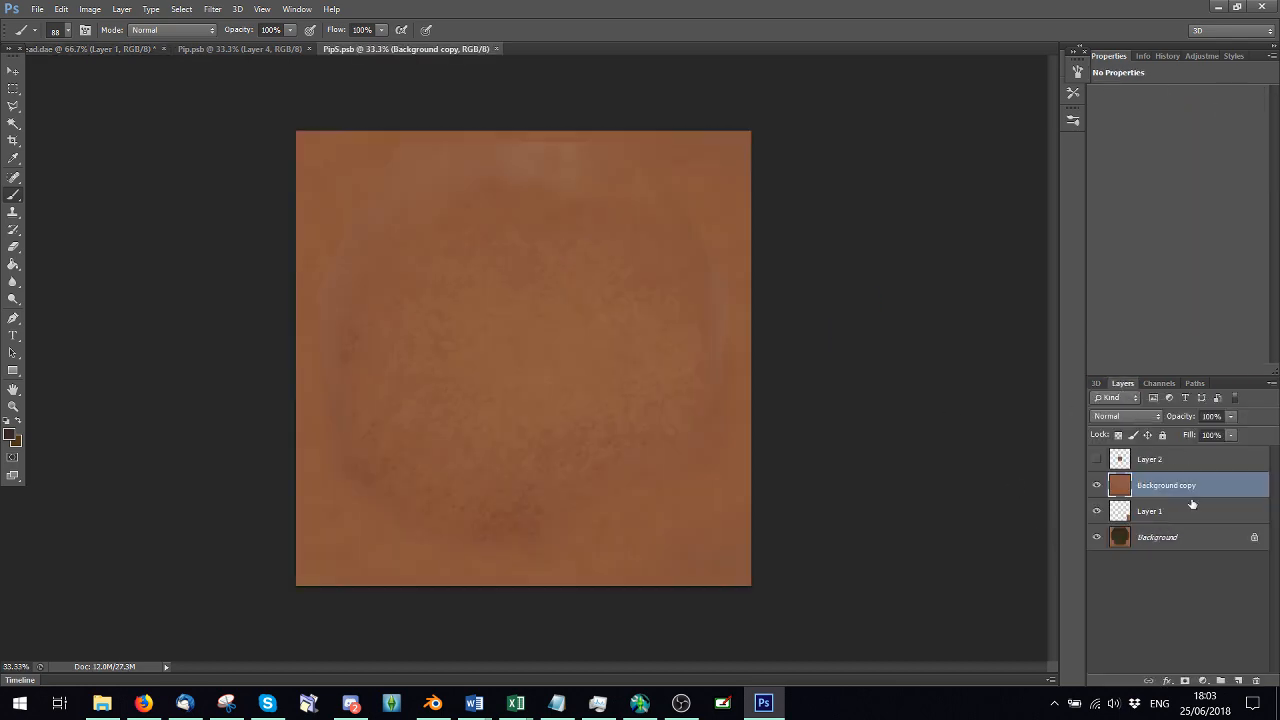
click(1237, 680)
key(ctrl+s)
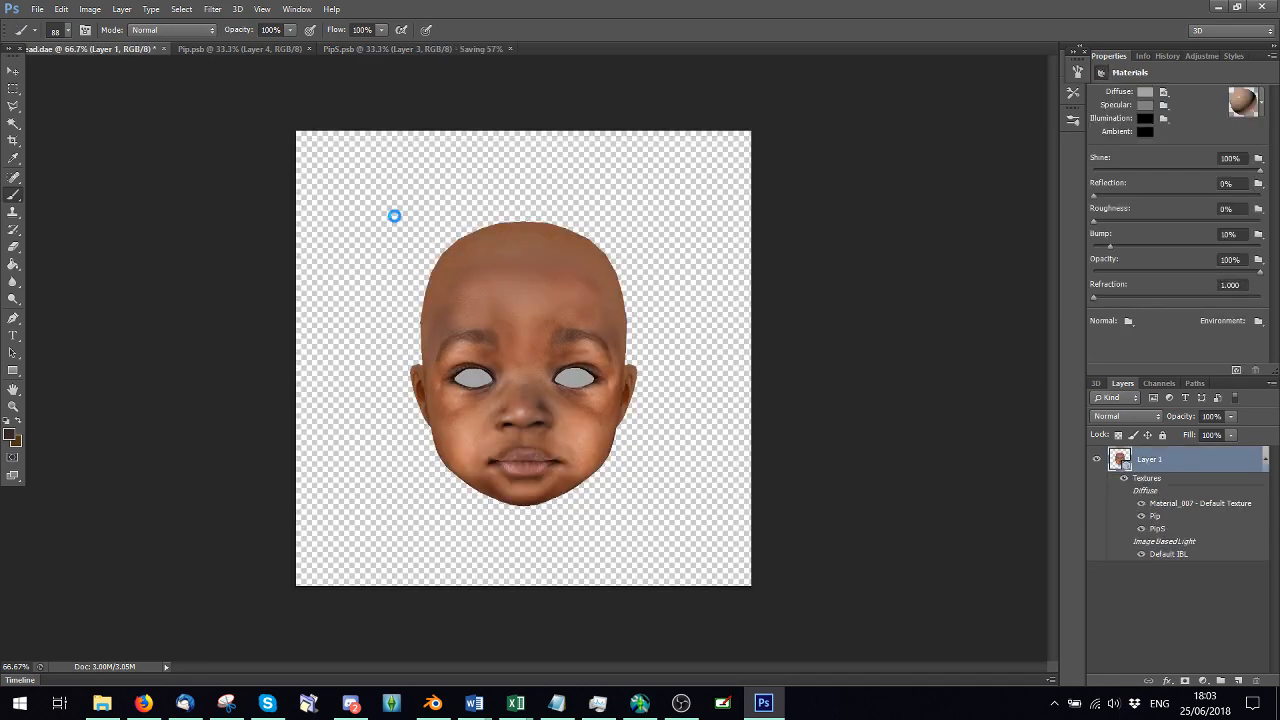
Scale the whole 3D scene uniformly to about 148% and move it down along Z by about 138
click(13, 70)
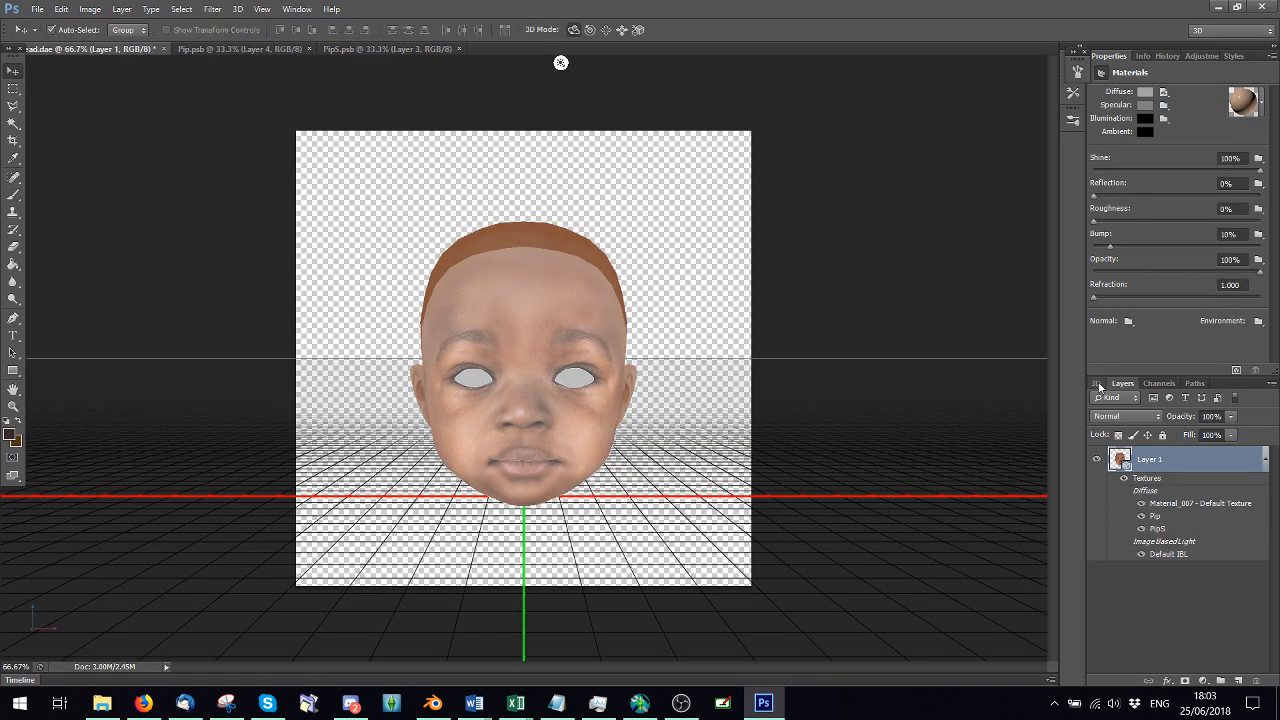
click(1097, 383)
click(1127, 431)
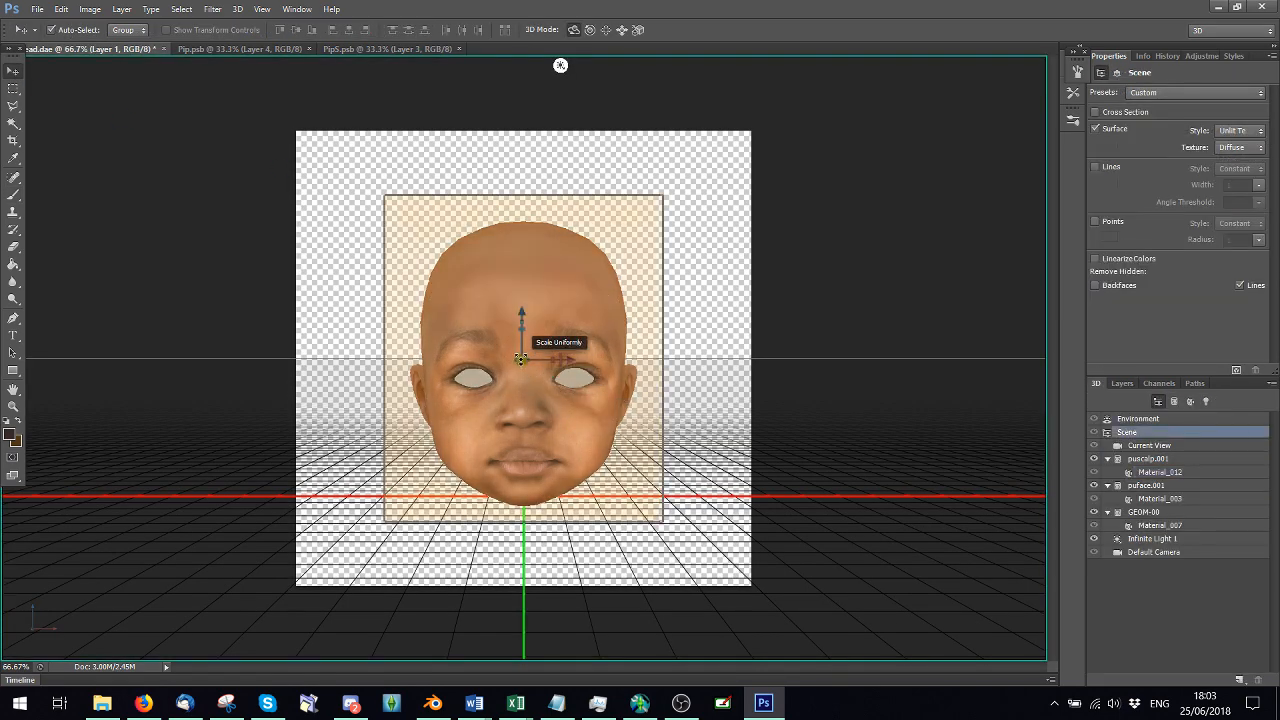
drag(520, 358, 579, 356)
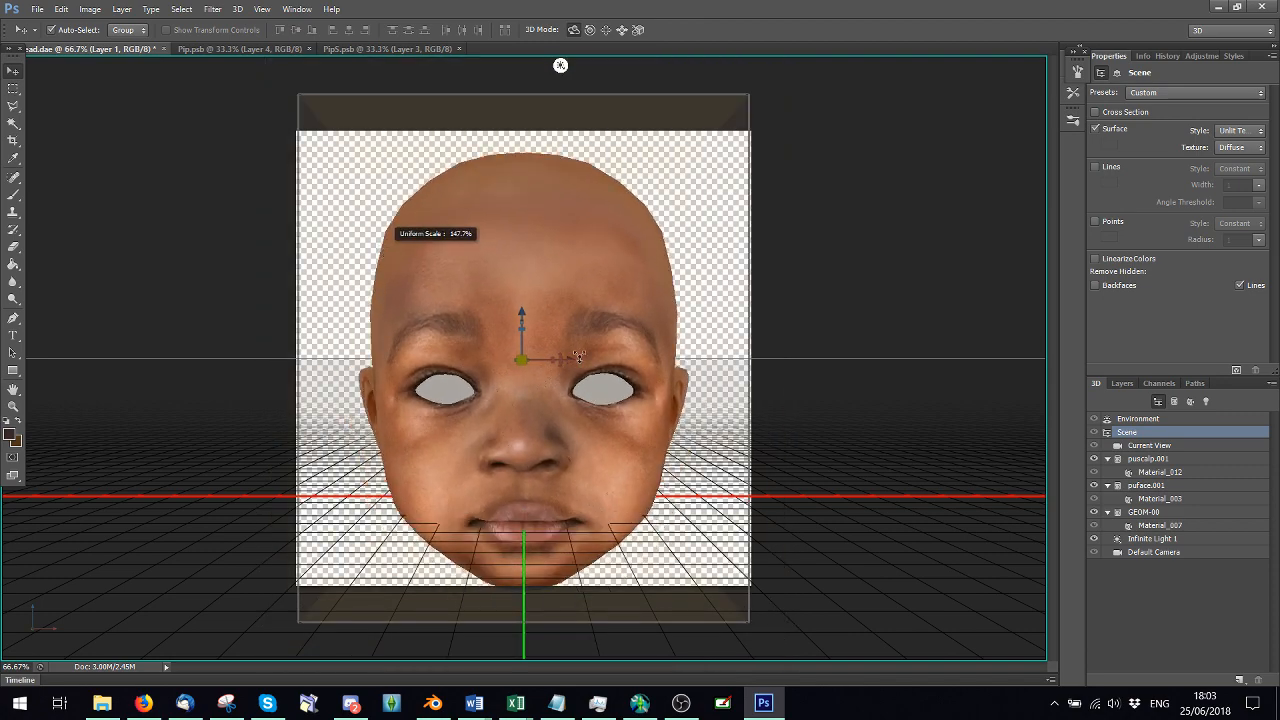
drag(521, 310, 520, 389)
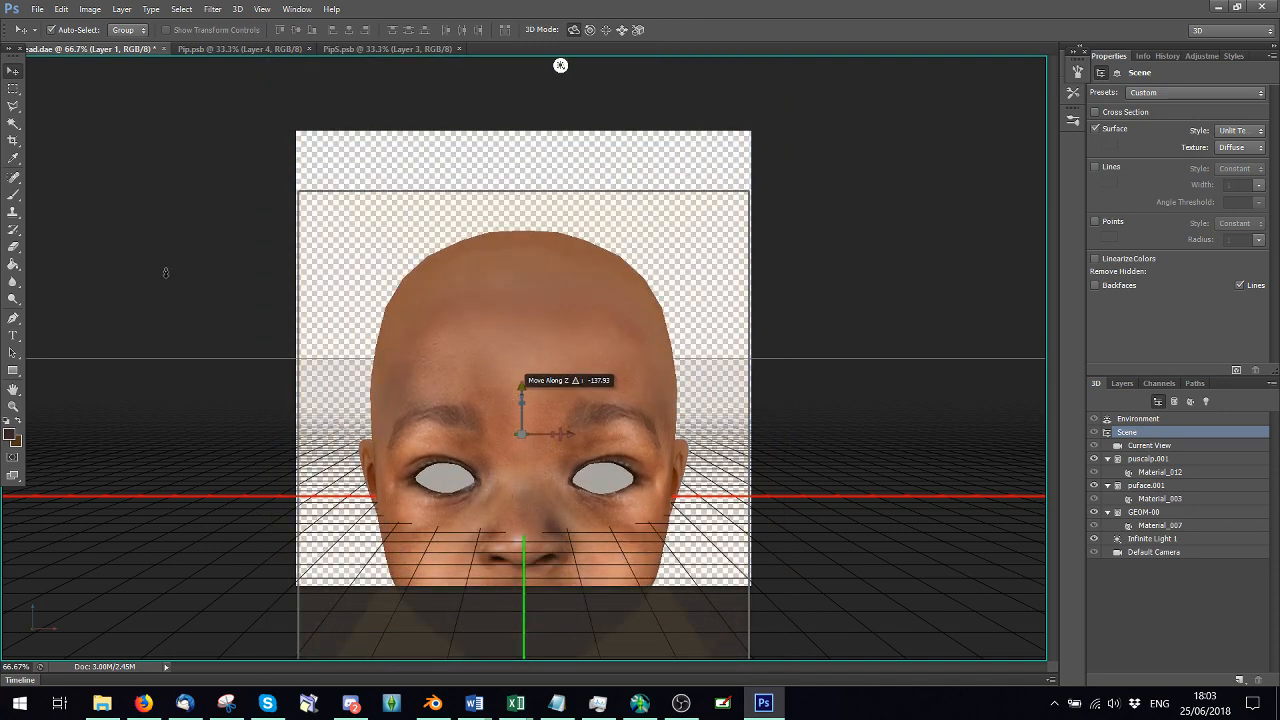
Select the custom 456 brush tip for the Brush tool and set its size to 114 px
click(15, 196)
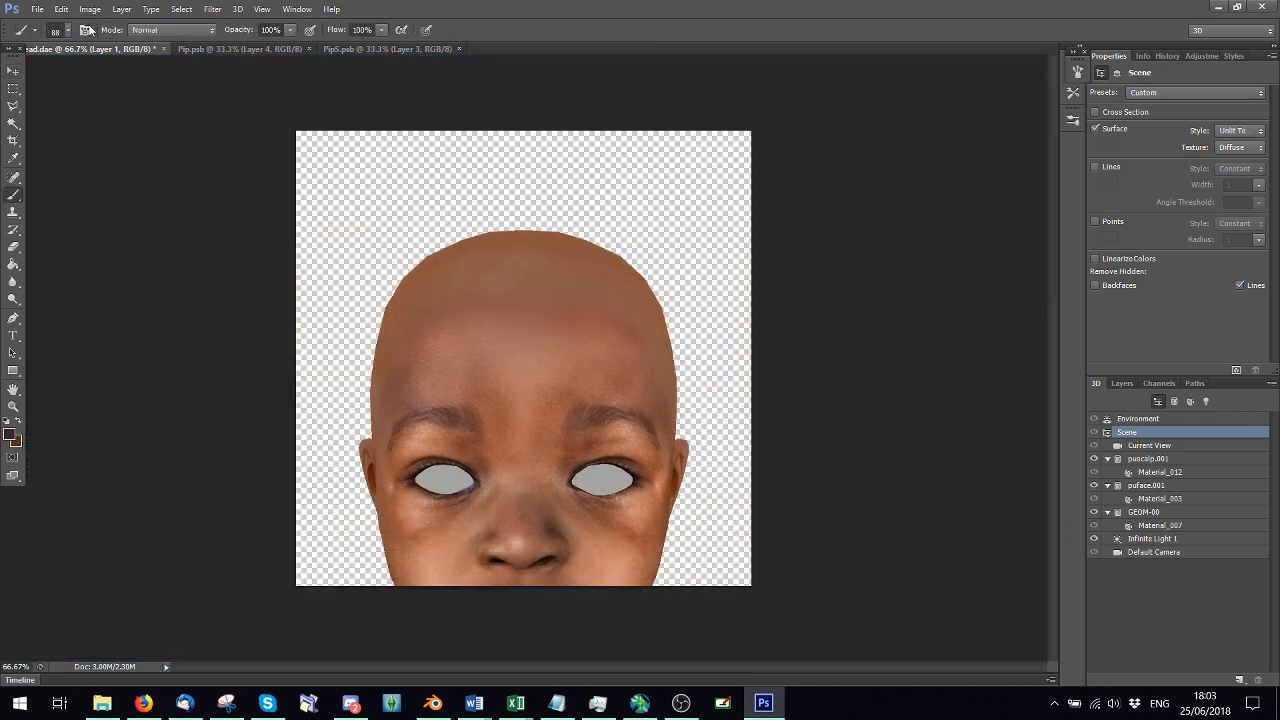
click(67, 31)
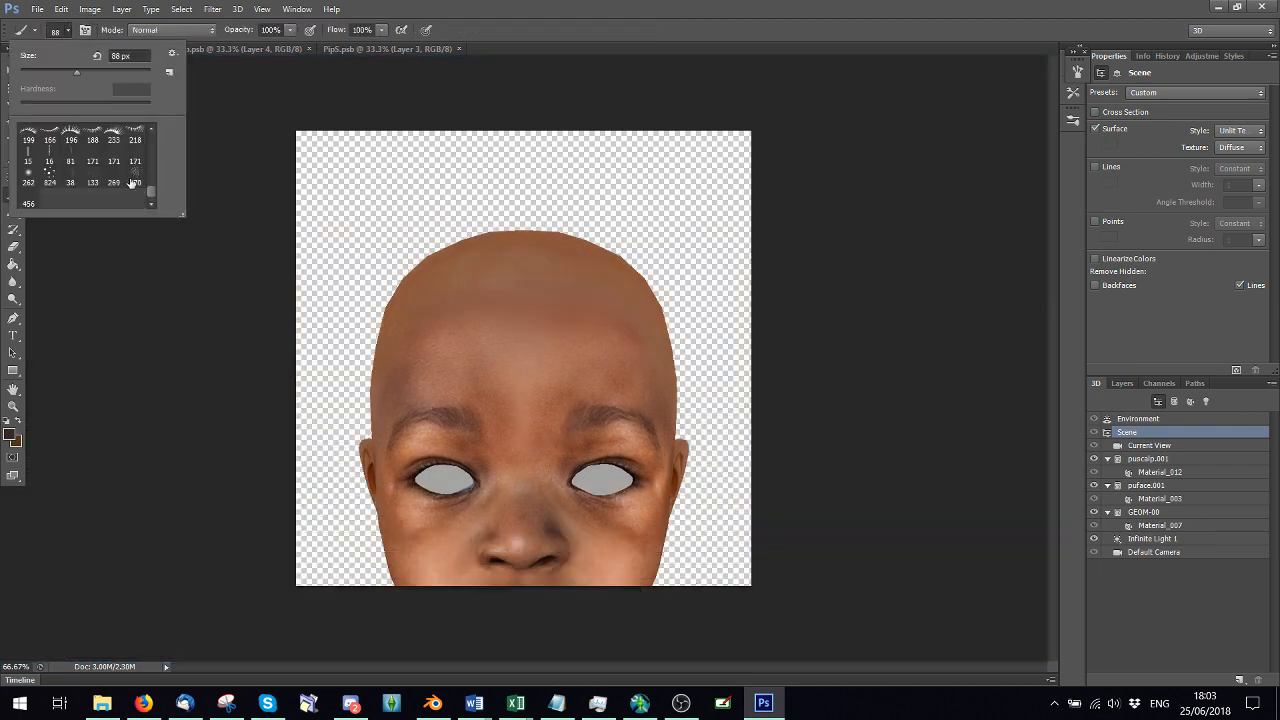
click(30, 202)
drag(134, 72, 100, 72)
Paint test hair strokes on the front of the scalp and undo them
click(545, 321)
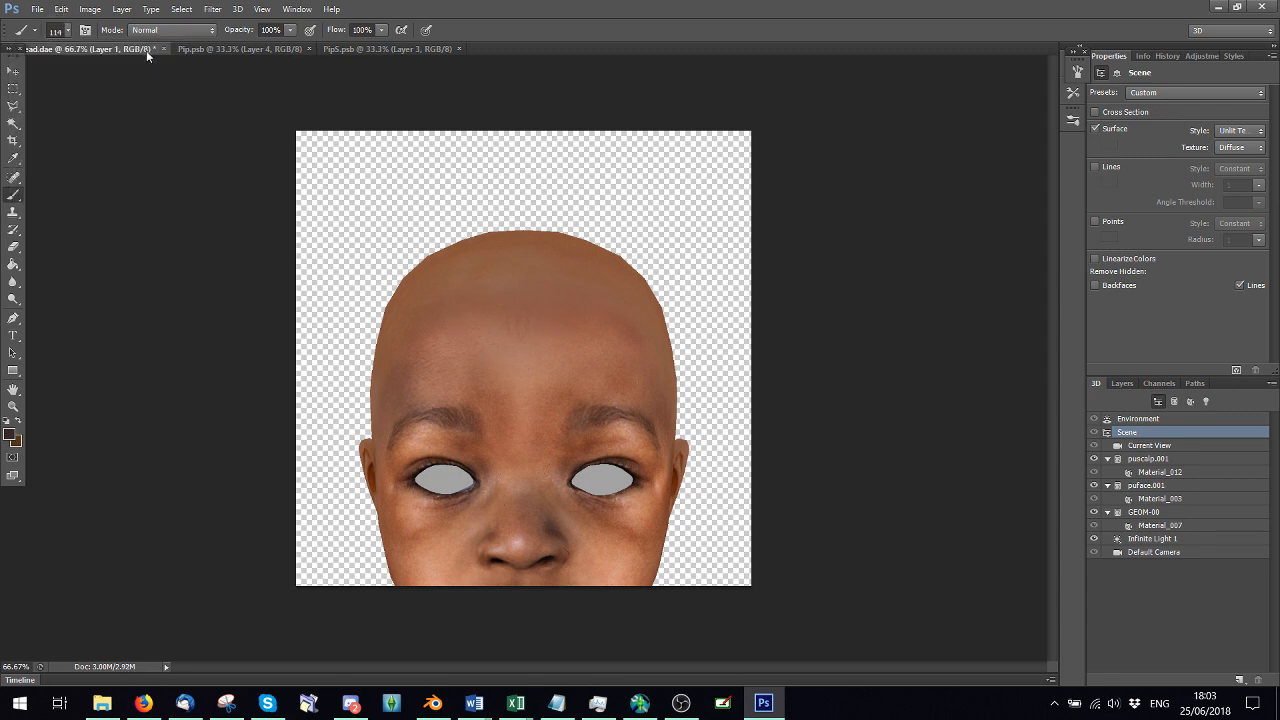
click(61, 8)
click(135, 57)
click(61, 9)
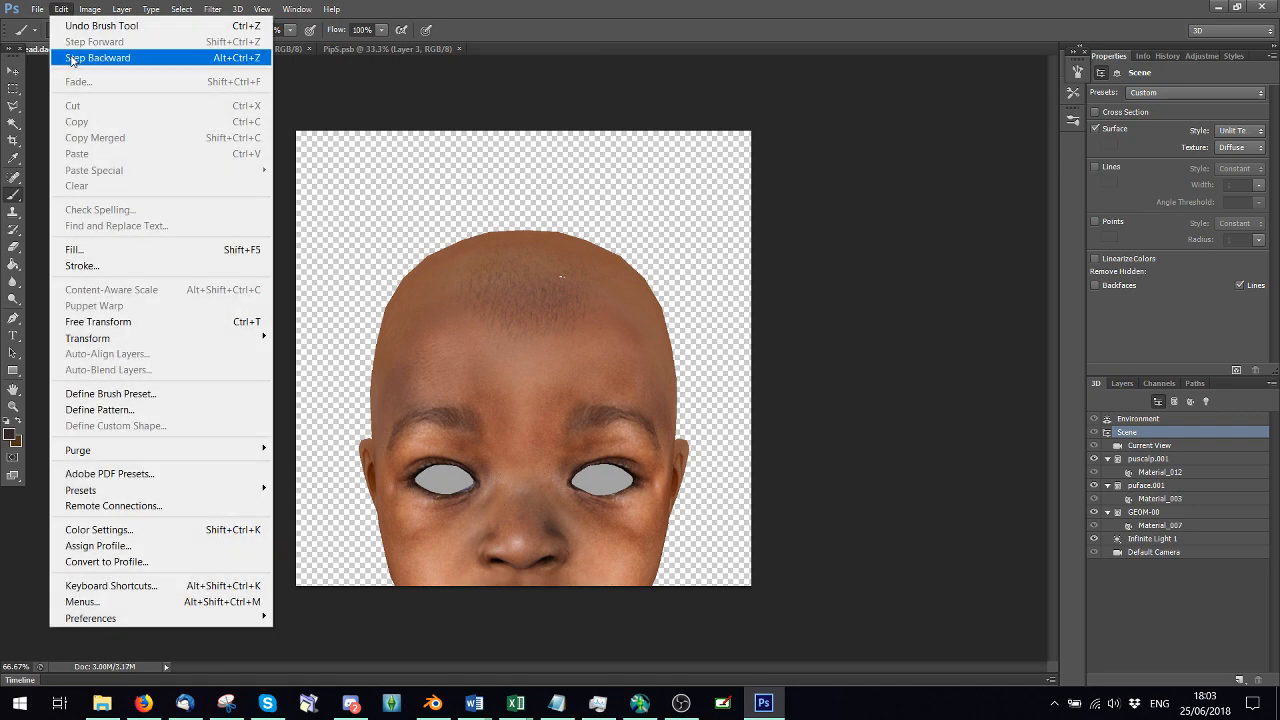
click(70, 57)
click(61, 9)
click(70, 57)
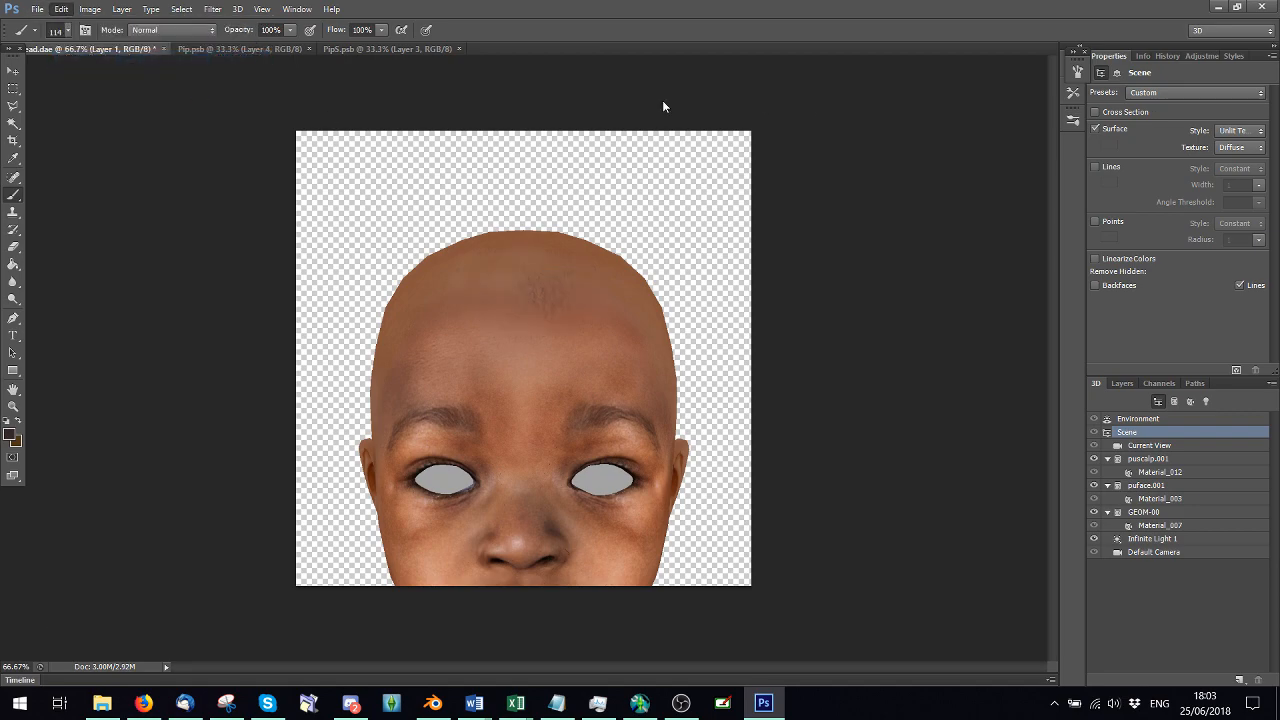
click(61, 9)
click(686, 117)
Enable Shape Dynamics, Scattering and Color Dynamics for the brush and set its tip angle to 90°
click(1078, 72)
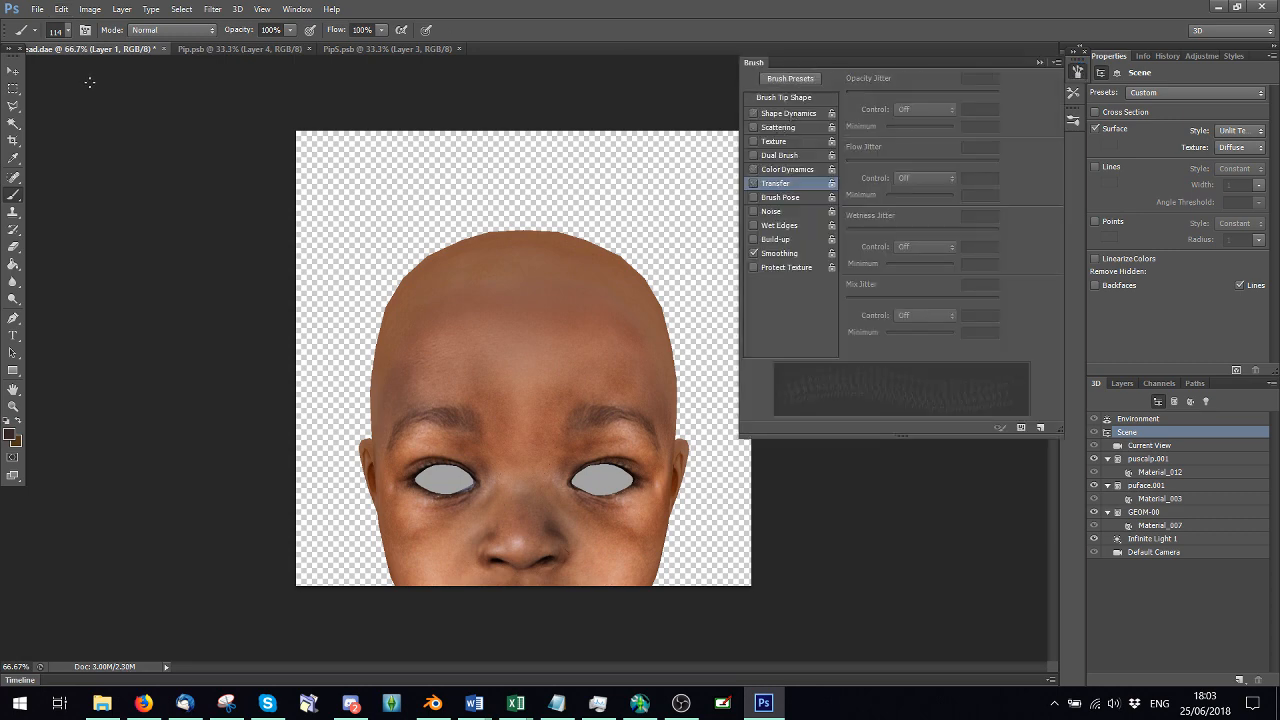
click(780, 114)
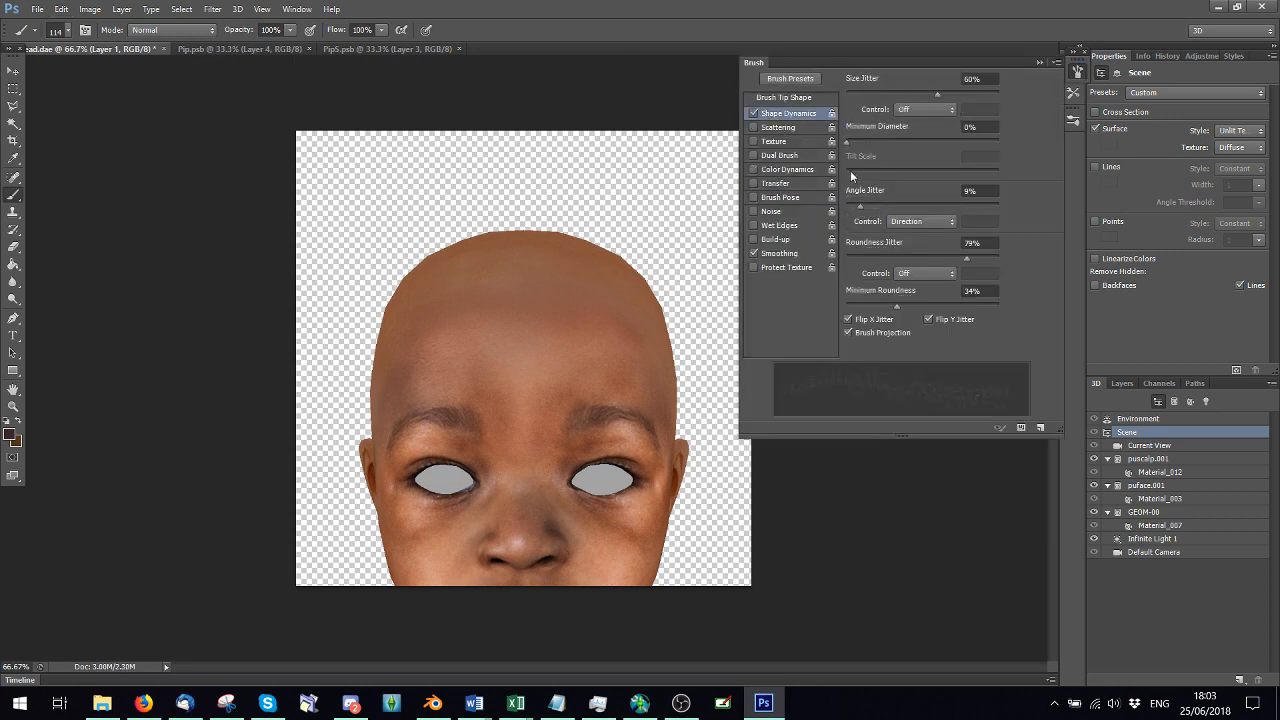
click(755, 128)
click(783, 97)
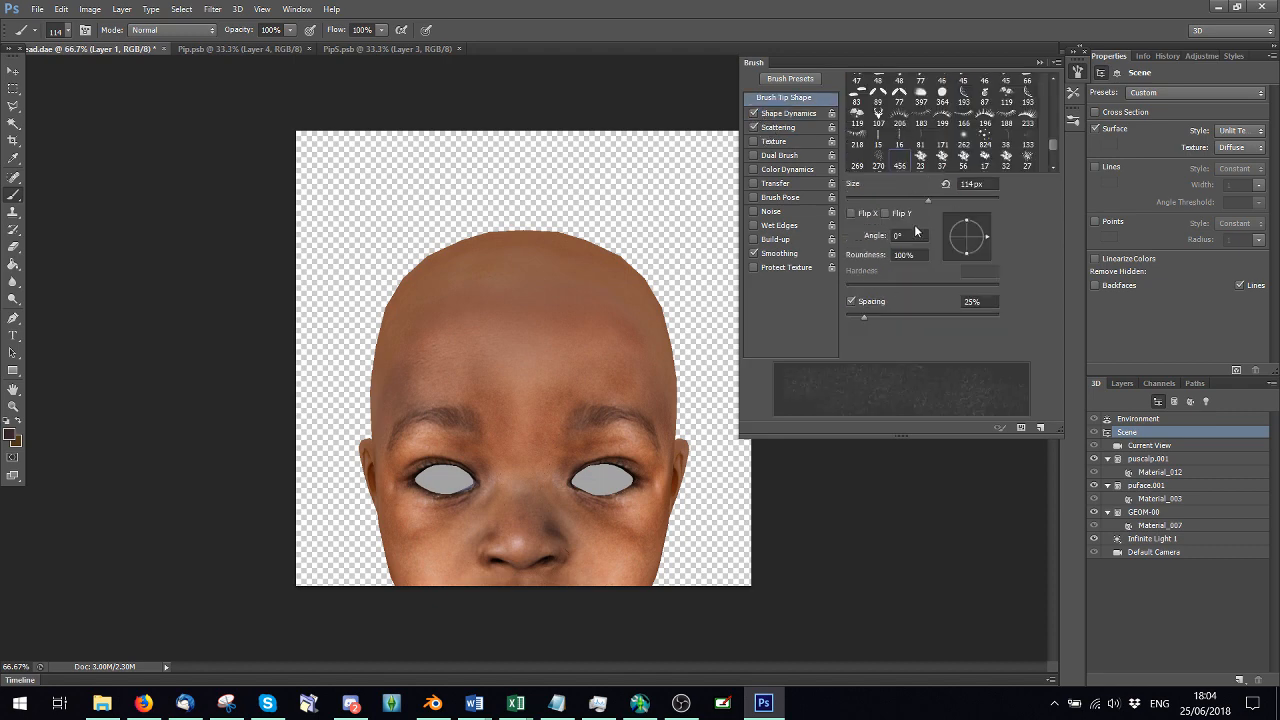
click(910, 235)
text(50)
click(754, 170)
click(623, 107)
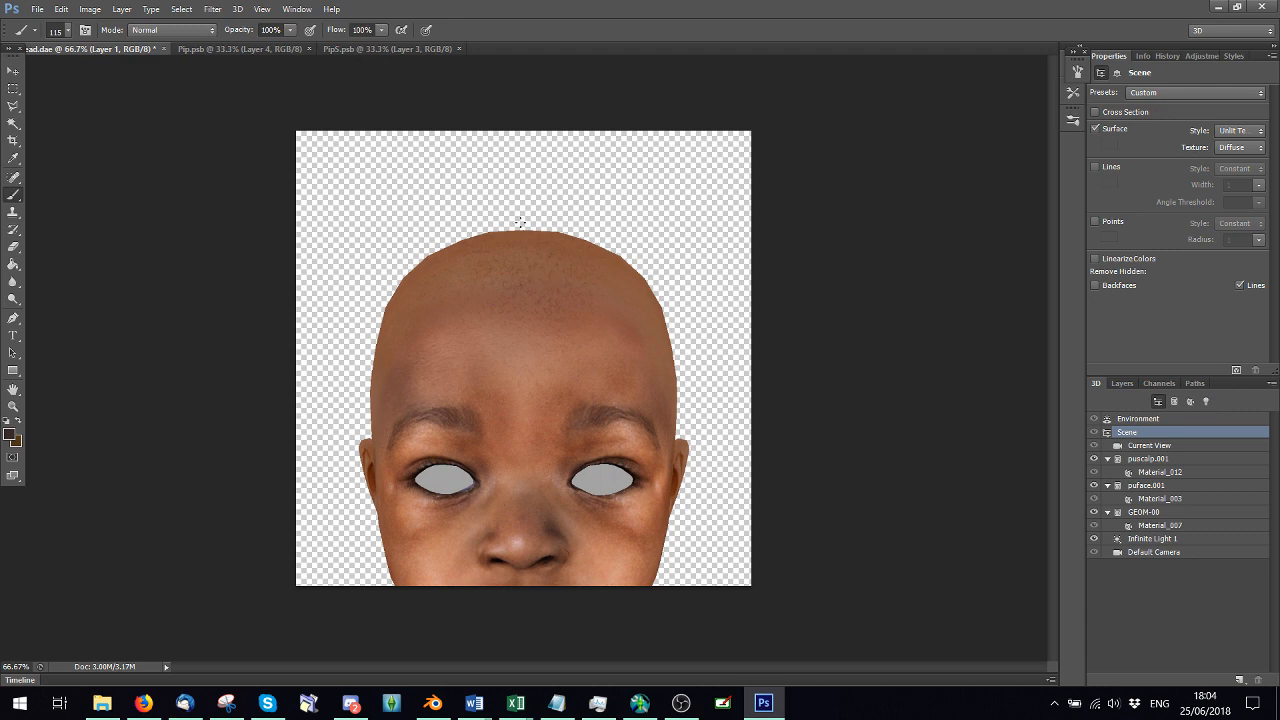
Undo the latest test strokes on the scalp and reduce the brush size to 94 px
click(61, 9)
click(95, 40)
click(67, 31)
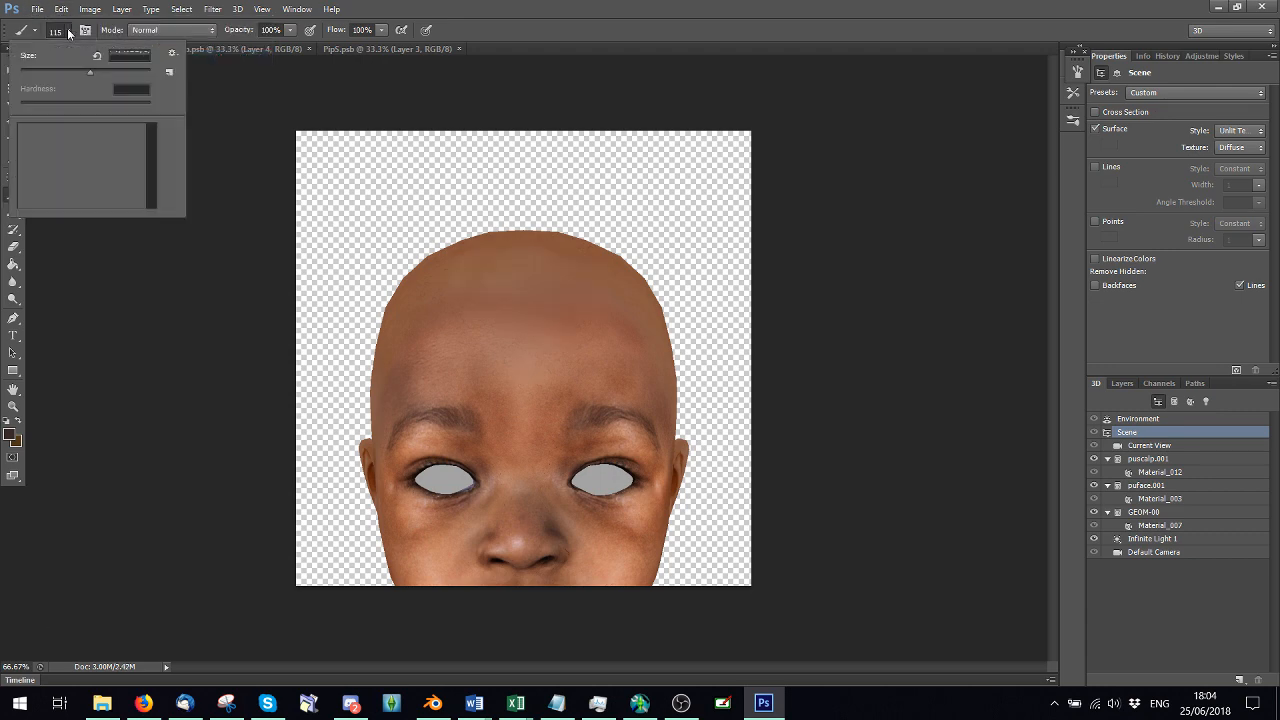
drag(92, 72, 81, 73)
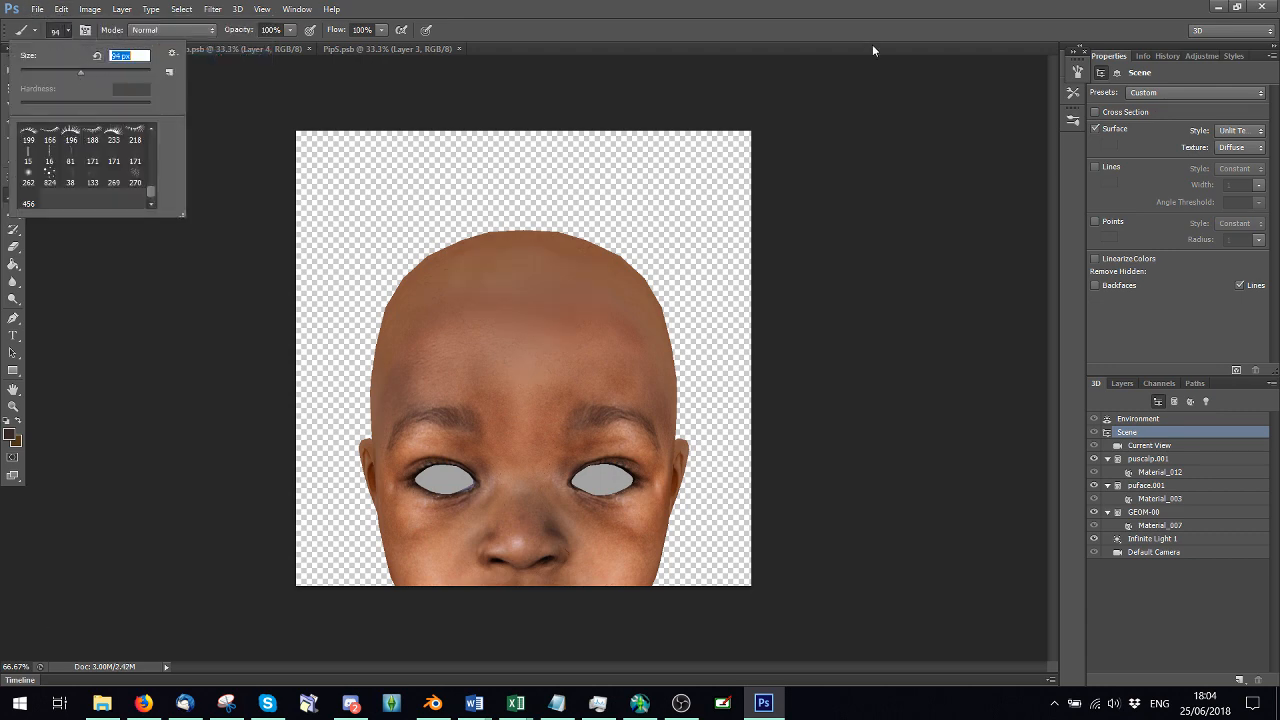
Raise the brush's Scattering Count Jitter slightly and paint short hair on the front centre of the scalp
click(1077, 72)
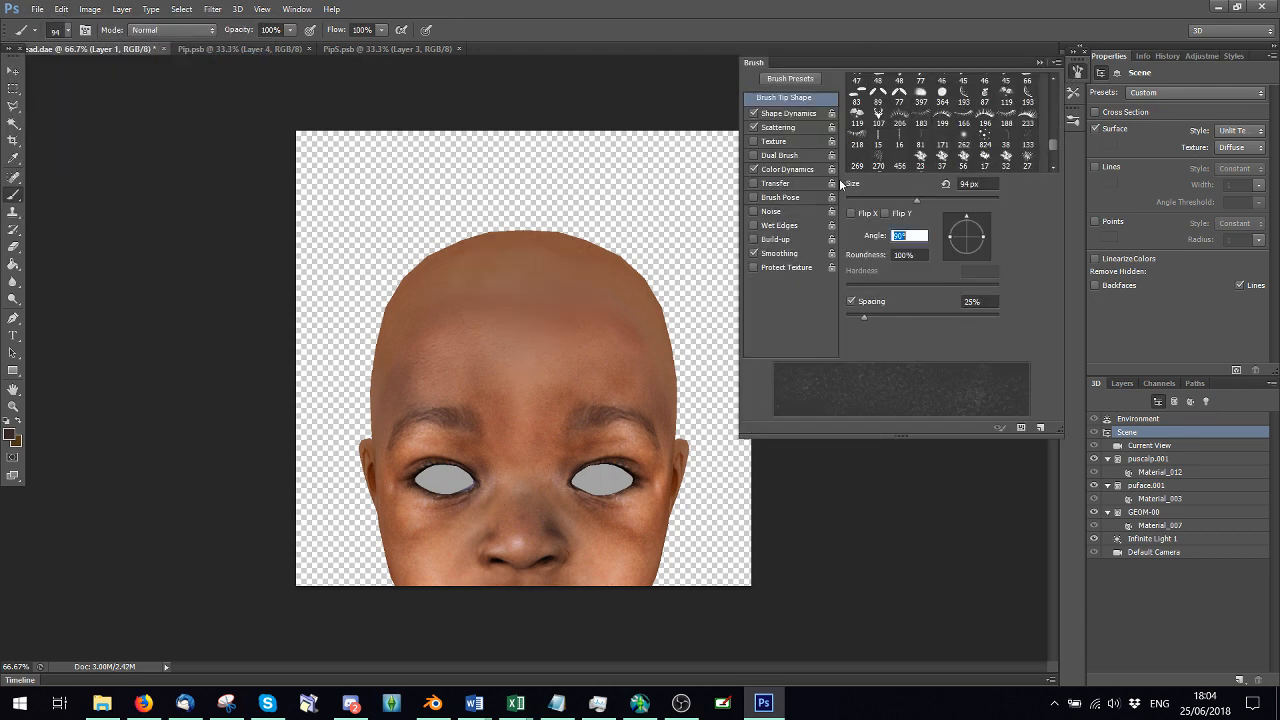
click(798, 128)
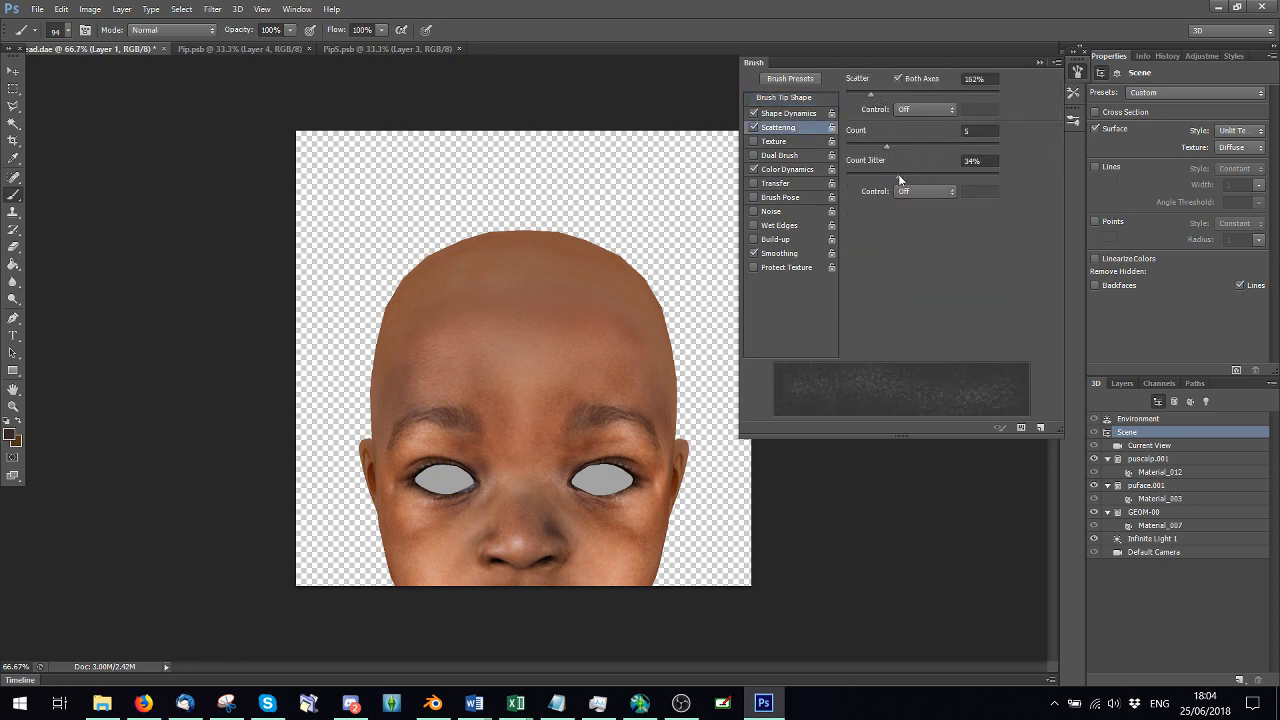
drag(899, 178, 911, 177)
drag(536, 270, 543, 296)
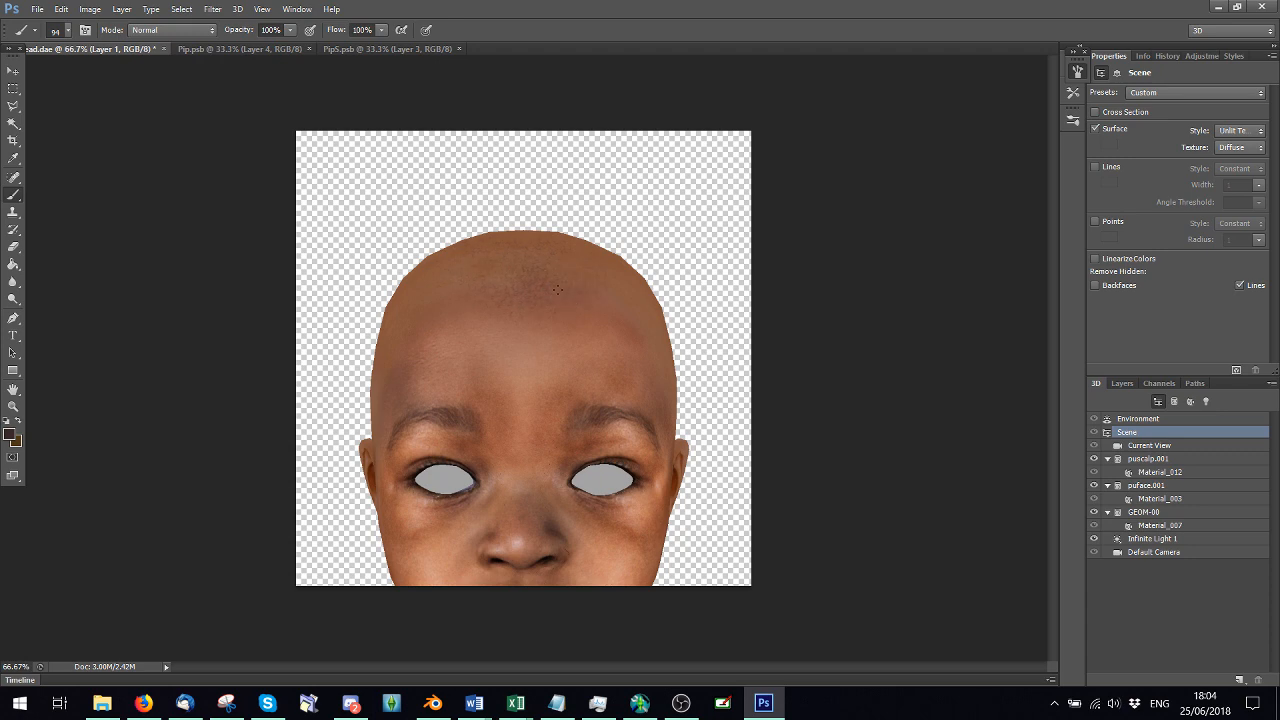
Turn the head towards its right profile in stages and paint short hair from the front hairline back to above the ear
key(v)
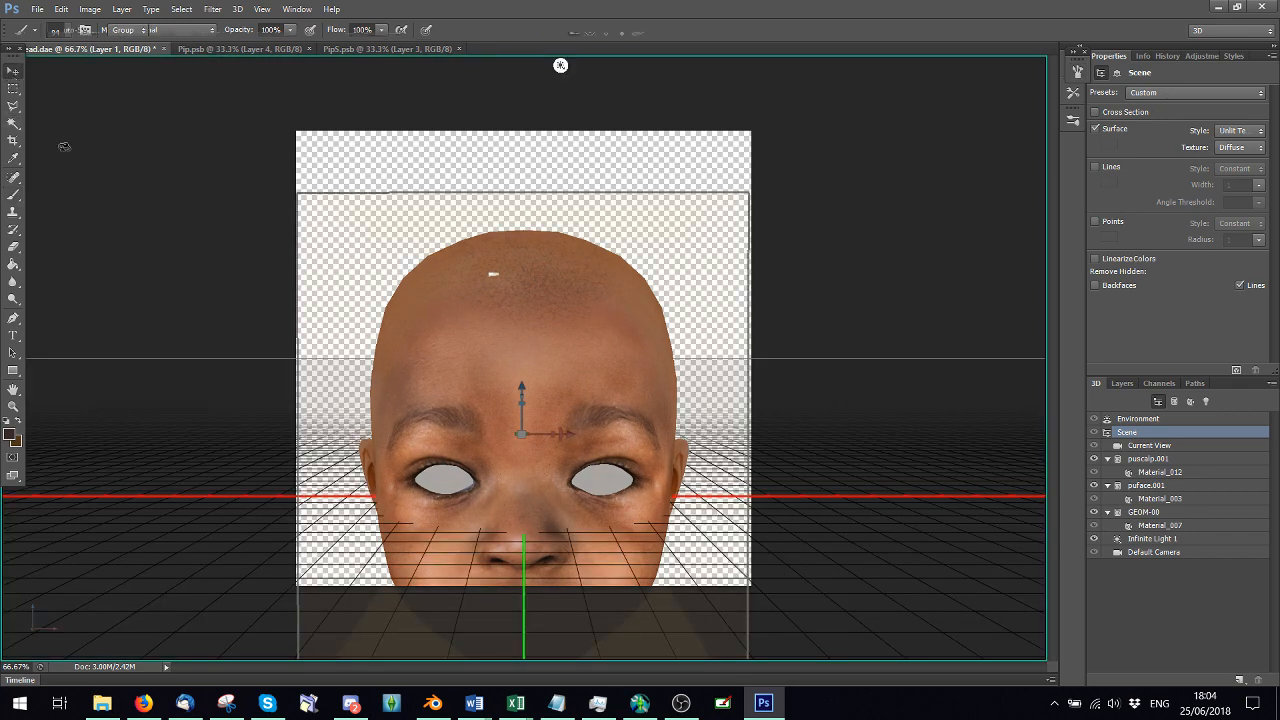
drag(150, 235, 206, 287)
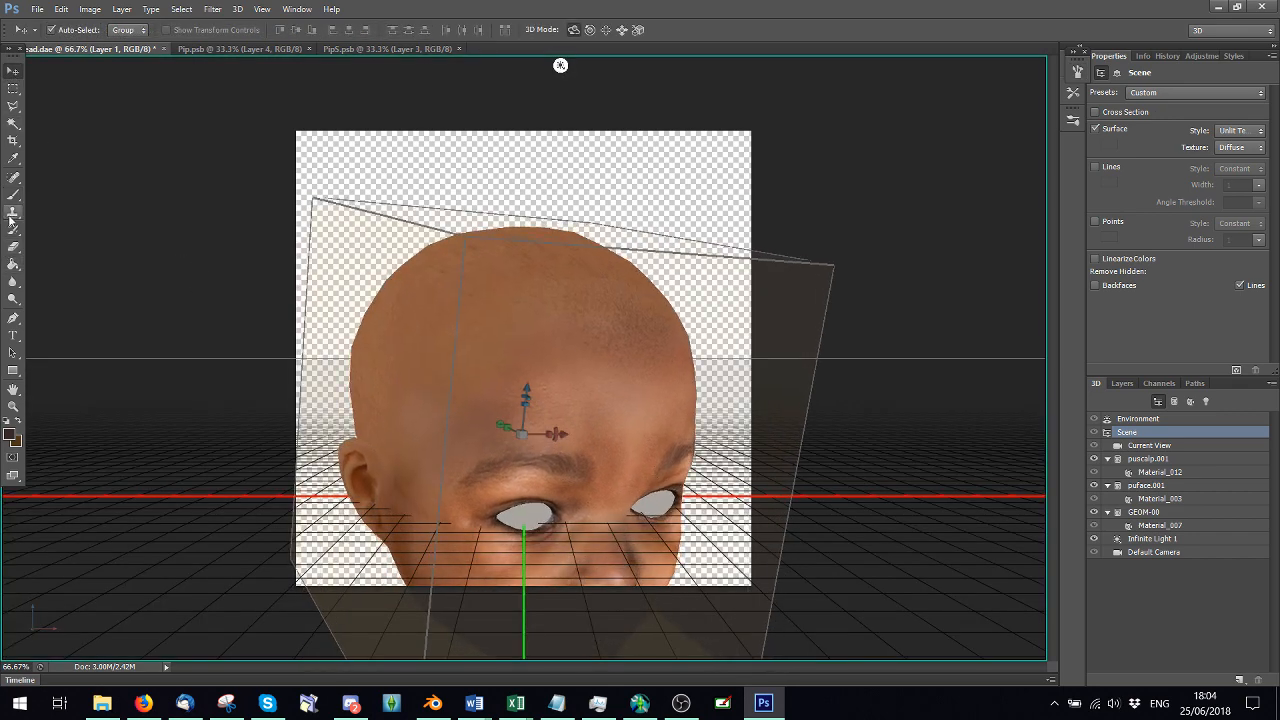
click(13, 195)
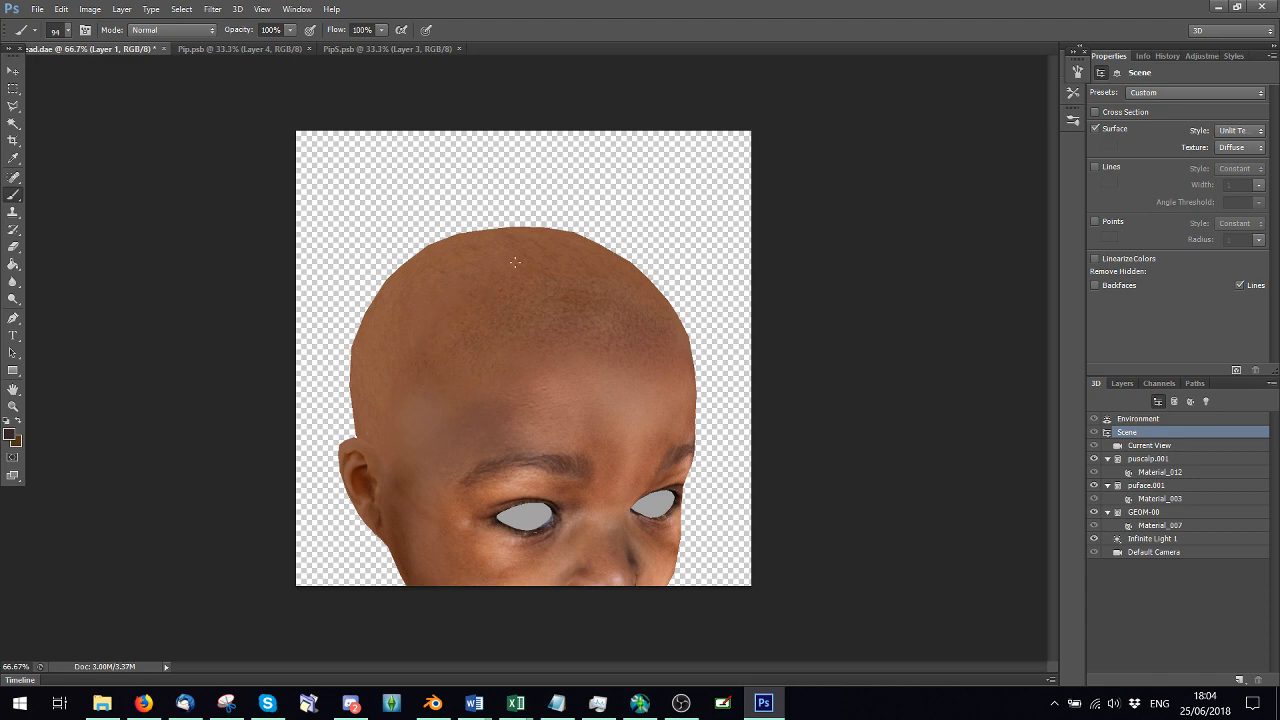
click(13, 71)
mouse_move(186, 223)
mouse_down()
mouse_move(130, 225)
mouse_move(219, 203)
mouse_move(280, 214)
mouse_up()
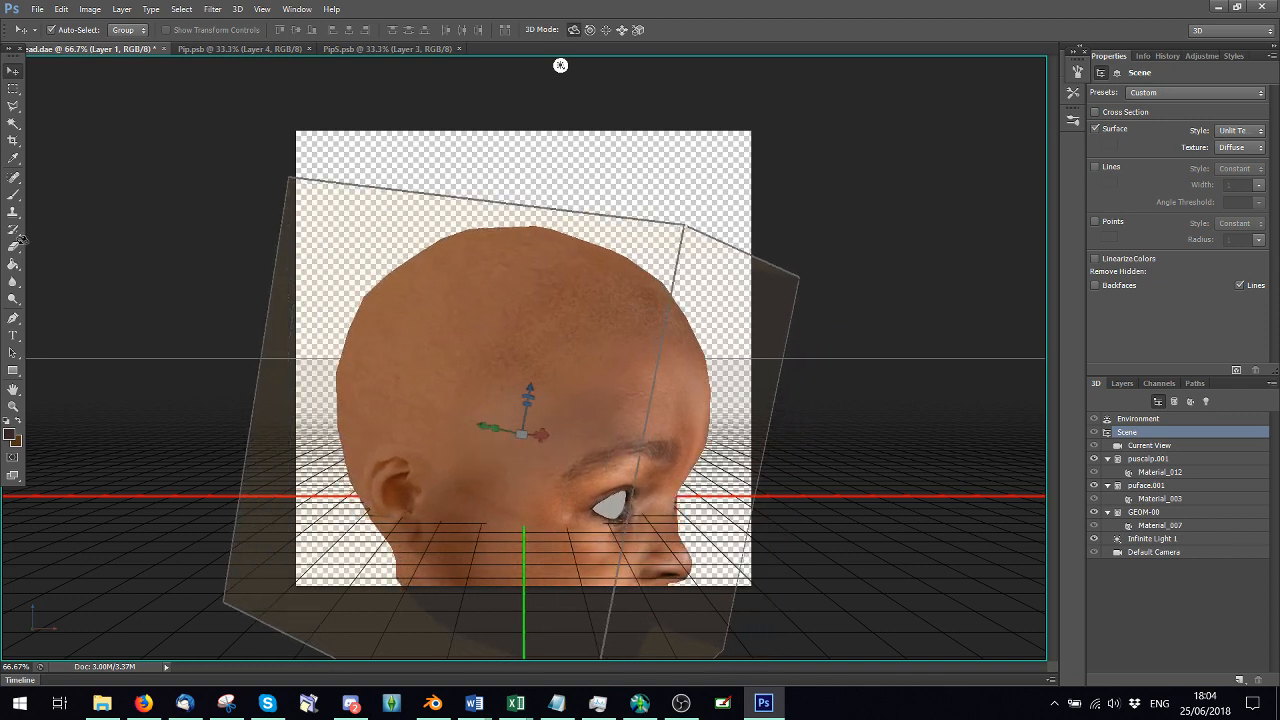
click(13, 194)
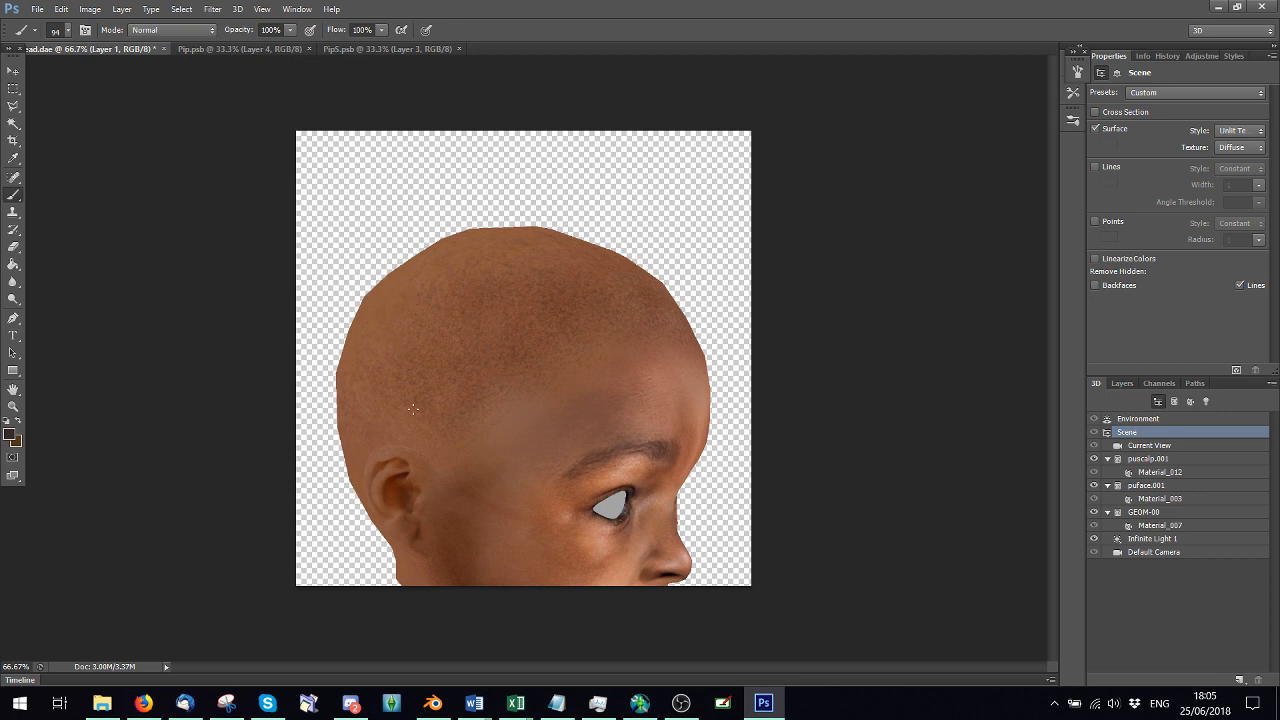
Tilt the head forward in stages and fill the upper right side and crown of the scalp with short hair
click(12, 72)
mouse_move(116, 322)
mouse_down()
mouse_move(154, 388)
mouse_move(143, 381)
mouse_up()
click(13, 195)
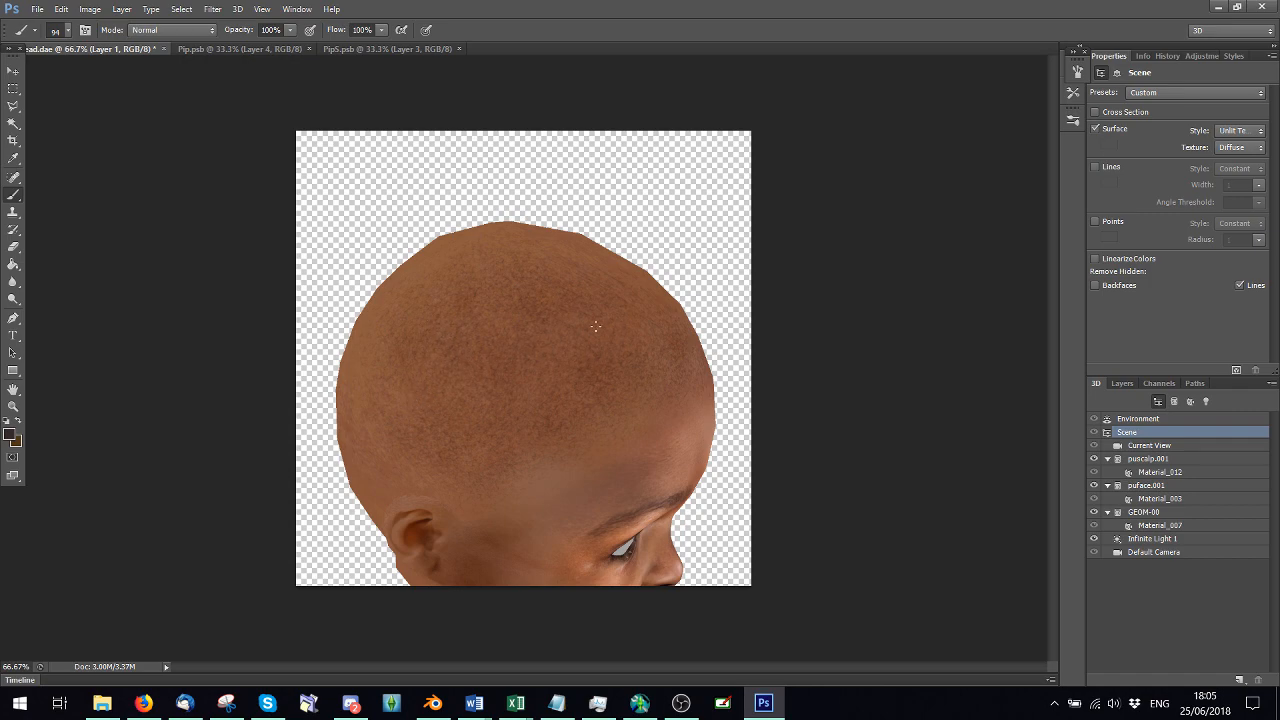
click(13, 71)
drag(234, 245, 153, 302)
click(13, 195)
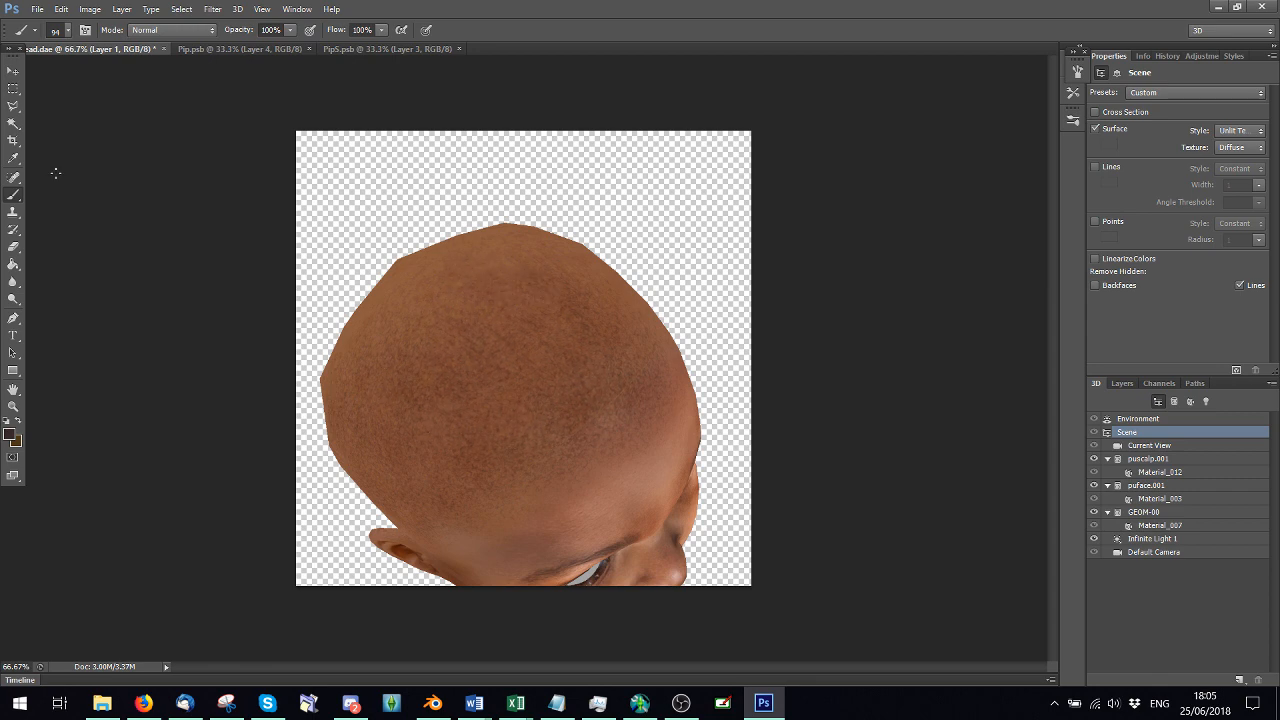
Turn the head to its left side with the crown tilted forward and paint short hair over the left front scalp
click(13, 70)
drag(174, 486, 243, 458)
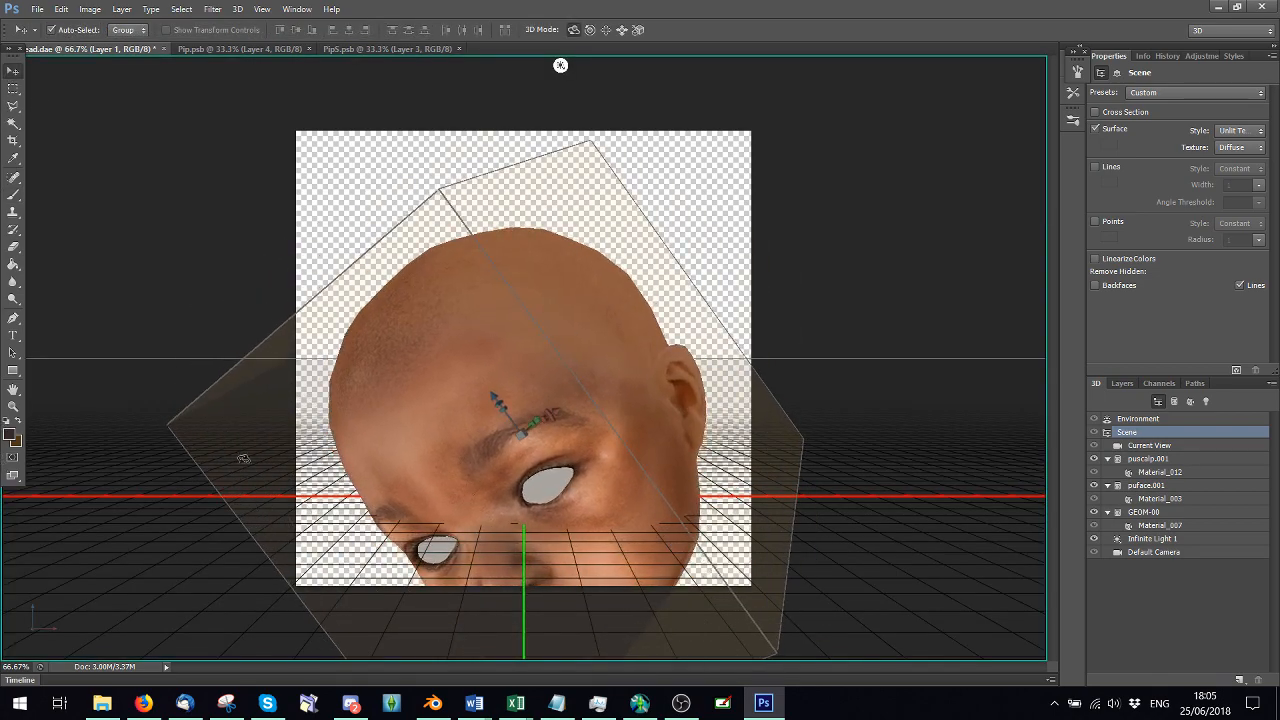
drag(889, 286, 883, 343)
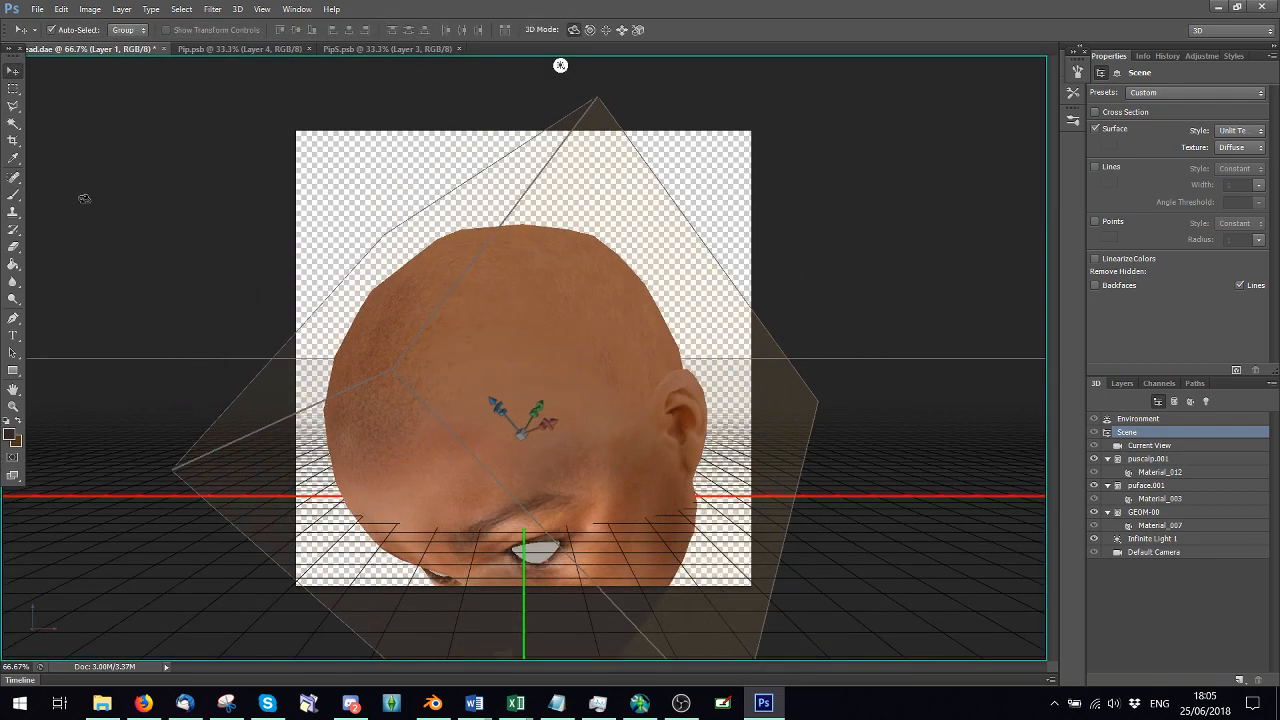
click(13, 195)
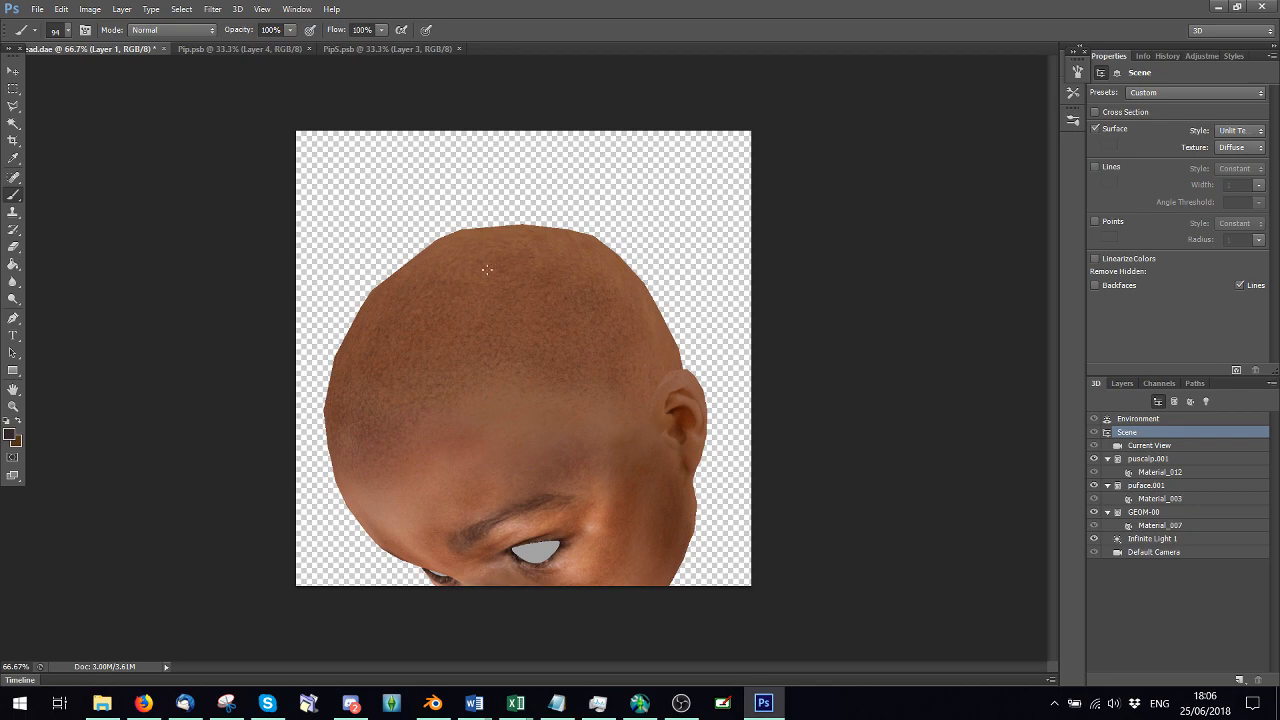
Turn the head back to its front right side and darken the brush's foreground colour to near-black
key(v)
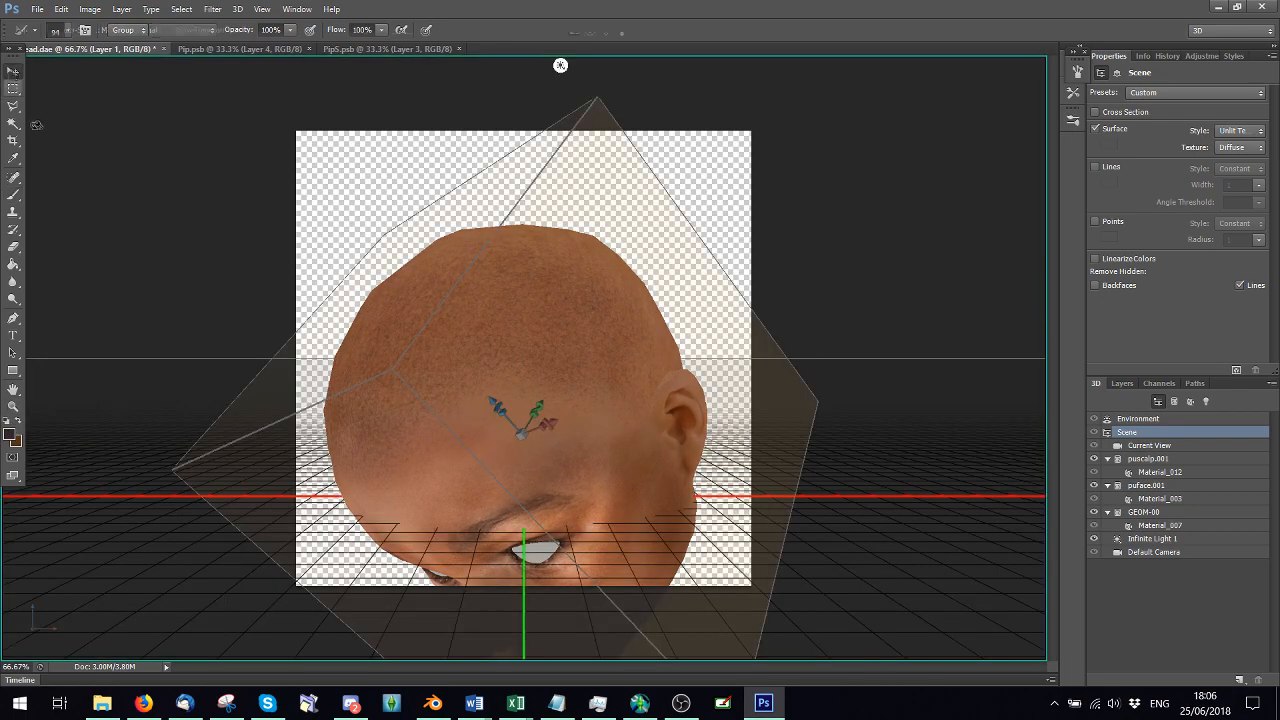
drag(182, 156, 137, 110)
drag(982, 450, 176, 455)
key(b)
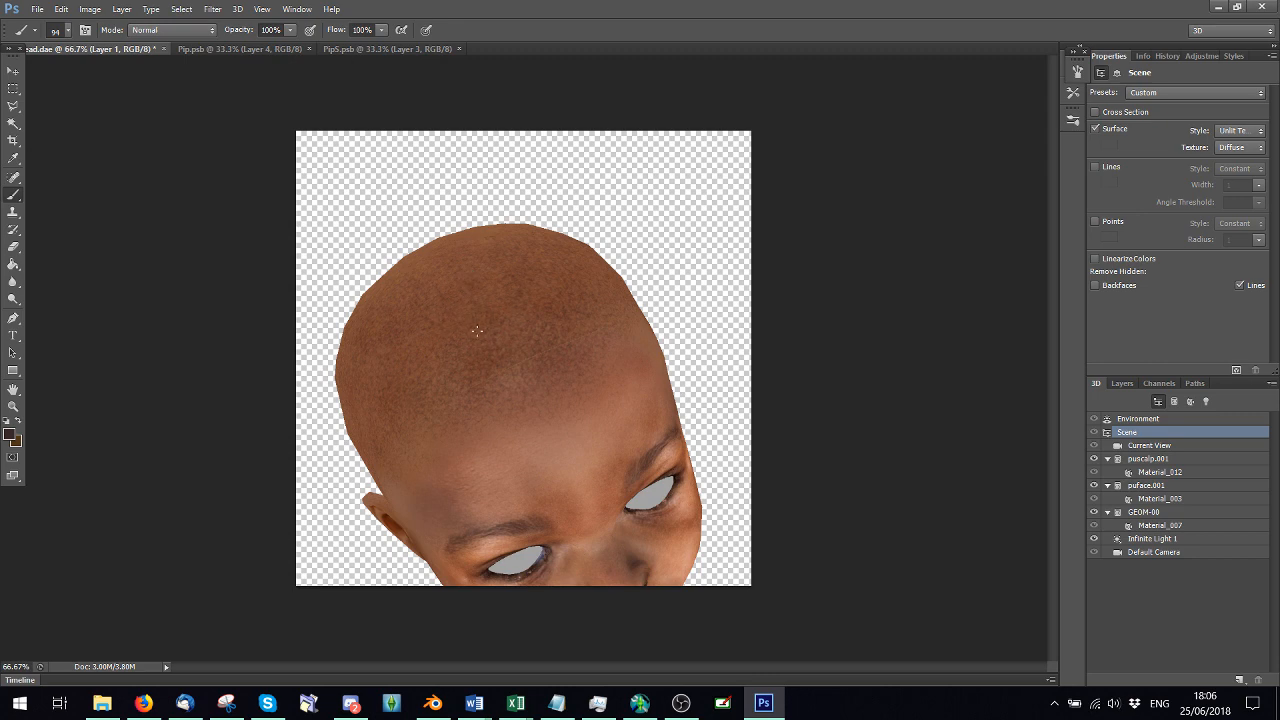
click(10, 434)
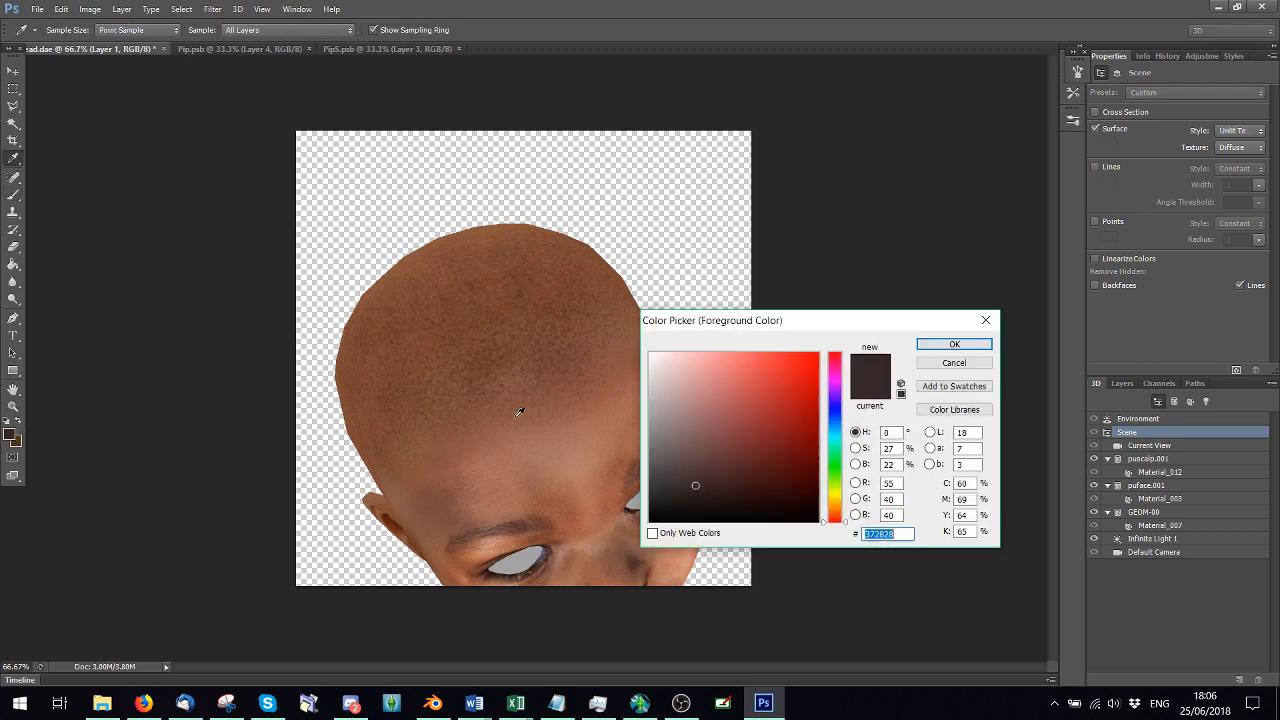
click(691, 497)
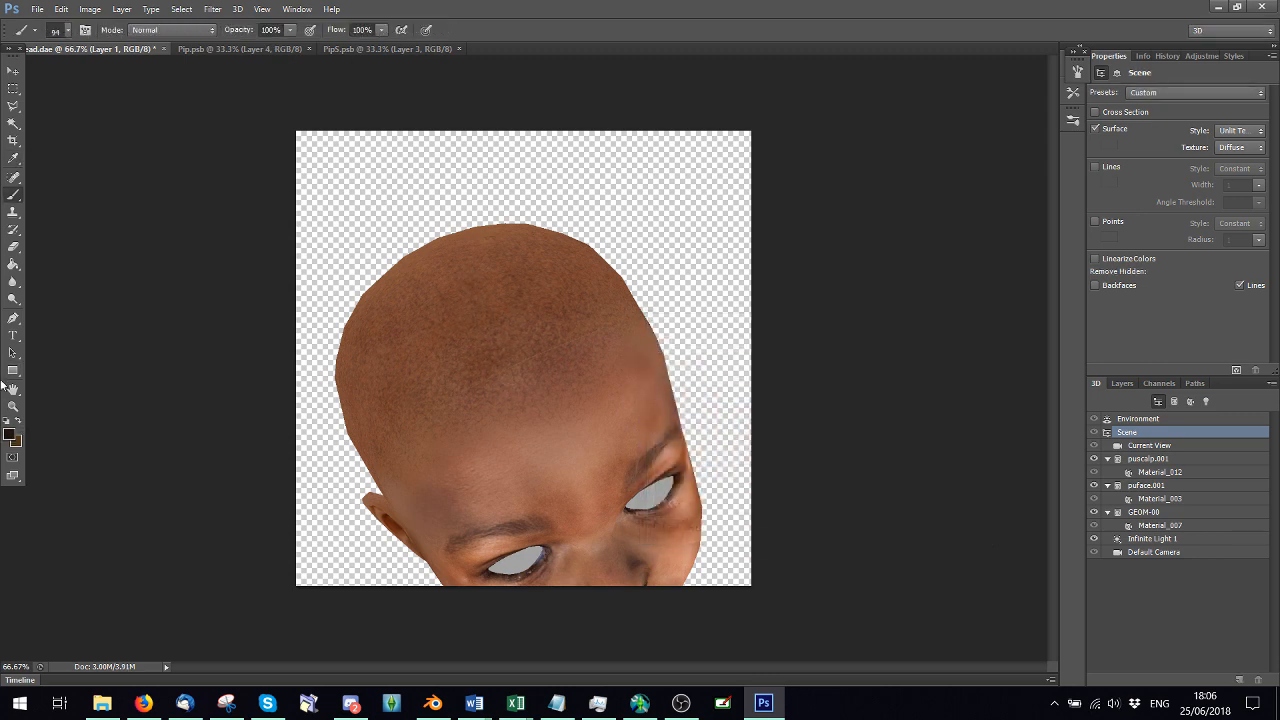
click(954, 344)
Set the background colour to brown #7b4e29 and paint darker short hair along the front of the scalp
click(17, 441)
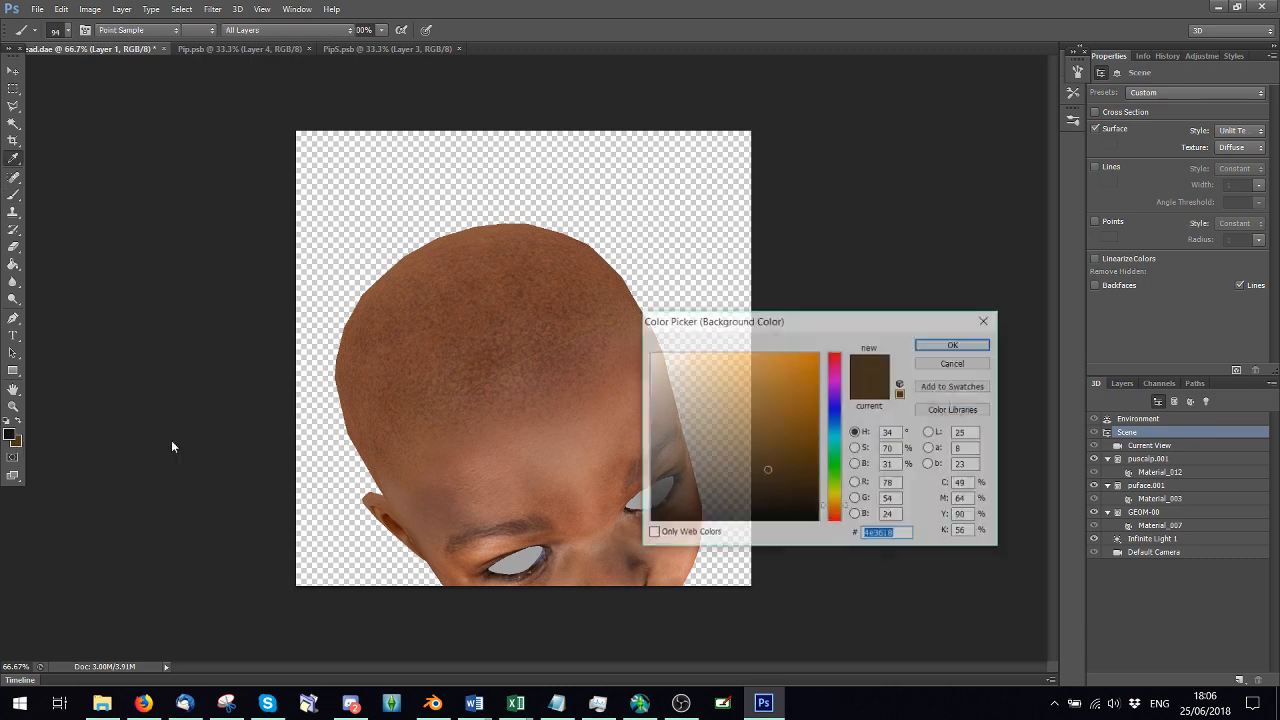
click(836, 506)
click(836, 514)
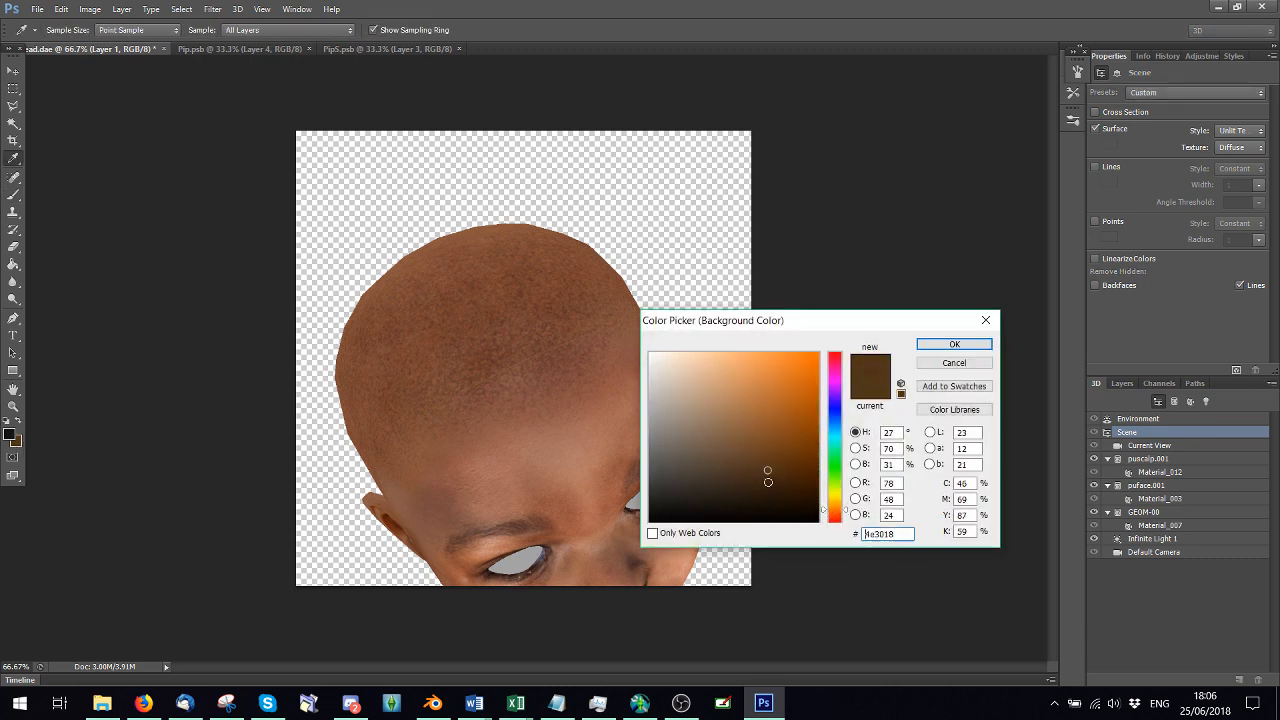
click(730, 430)
drag(730, 430, 763, 440)
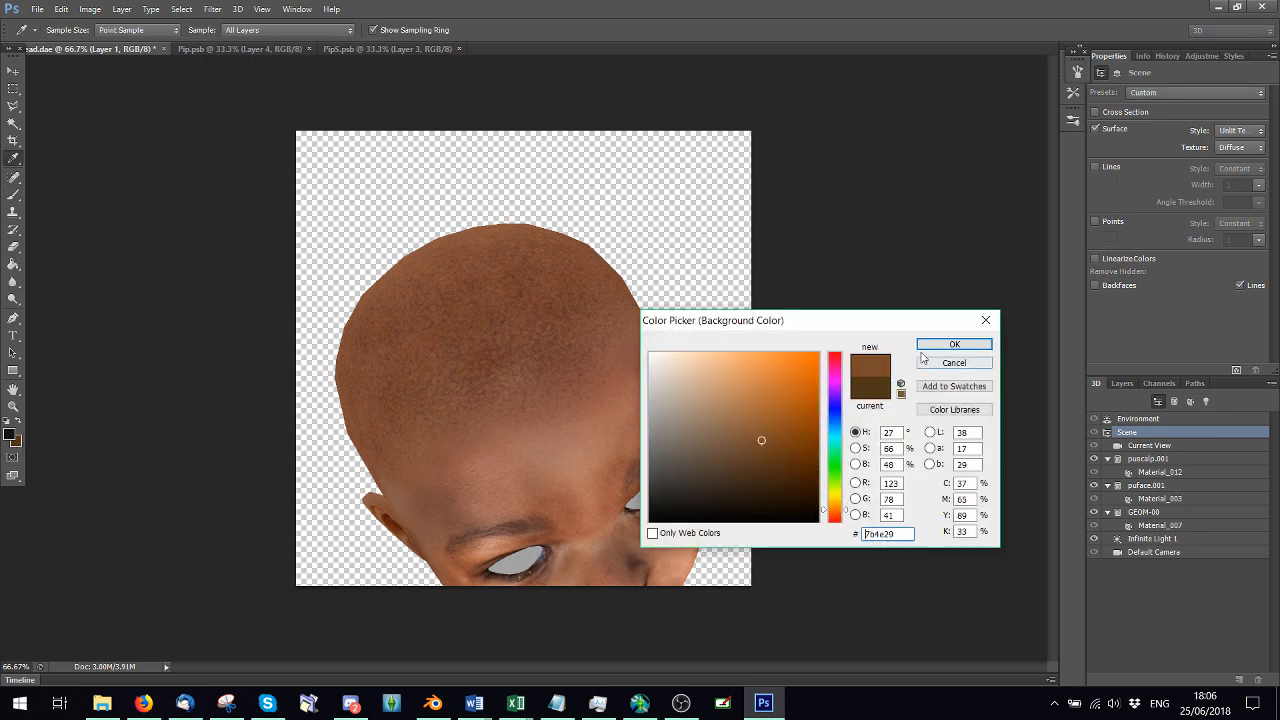
click(954, 344)
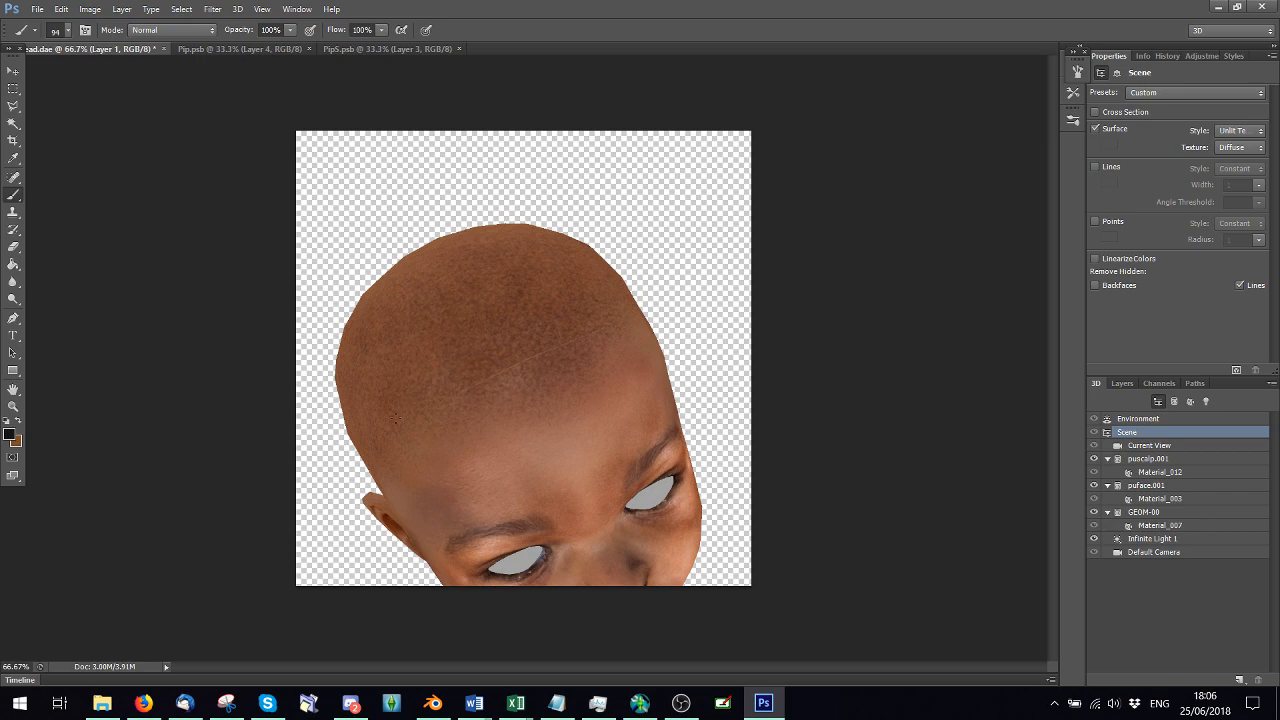
Turn the head to its right profile and paint darker short hair over the right side above the ear
click(13, 72)
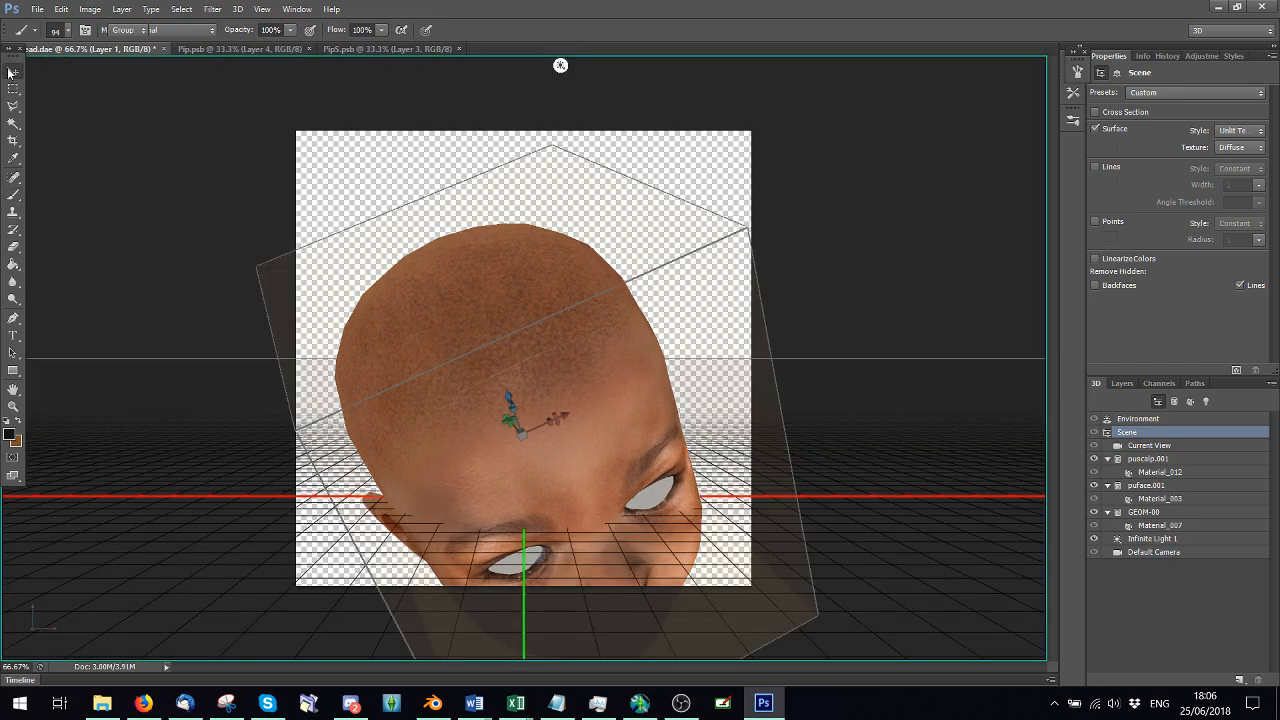
drag(145, 245, 277, 222)
click(13, 195)
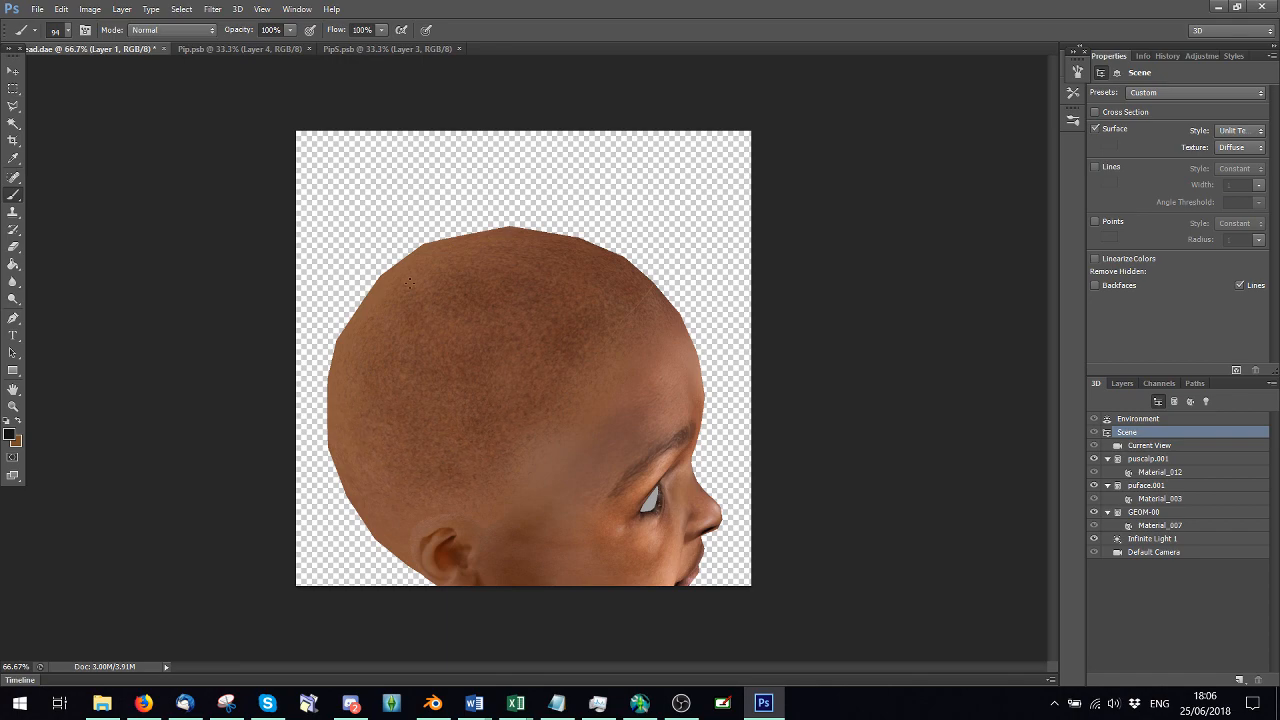
Turn the head to its left side, tilt the crown forward and paint darker short hair from hairline to ear
click(13, 71)
drag(137, 421, 193, 455)
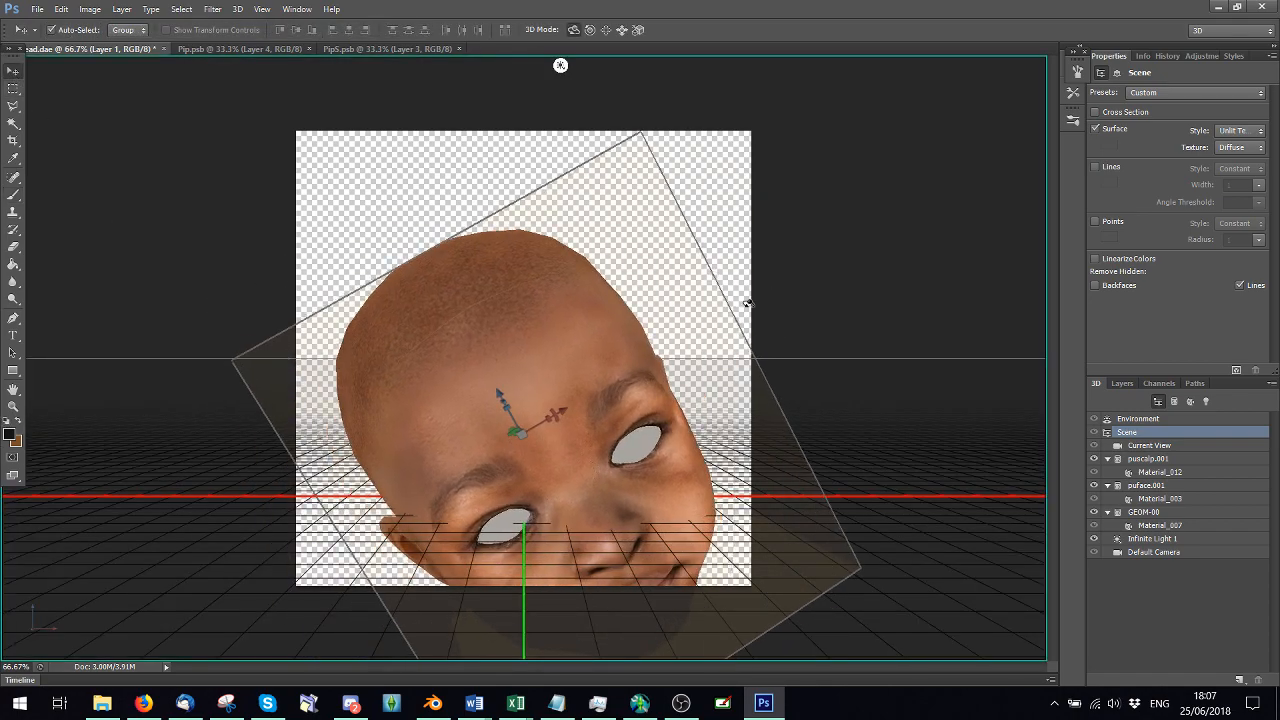
drag(748, 303, 851, 503)
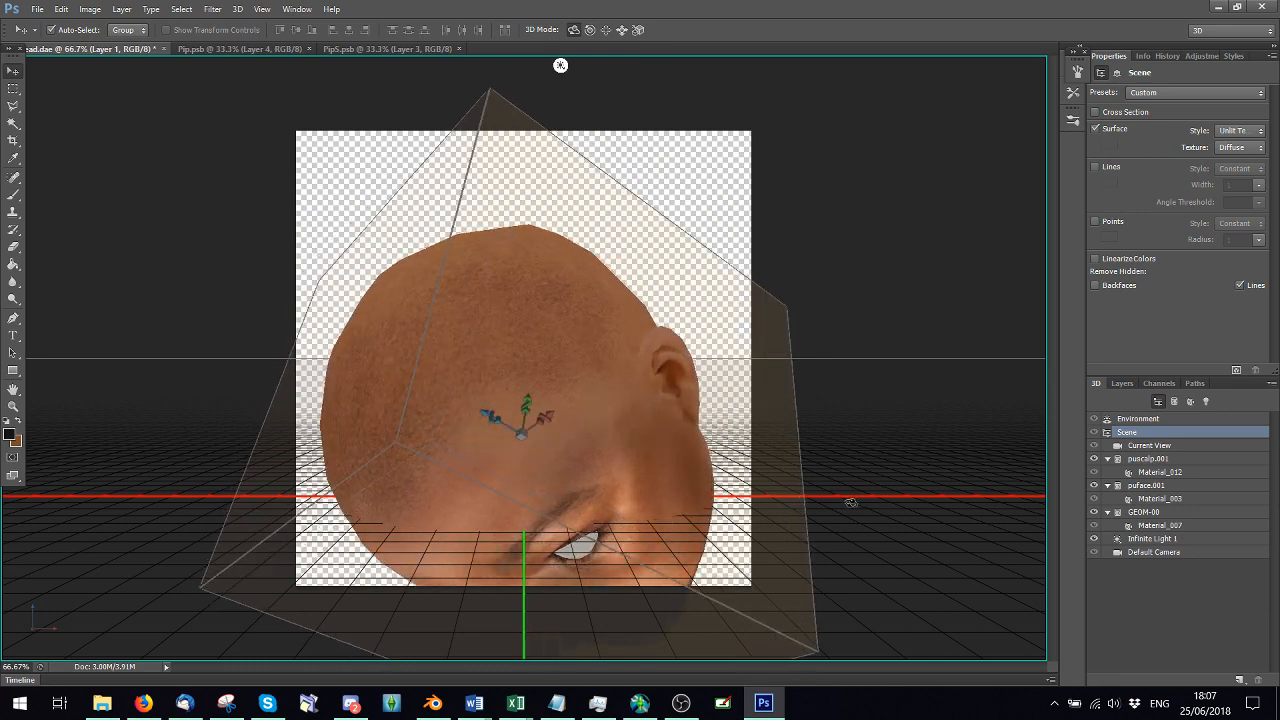
click(14, 195)
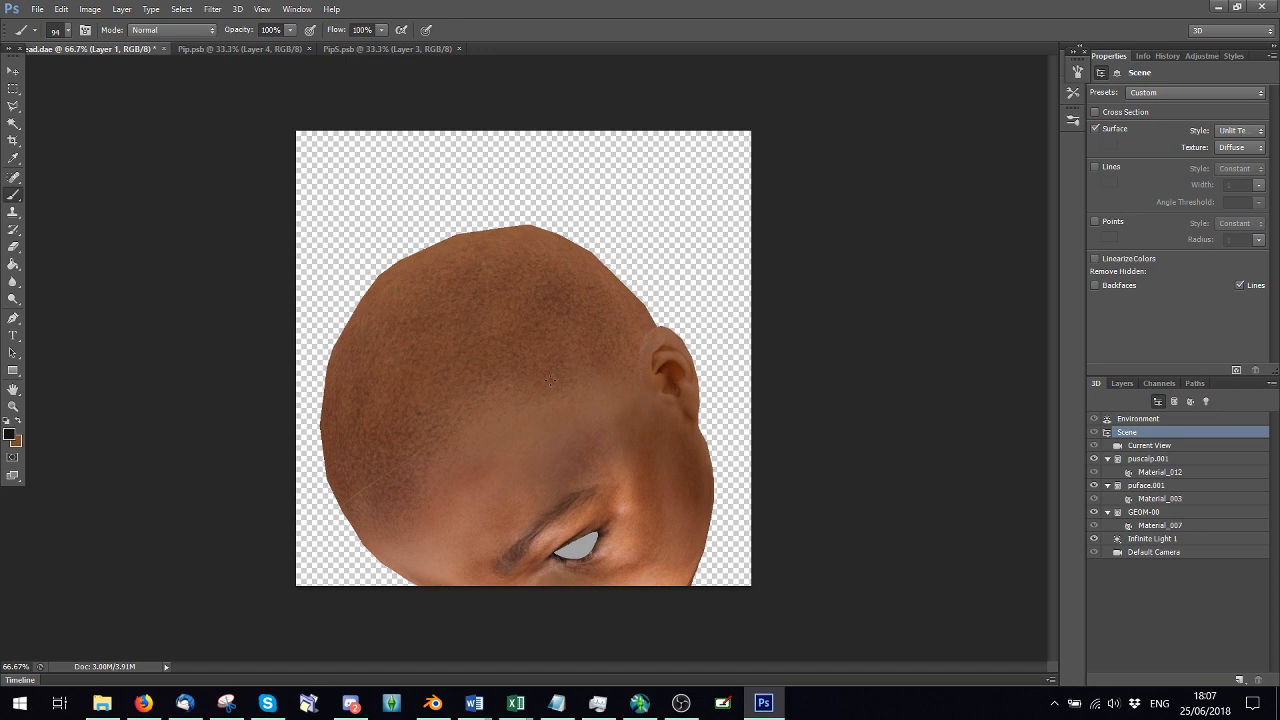
Turn the head to face forward and switch to a different custom hair brush at 66 px
click(13, 71)
drag(104, 299, 691, 301)
drag(828, 311, 753, 461)
mouse_move(139, 297)
mouse_down()
mouse_move(233, 154)
mouse_move(191, 71)
mouse_move(113, 523)
mouse_move(60, 500)
mouse_move(82, 524)
mouse_up()
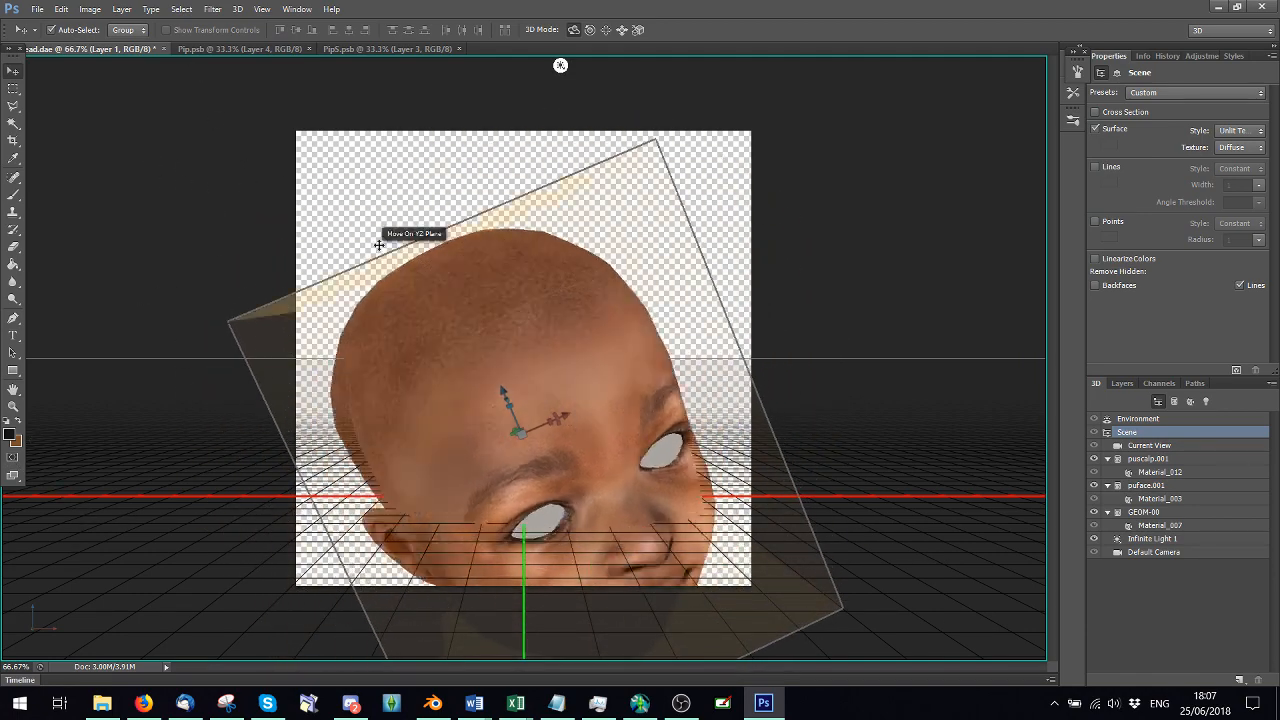
click(13, 196)
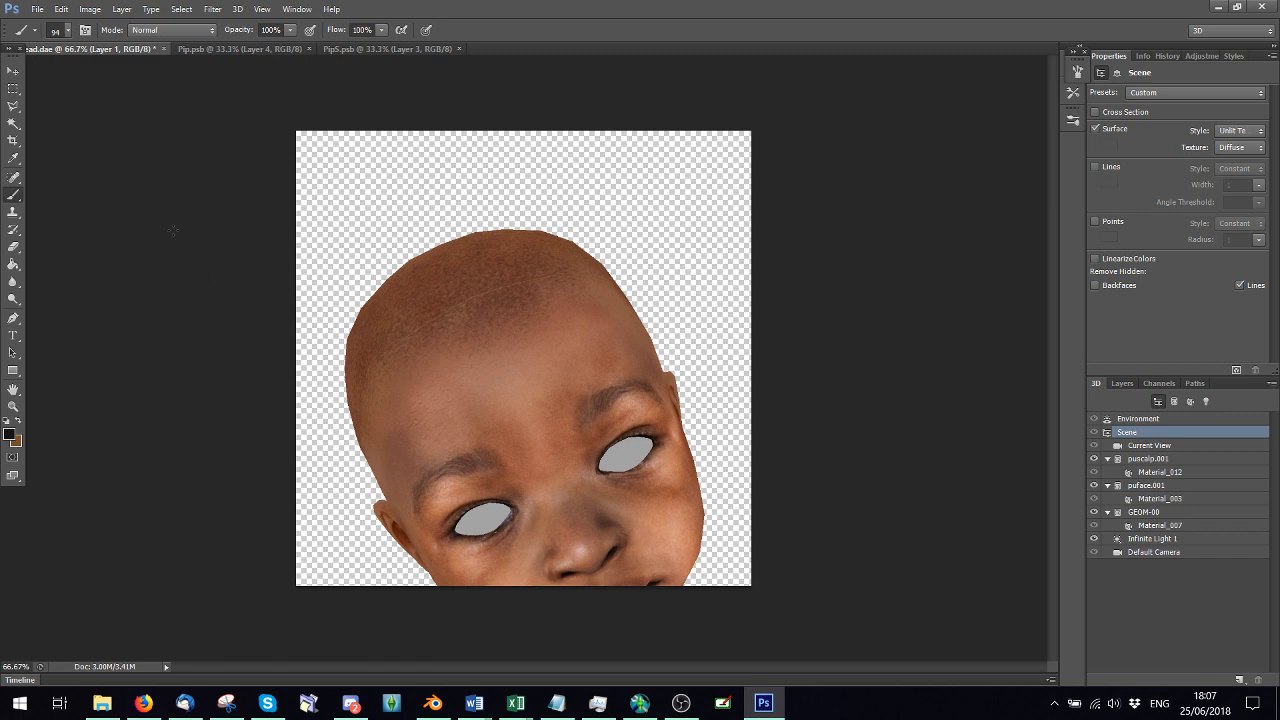
click(58, 31)
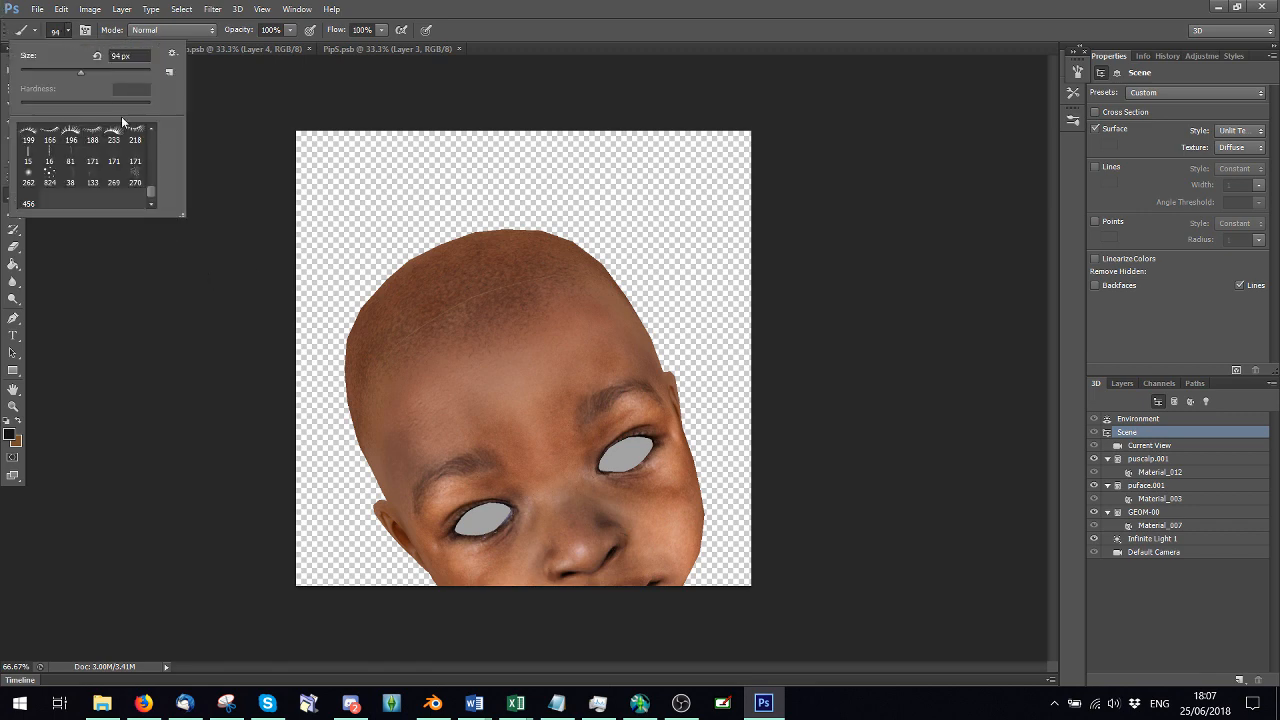
click(140, 181)
Try a hair stroke at 100% opacity on the front centre of the scalp and undo it
mouse_move(485, 268)
mouse_down()
mouse_move(490, 300)
mouse_move(496, 262)
mouse_up()
click(60, 9)
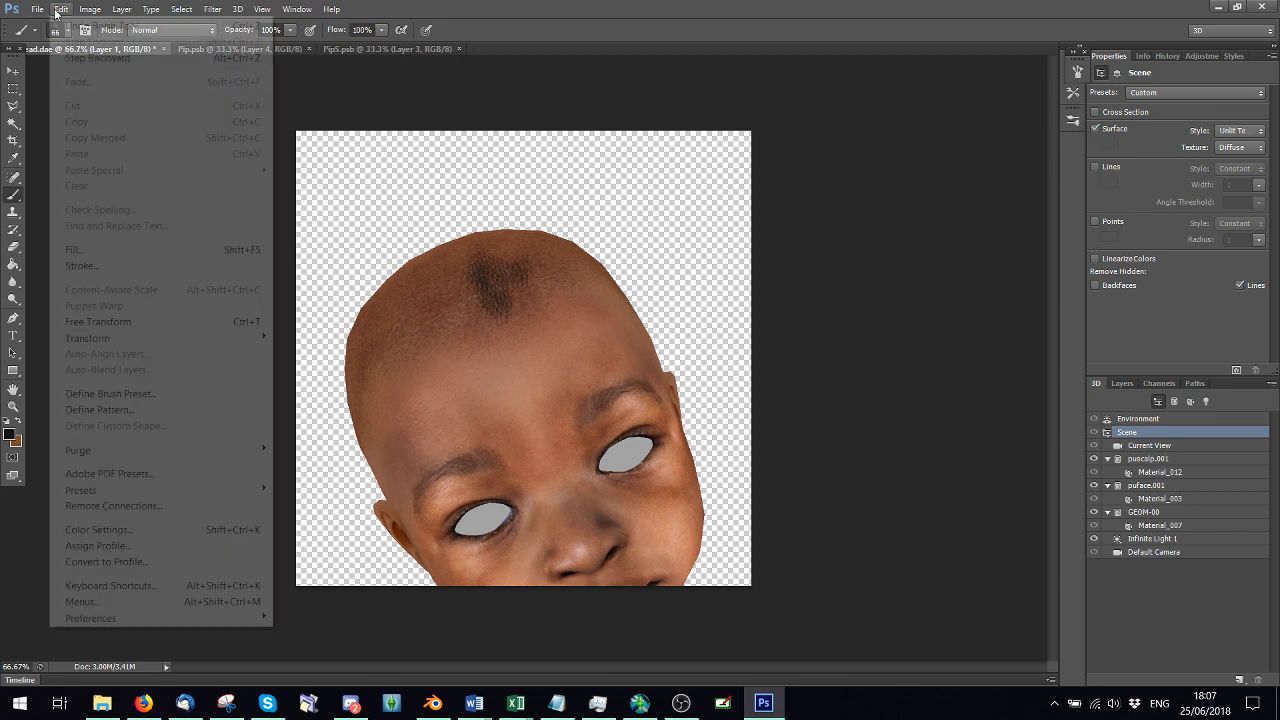
click(90, 57)
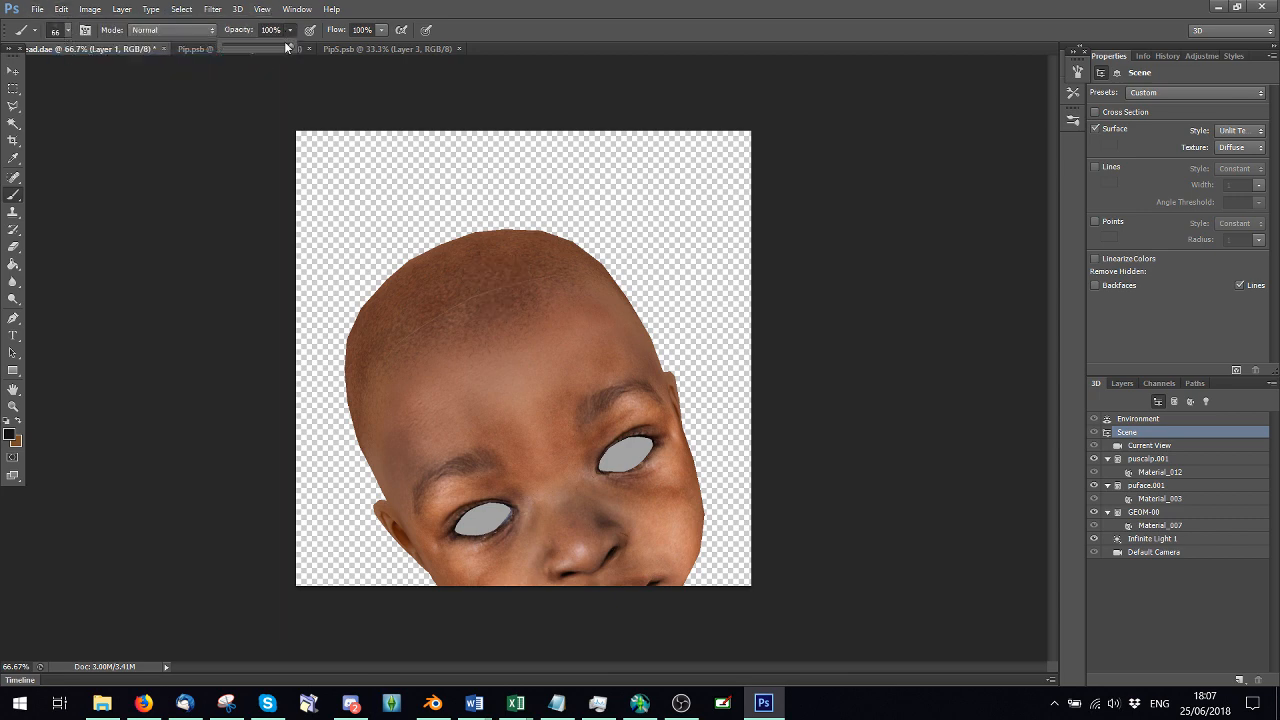
Set the brush opacity to 45% and turn on Scattering and Color Dynamics for the hair brush
drag(285, 47, 254, 48)
click(1078, 73)
click(755, 127)
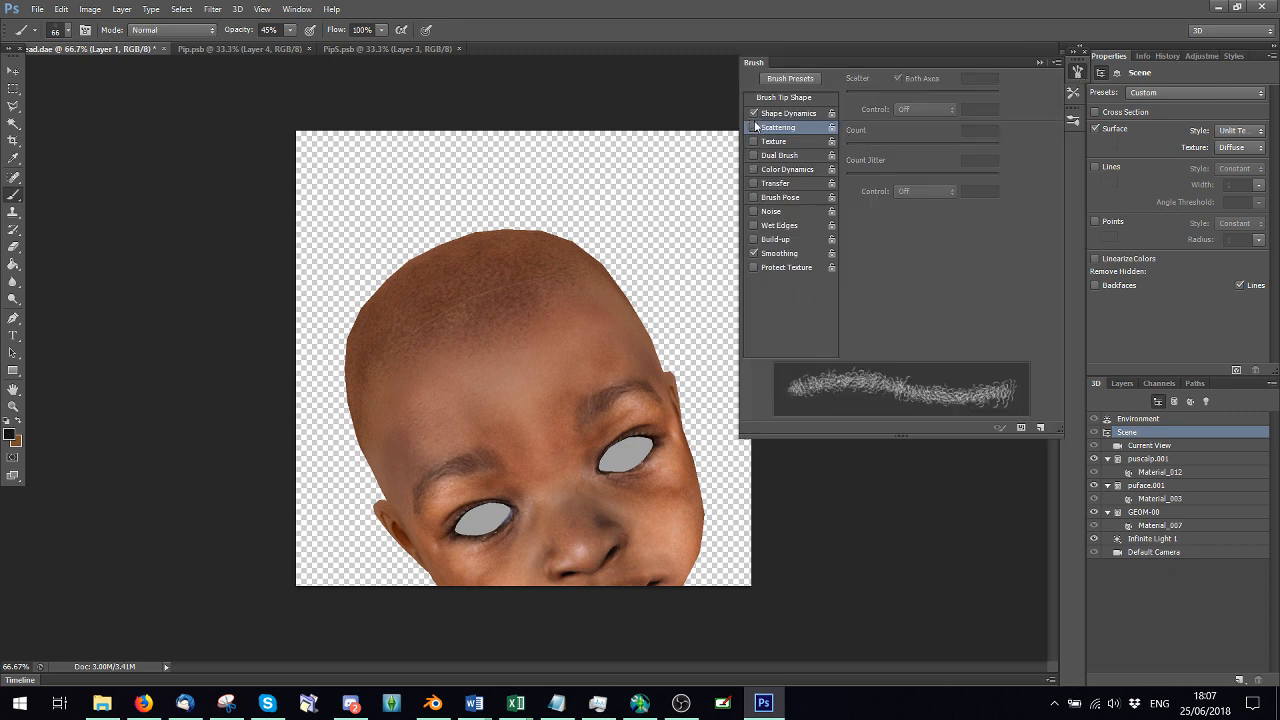
click(755, 127)
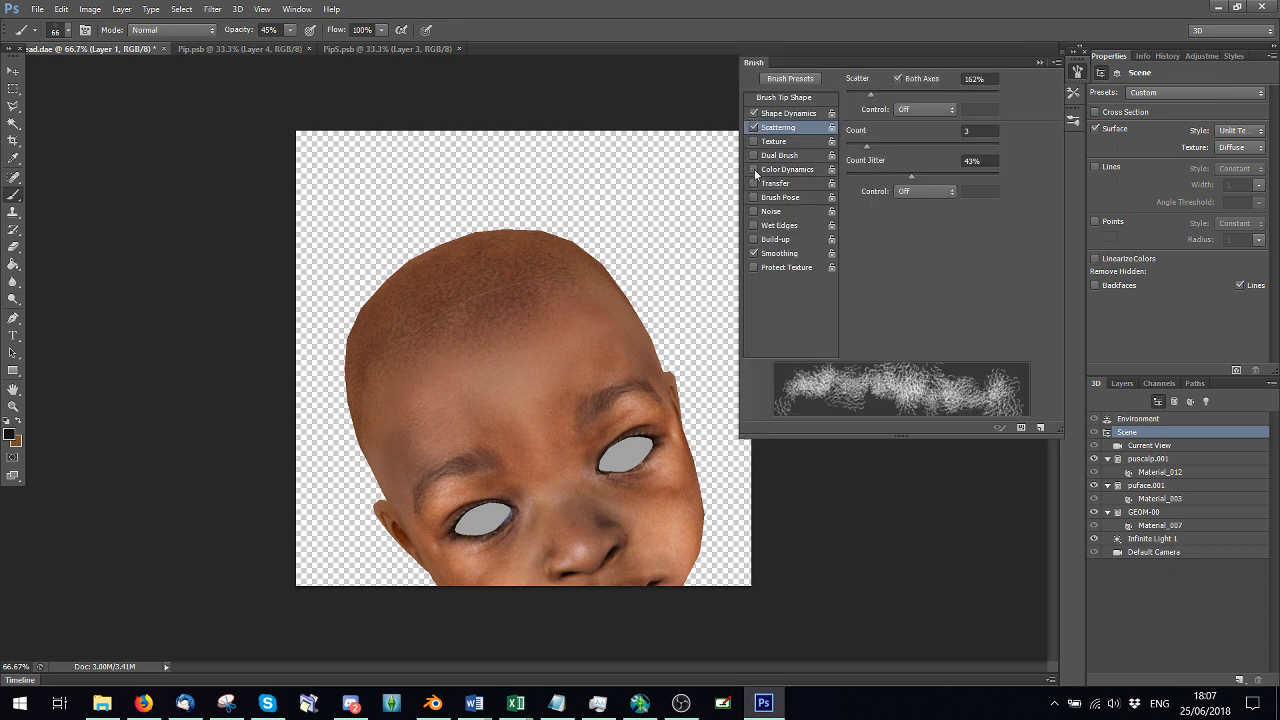
click(755, 171)
click(518, 311)
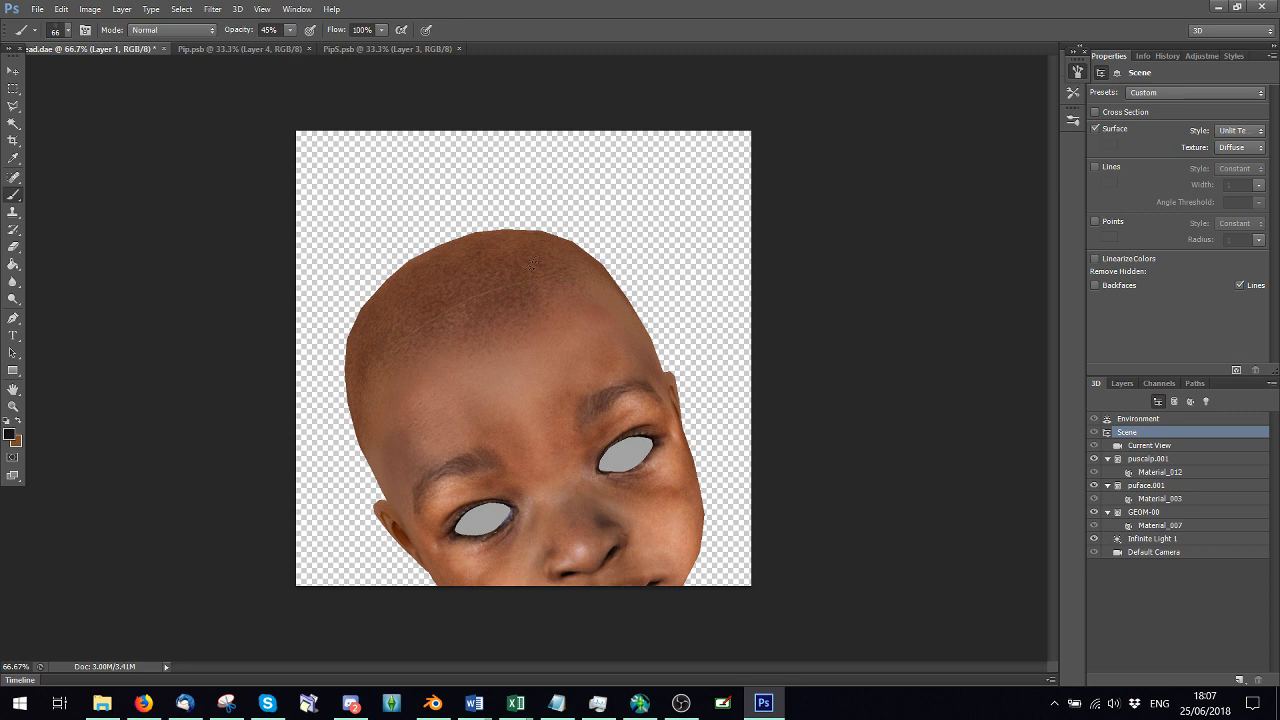
Try hair strokes at 45% opacity across the front of the scalp and undo them
mouse_move(532, 264)
mouse_down()
mouse_move(454, 287)
mouse_move(459, 320)
mouse_move(490, 294)
mouse_move(450, 275)
mouse_move(546, 256)
mouse_move(485, 245)
mouse_move(431, 275)
mouse_move(411, 309)
mouse_up()
click(61, 9)
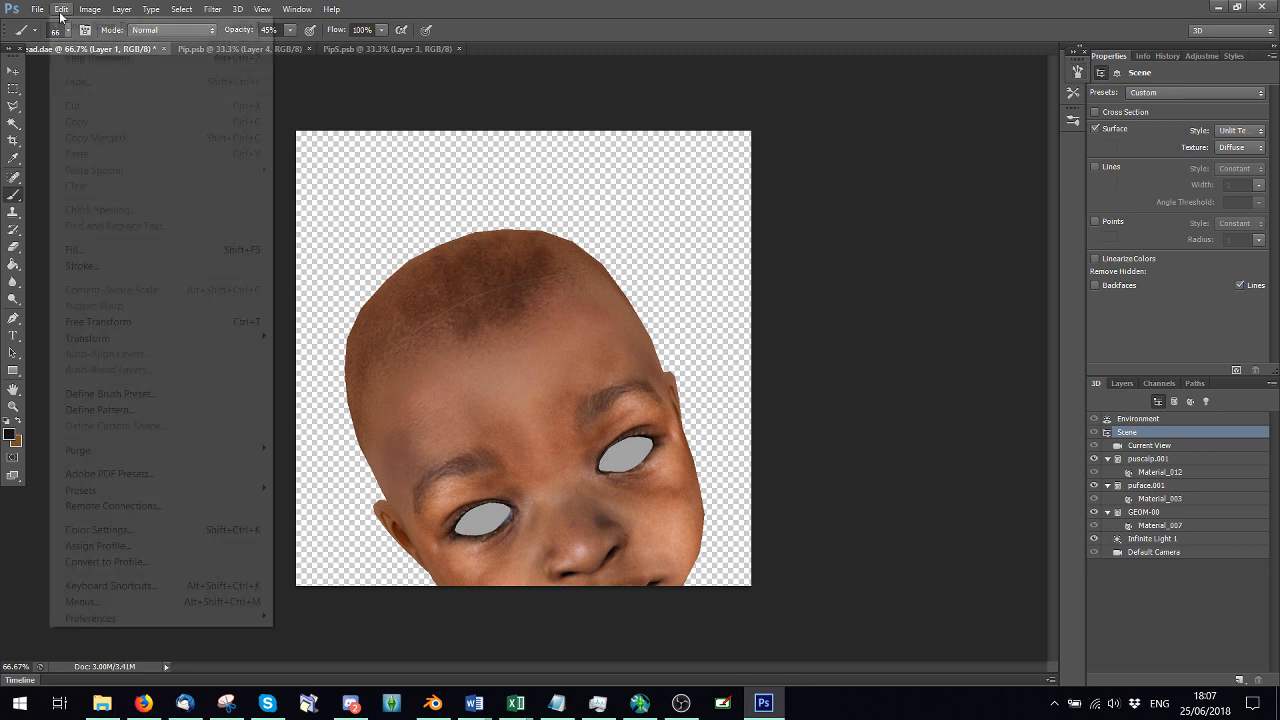
click(95, 57)
Lower the brush opacity to 25% and paint soft hair over the front of the scalp
drag(290, 29, 285, 50)
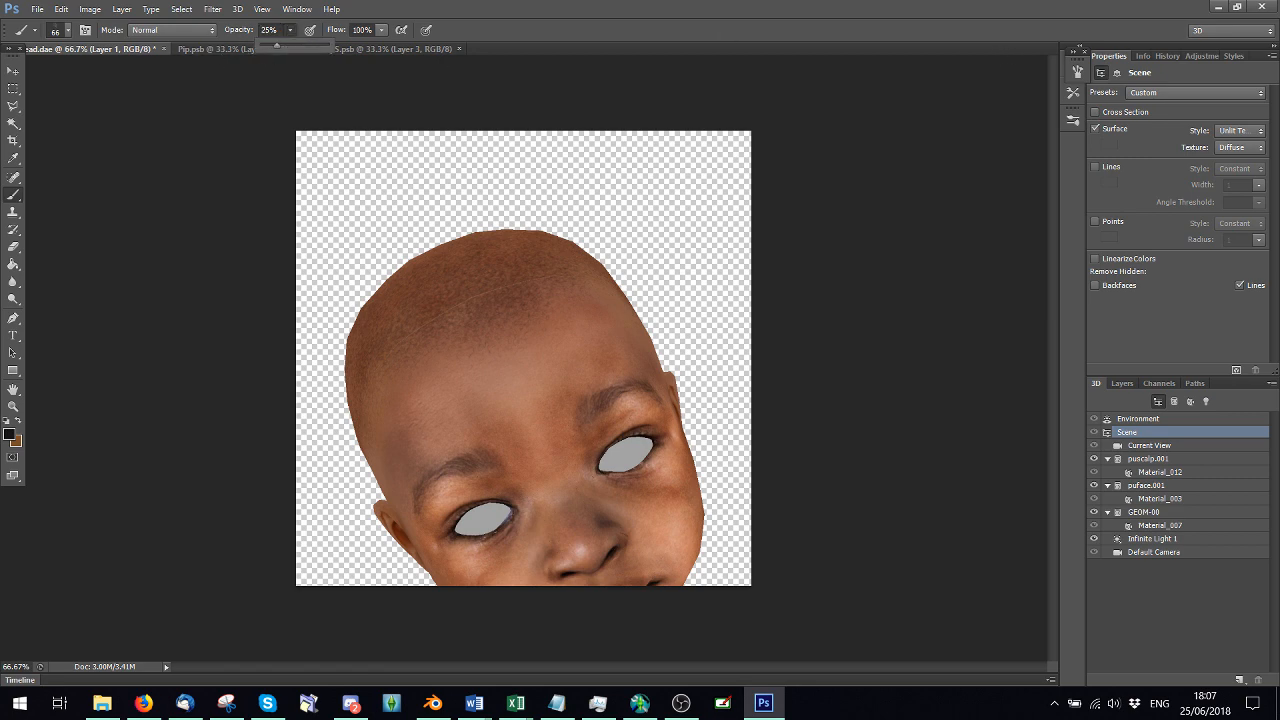
key(Return)
mouse_move(505, 256)
mouse_down()
mouse_move(498, 292)
mouse_move(470, 312)
mouse_up()
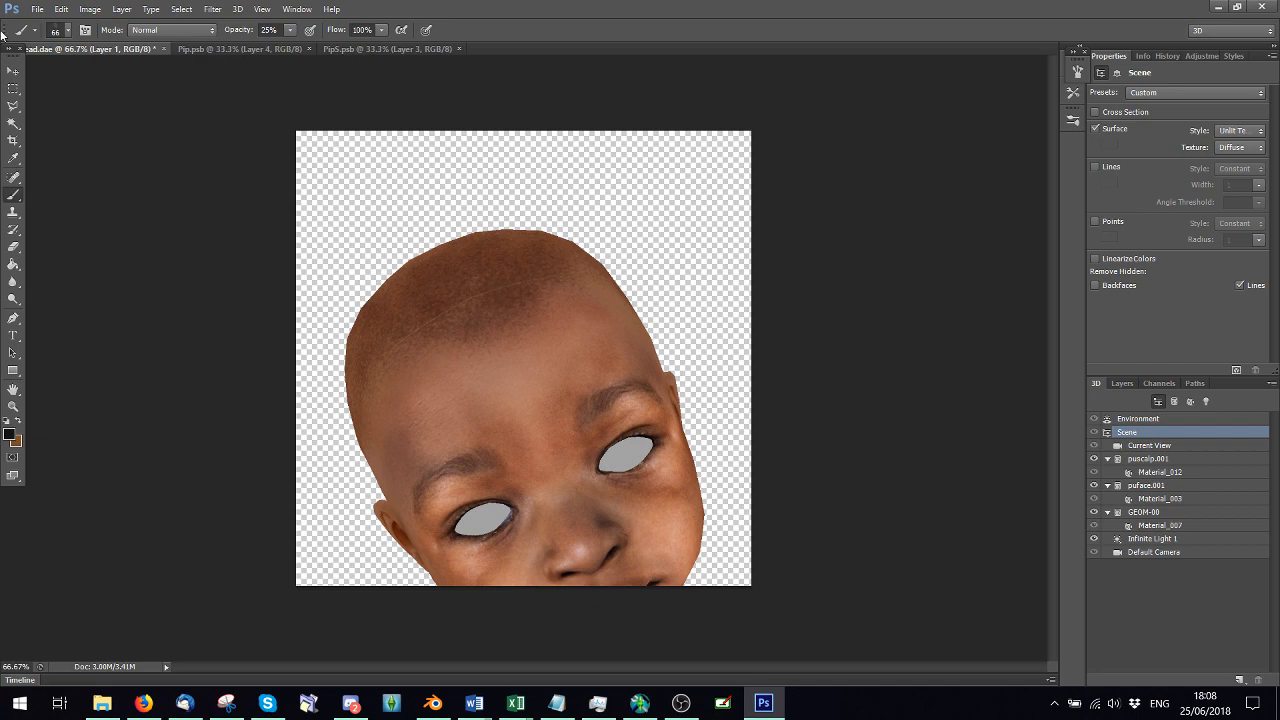
Tilt the head forward and paint soft hair at 25% opacity over the right side and crown of the scalp
click(13, 71)
mouse_move(118, 196)
mouse_down()
mouse_move(237, 217)
mouse_move(242, 276)
mouse_move(157, 323)
mouse_up()
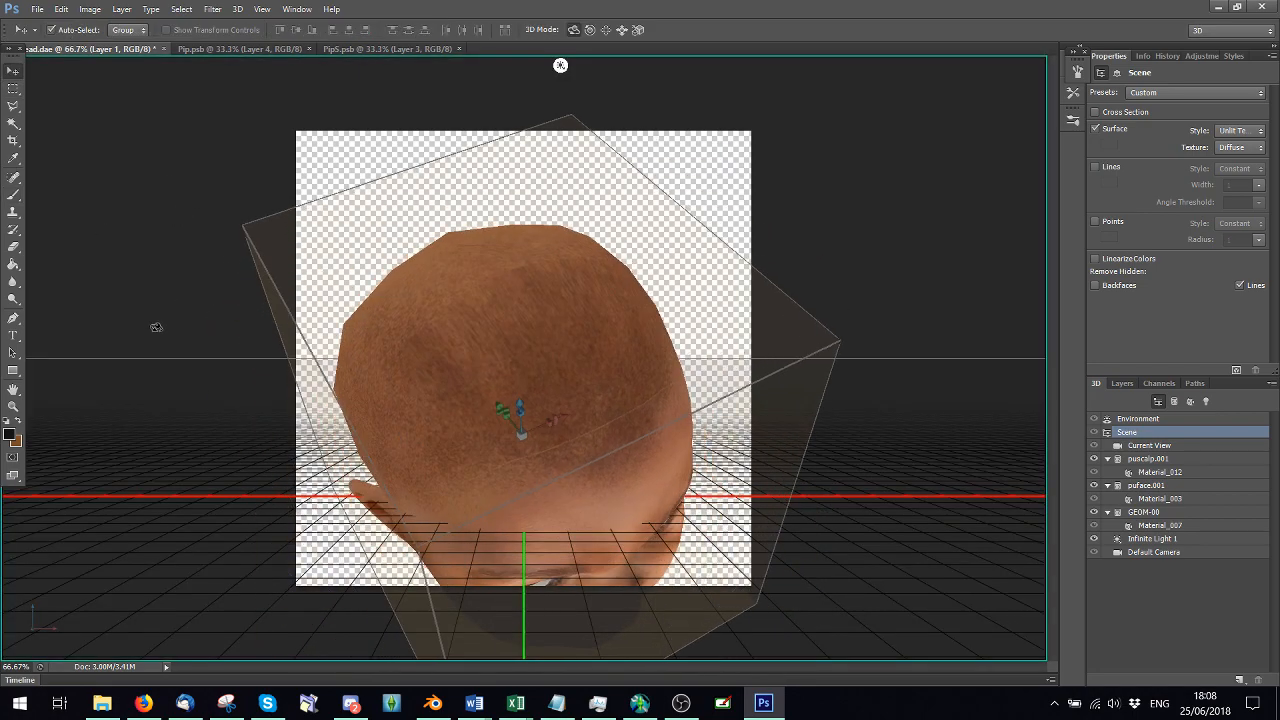
click(13, 195)
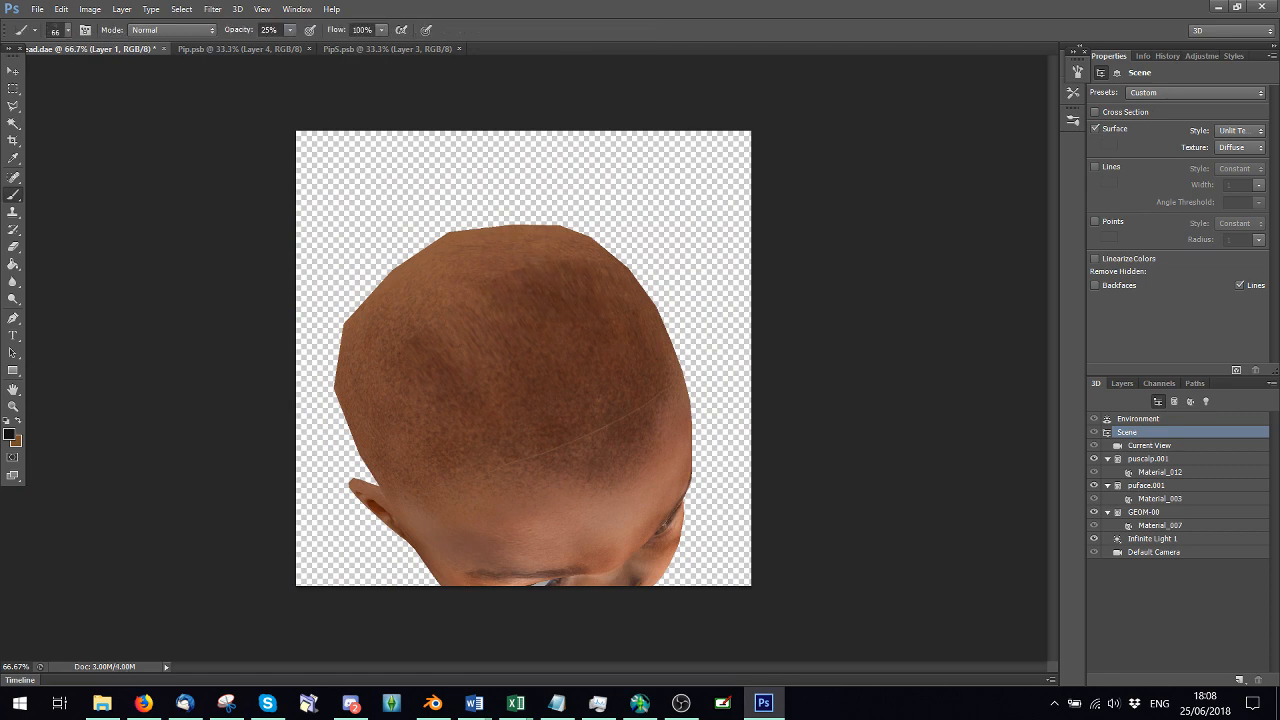
drag(484, 292, 469, 339)
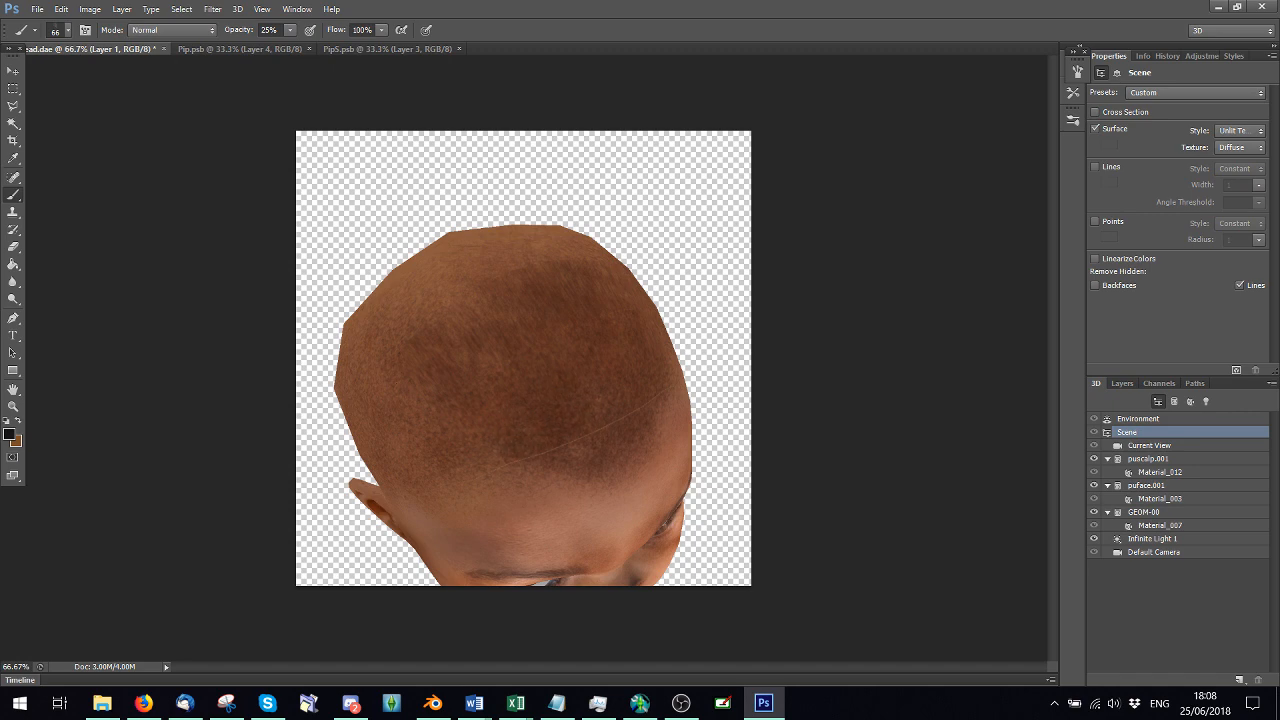
mouse_move(410, 284)
mouse_down()
mouse_move(434, 302)
mouse_move(388, 308)
mouse_up()
drag(438, 269, 419, 286)
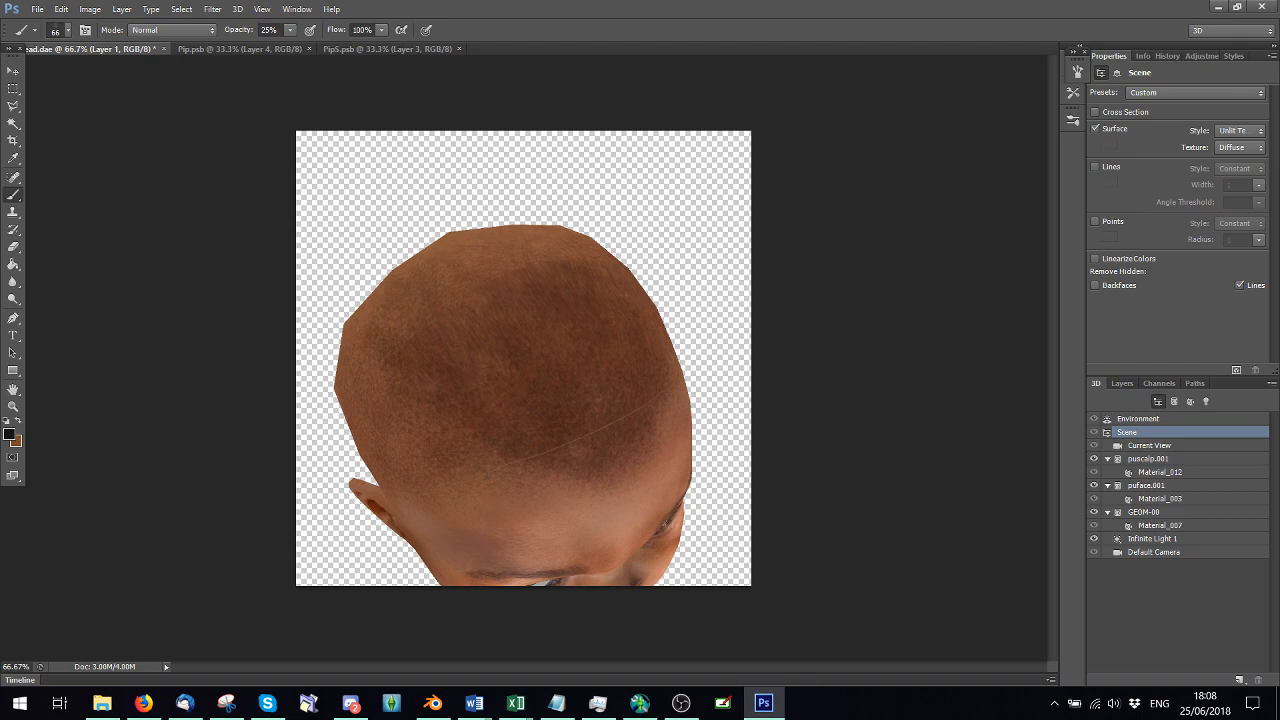
mouse_move(484, 253)
mouse_down()
mouse_move(467, 260)
mouse_move(484, 246)
mouse_move(545, 254)
mouse_up()
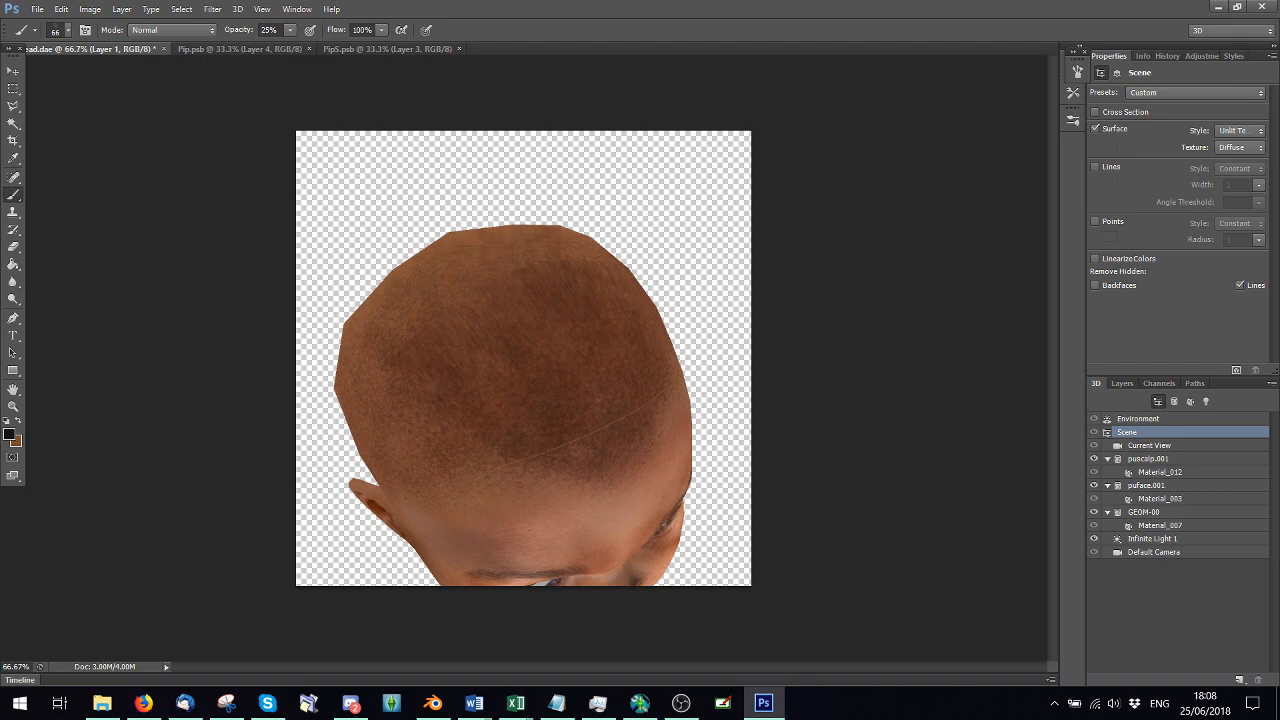
Turn the head to its left side and paint soft hair at 25% opacity over the upper left scalp
click(12, 71)
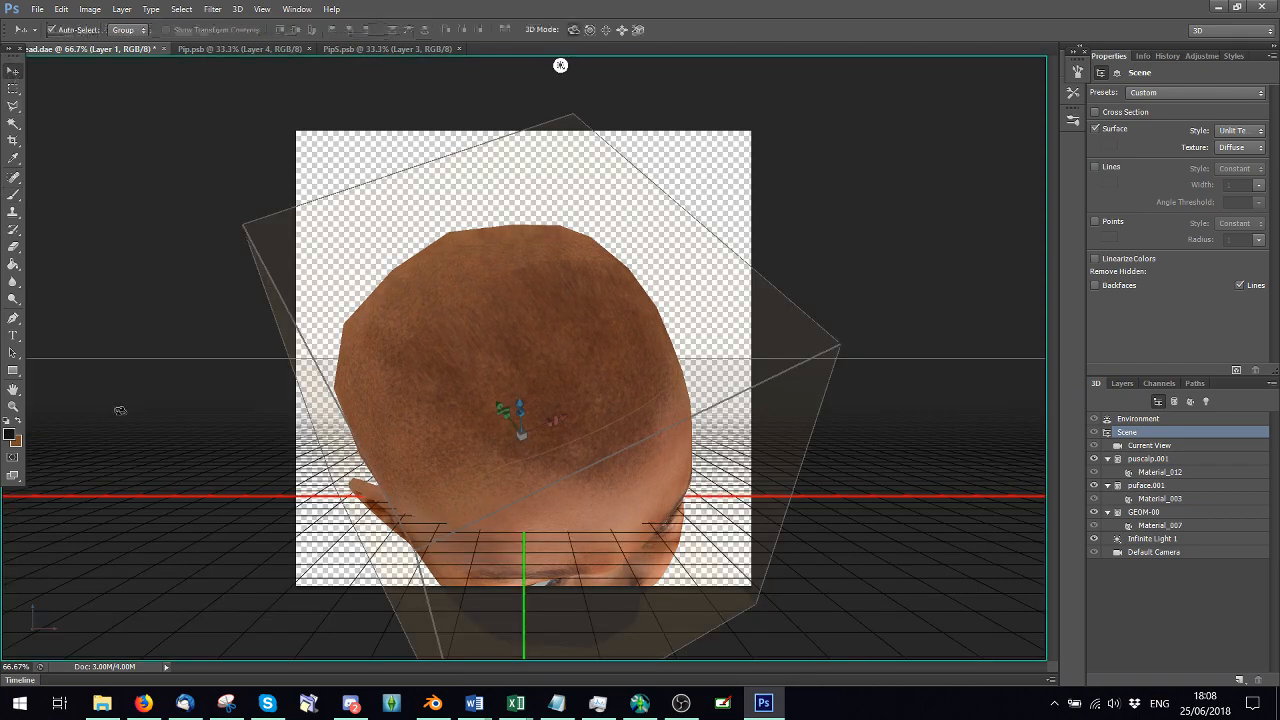
drag(121, 409, 2, 285)
click(13, 194)
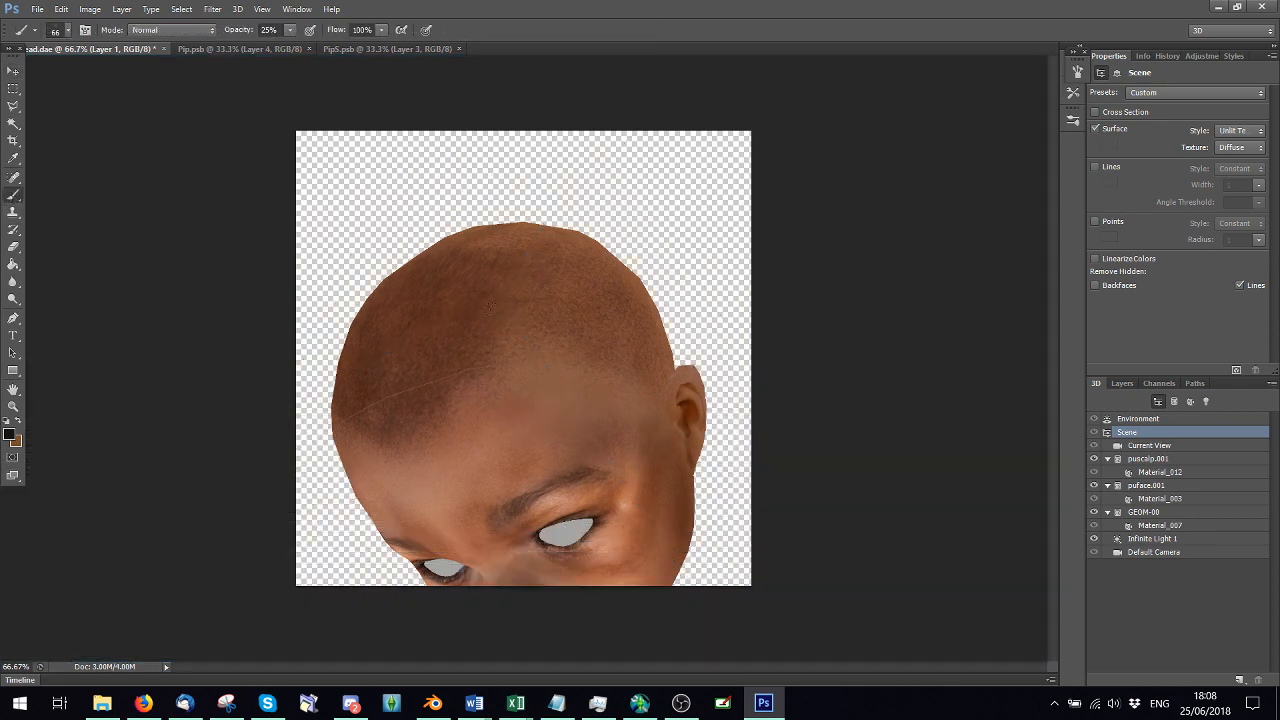
drag(484, 238, 446, 249)
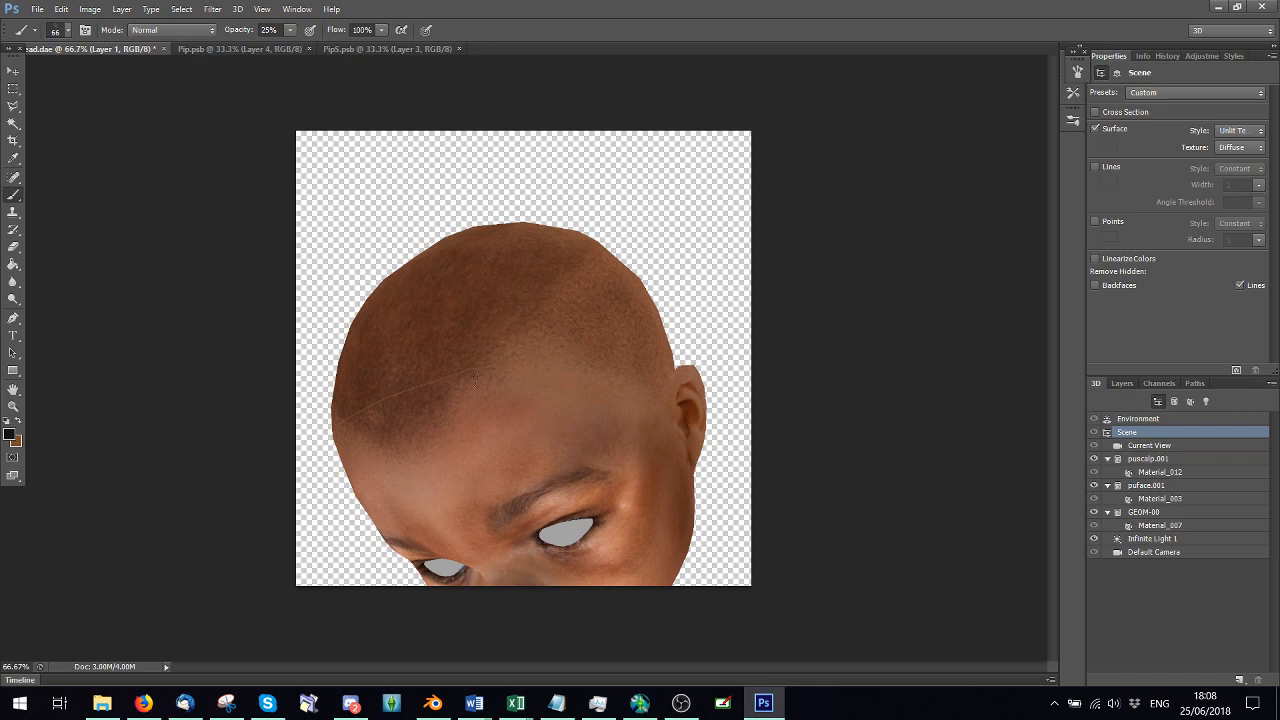
Examine the painted scalp hair from the side, from above and from the front
click(13, 71)
drag(76, 322, 95, 181)
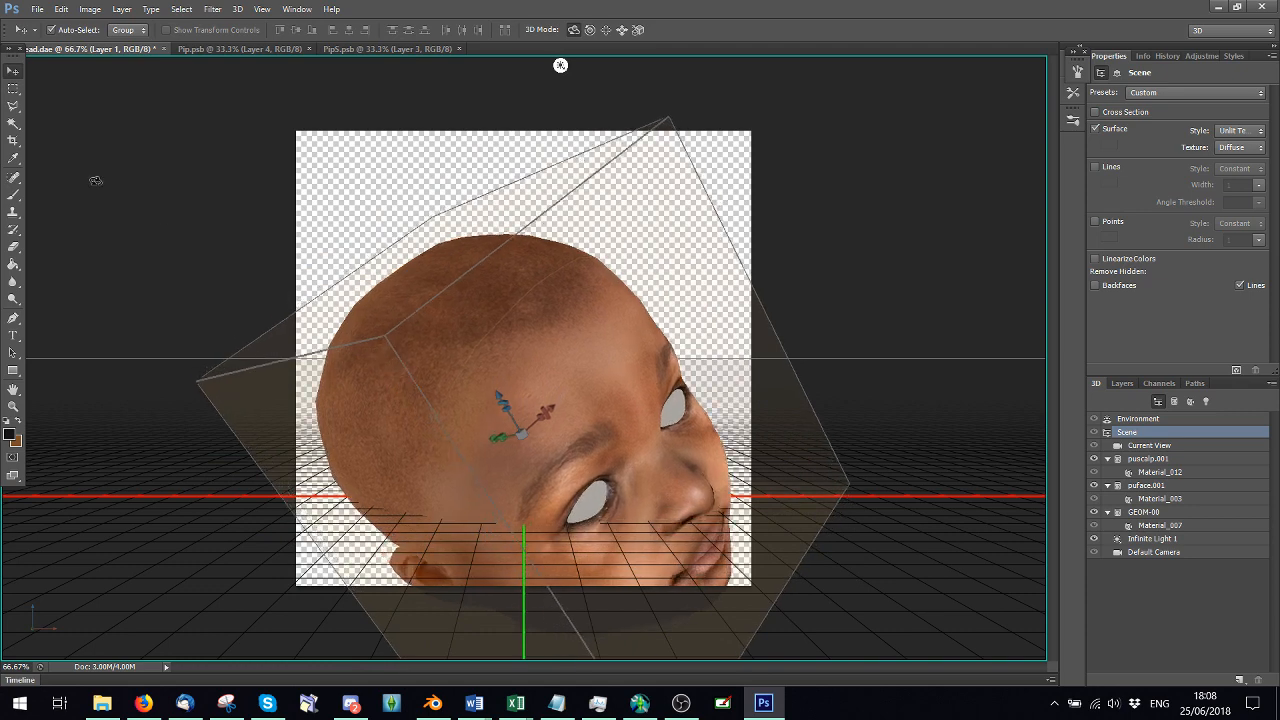
key(b)
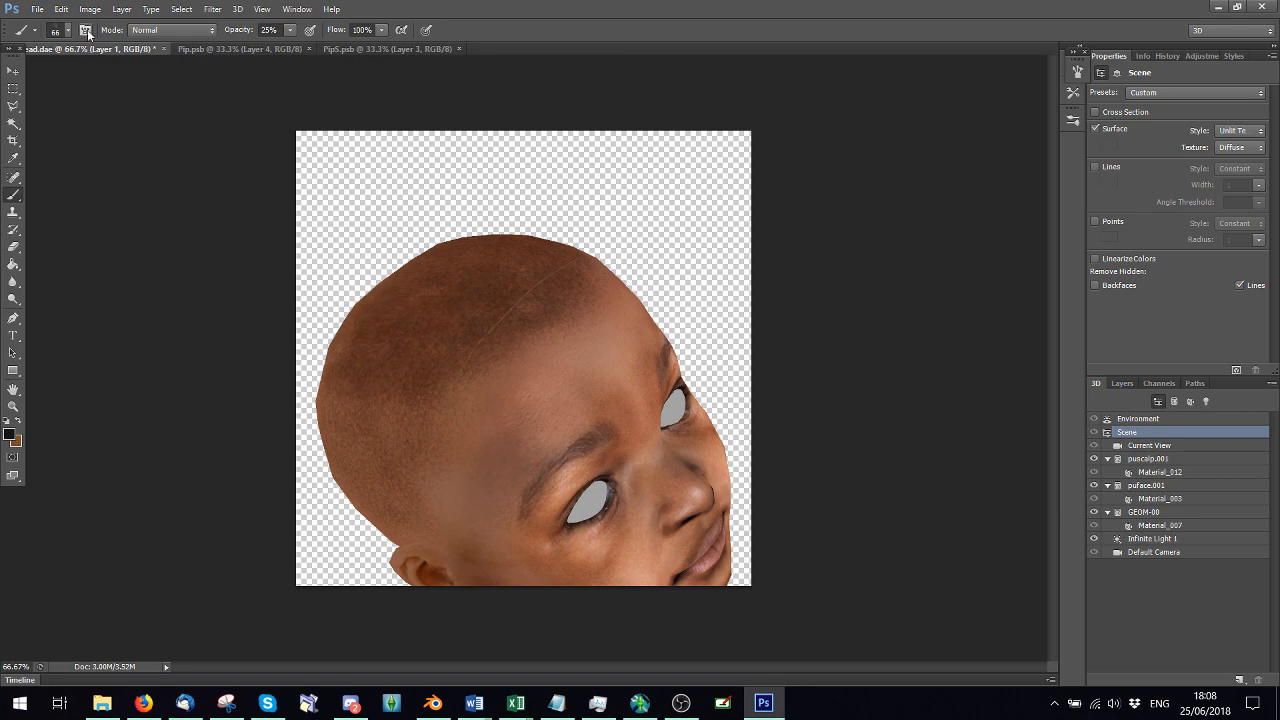
click(13, 71)
drag(118, 470, 48, 456)
drag(889, 275, 1012, 419)
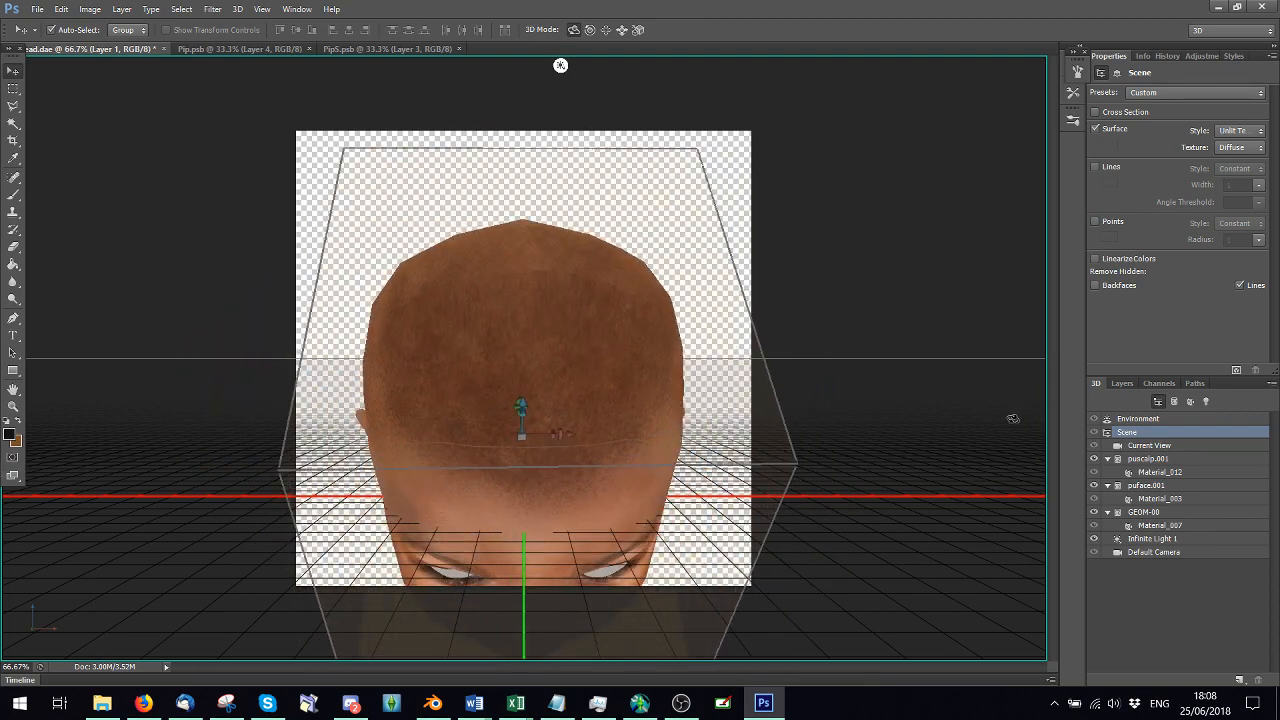
drag(166, 202, 139, 101)
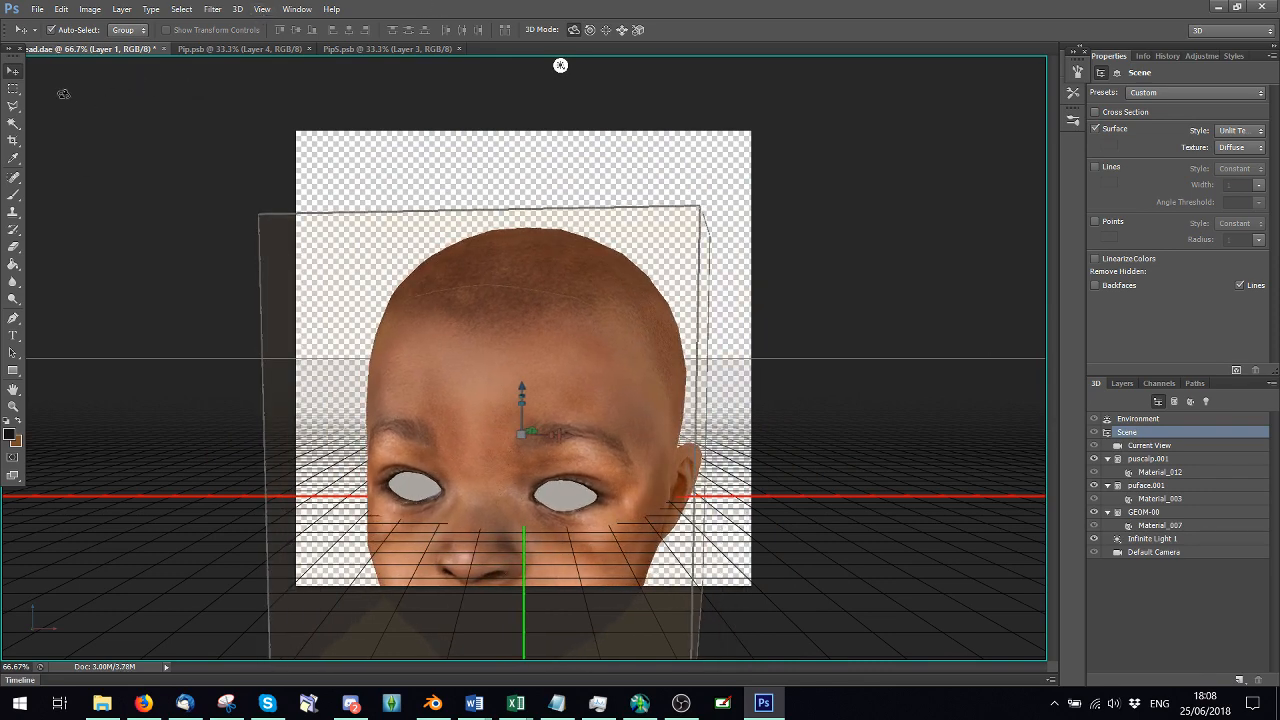
Raise the brush opacity to 100% and choose the 456 px brush preset at a size of 101 px
click(14, 194)
click(290, 32)
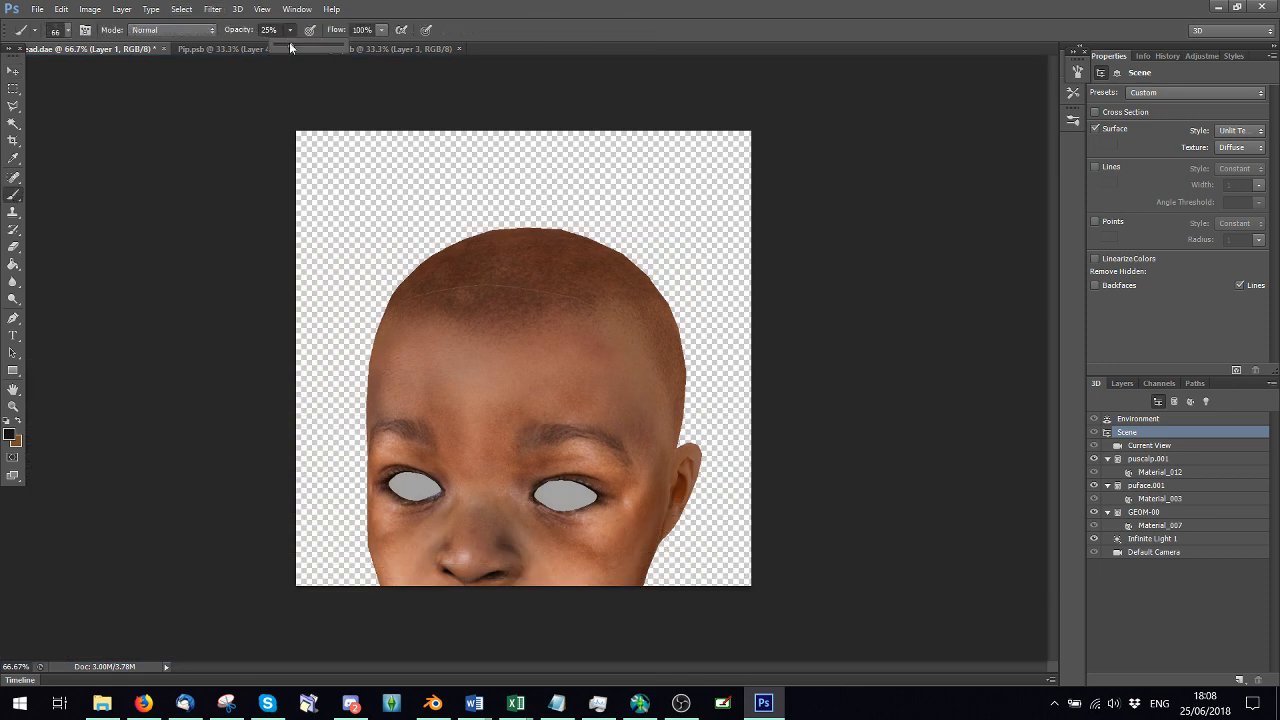
drag(290, 45, 426, 42)
click(68, 32)
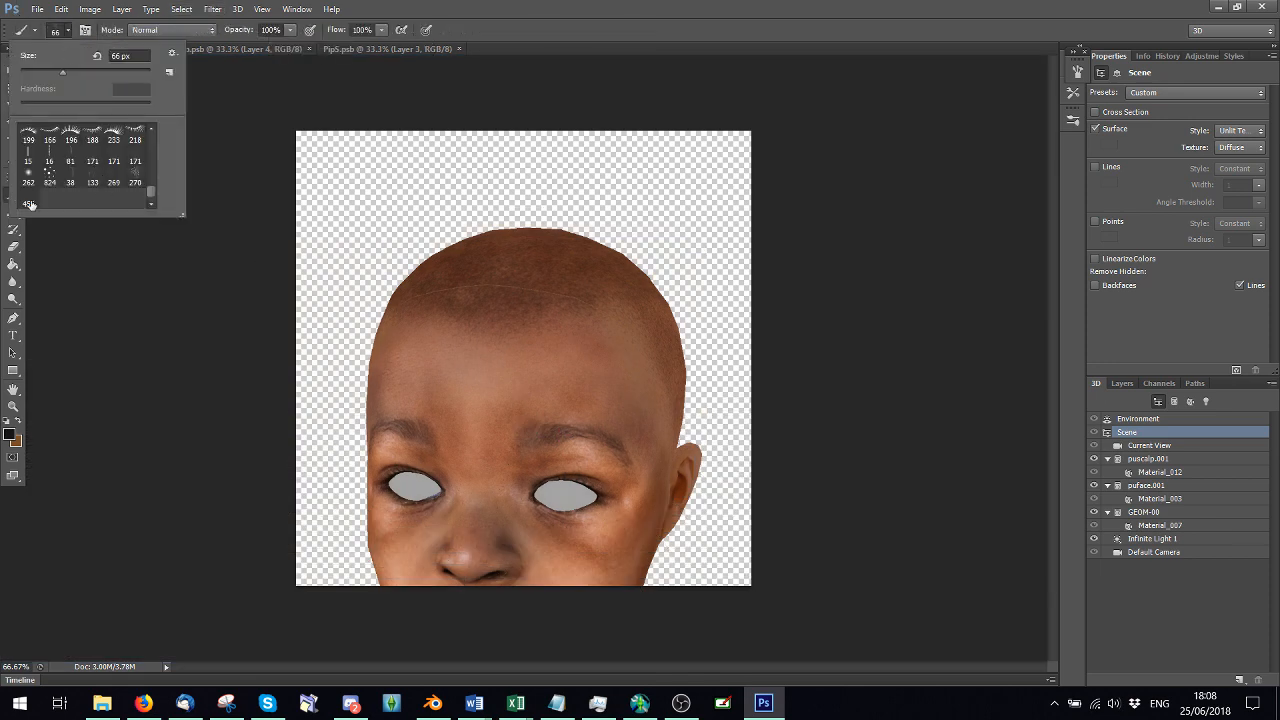
click(29, 203)
click(84, 74)
Try one dab of the 101 px brush on the hair above the forehead and undo it
click(606, 320)
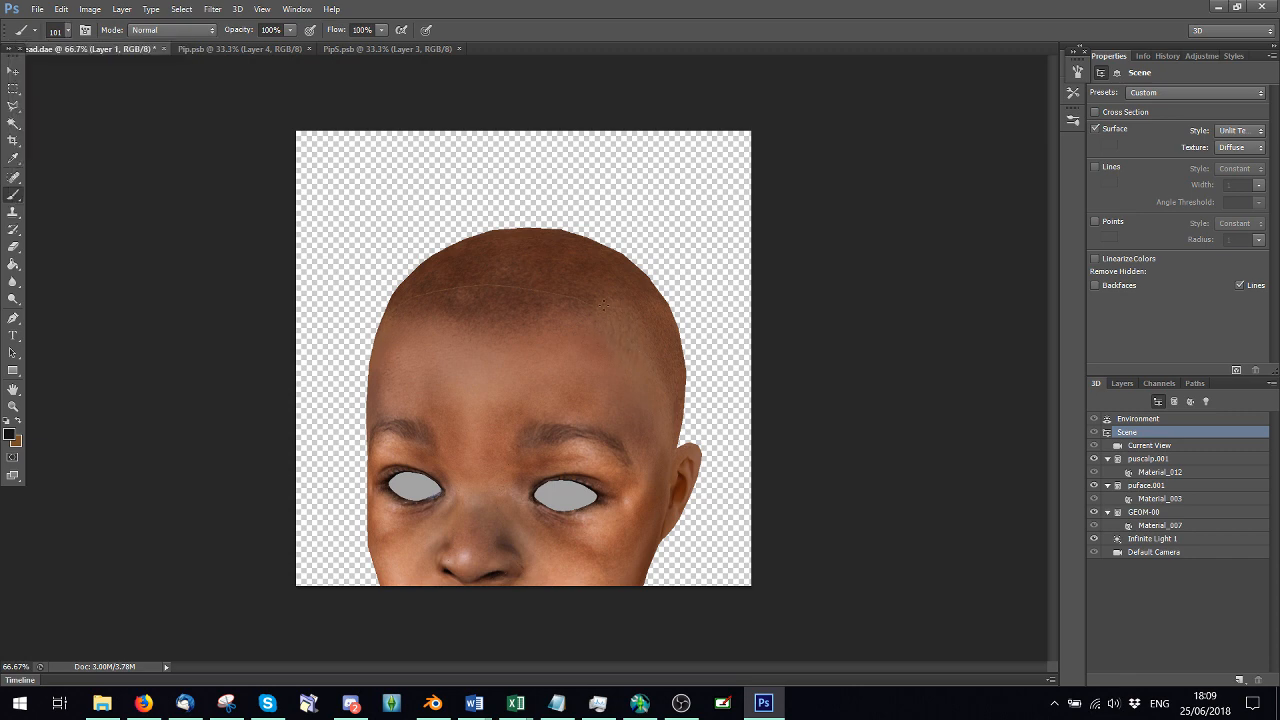
click(58, 12)
click(86, 60)
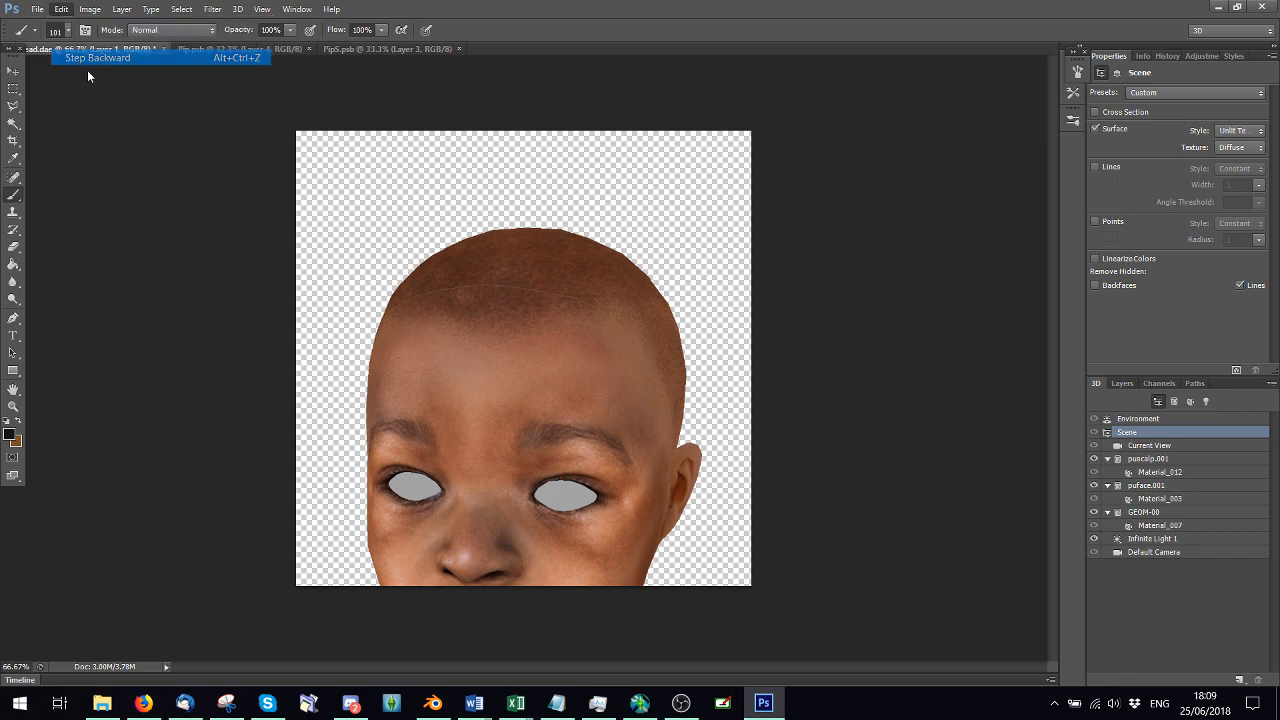
Face the head forward and close the Pip.psb and PipS.psb texture documents
click(13, 71)
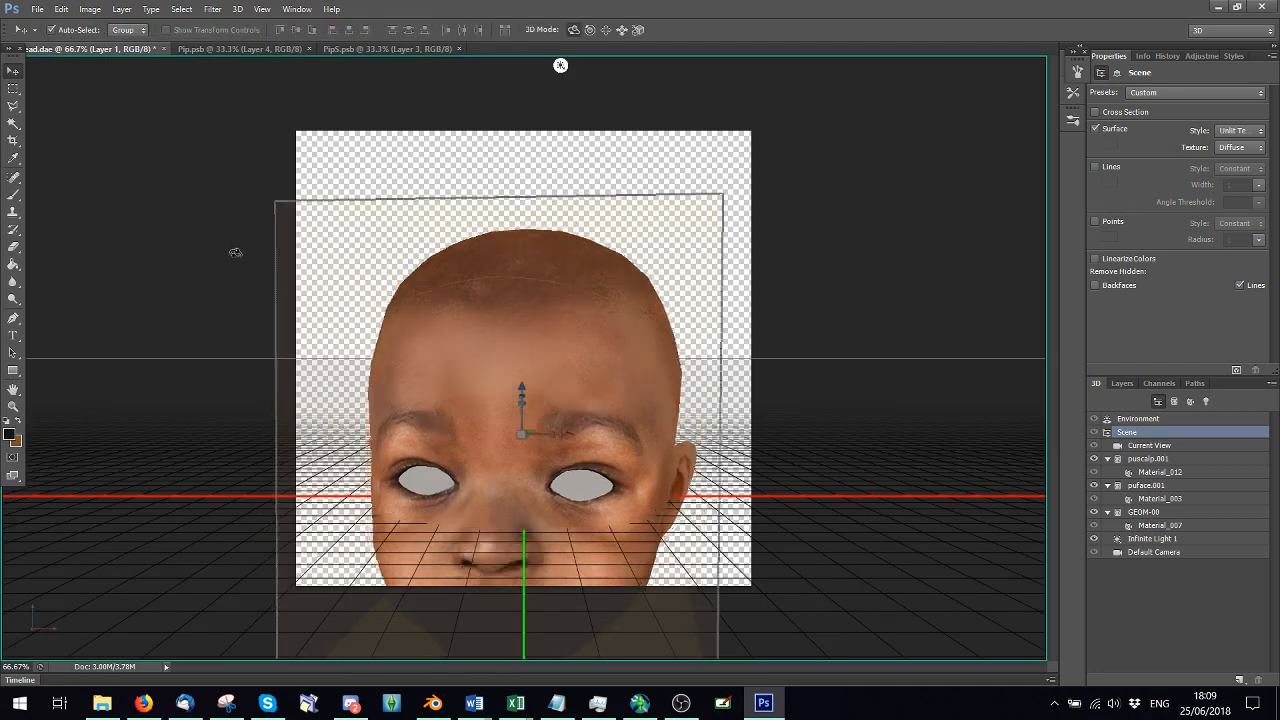
drag(258, 274, 258, 238)
click(220, 47)
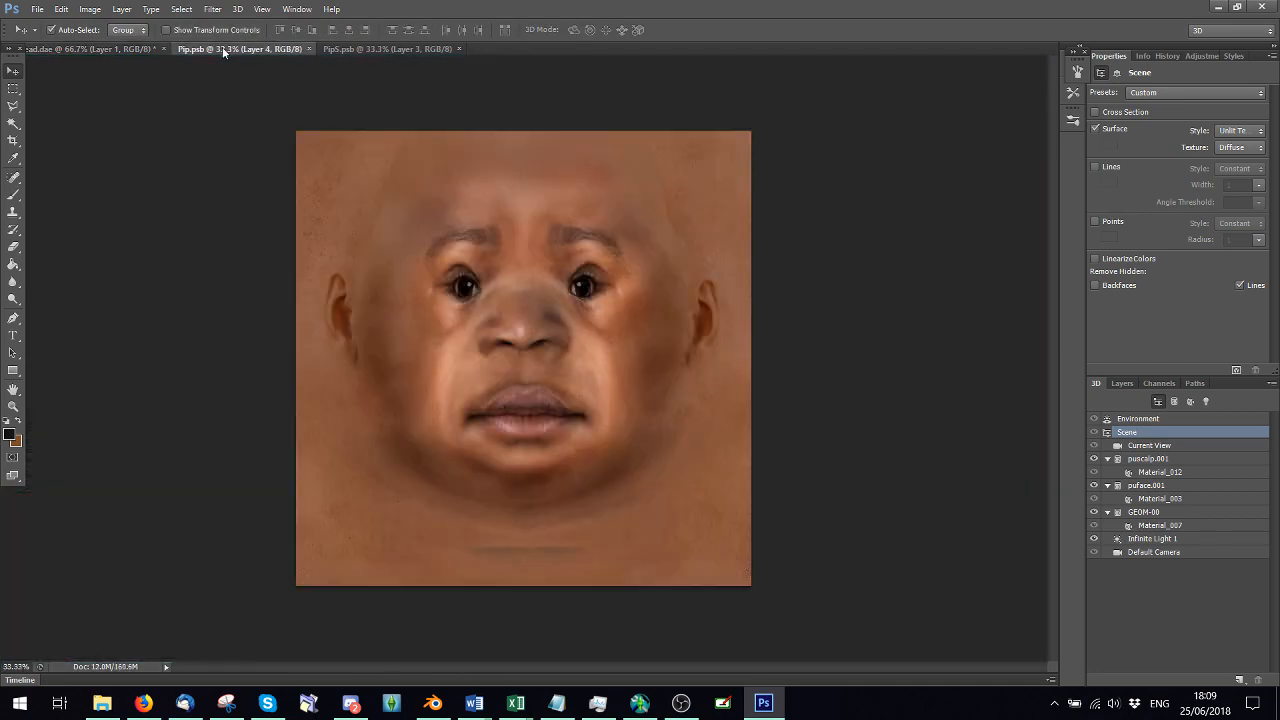
click(426, 50)
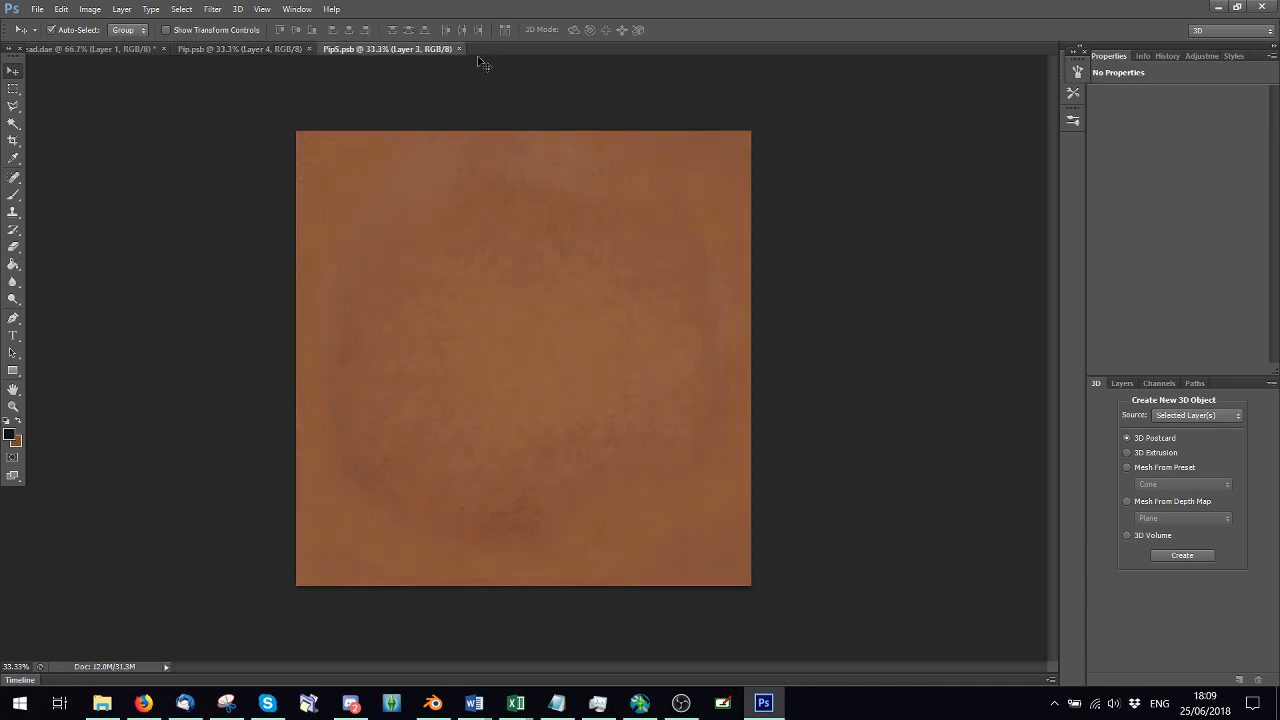
click(459, 49)
click(309, 48)
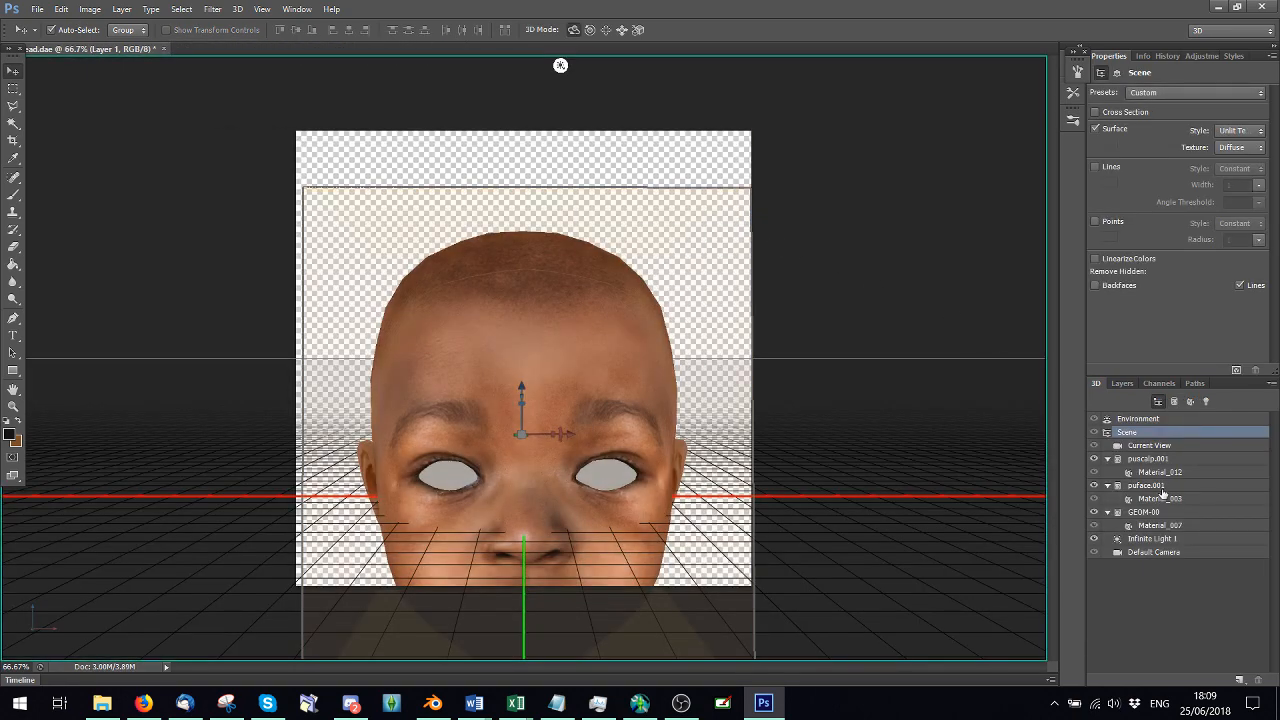
Open the face material's diffuse texture, duplicate its hair layer, Layer 4, and save the texture
click(1163, 92)
click(1180, 99)
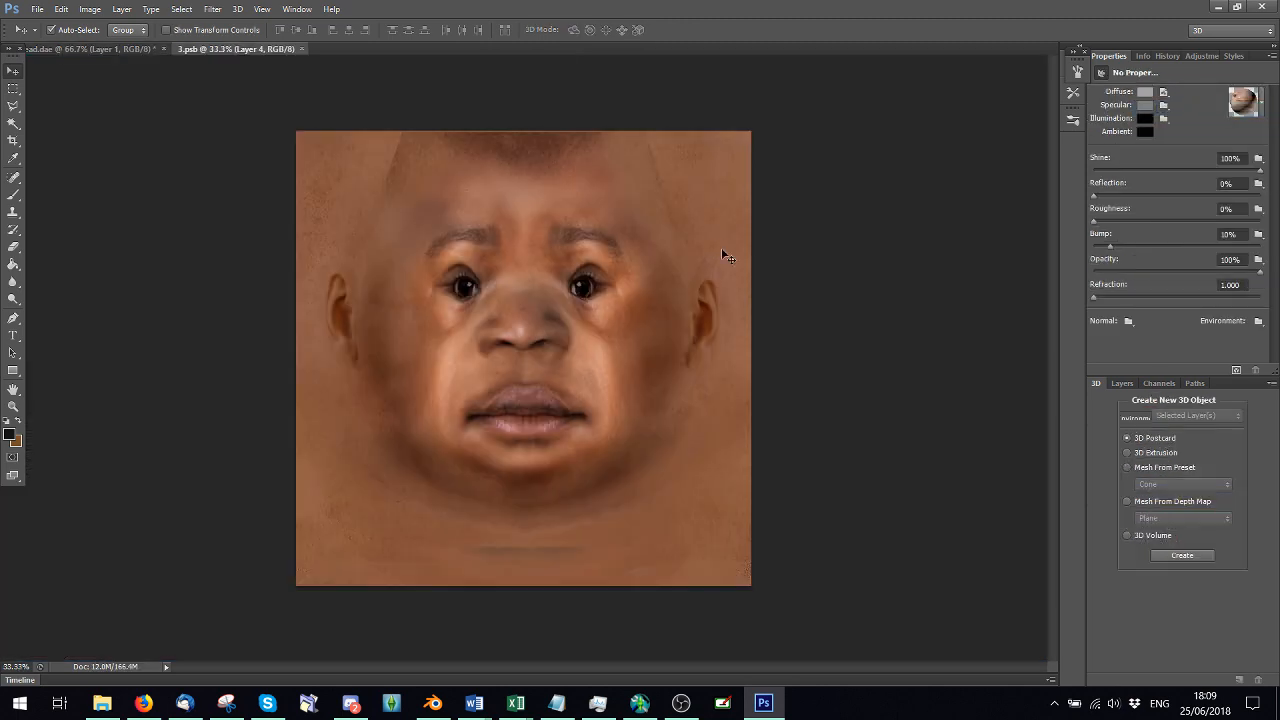
click(1122, 384)
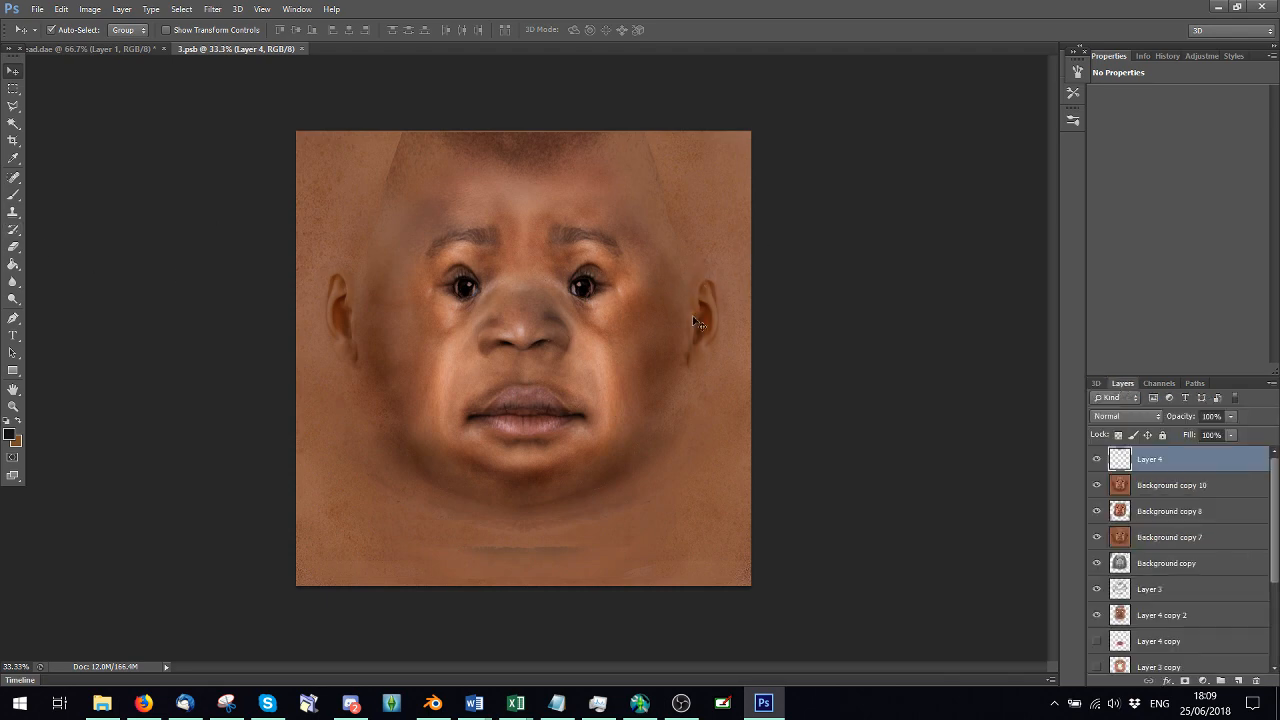
click(1097, 459)
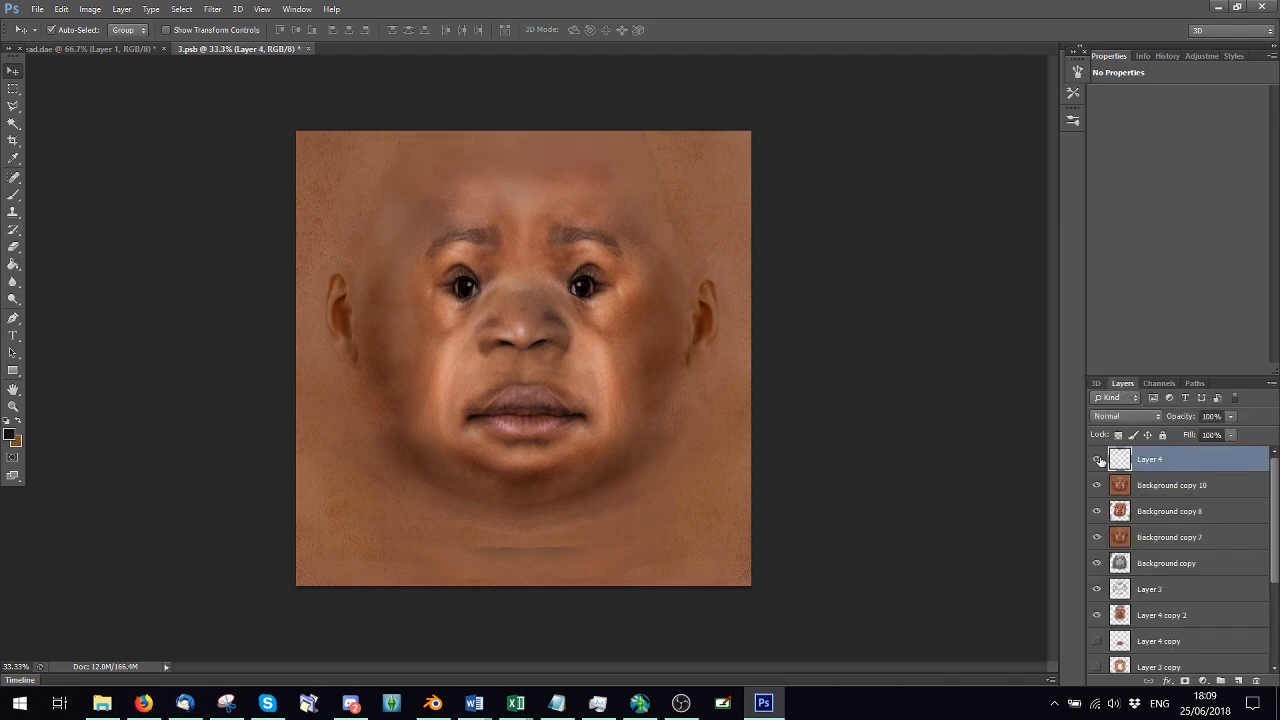
click(1097, 459)
right_click(1148, 462)
click(973, 169)
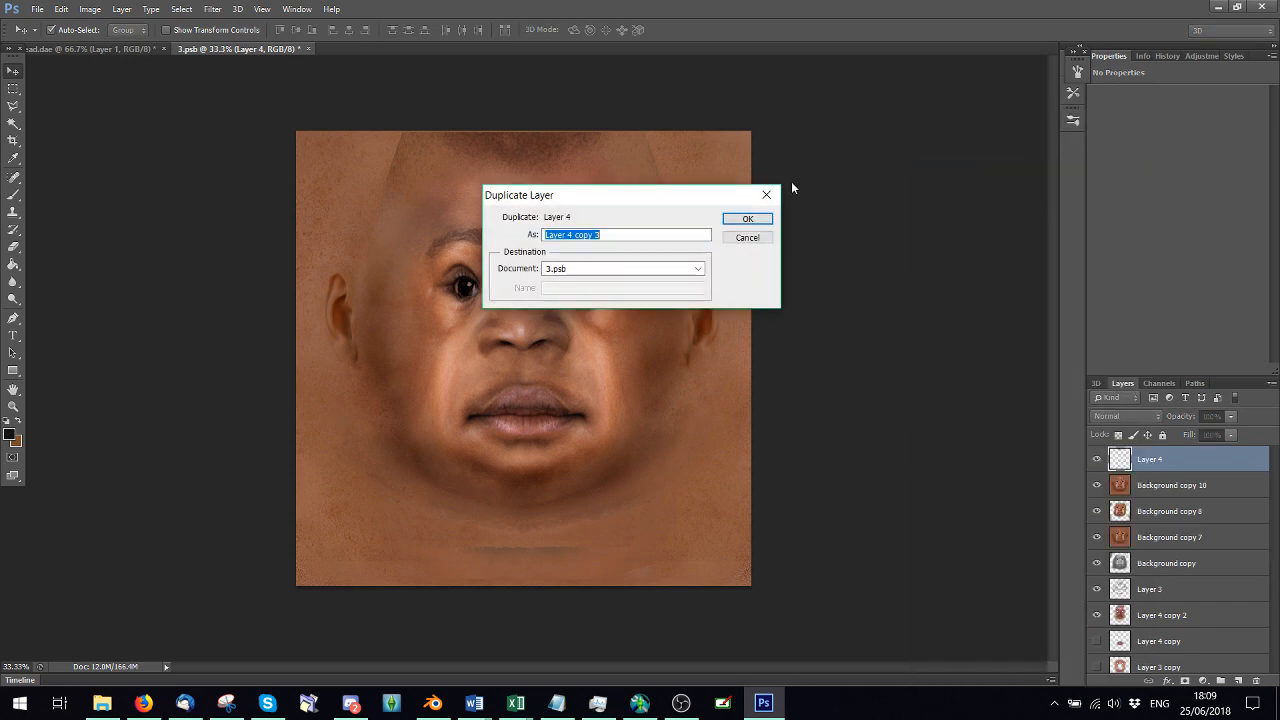
click(747, 219)
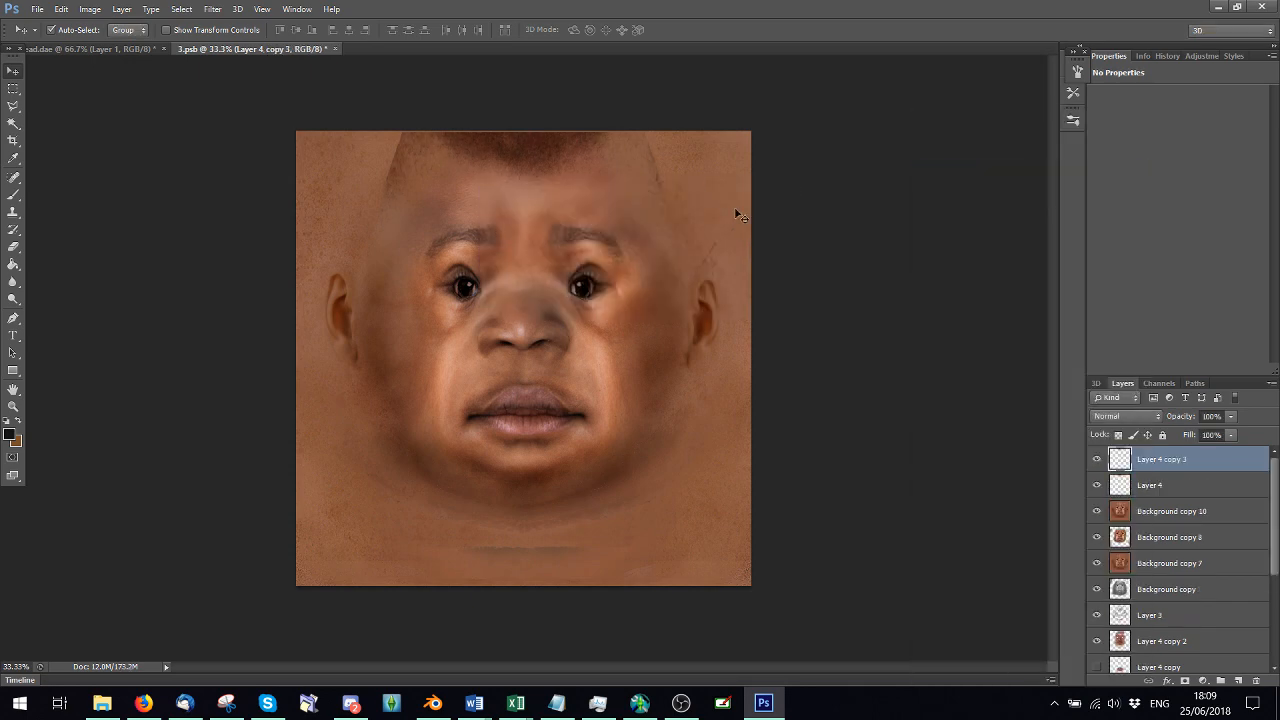
key(ctrl+s)
Open the diffuse texture of the puscalp.001 material, duplicate Layer 3, save the texture and return to the 3D head
click(107, 48)
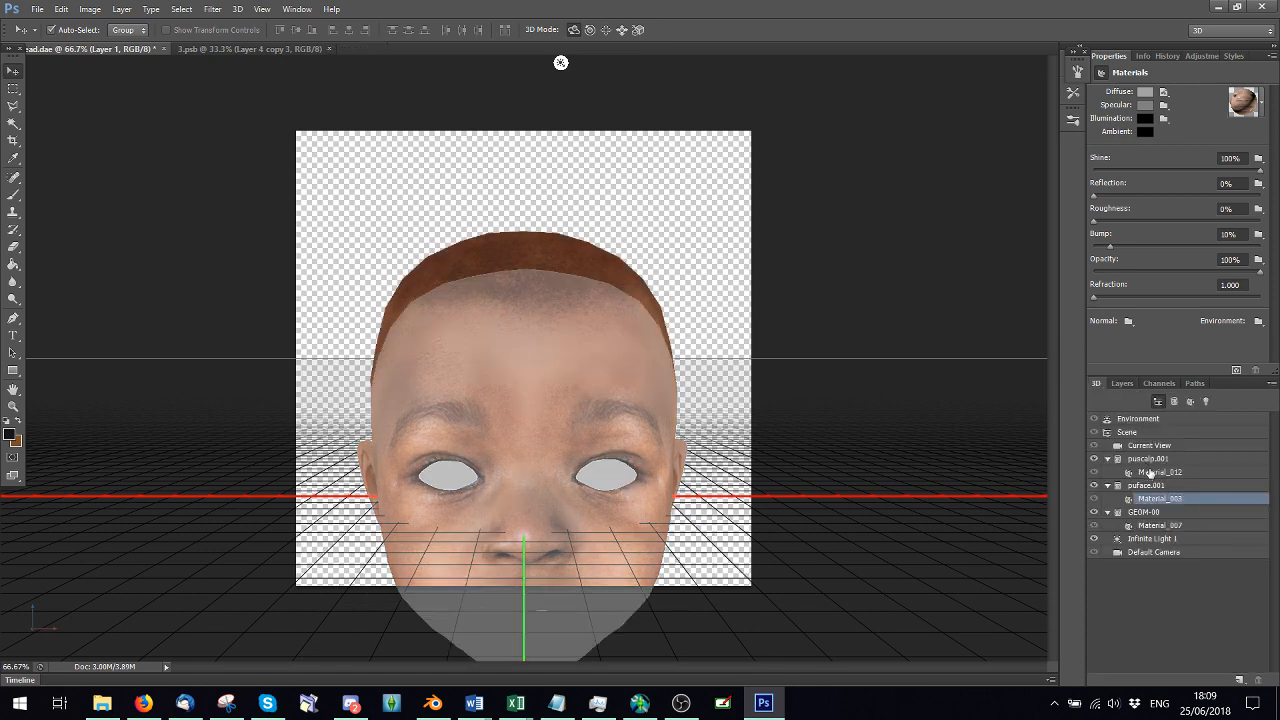
click(1150, 472)
click(1164, 91)
click(1150, 106)
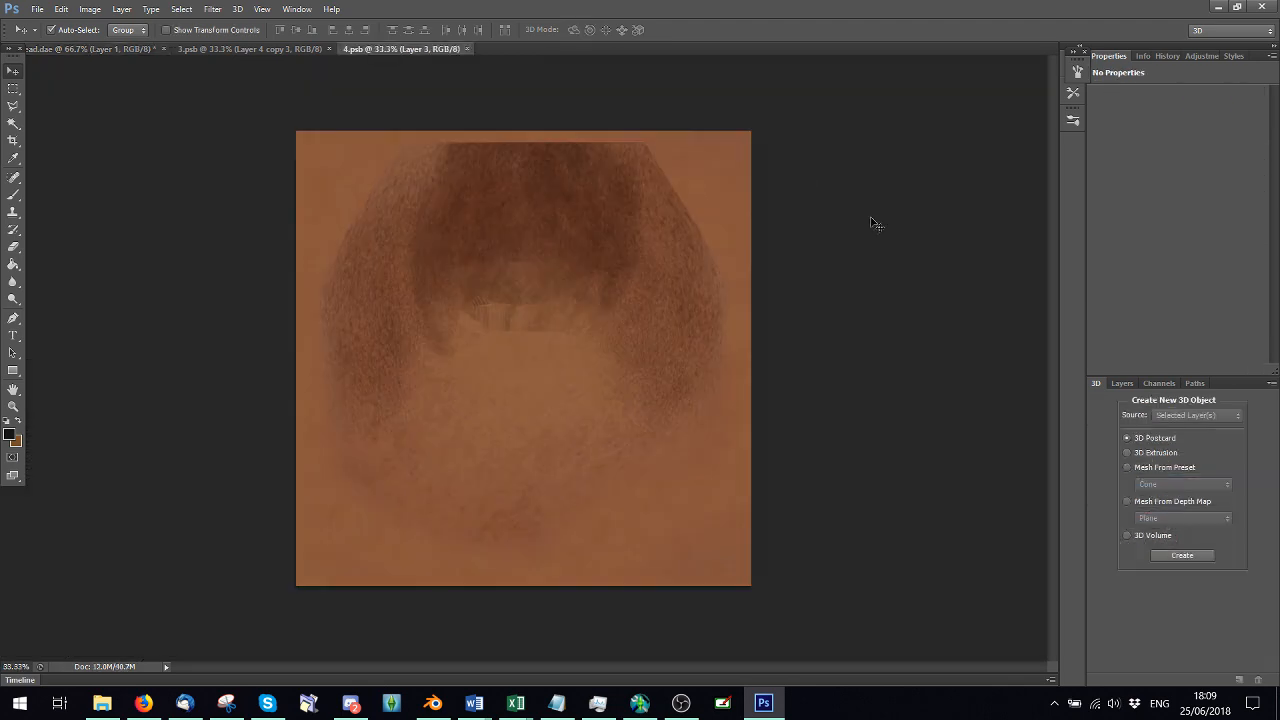
click(1122, 383)
right_click(1170, 488)
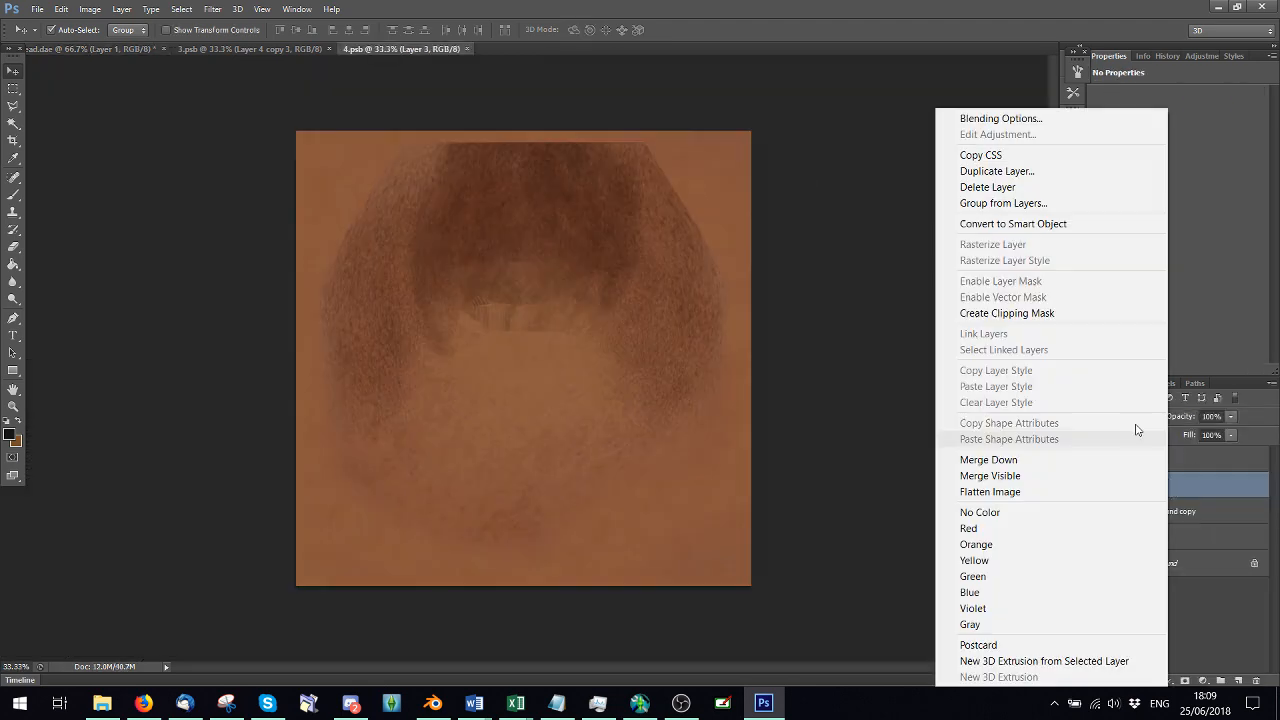
click(1016, 170)
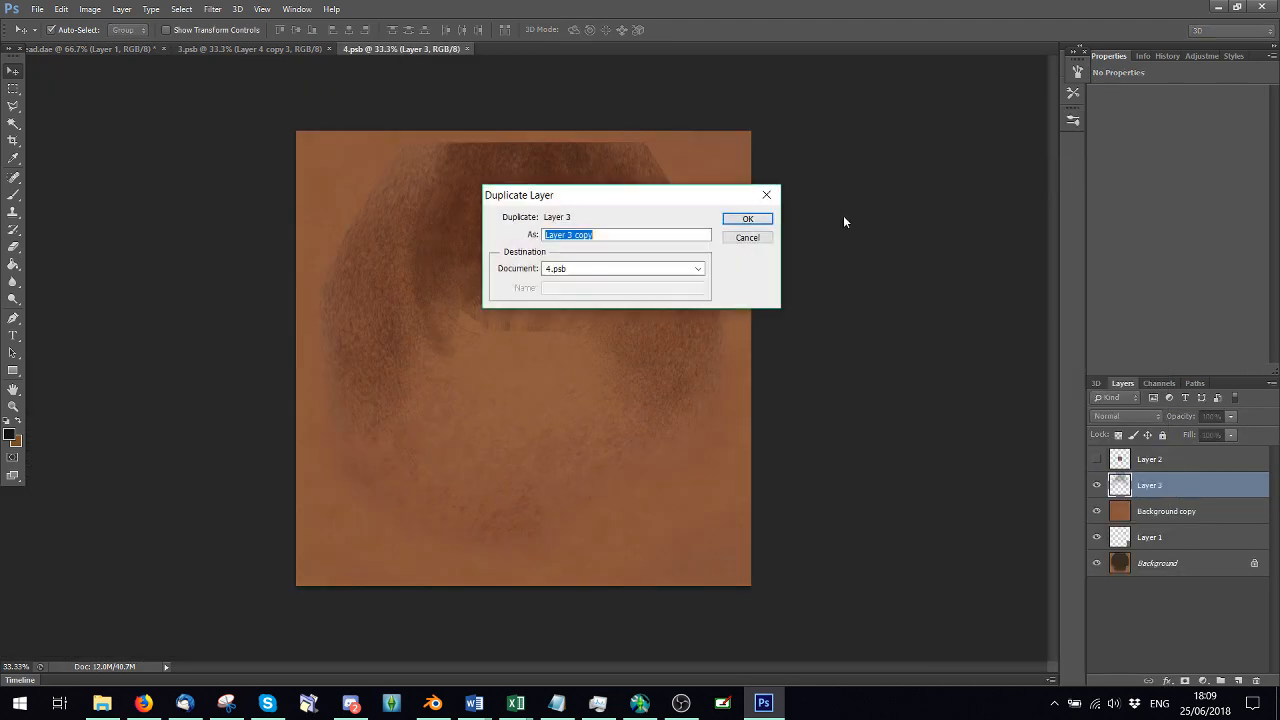
click(748, 219)
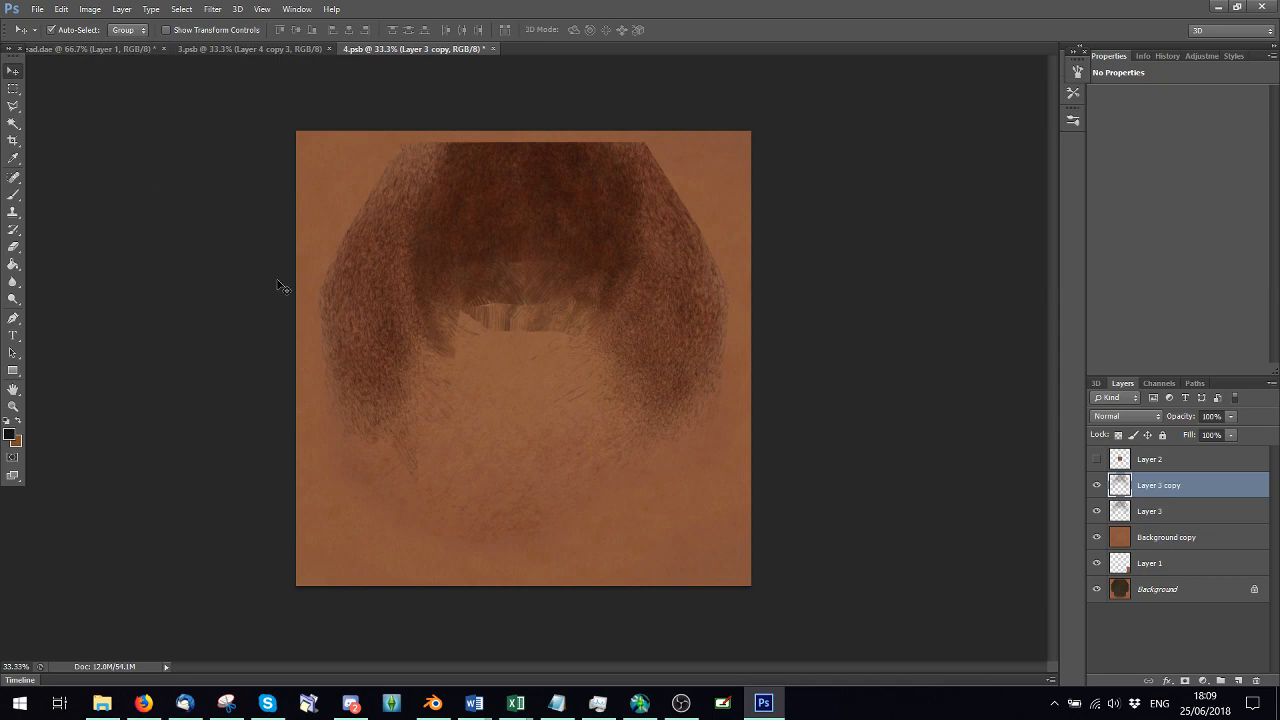
key(ctrl+s)
click(100, 50)
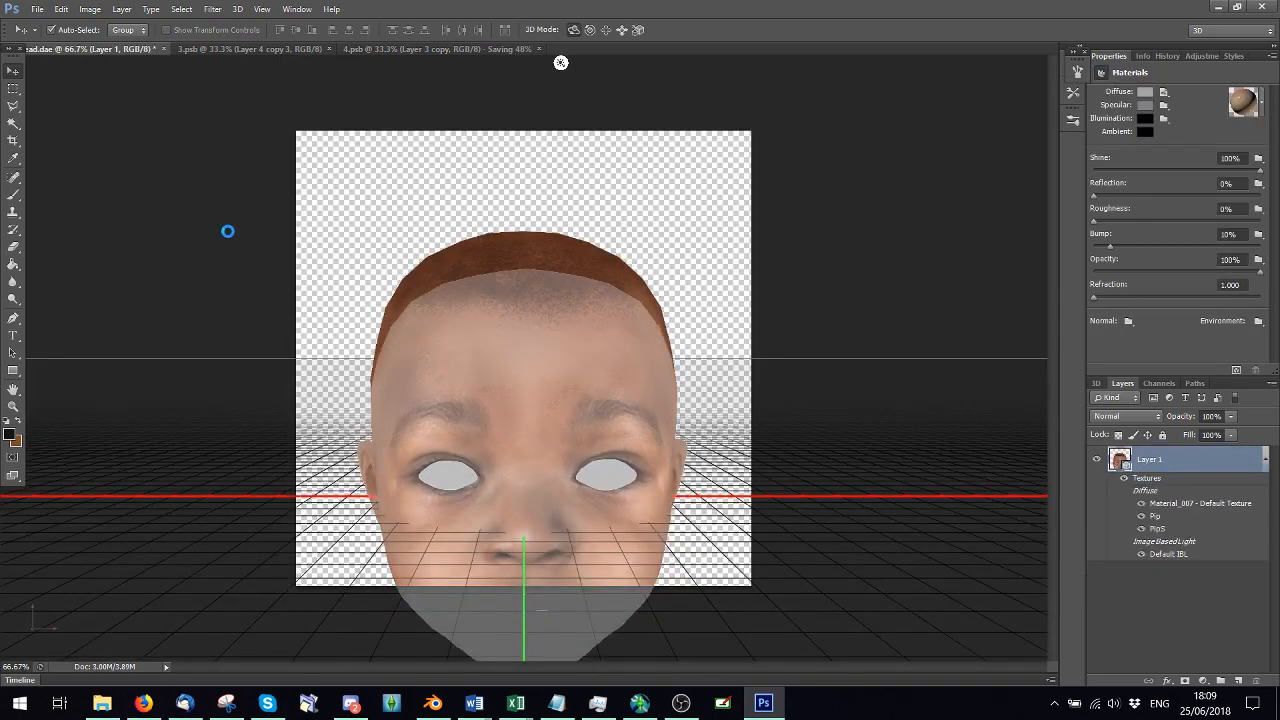
click(934, 334)
drag(904, 328, 920, 343)
Set the saturation of Layer 4 copy 3 in the face texture 3.psb to -62 with Hue/Saturation
click(220, 50)
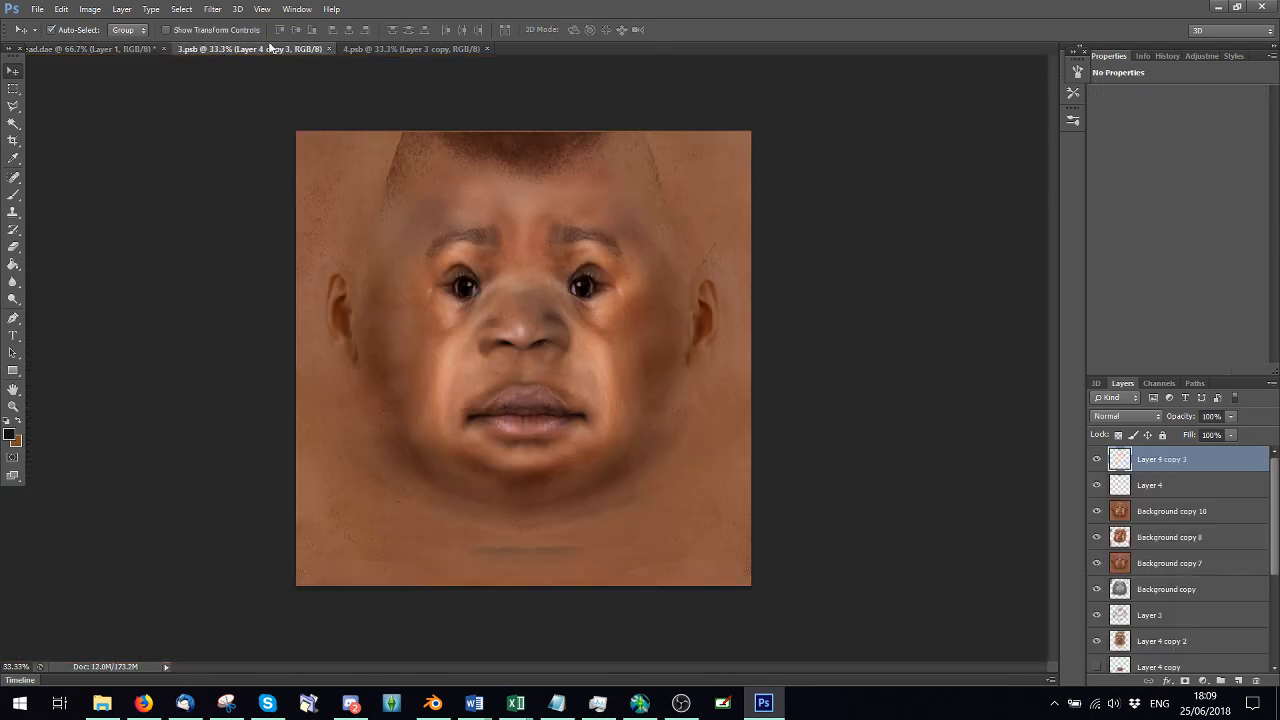
click(90, 9)
mouse_move(117, 50)
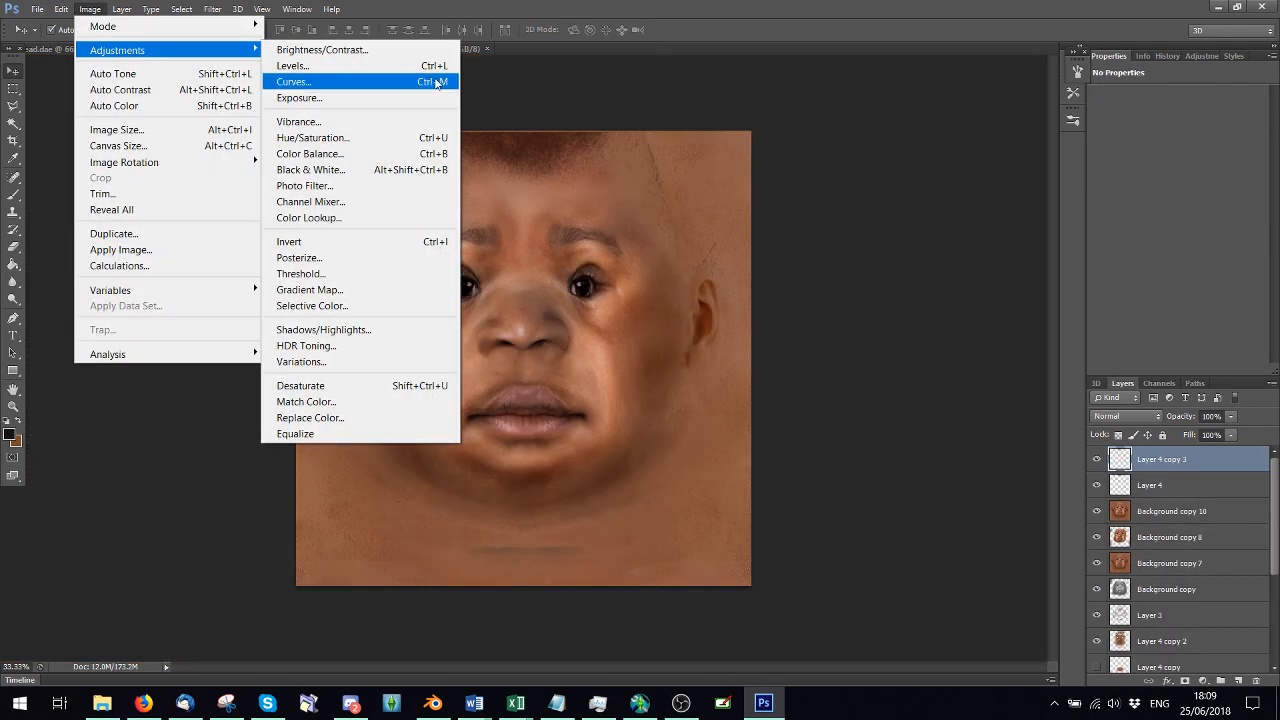
click(405, 134)
drag(795, 488, 767, 481)
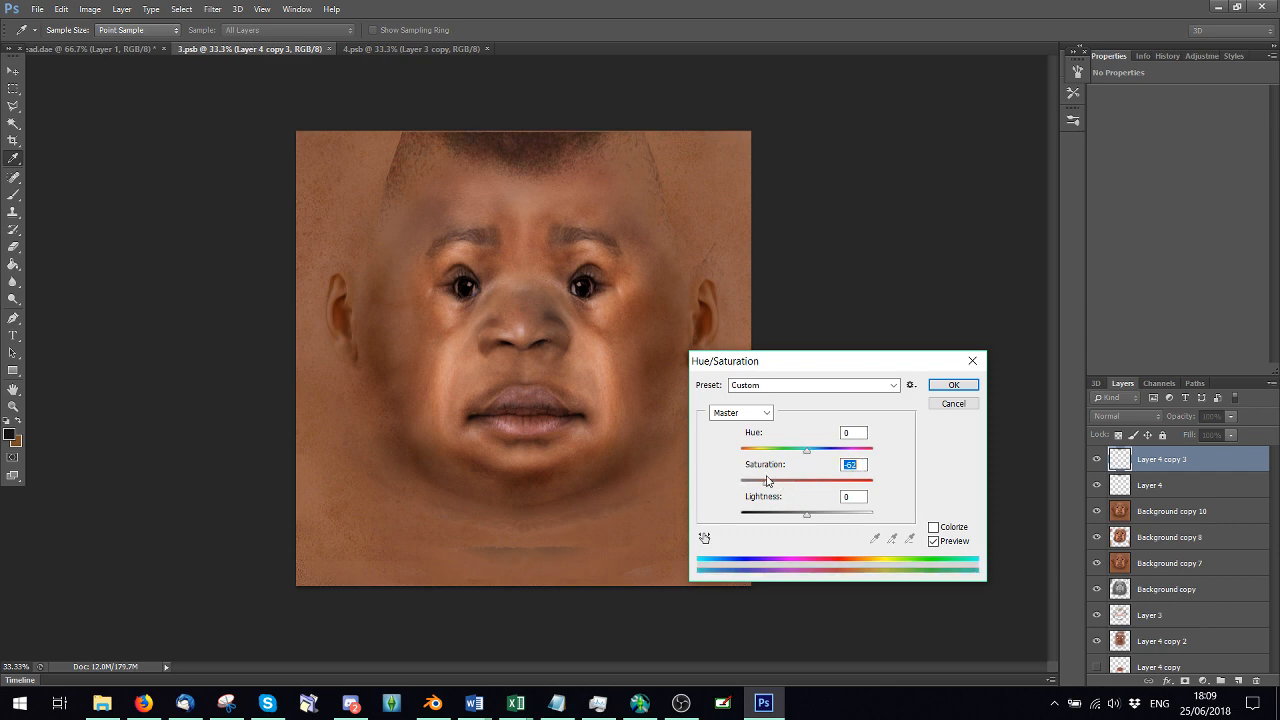
click(954, 385)
key(v)
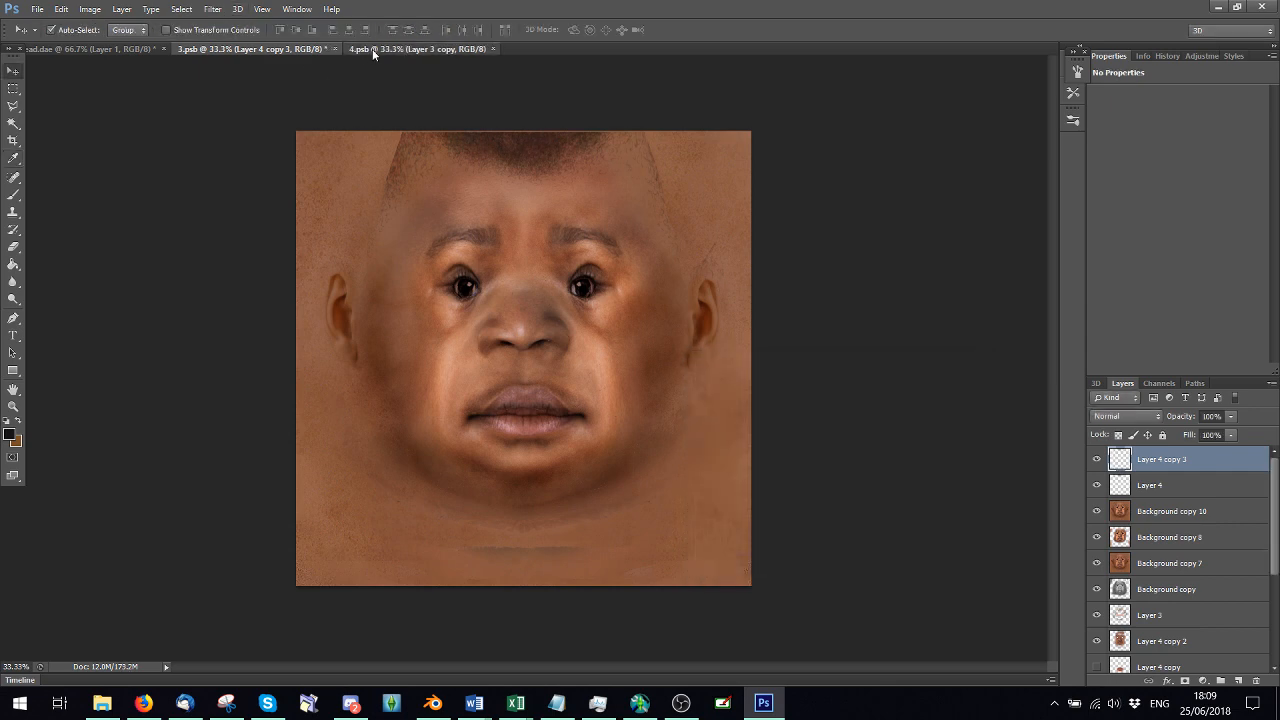
Set the saturation of Layer 3 copy in the scalp texture 4.psb to -62 and return to the 3D head
click(372, 49)
click(89, 10)
mouse_move(117, 50)
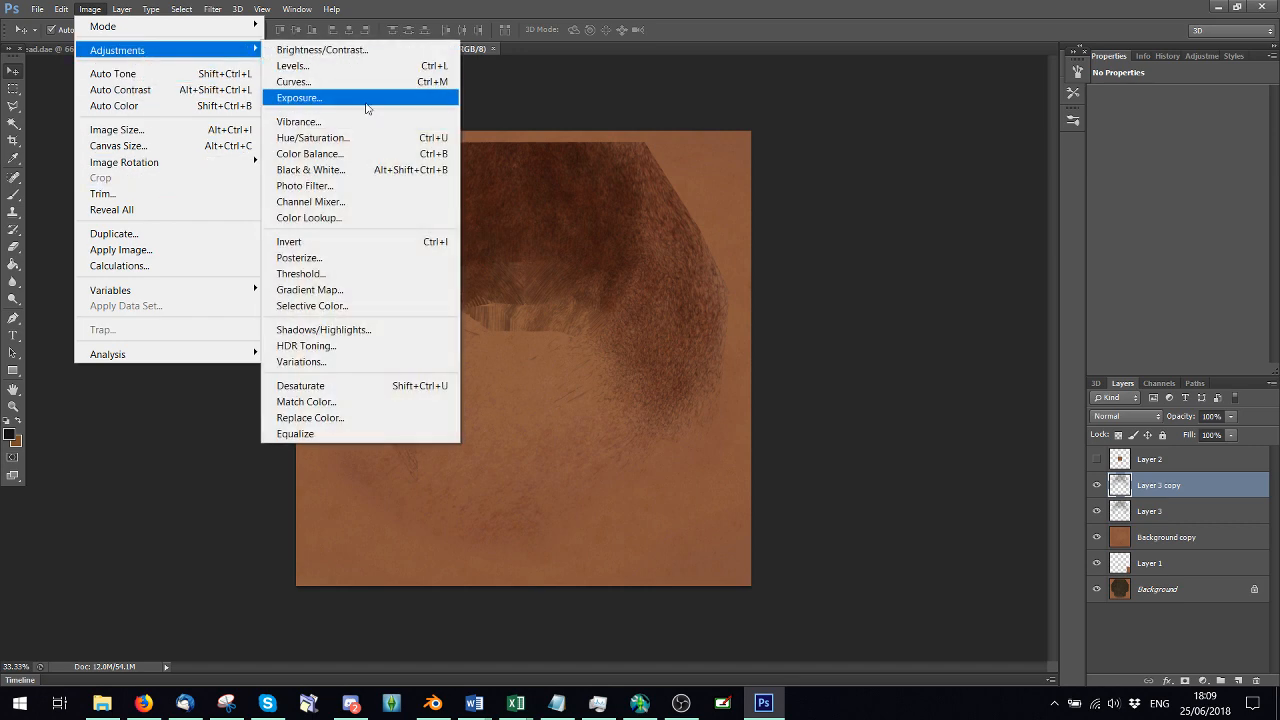
click(355, 140)
key(Tab)
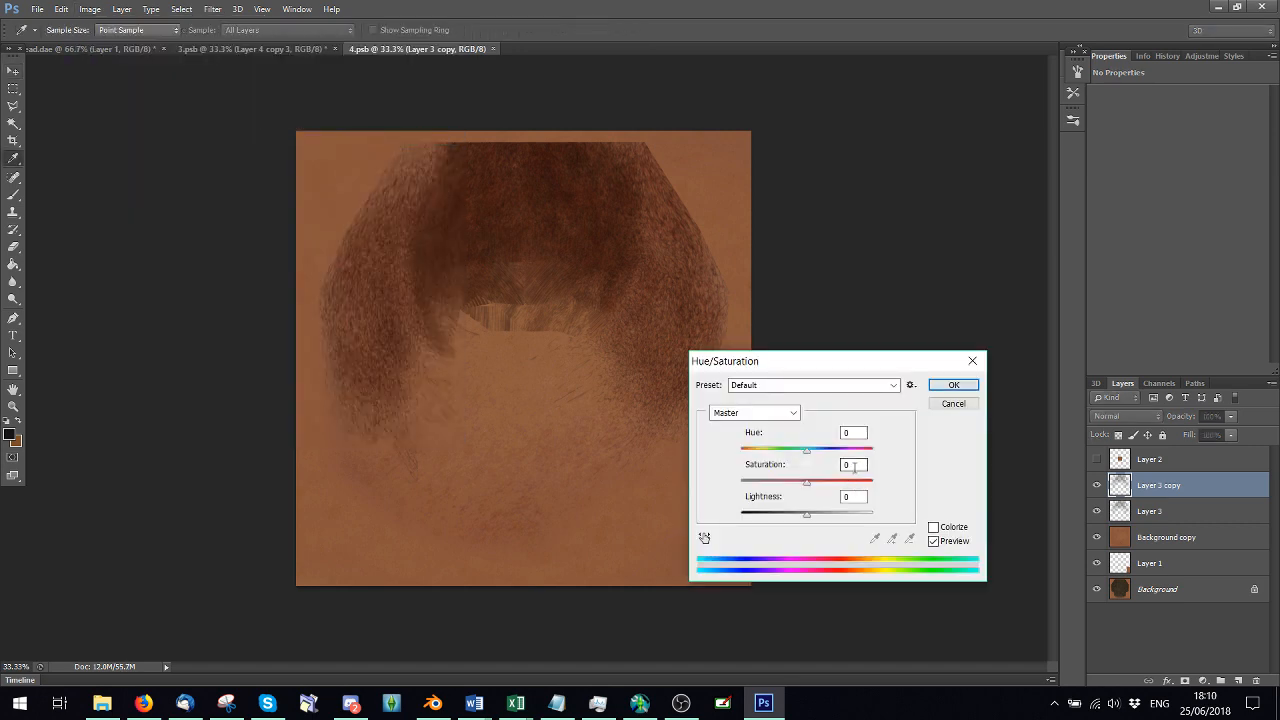
text(-60)
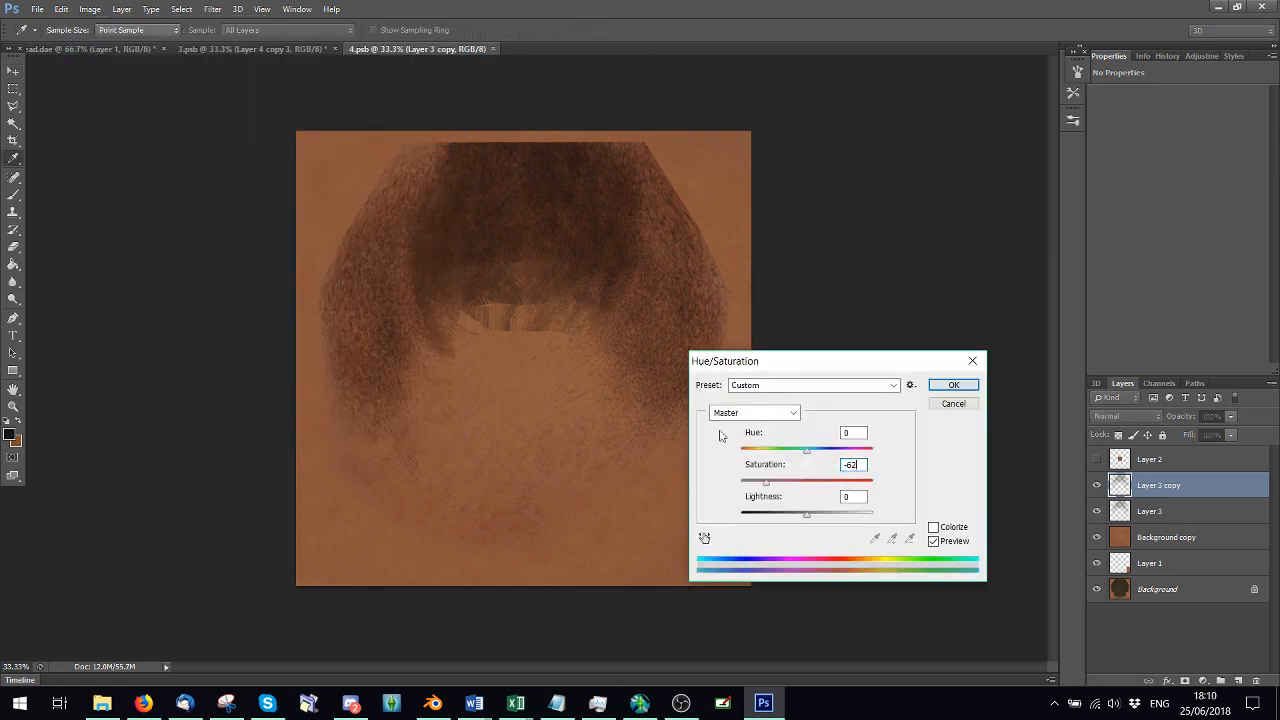
click(936, 389)
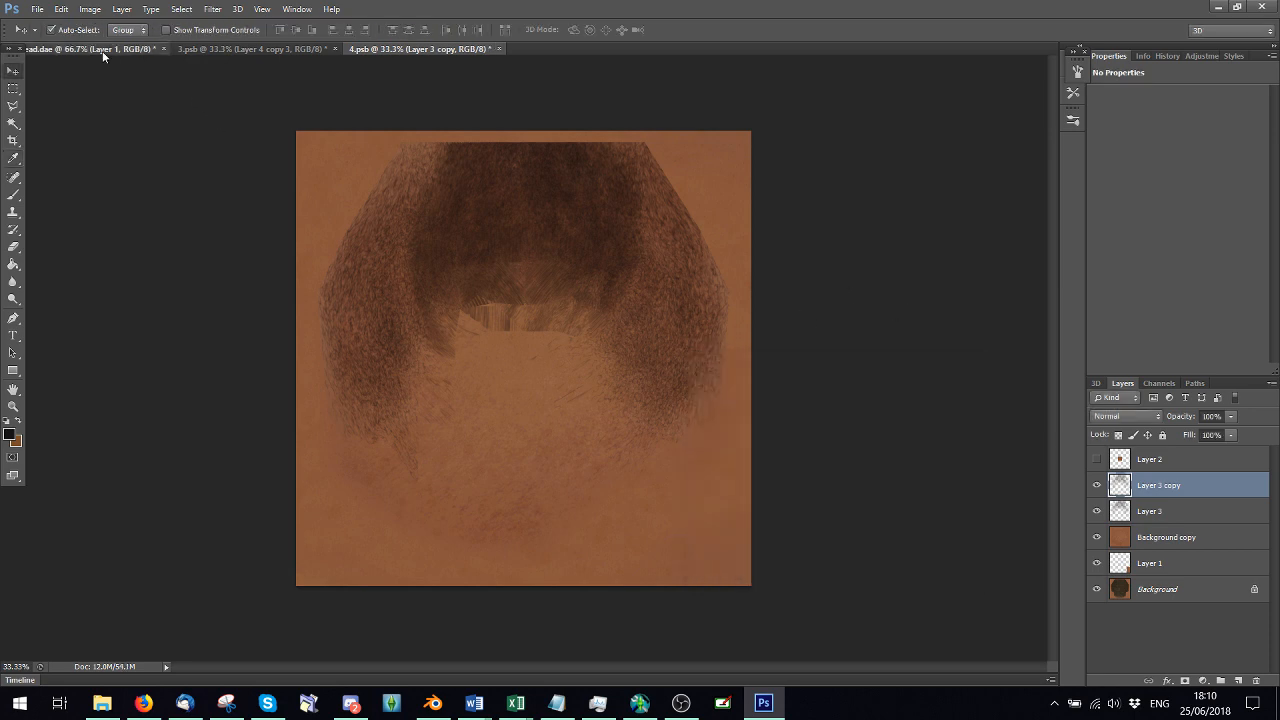
click(102, 49)
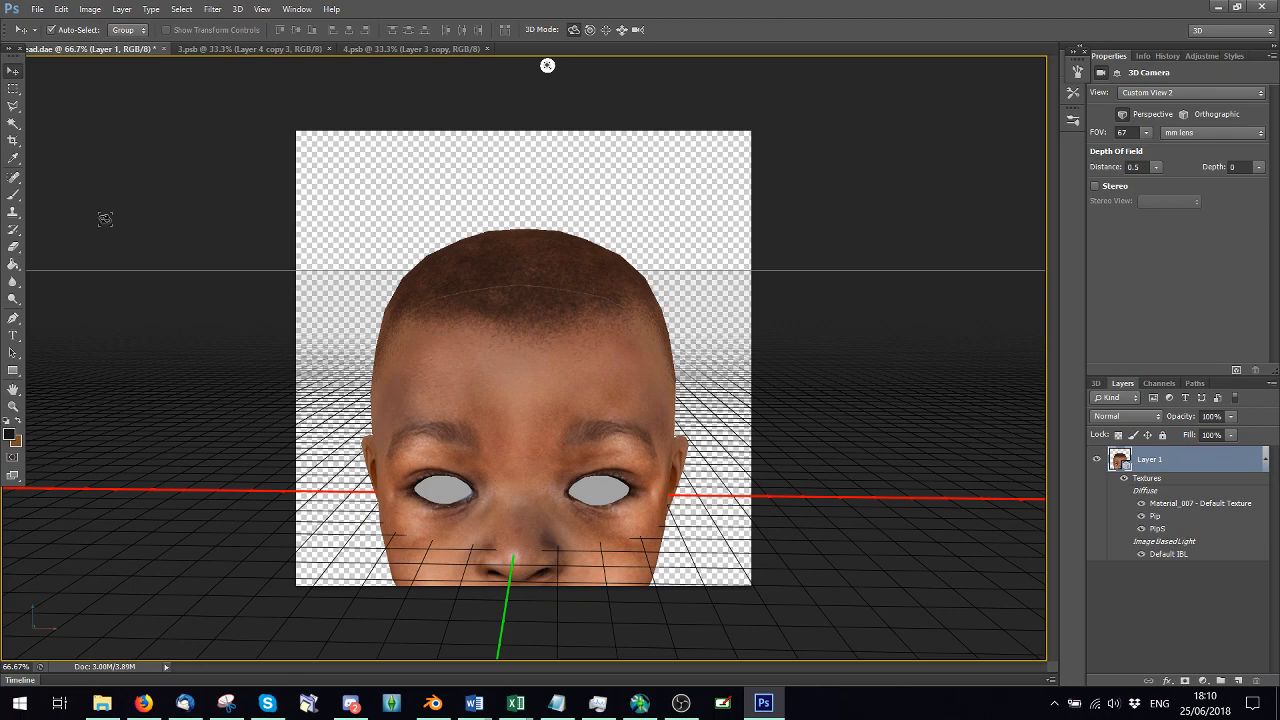
Choose the 303 px brush preset for the Brush tool and rotate the head to show its back
mouse_move(103, 214)
mouse_down()
mouse_move(134, 200)
mouse_move(177, 295)
mouse_move(30, 295)
mouse_move(327, 301)
mouse_move(314, 290)
mouse_move(322, 301)
mouse_up()
click(13, 195)
click(68, 31)
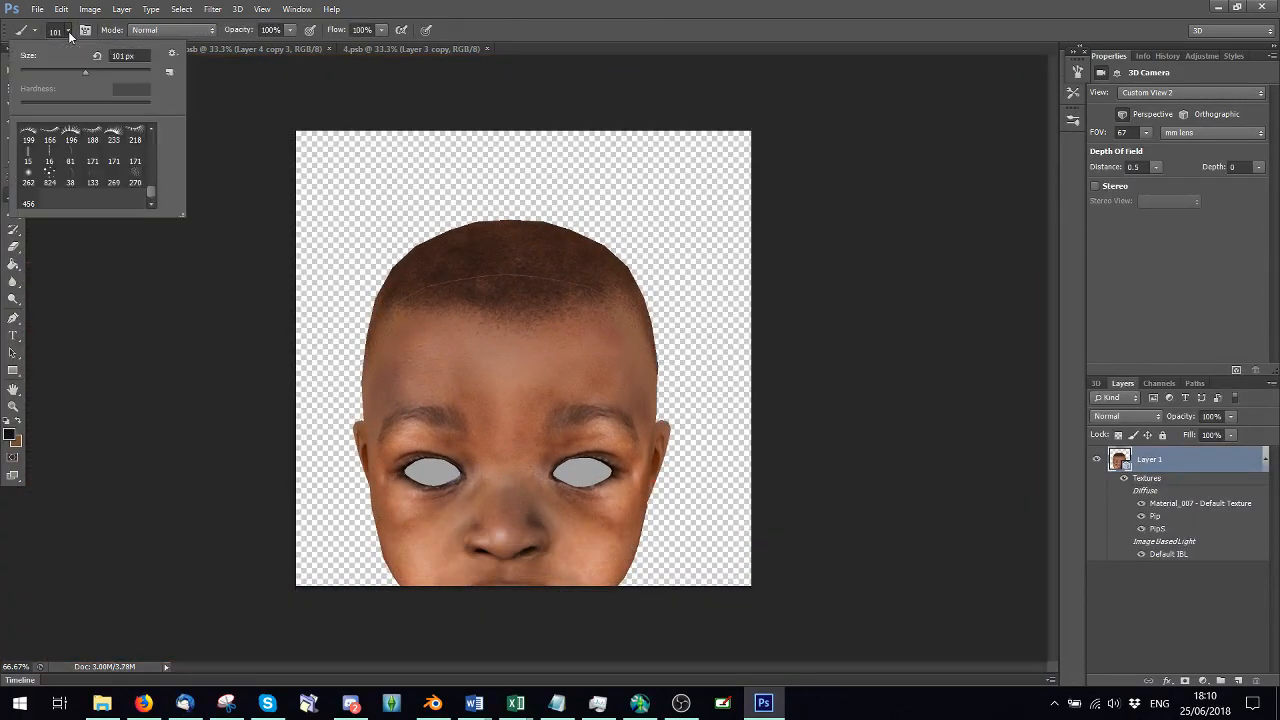
scroll(152, 180, up, 10)
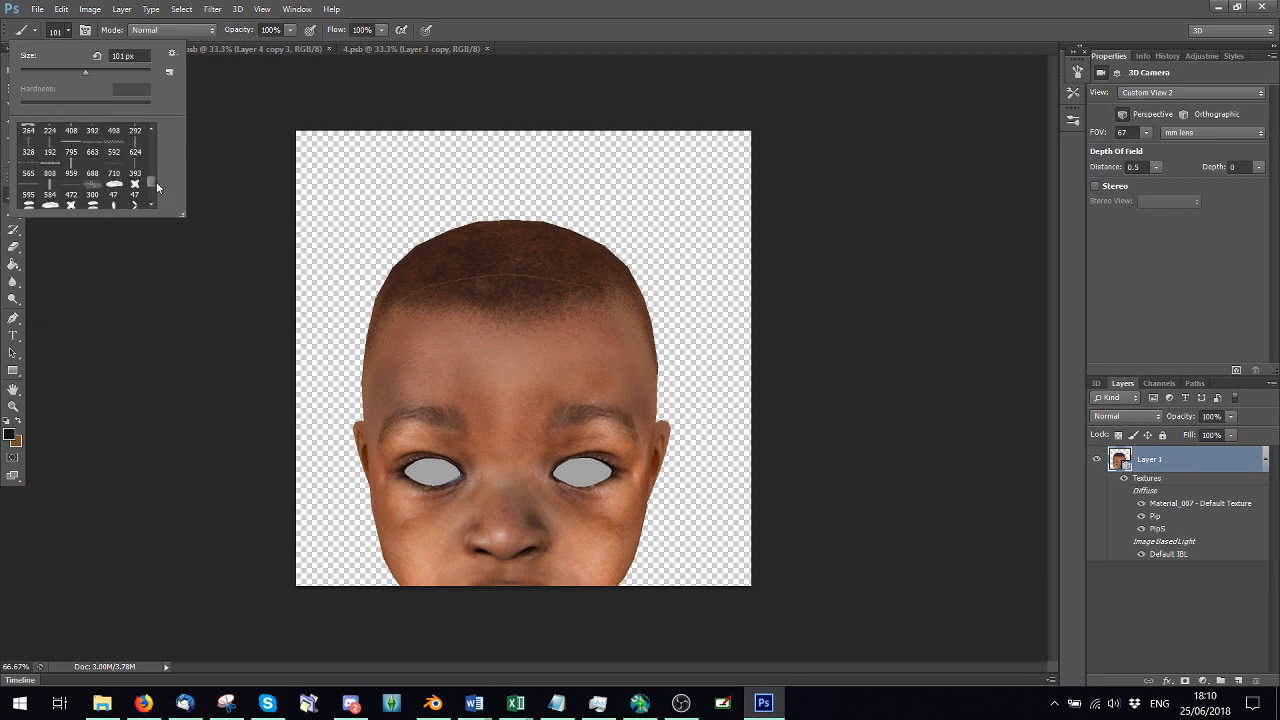
scroll(157, 182, up, 2)
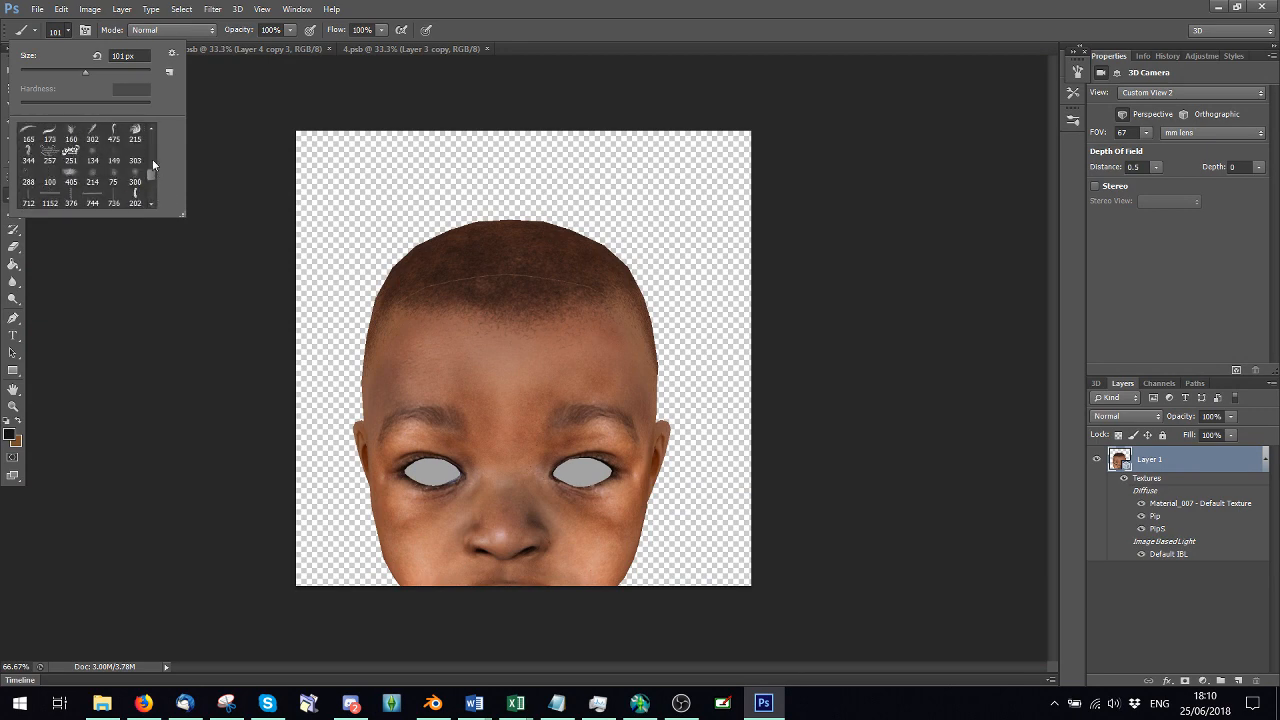
click(135, 152)
click(245, 178)
click(13, 71)
drag(195, 270, 585, 298)
click(13, 194)
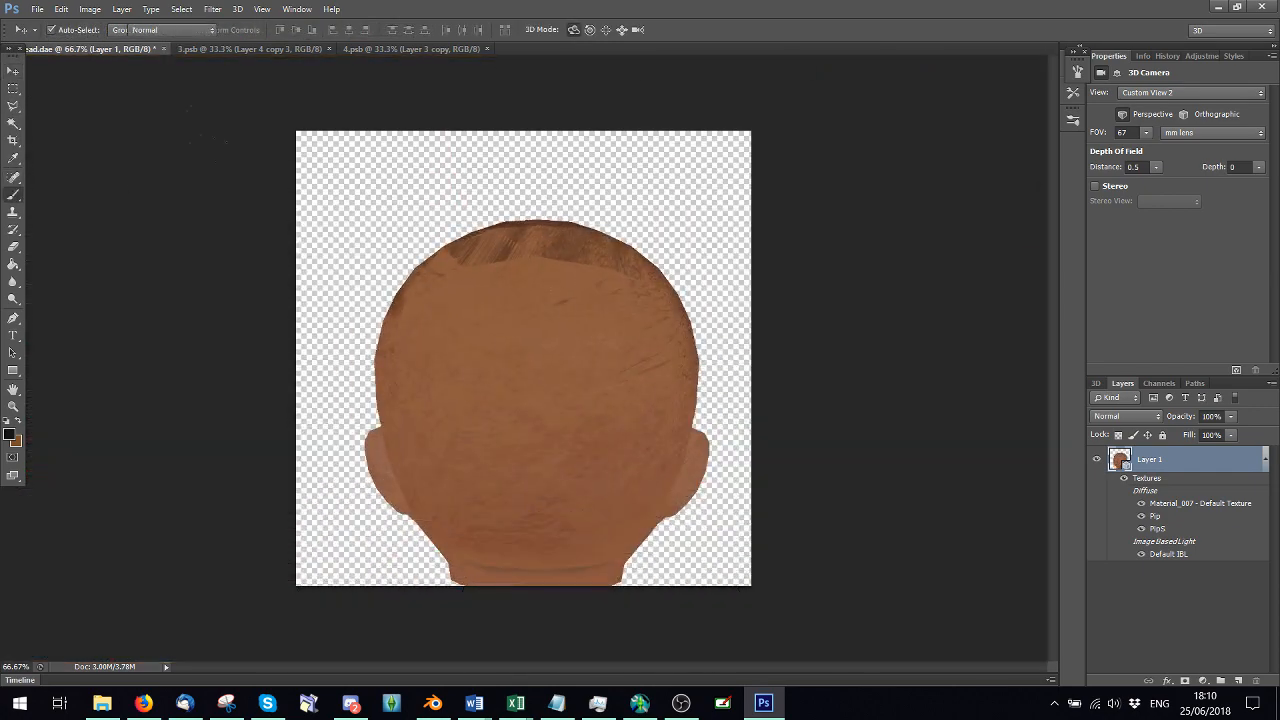
Try a dab of the 303 px brush on the back of the head and undo it
click(1077, 72)
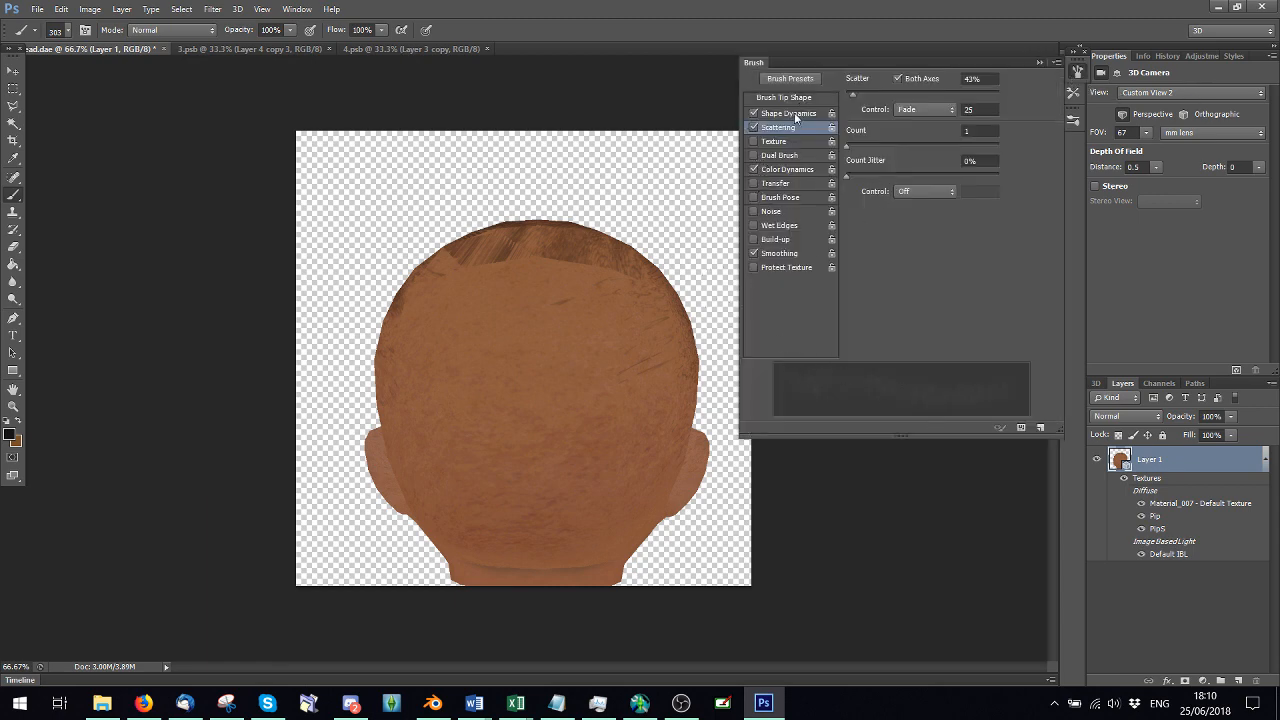
click(543, 338)
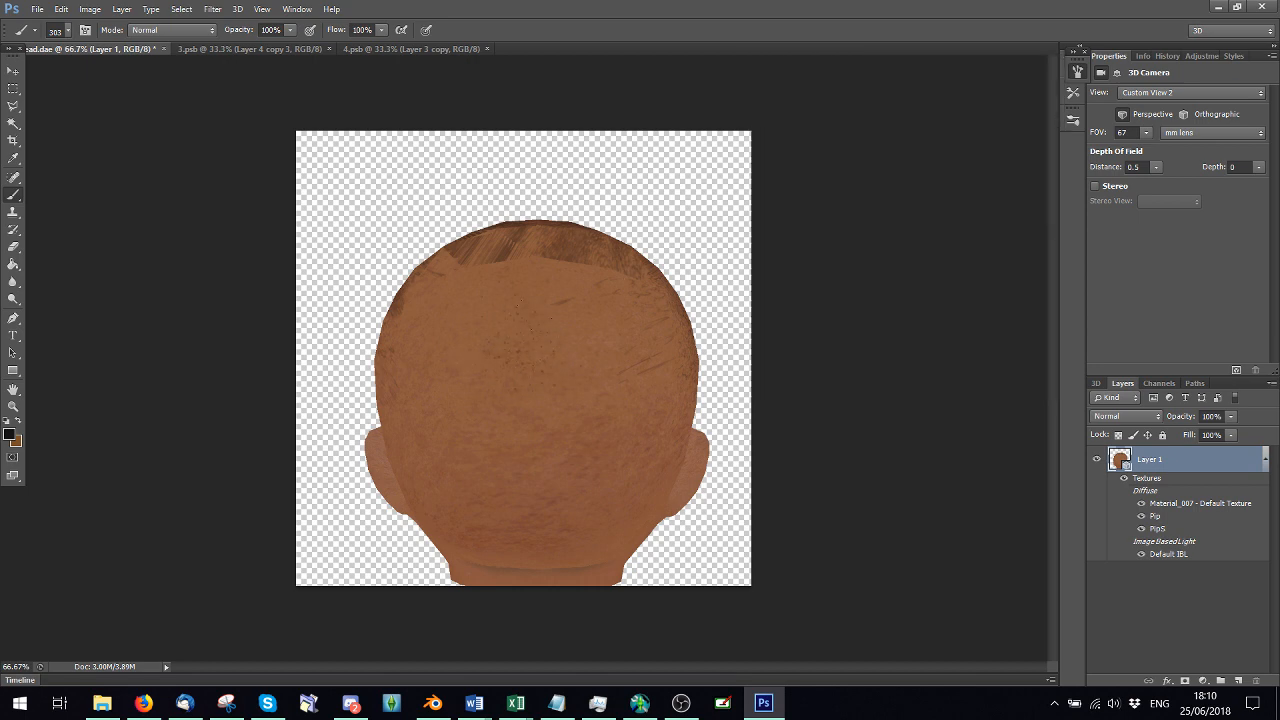
click(61, 9)
click(69, 56)
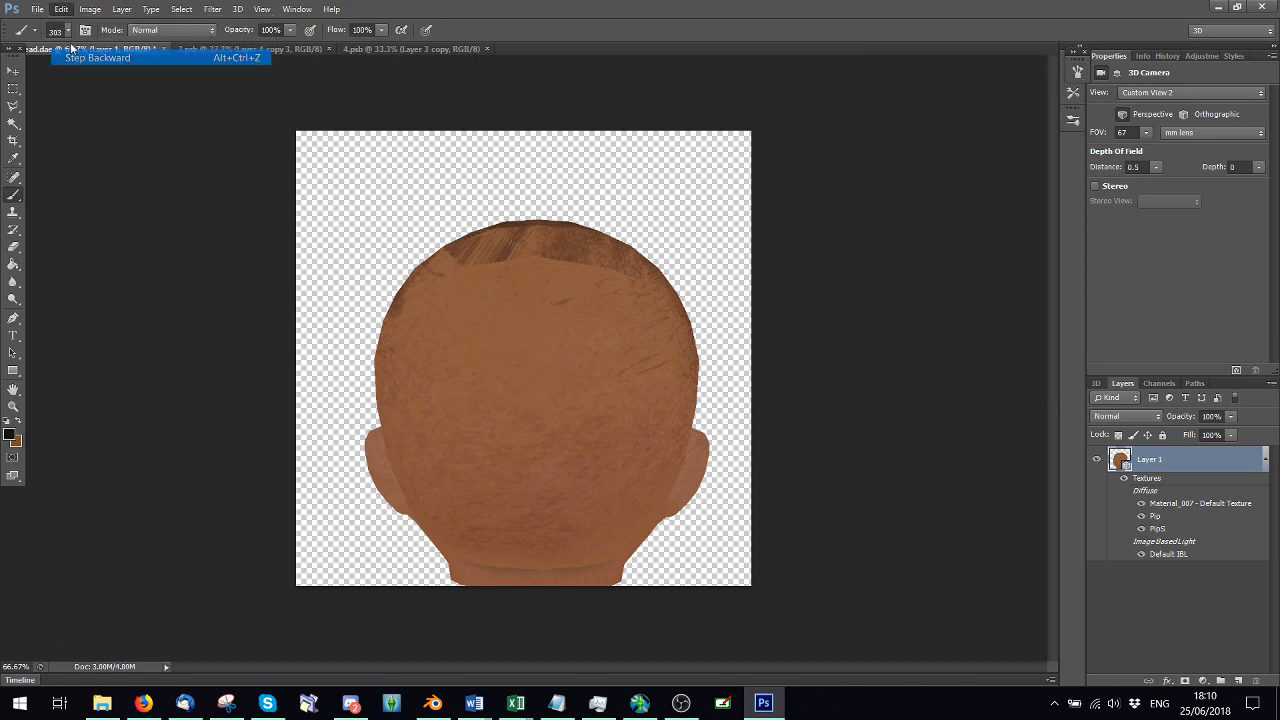
Reduce the brush to 170 px, paint dark stubble on the back of the head and check it in the texture 4.psb
click(67, 31)
click(523, 381)
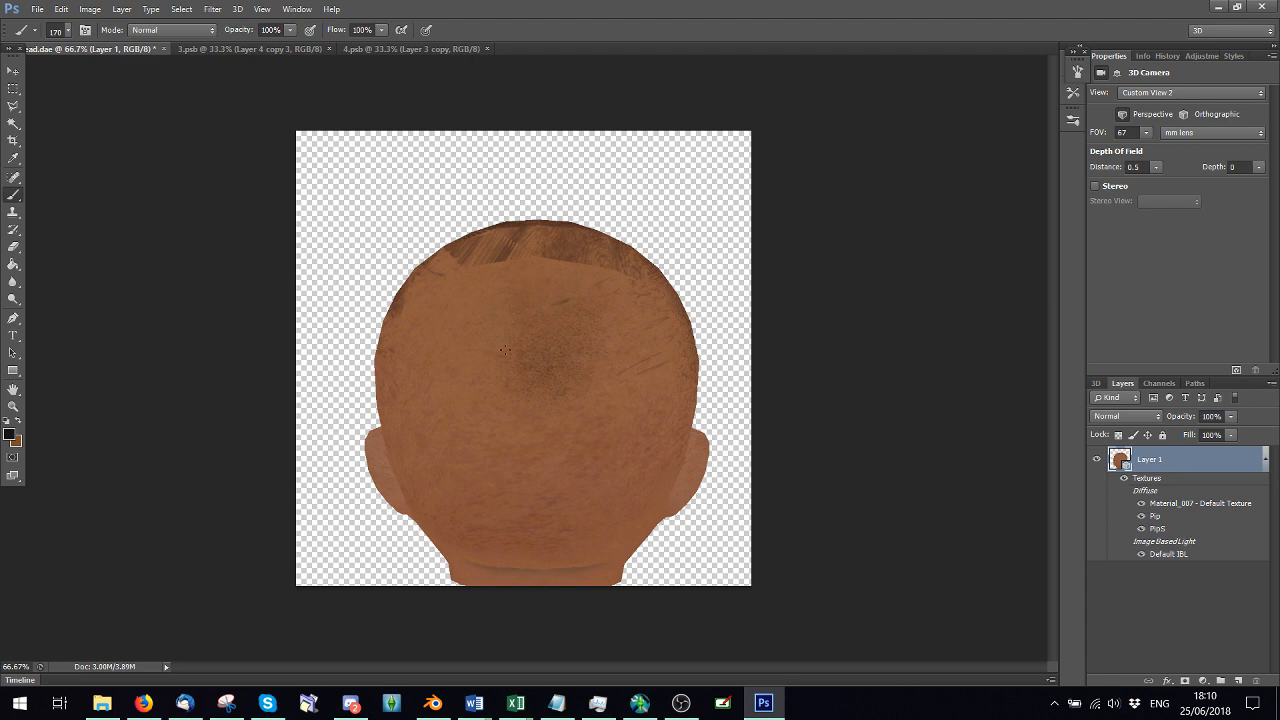
click(383, 50)
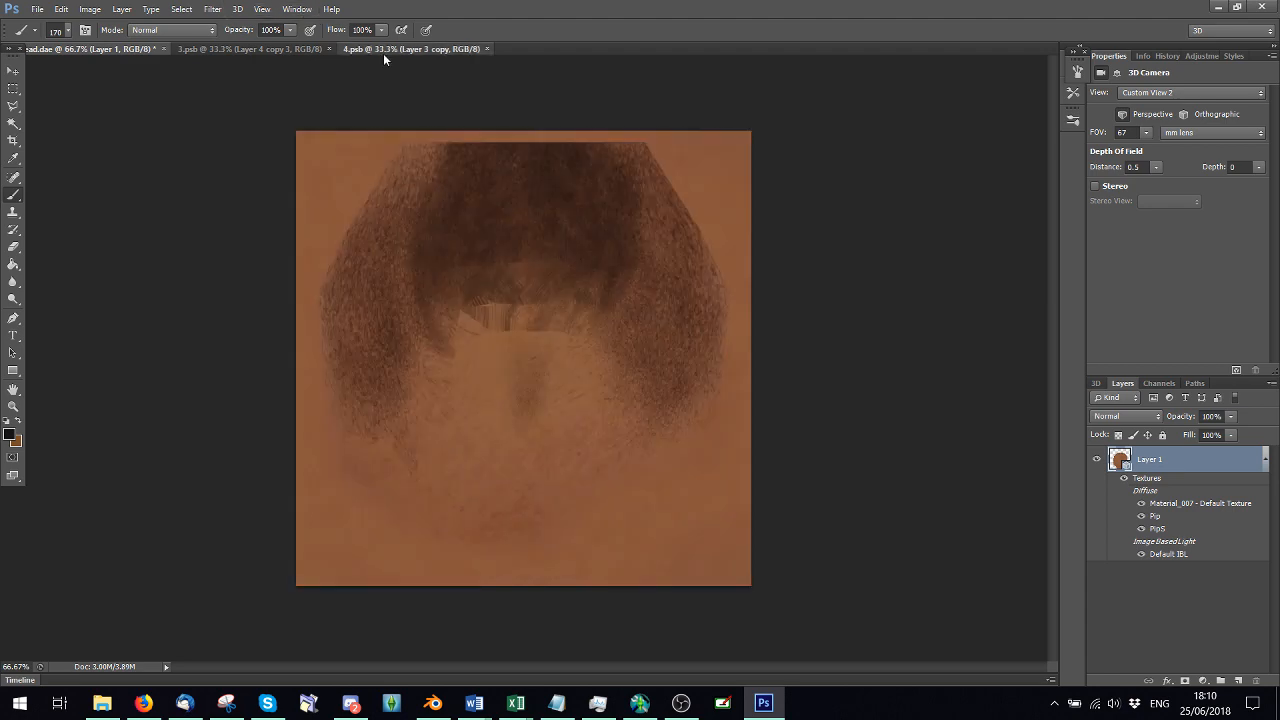
In the face texture 3.psb, add a new layer above Layer 4 copy 3 with the Soft Light blend mode
click(268, 50)
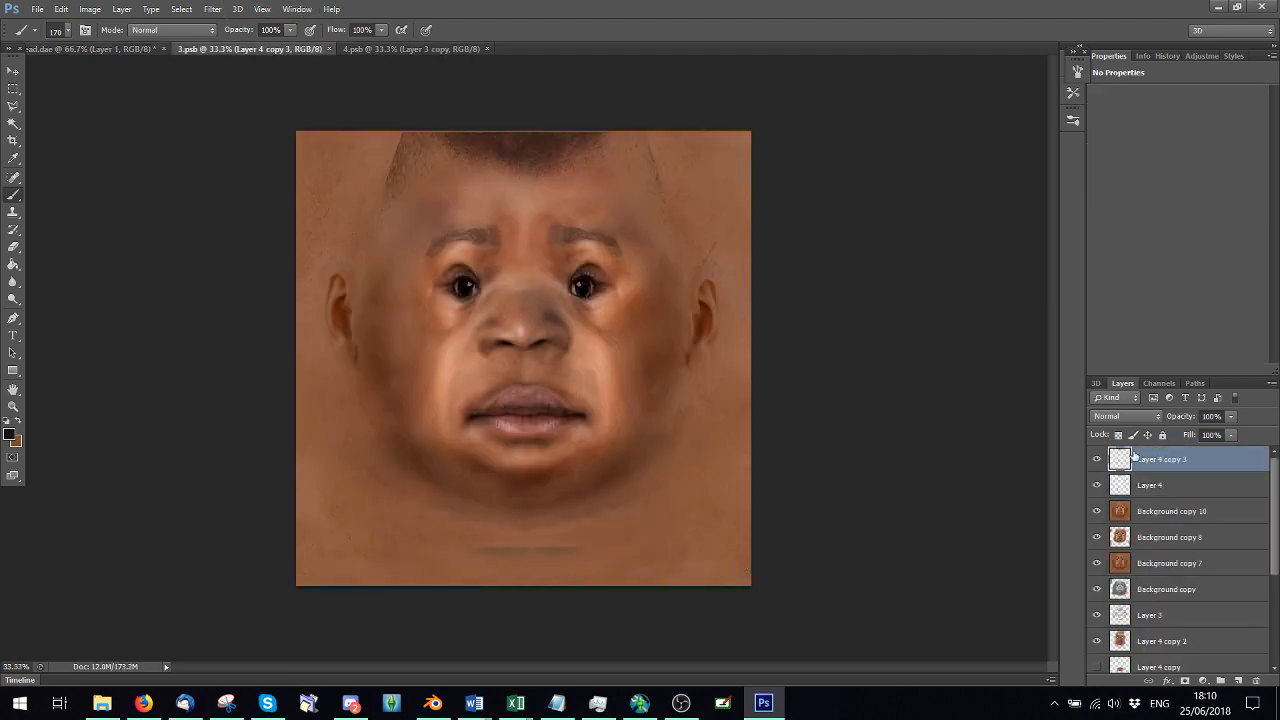
click(1238, 681)
click(1135, 415)
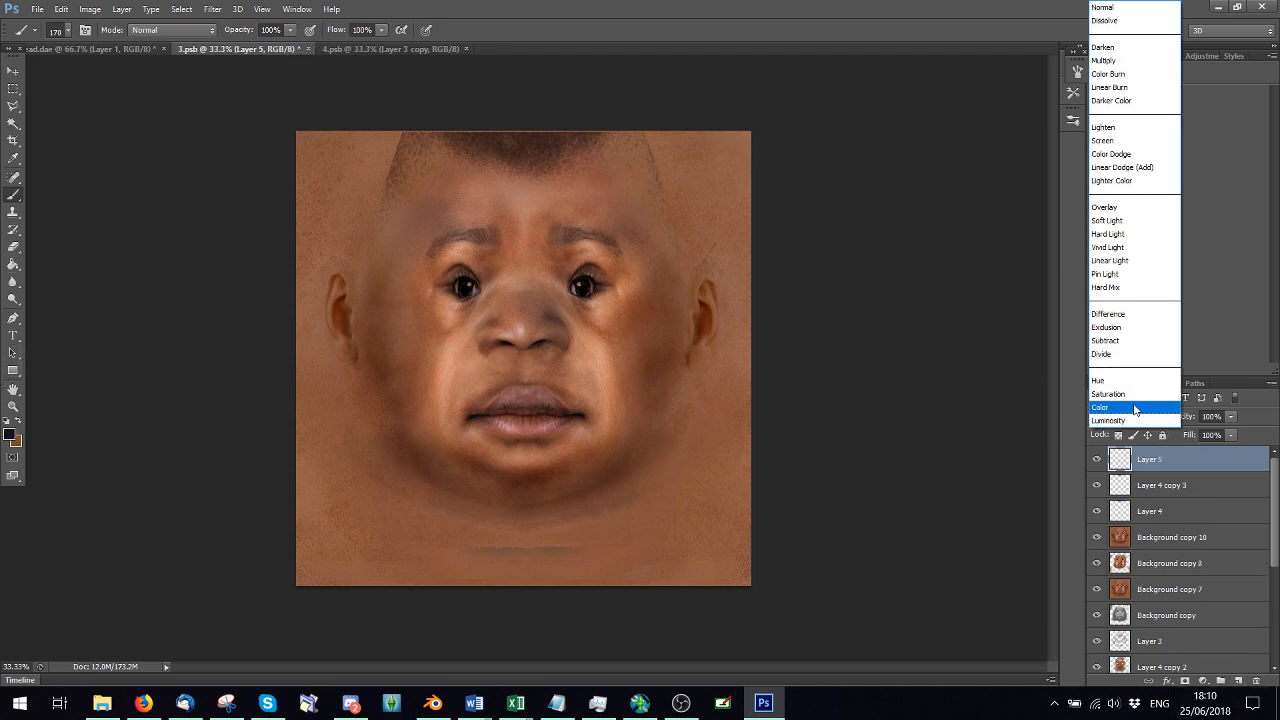
click(1133, 222)
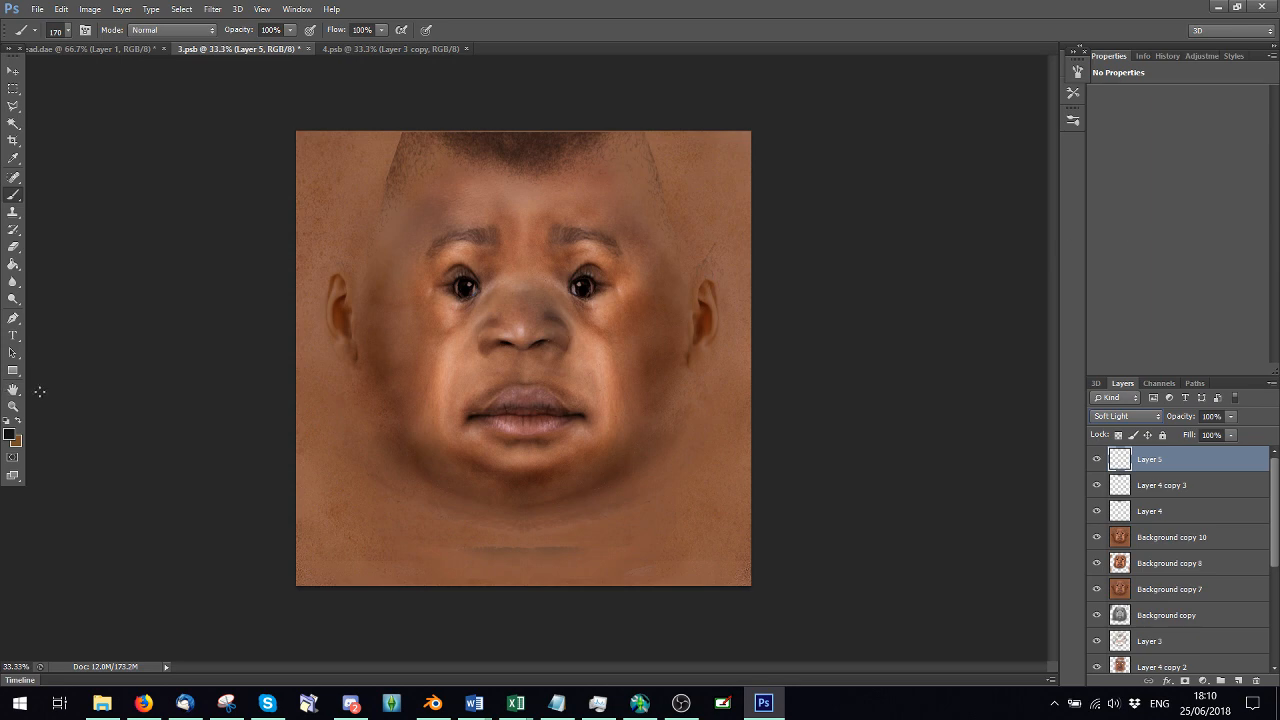
Try the brush at 401 px on the face texture's Soft Light layer and undo the stroke
click(60, 29)
key(Return)
click(61, 10)
click(76, 57)
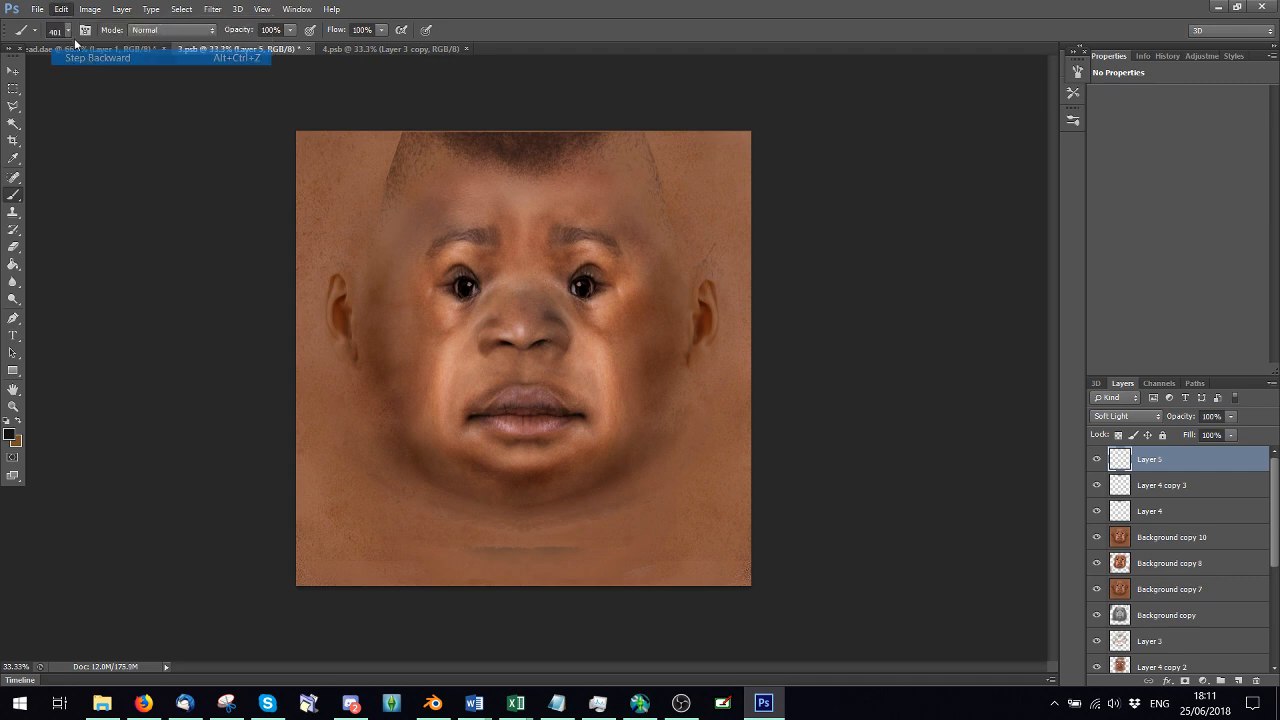
Choose the 824 px spatter brush preset, try a dab over the face and undo it
click(67, 31)
drag(154, 172, 148, 197)
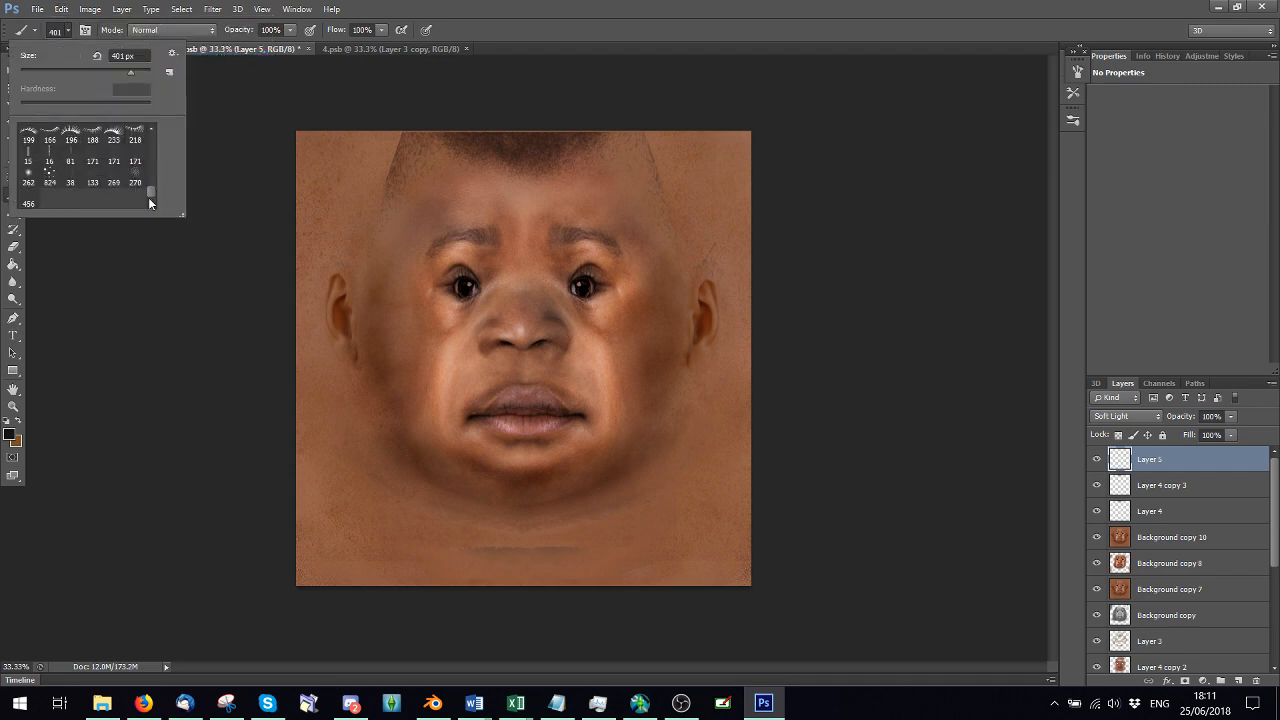
click(55, 182)
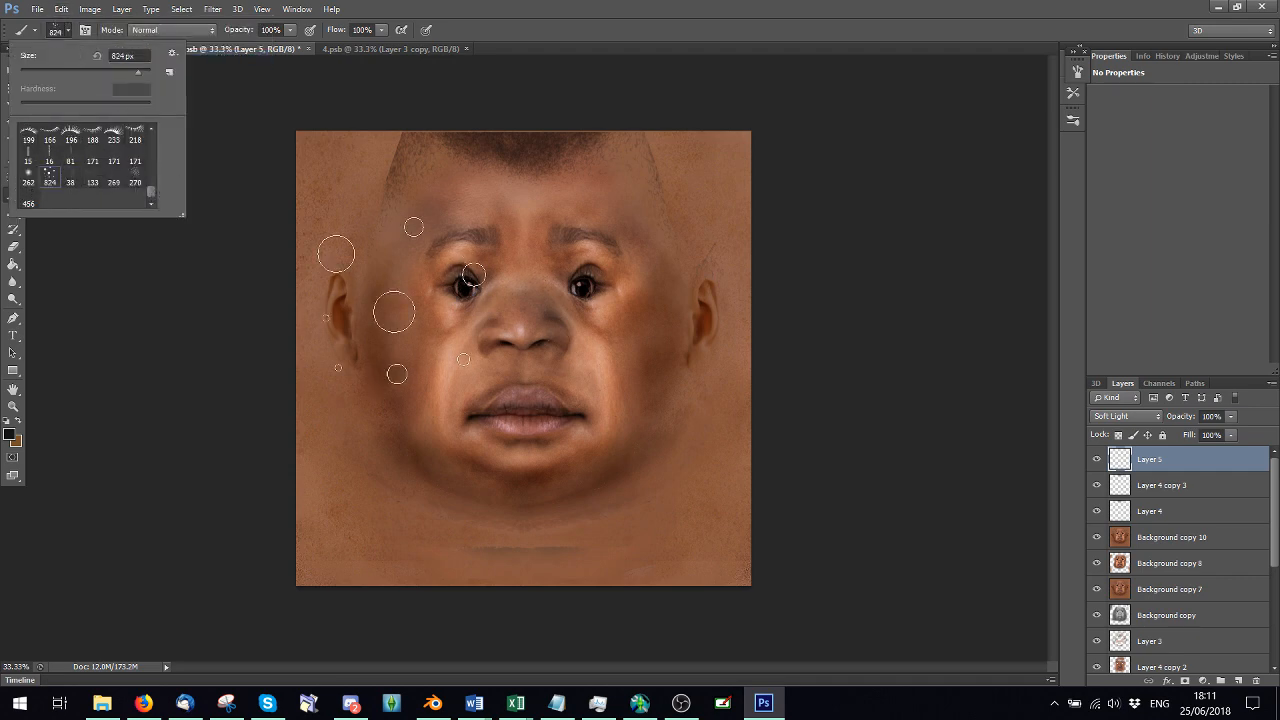
click(505, 315)
click(61, 9)
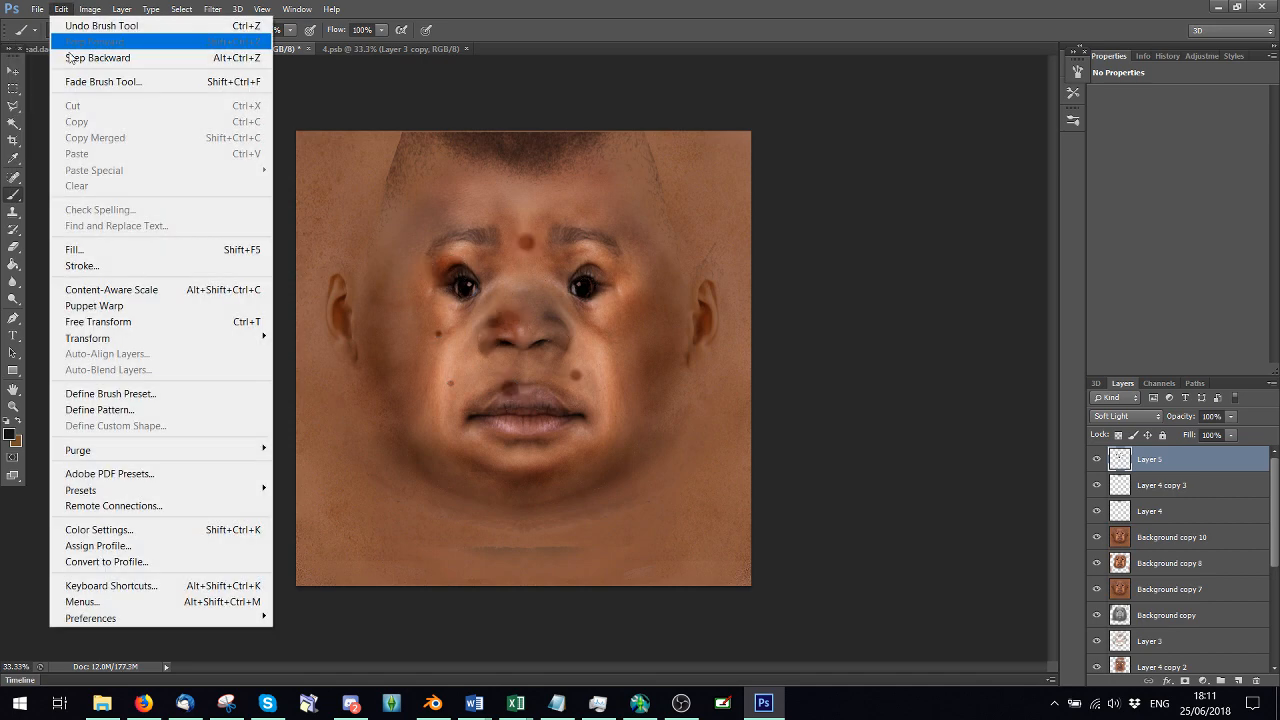
click(76, 18)
Try the spatter brush at a reduced size of 110 px on the face and undo the stroke
click(67, 31)
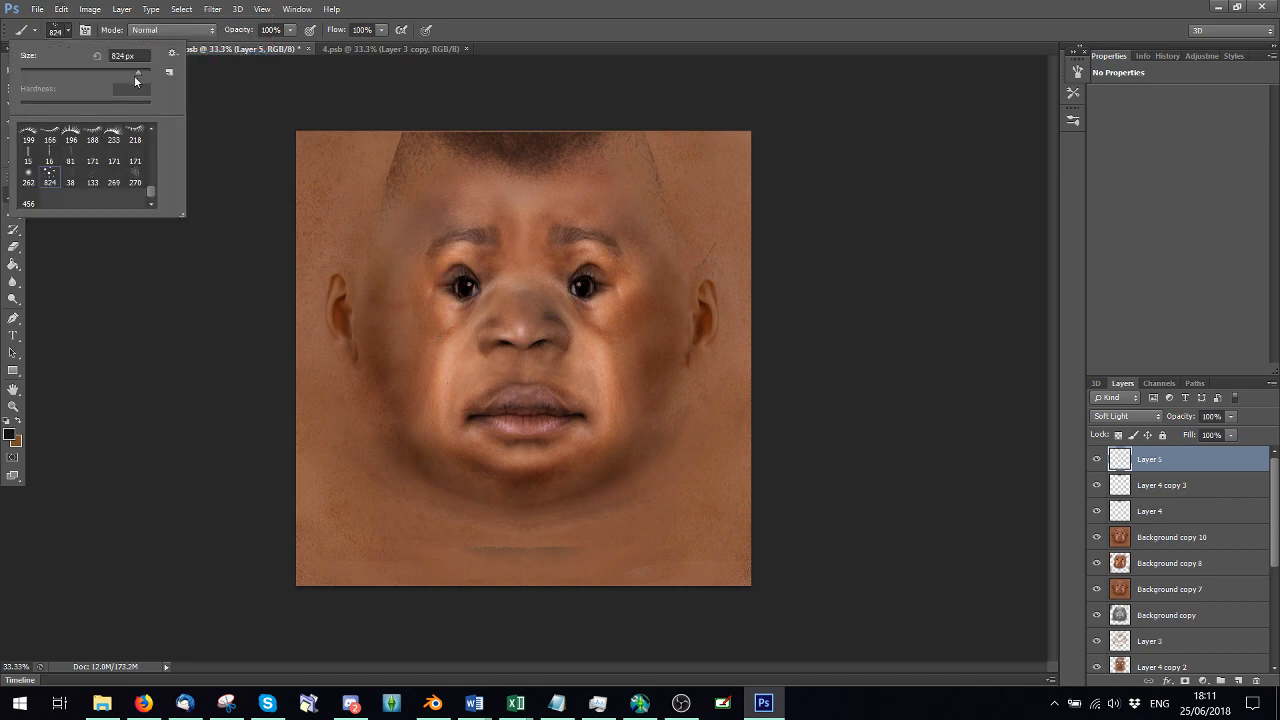
drag(118, 73, 109, 73)
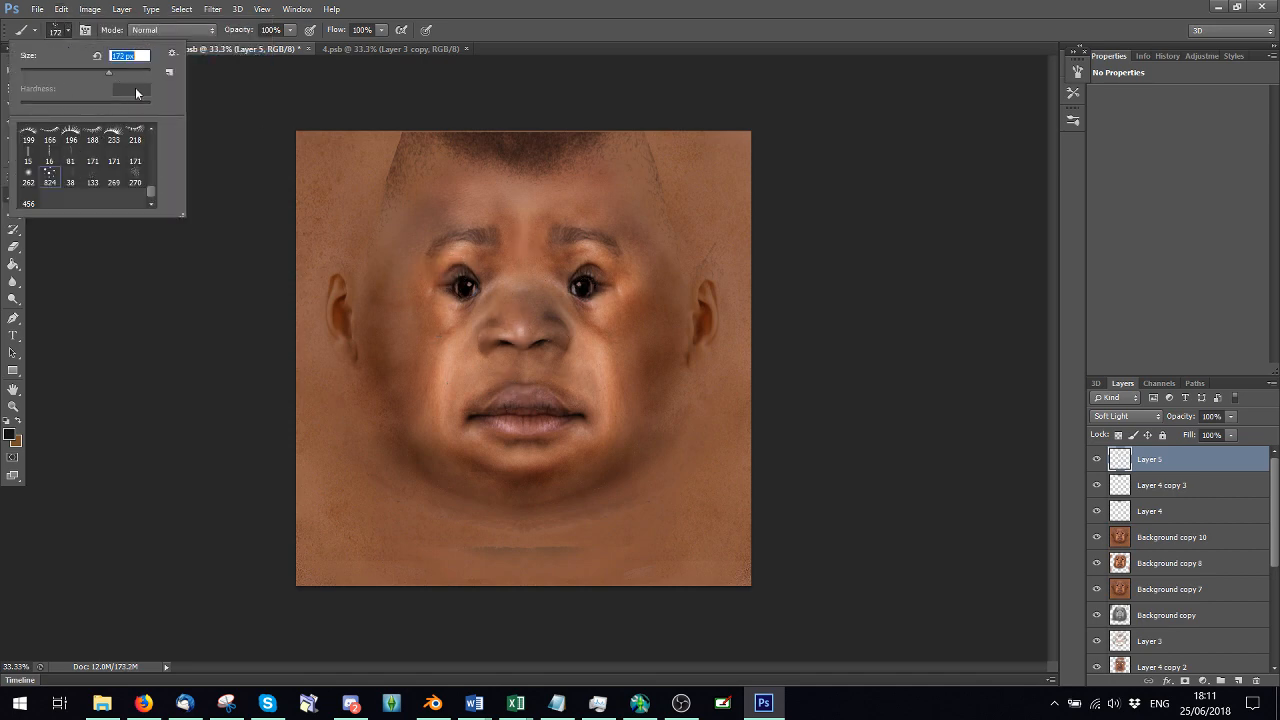
mouse_move(524, 245)
mouse_down()
mouse_move(540, 280)
mouse_move(570, 296)
mouse_up()
click(61, 9)
click(79, 58)
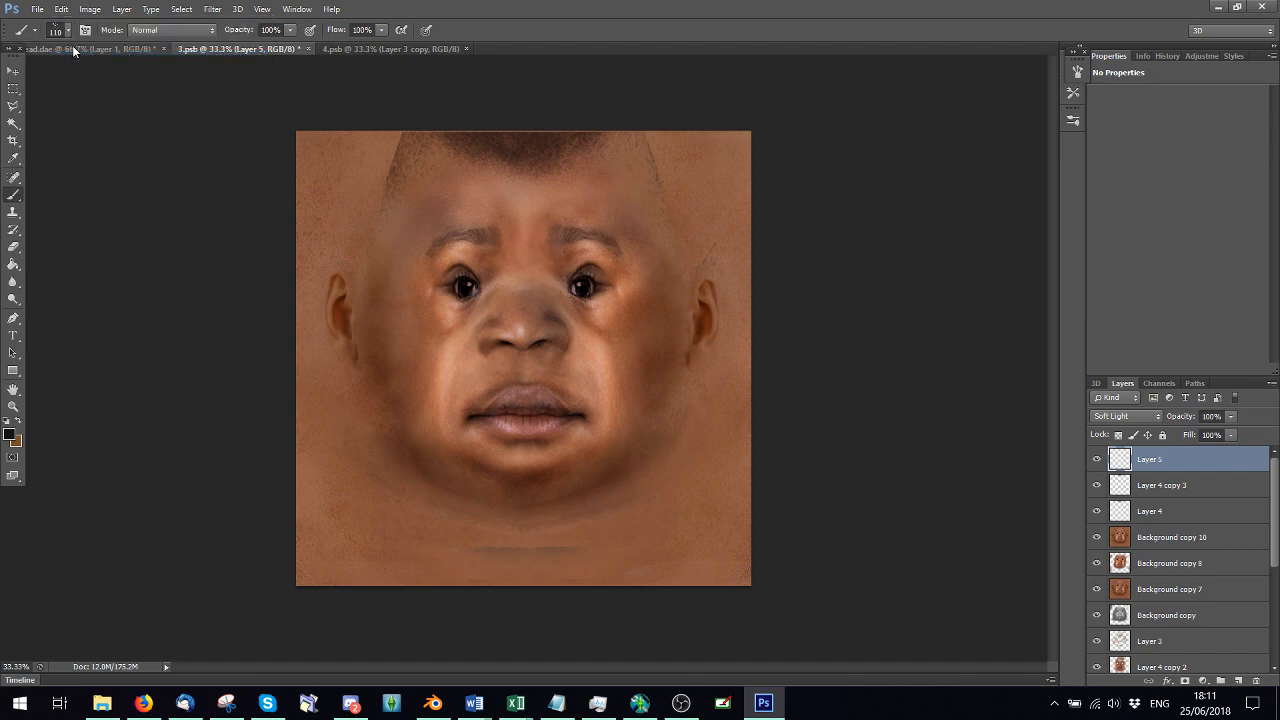
Set the spatter brush to 88 px and enable Shape Dynamics, Scattering and Color Dynamics for it
click(57, 30)
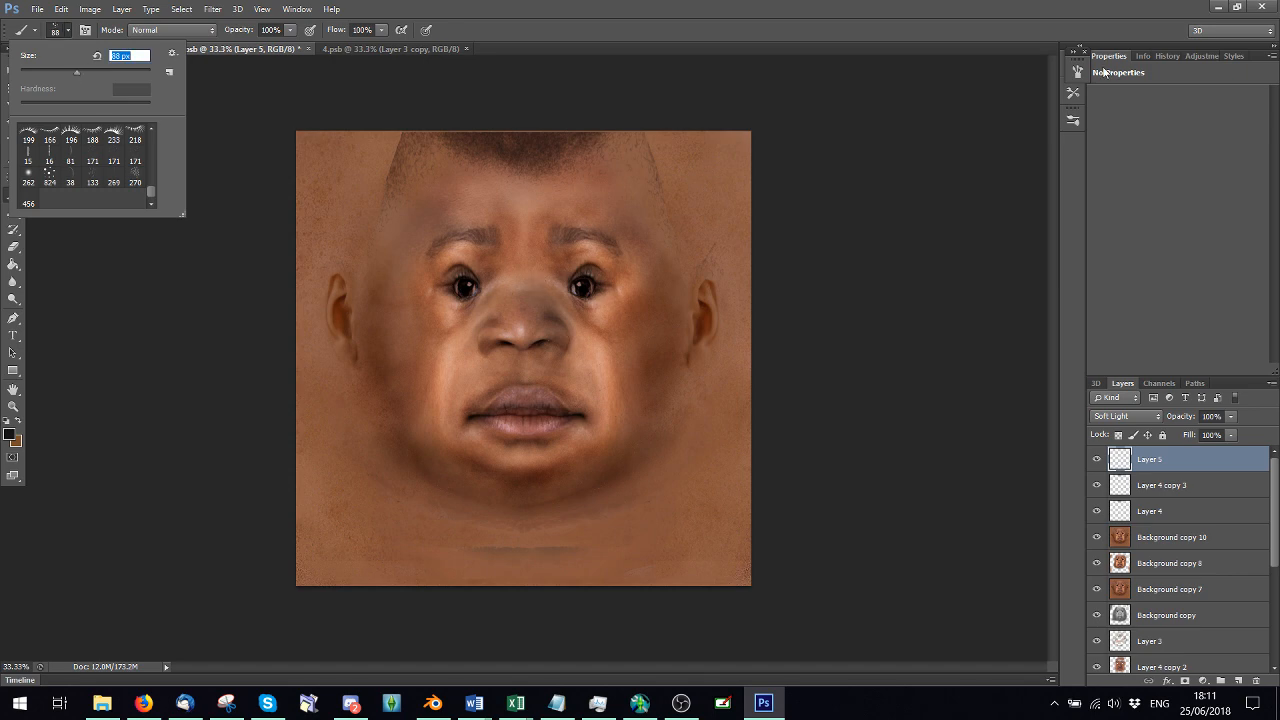
click(1073, 93)
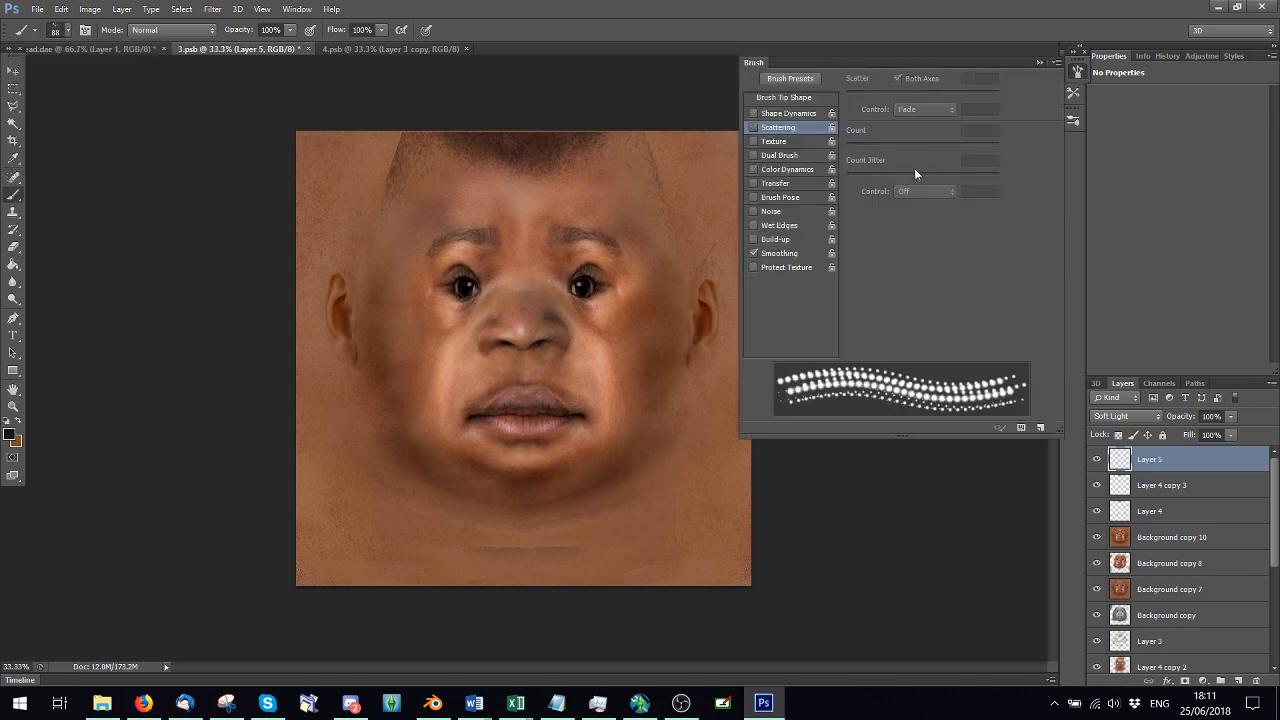
click(774, 114)
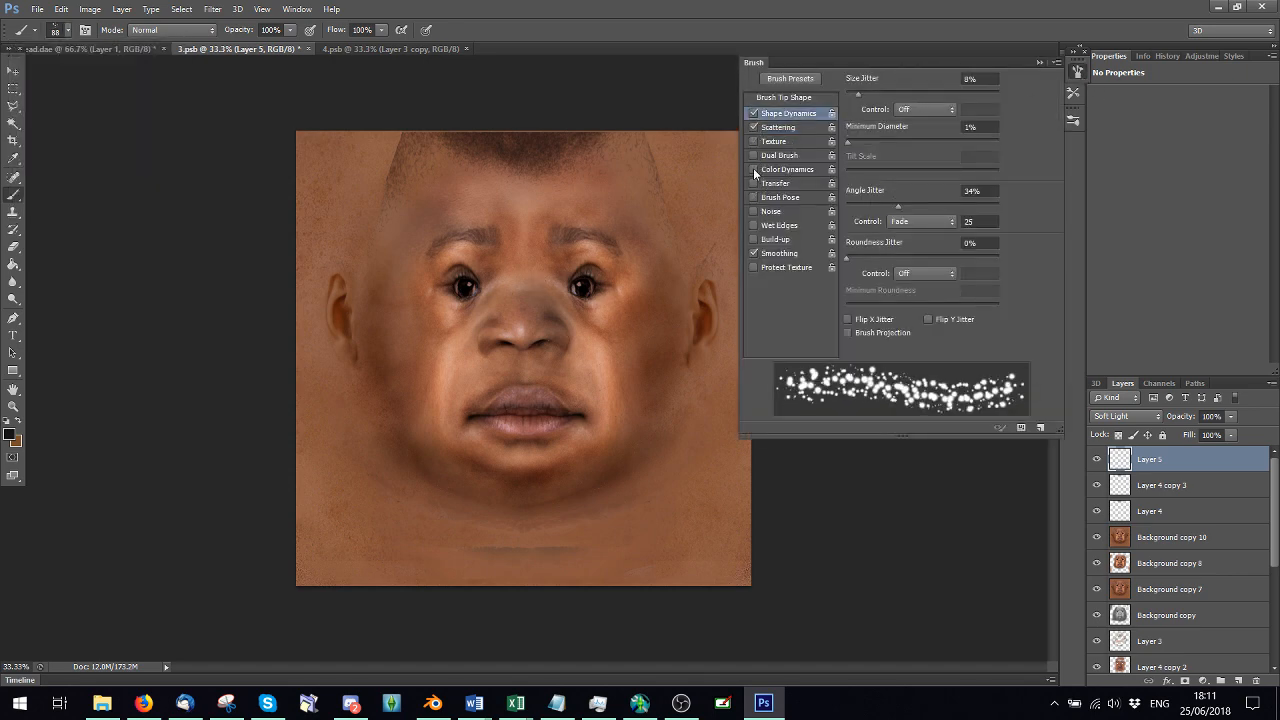
click(754, 170)
Set the foreground color to the dark warm brown #211e1b
click(9, 434)
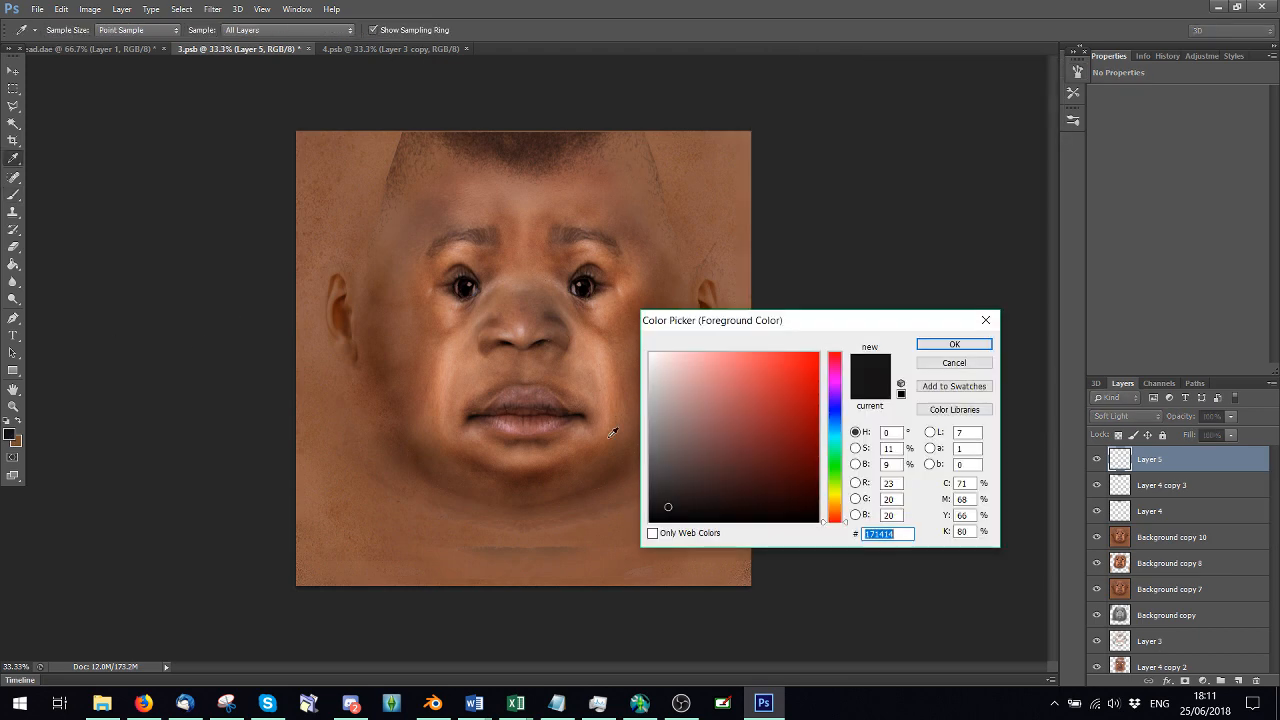
click(835, 515)
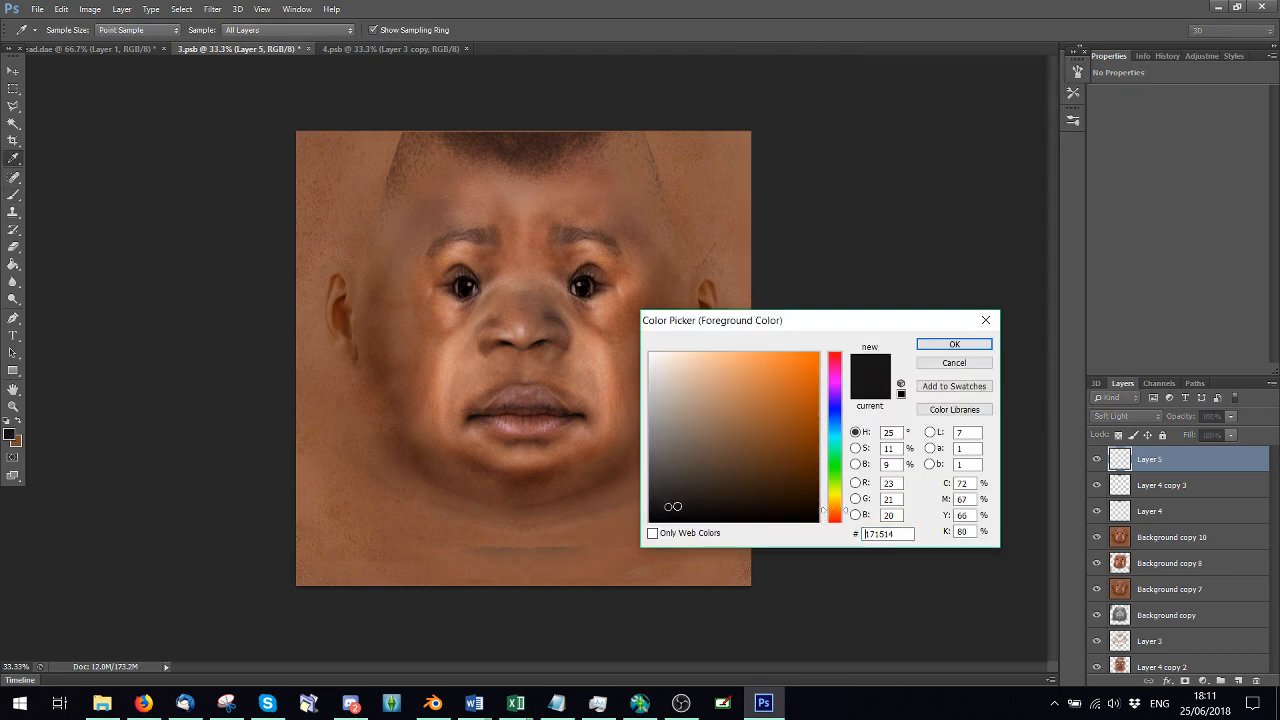
click(682, 500)
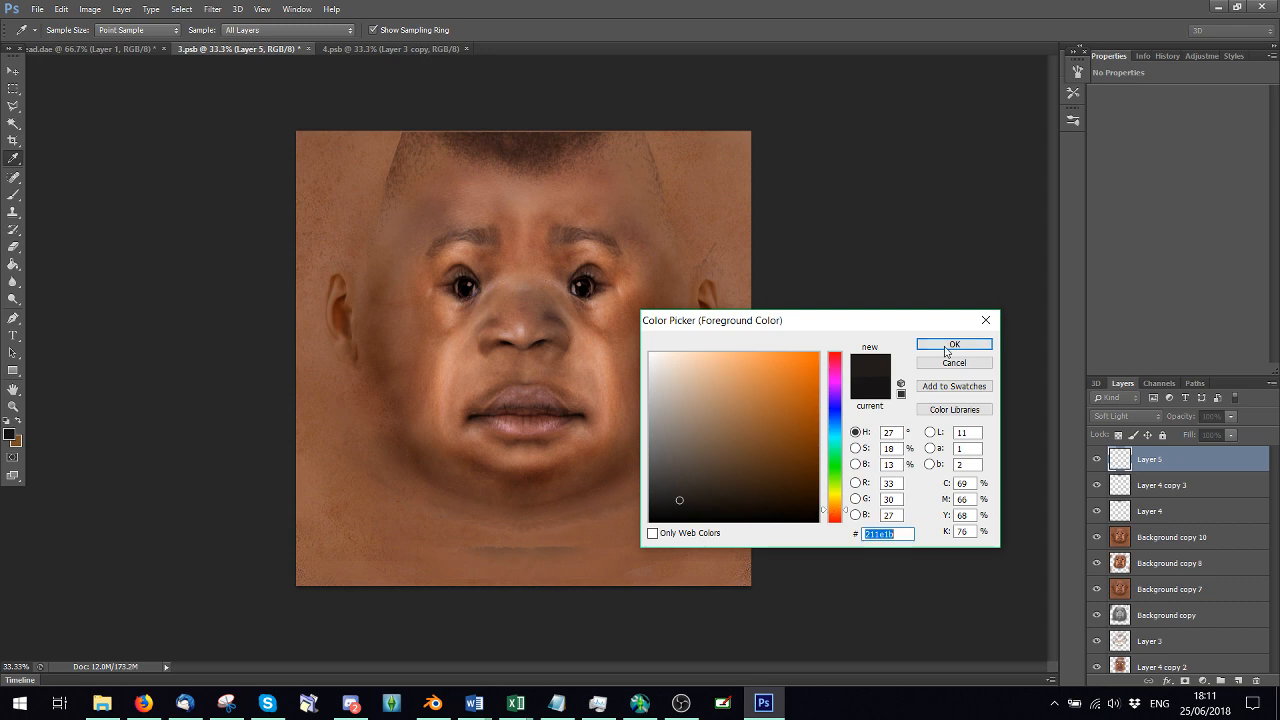
click(953, 344)
Enable Texture for the spatter brush and choose the light orange paper pattern as its texture
click(1076, 77)
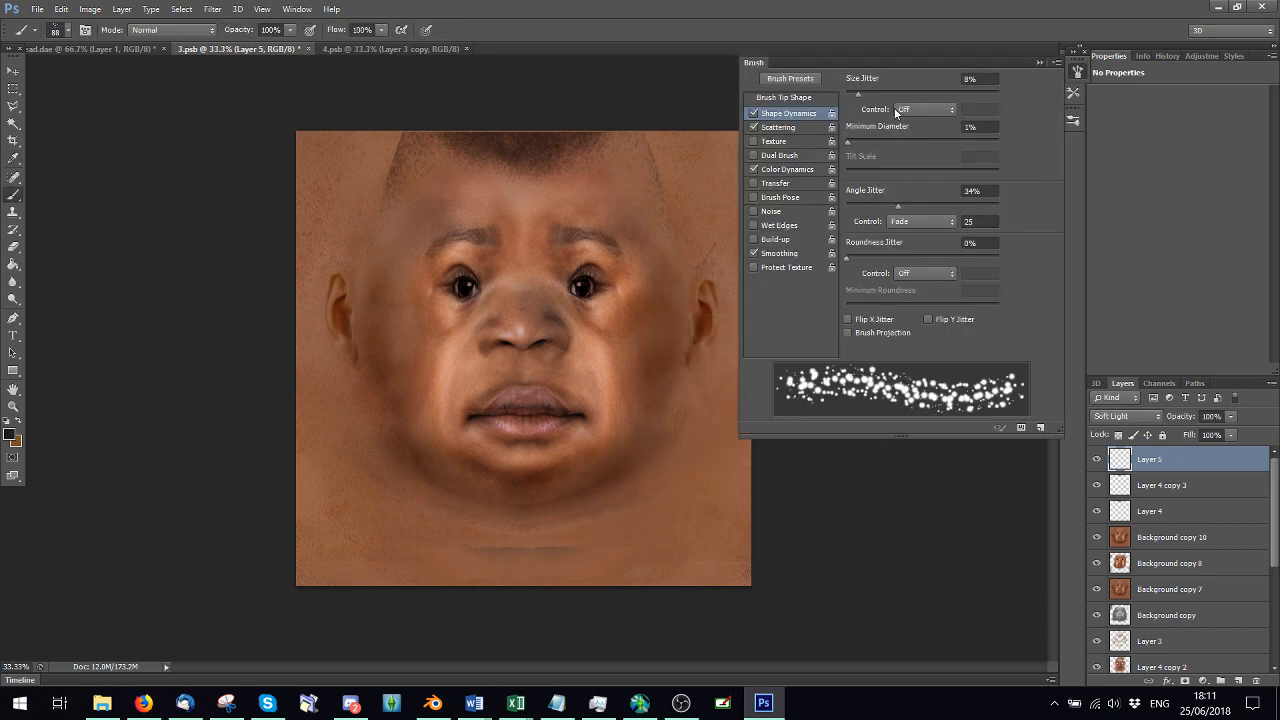
click(783, 98)
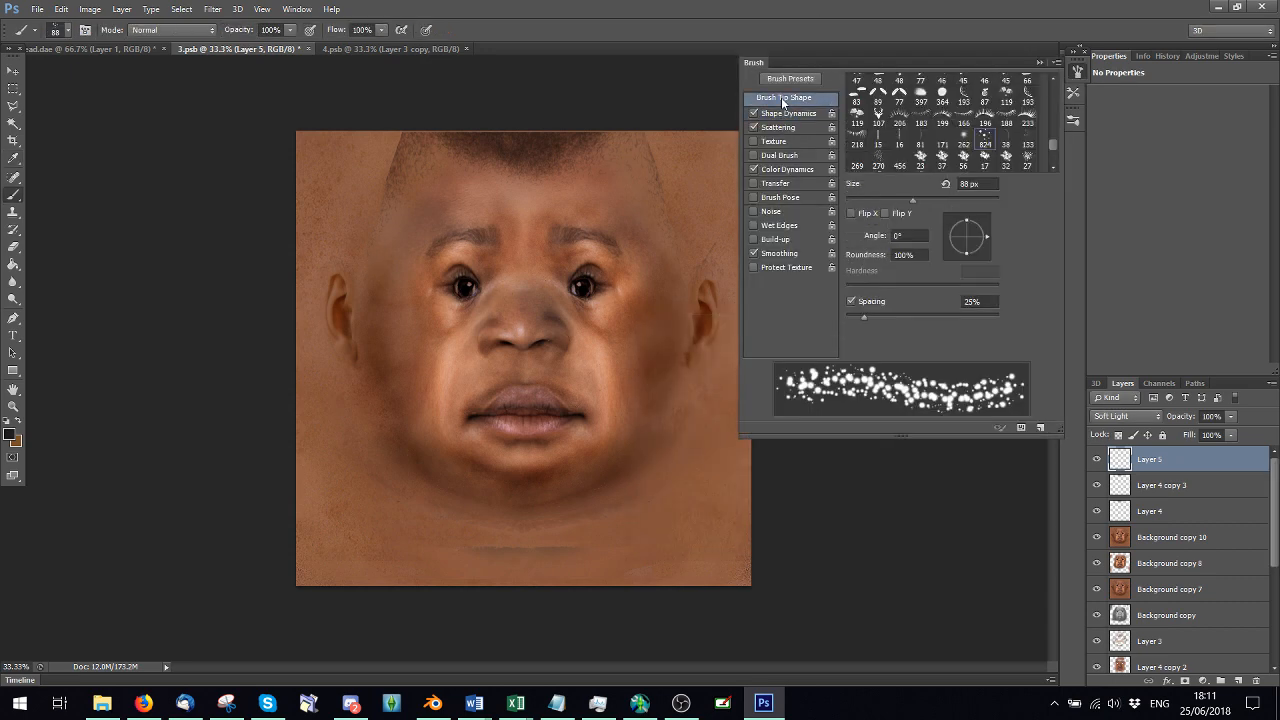
click(785, 128)
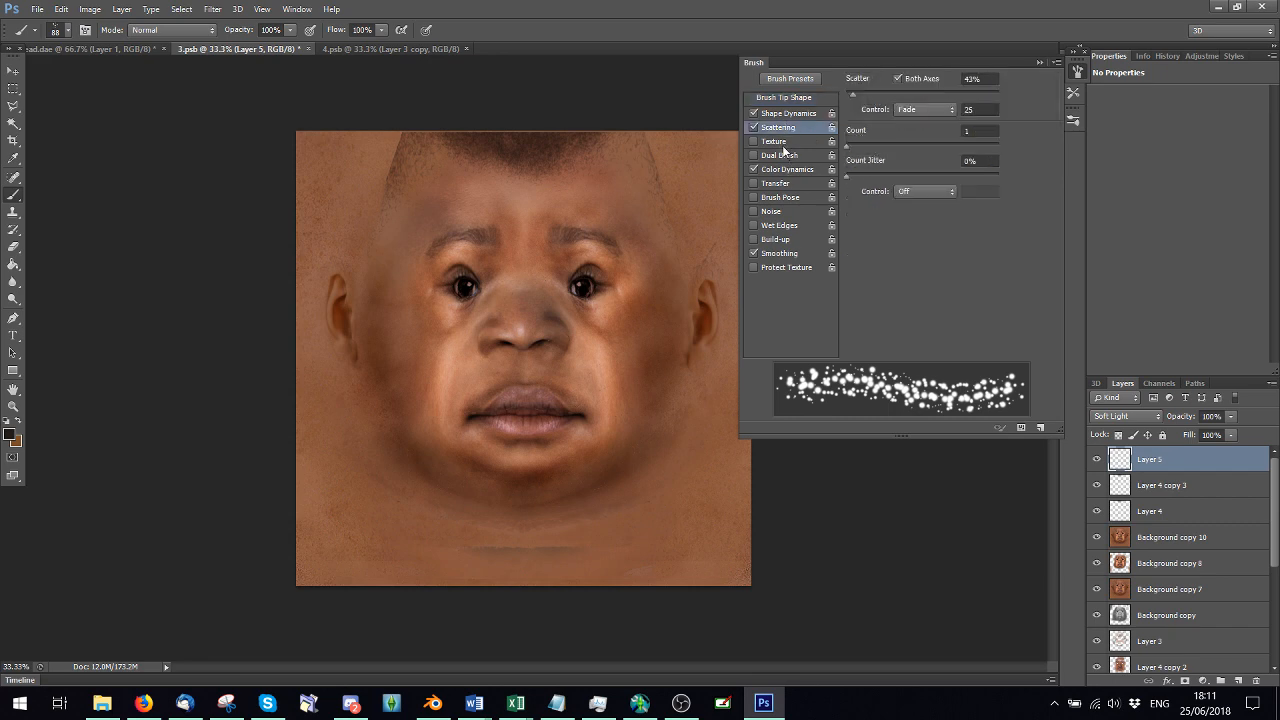
click(774, 142)
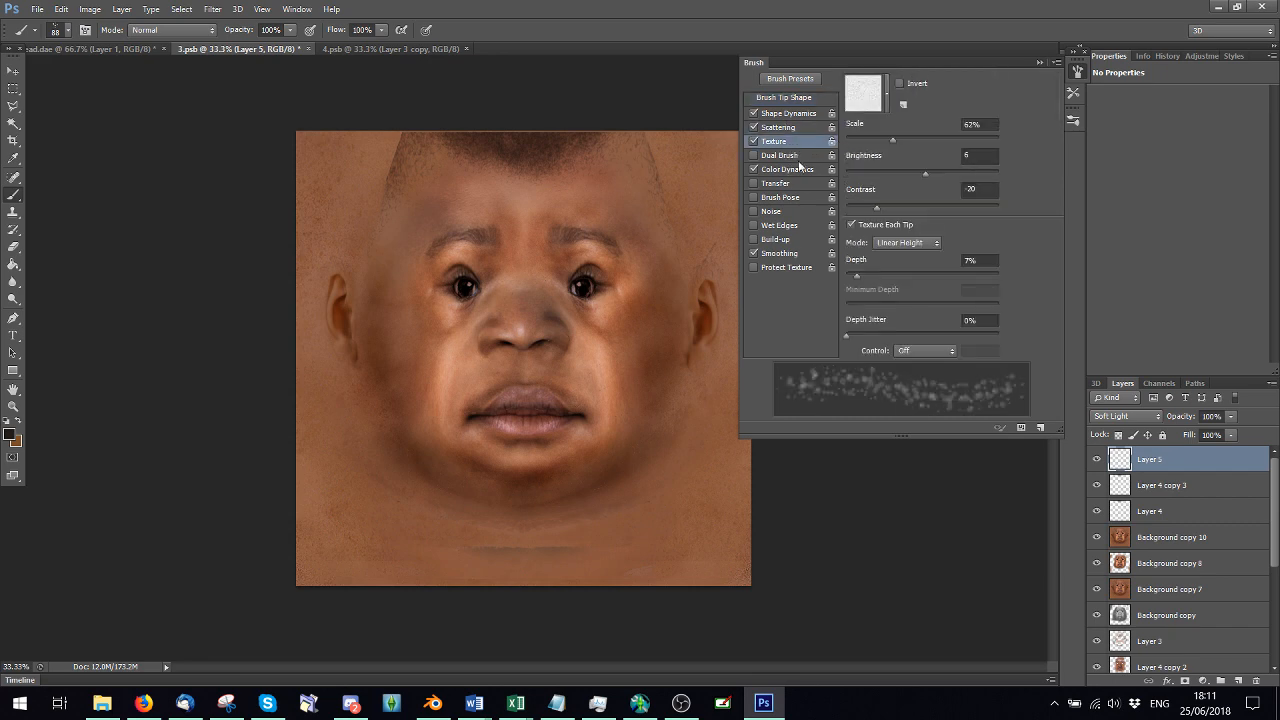
click(879, 98)
drag(922, 176, 923, 207)
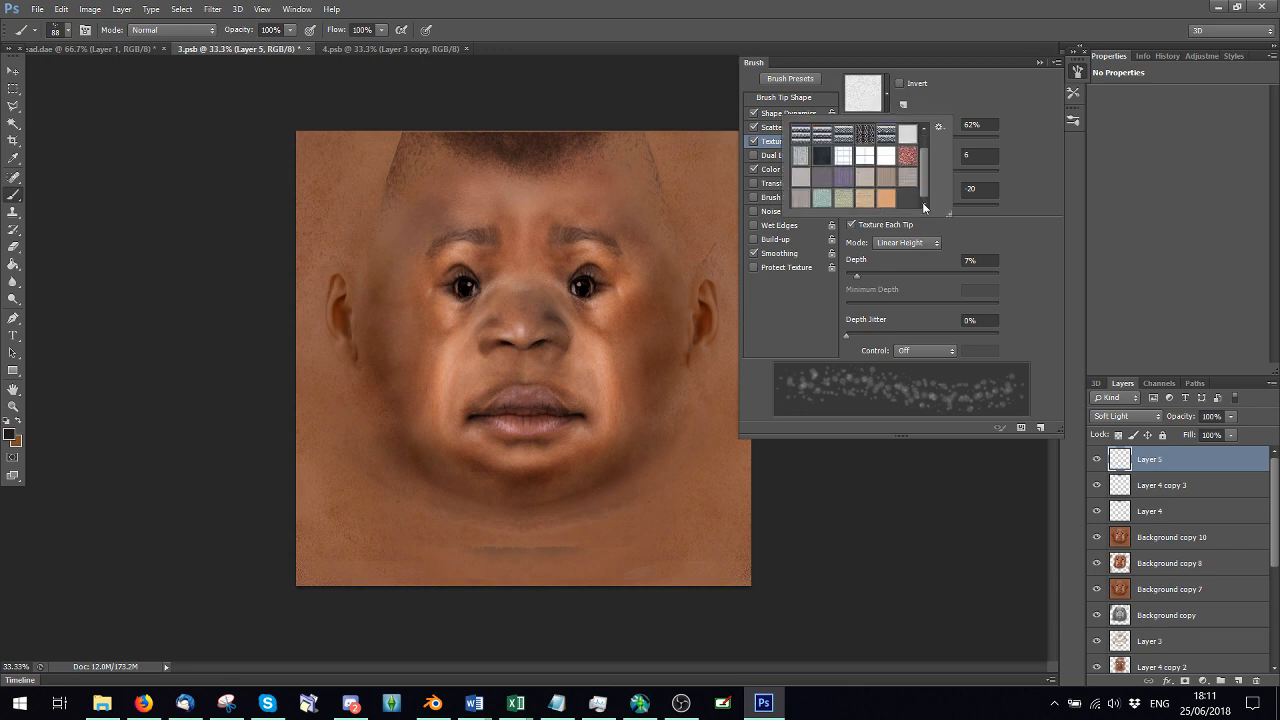
click(886, 201)
click(979, 214)
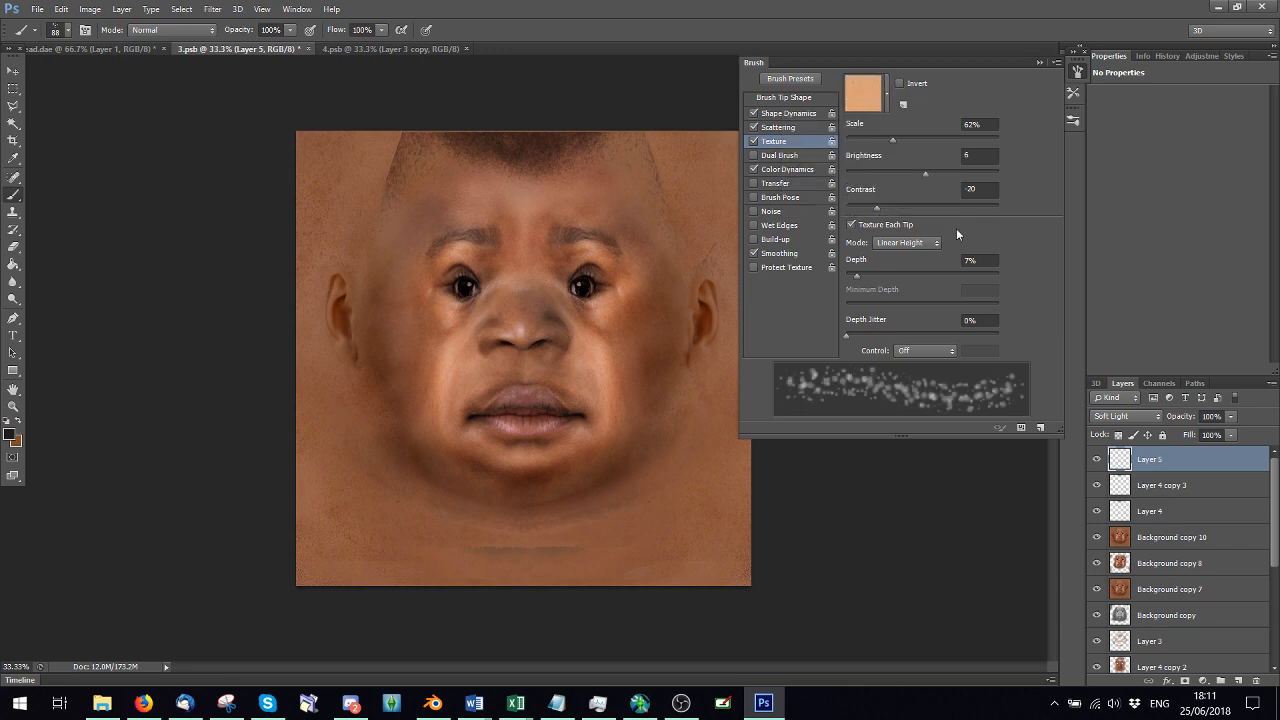
Enable Transfer with increased opacity and flow jitter, and paint fine dark speckles over the face's forehead, nose and cheeks
click(784, 184)
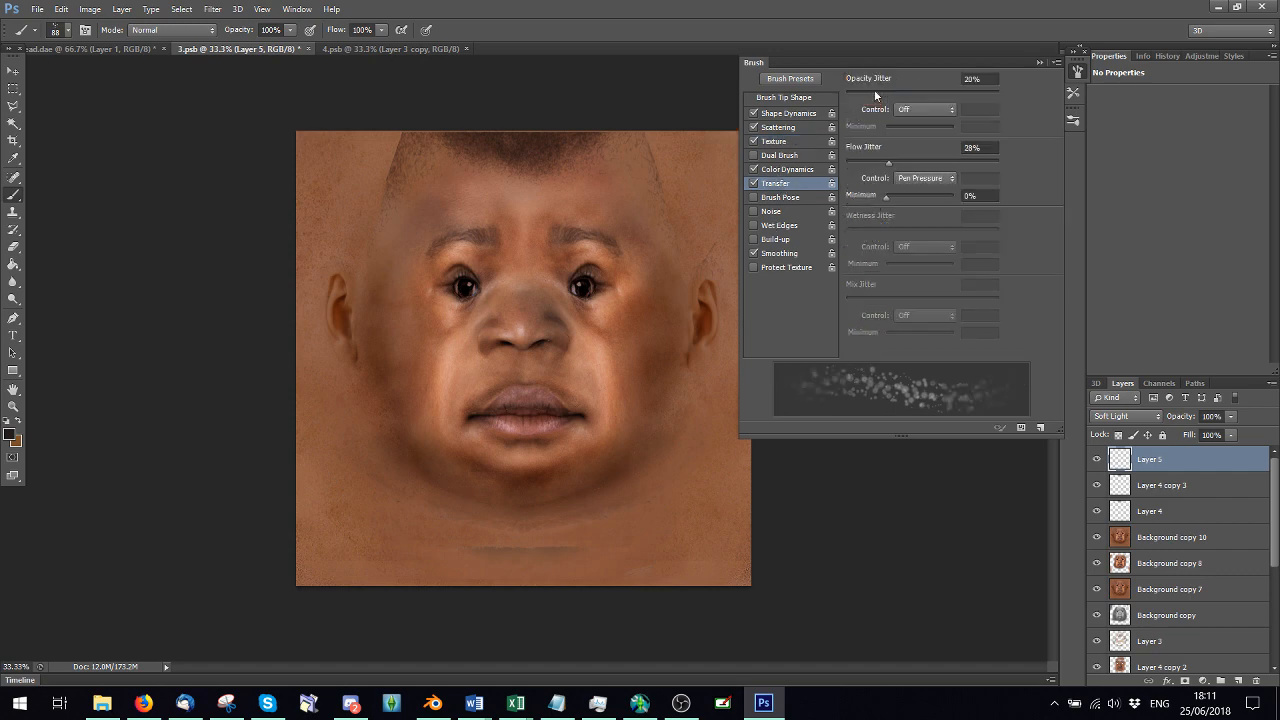
drag(876, 95, 937, 95)
drag(909, 170, 977, 174)
key(F5)
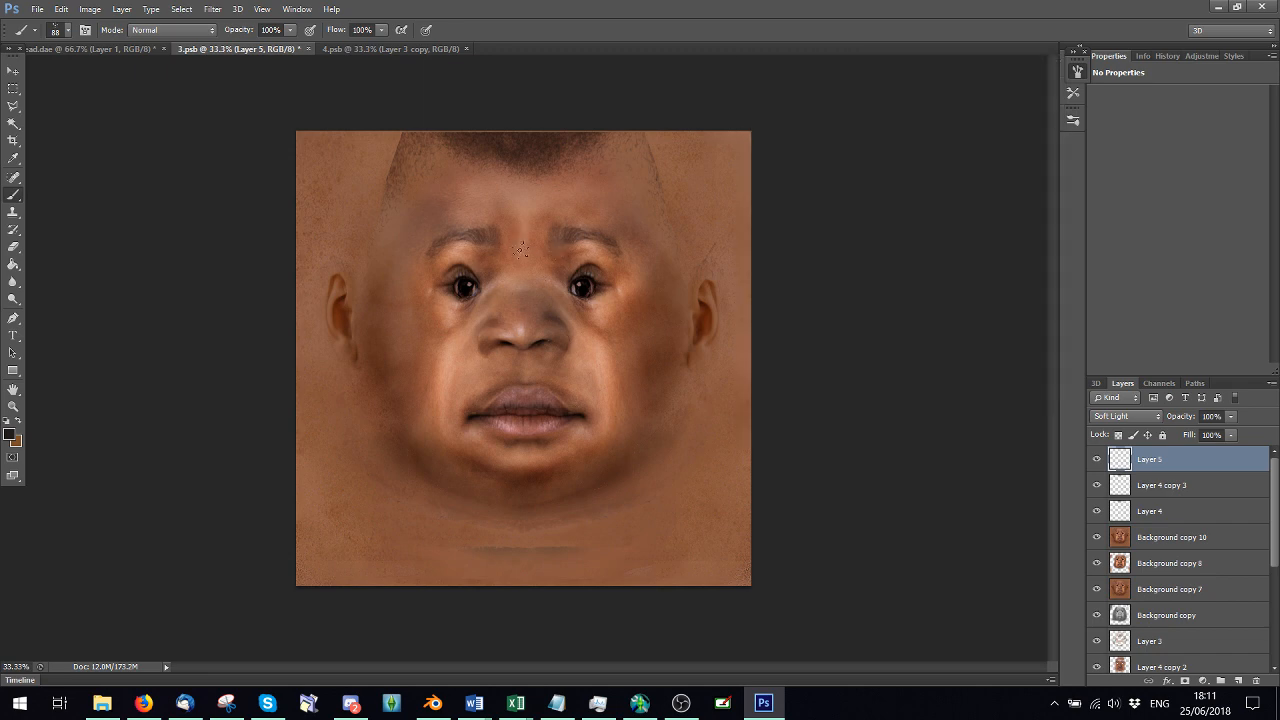
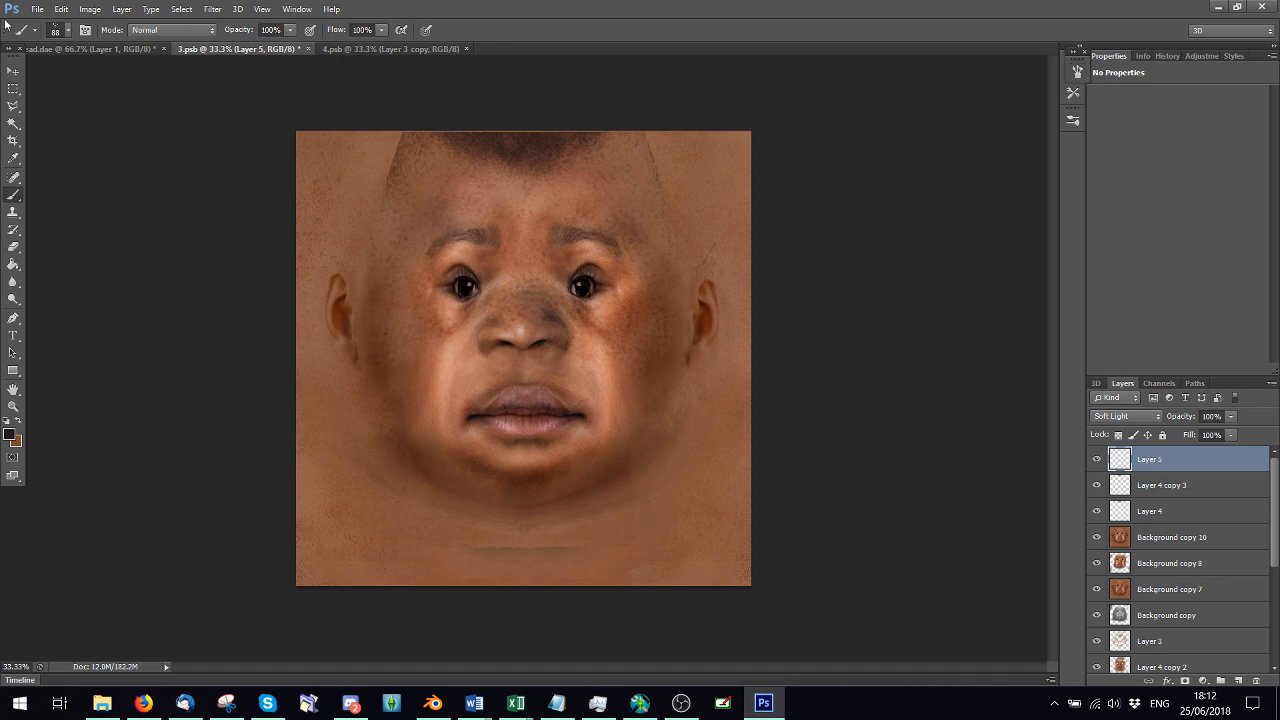
Open the light-skinned face texture Bash3 from the New folder (4) folder
click(37, 9)
click(50, 37)
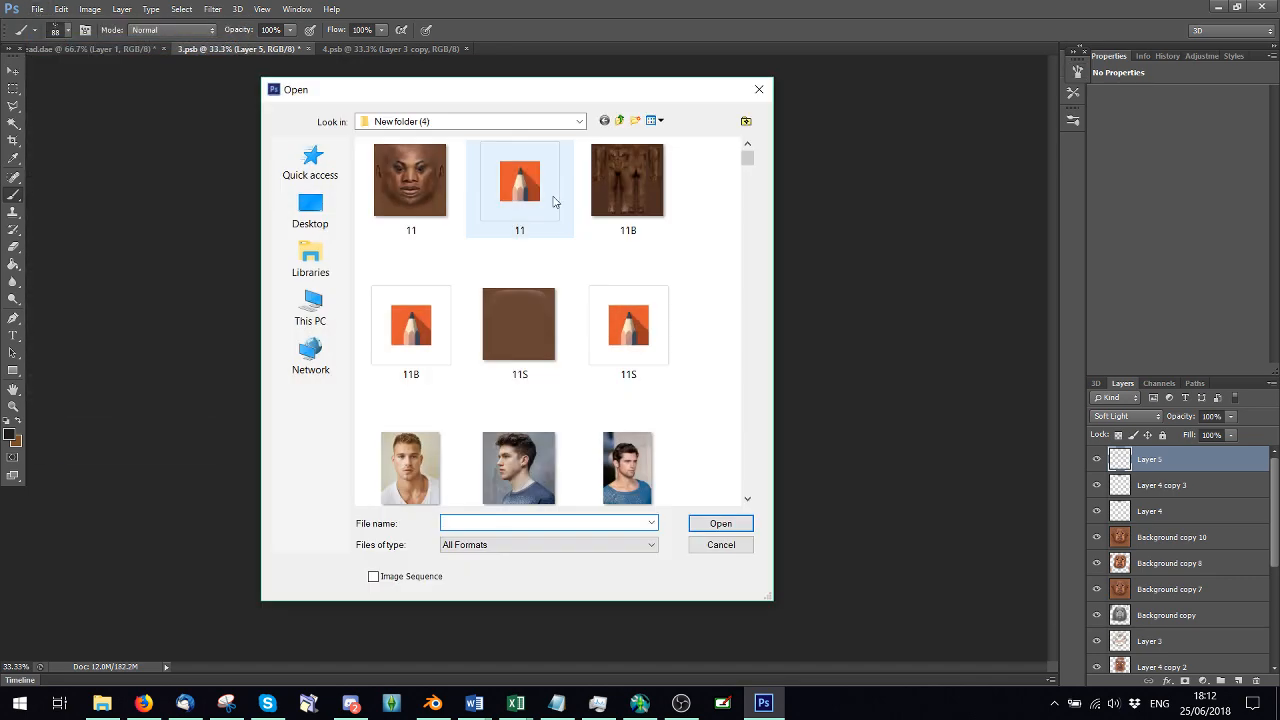
scroll(600, 230, down, 8)
scroll(646, 257, up, 3)
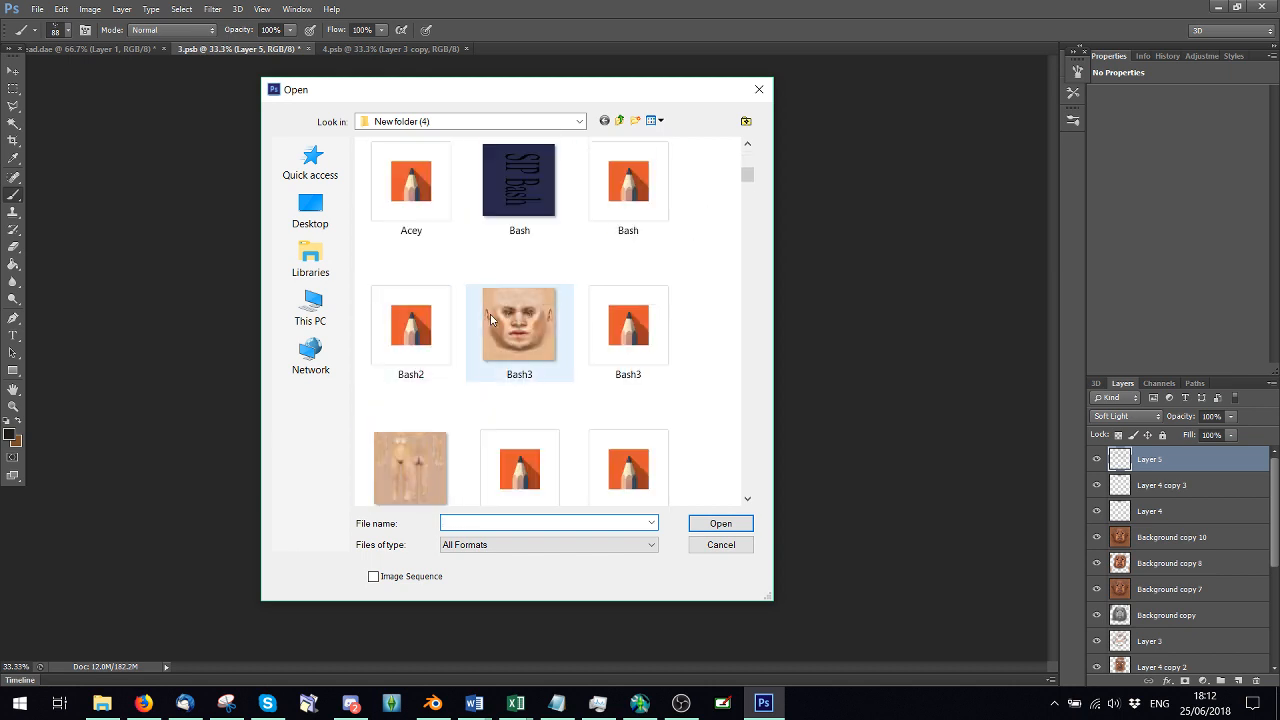
double_click(490, 318)
click(672, 341)
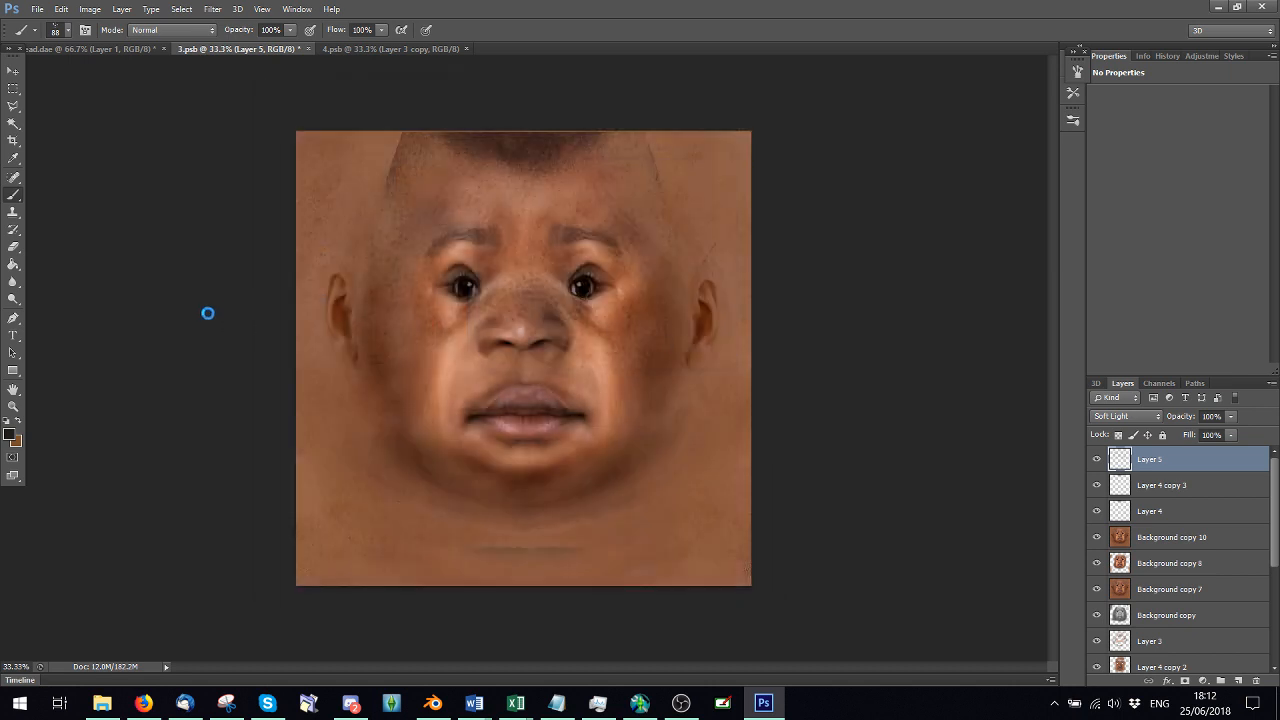
Choose the 38 hair-strand brush tip at 473 px, undo its test mark, and add a new layer above the Bash3 background
click(67, 30)
click(70, 177)
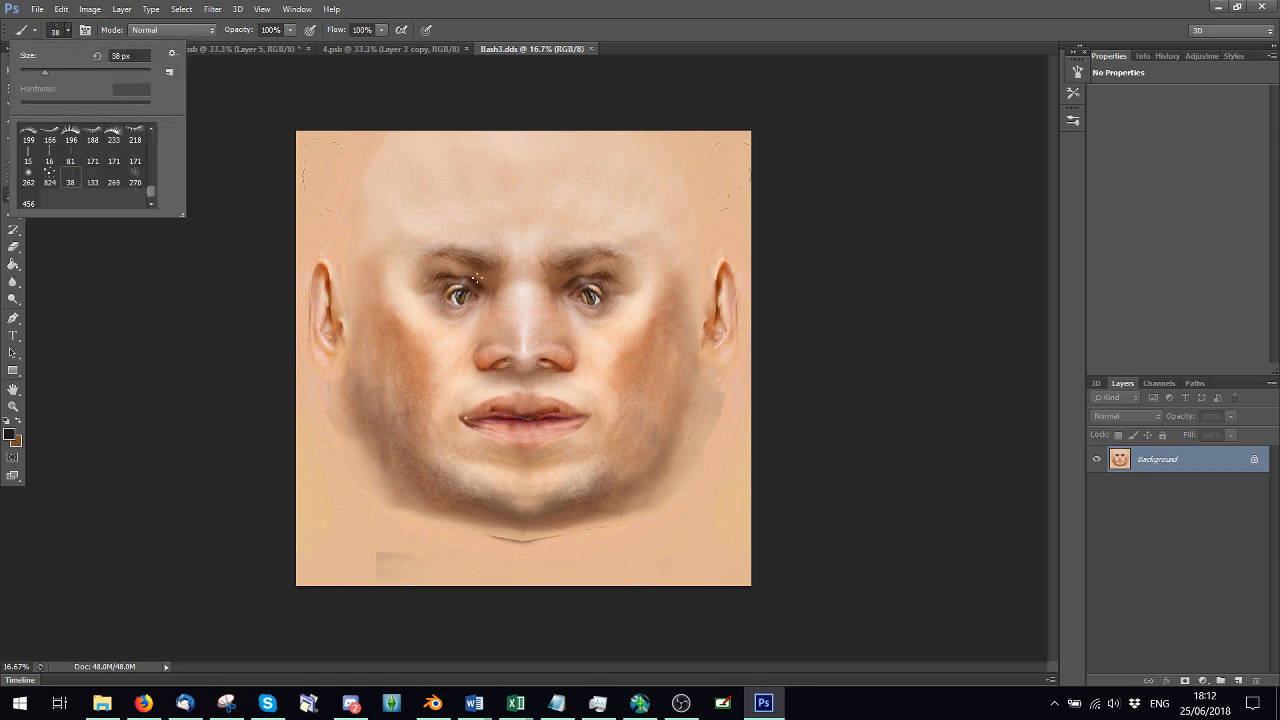
click(399, 221)
click(61, 9)
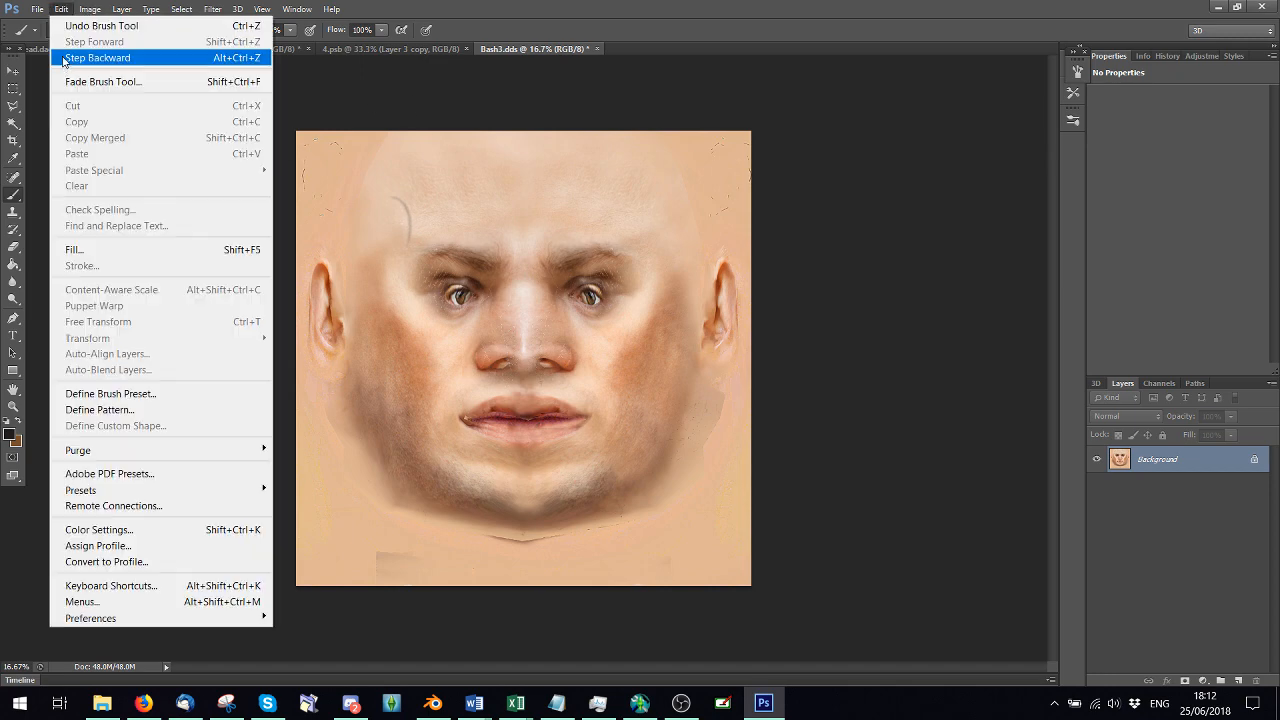
click(66, 54)
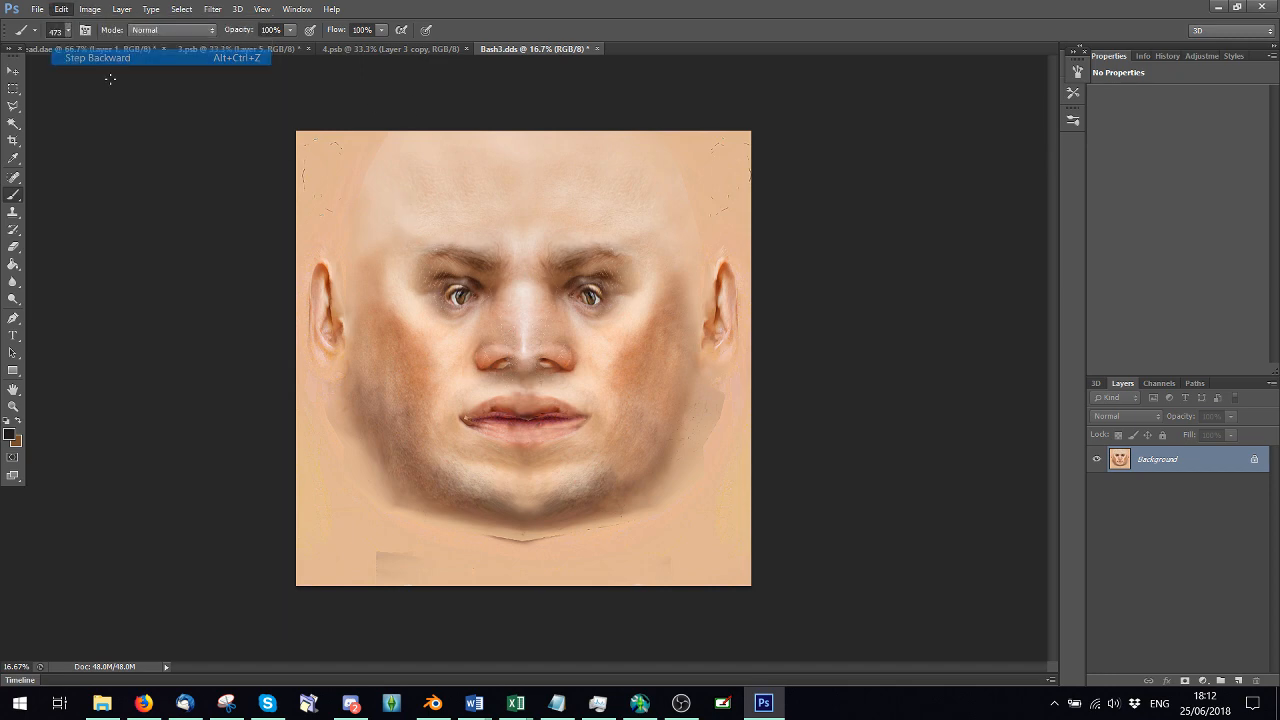
click(1238, 680)
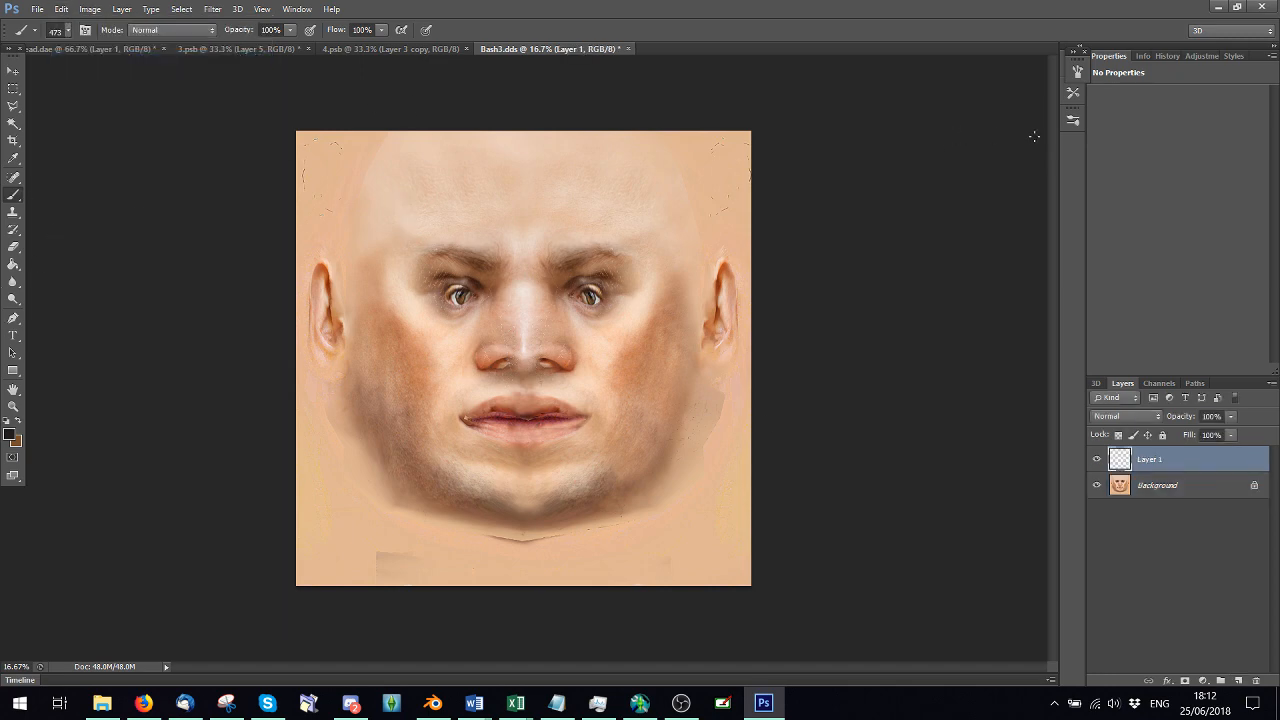
Enable Shape Dynamics and Scattering for the hair-strand brush and set its tip spacing to 30%
click(1077, 72)
click(754, 114)
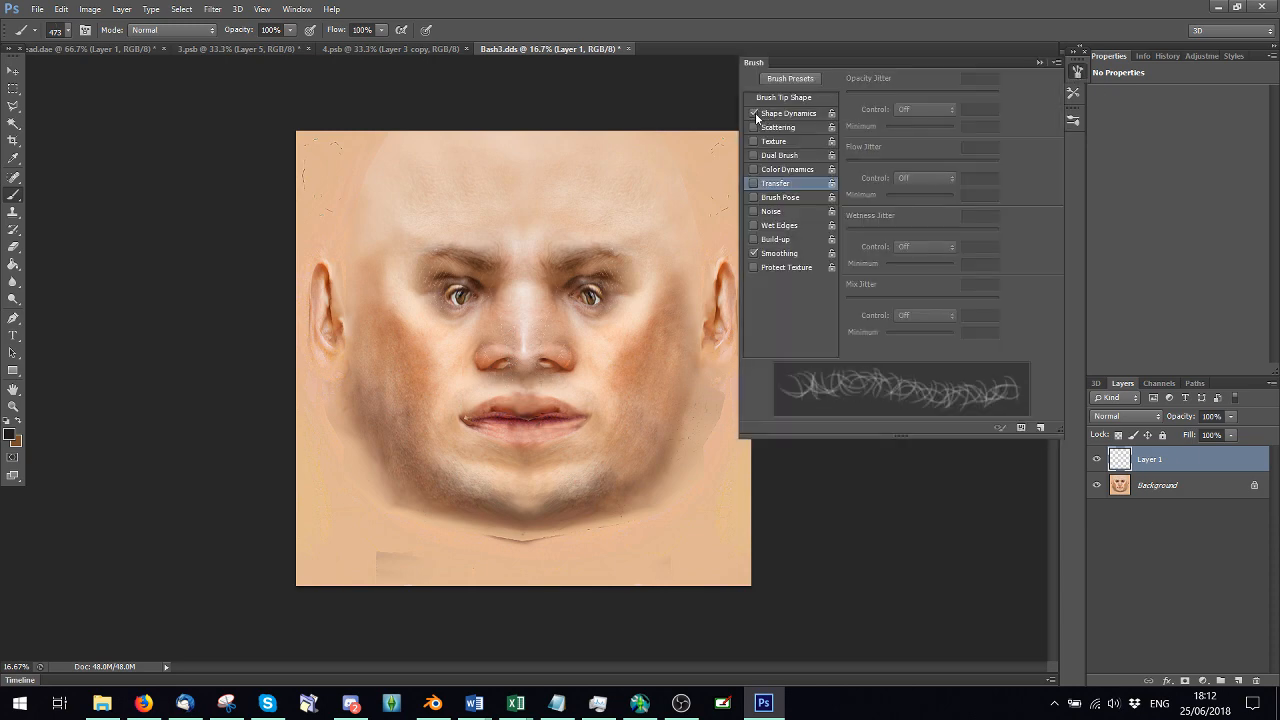
click(754, 127)
click(780, 97)
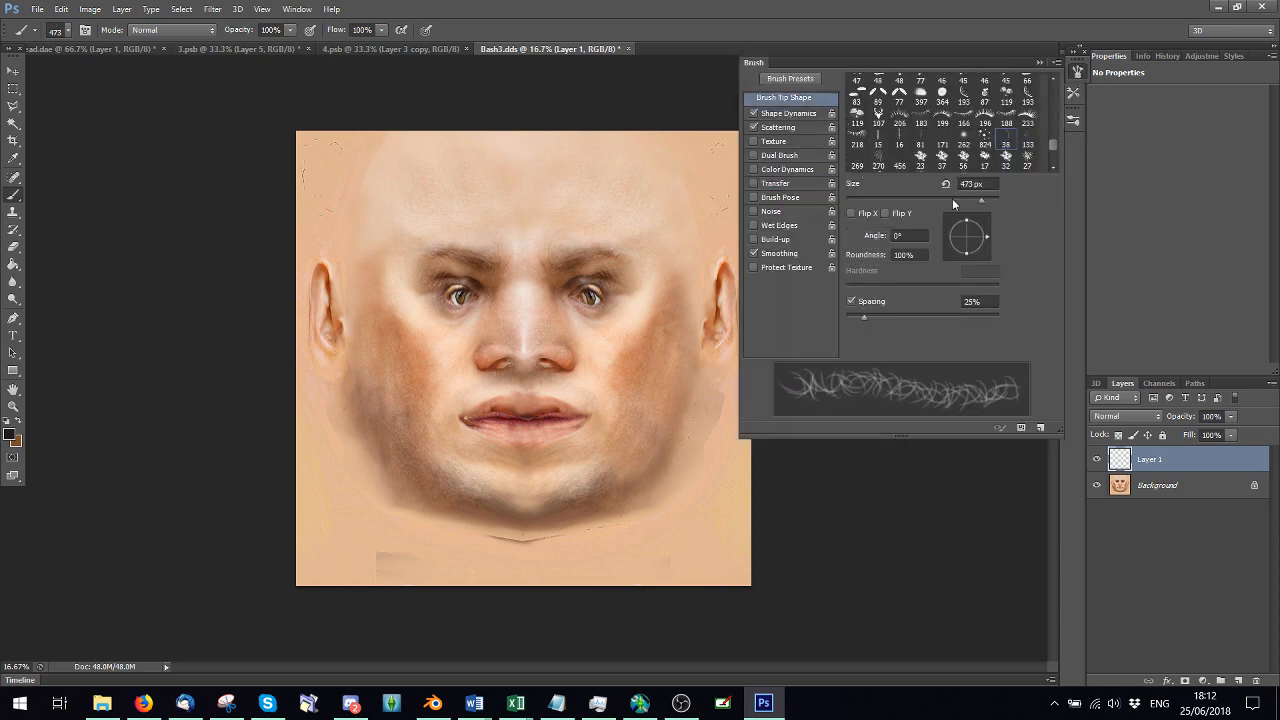
drag(858, 318, 868, 316)
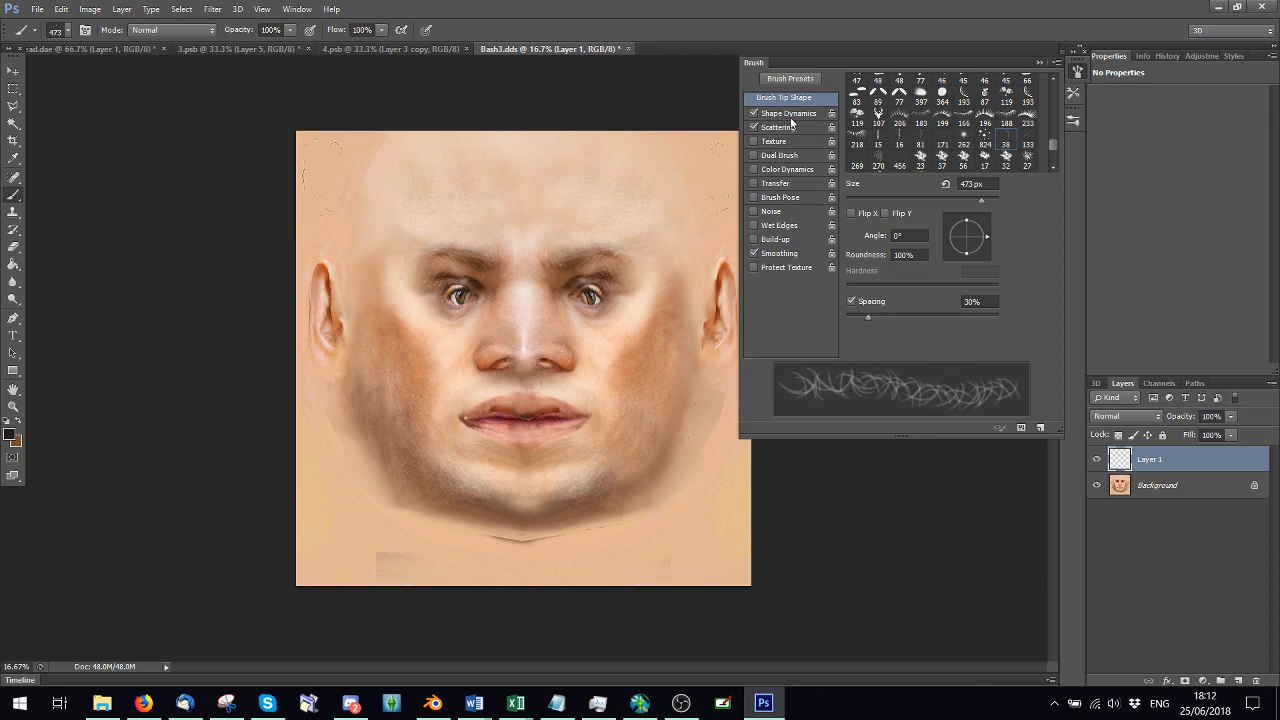
Set the brush's angle jitter to 17% and its angle control to Initial Direction in Shape Dynamics
click(789, 114)
drag(884, 206, 872, 207)
click(906, 221)
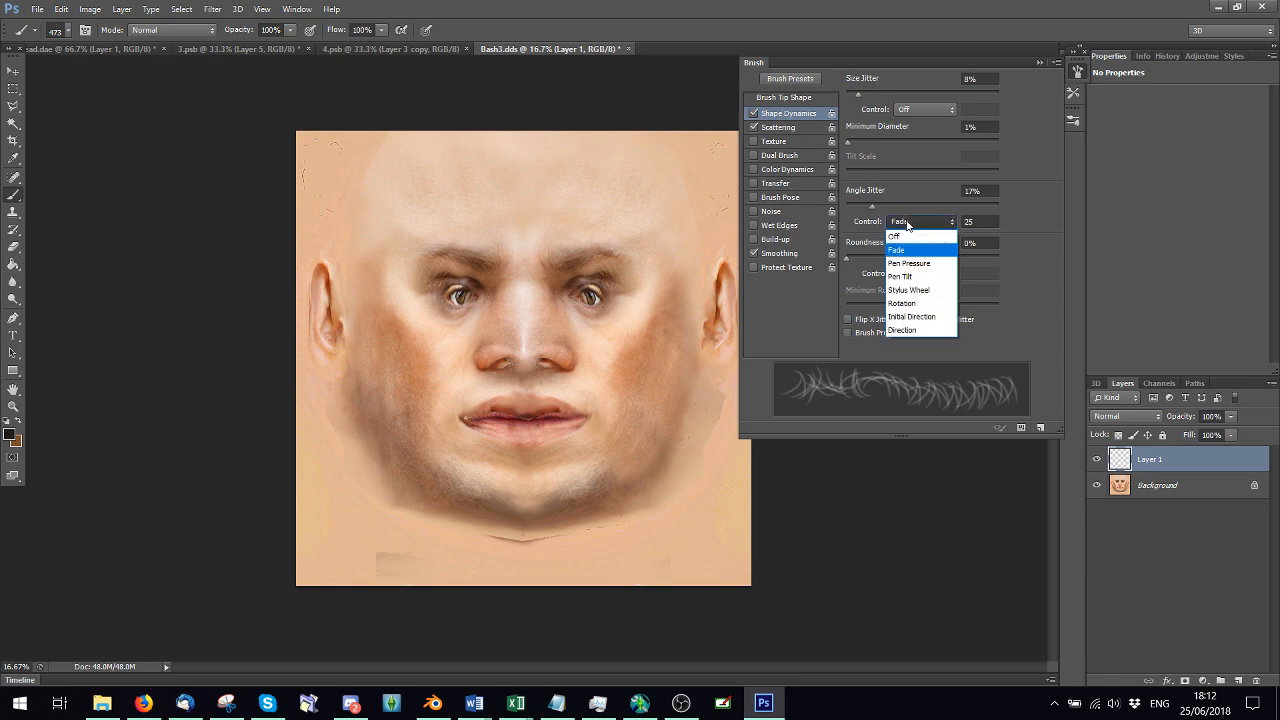
click(911, 317)
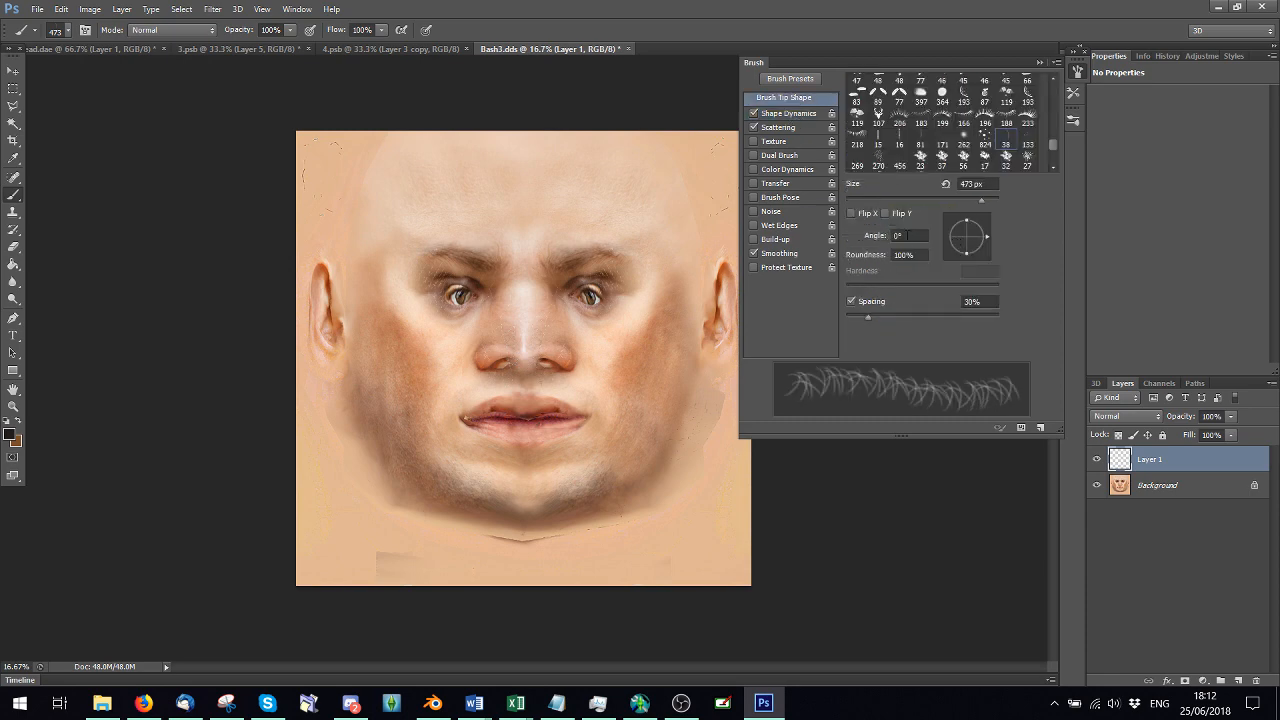
Set the brush tip angle to 90°, test it with strokes across the face, and undo them
drag(908, 236, 843, 227)
text(90)
mouse_move(609, 191)
mouse_down()
mouse_move(622, 272)
mouse_move(599, 384)
mouse_move(492, 314)
mouse_move(439, 252)
mouse_move(401, 310)
mouse_move(446, 440)
mouse_up()
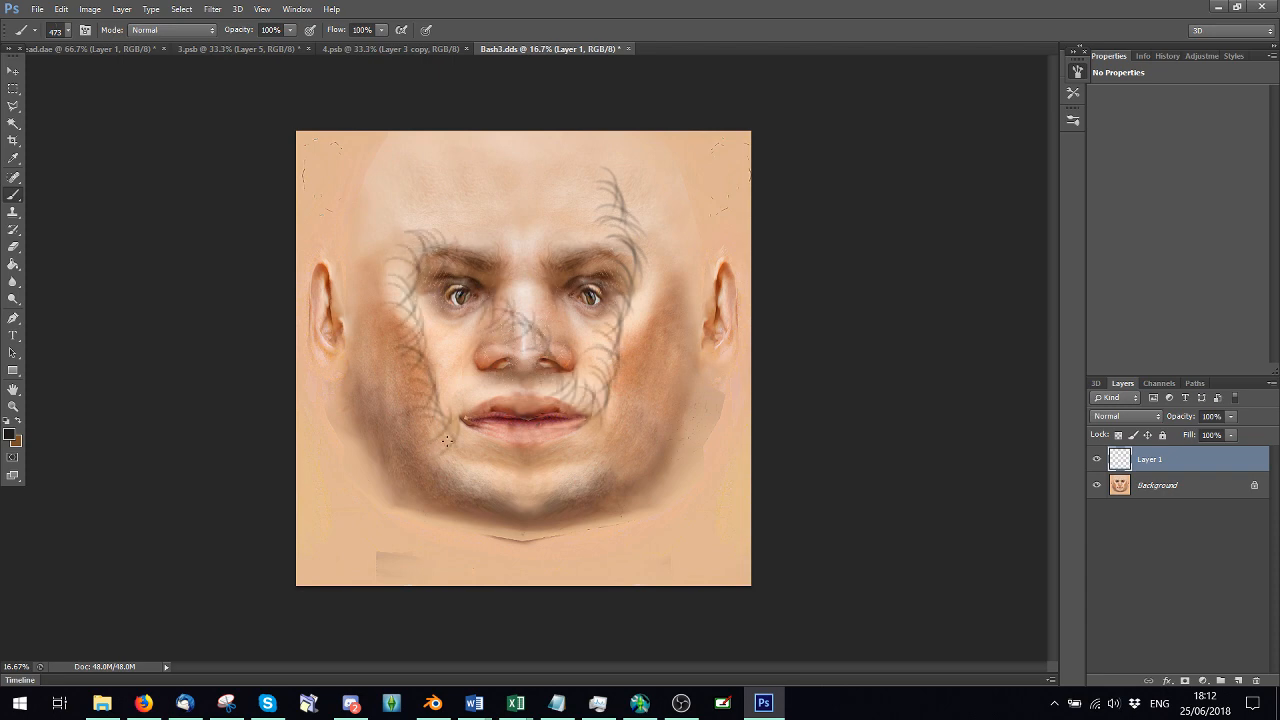
click(61, 9)
click(90, 54)
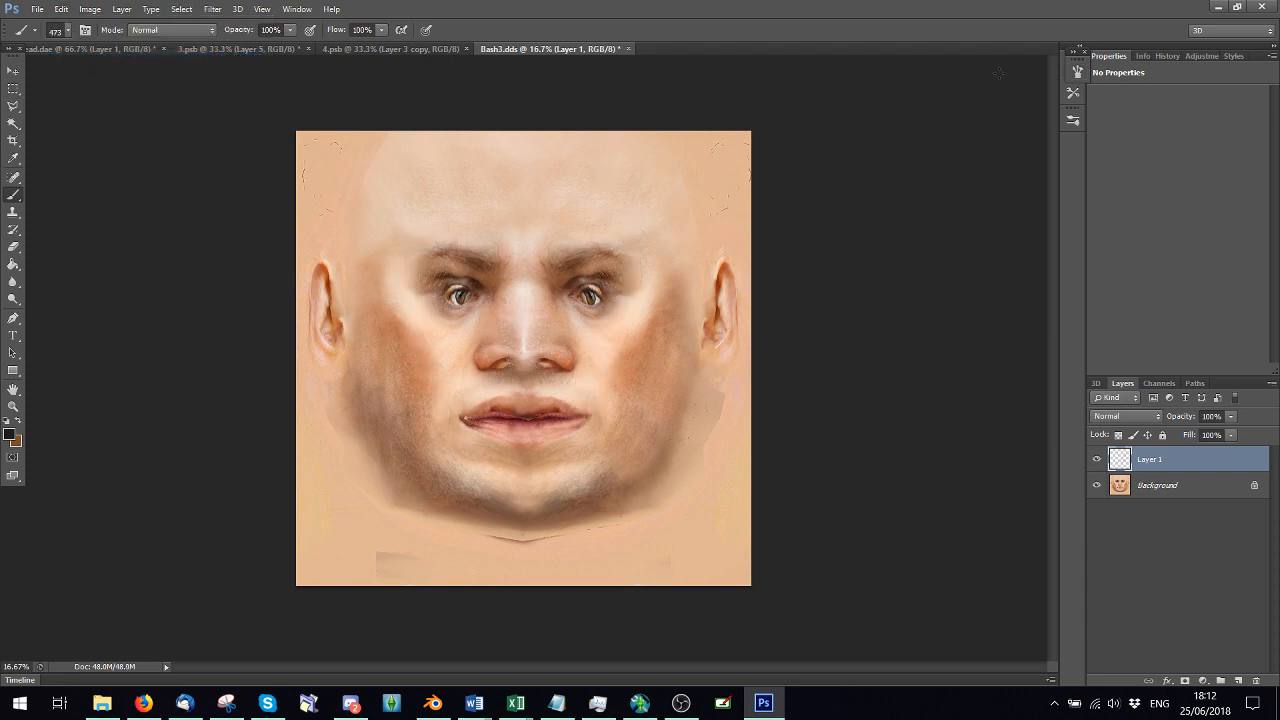
Raise the brush's scatter to 533% on both axes and set the scatter count to 2
click(1076, 74)
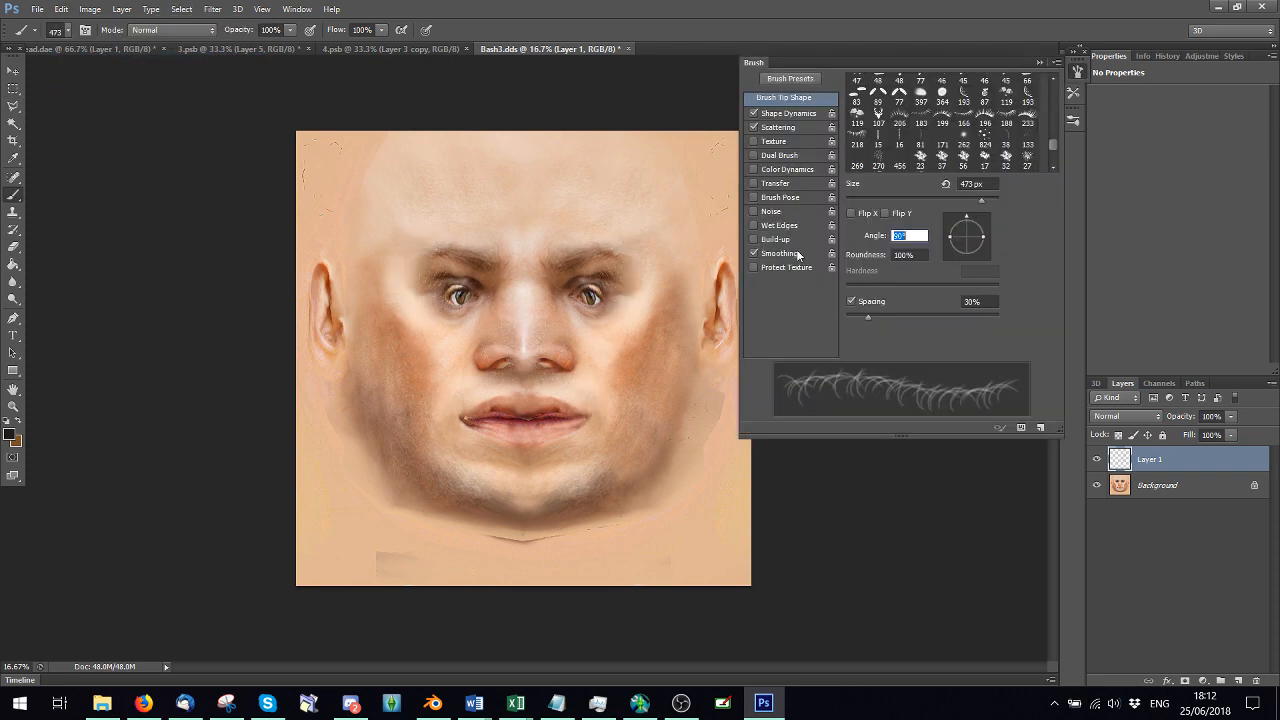
click(777, 127)
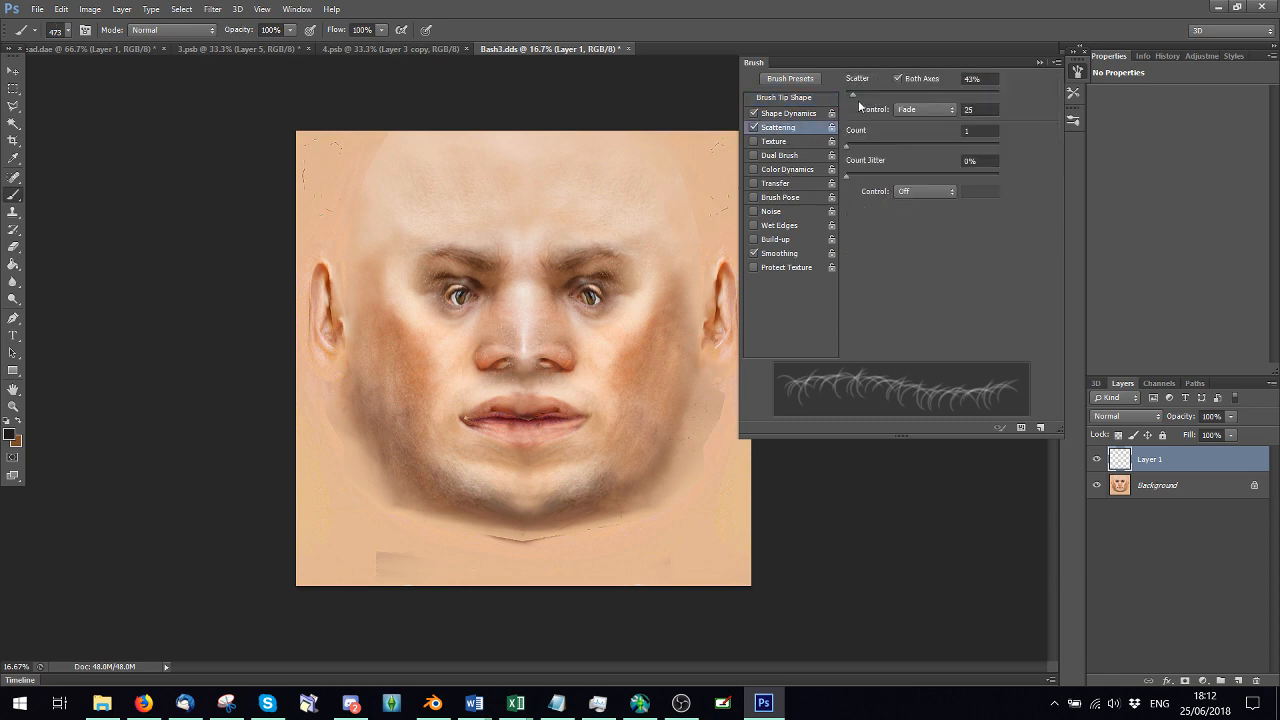
drag(858, 100, 927, 97)
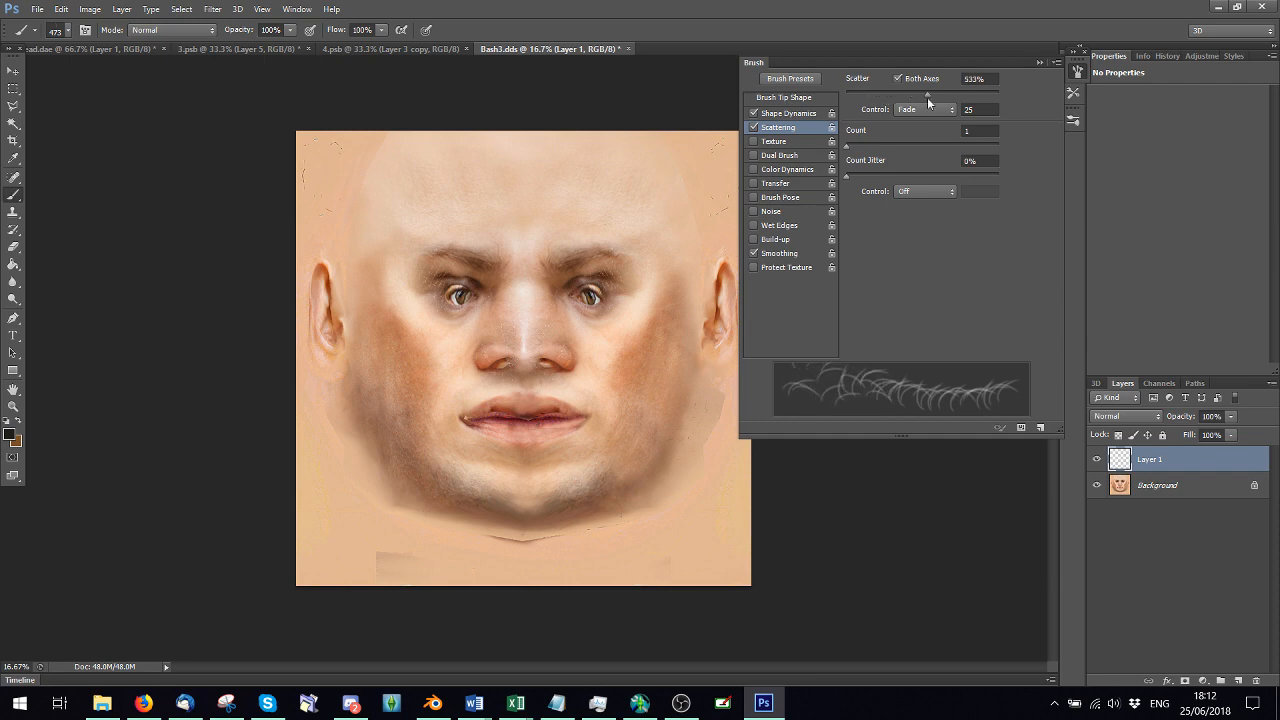
mouse_move(847, 146)
mouse_down()
mouse_move(872, 148)
mouse_move(859, 151)
mouse_up()
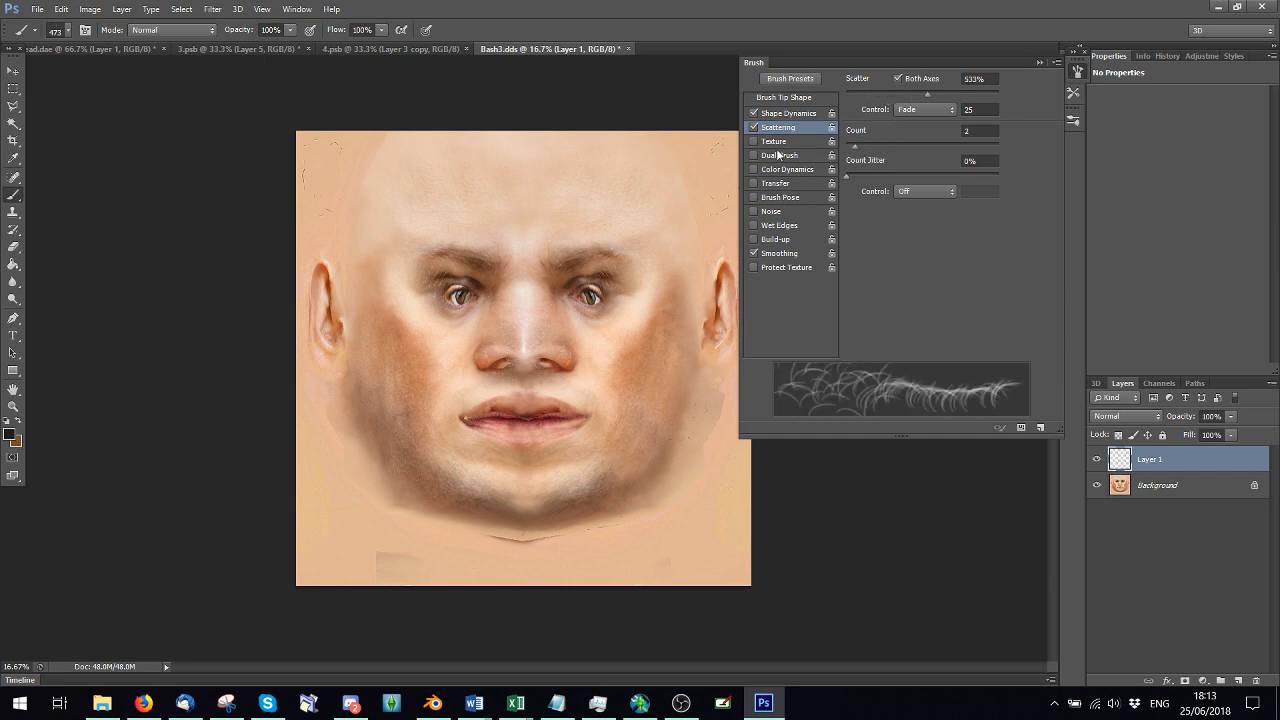
Enable Color Dynamics for the hair-strand brush, test a stroke down the cheek, and undo it
click(771, 170)
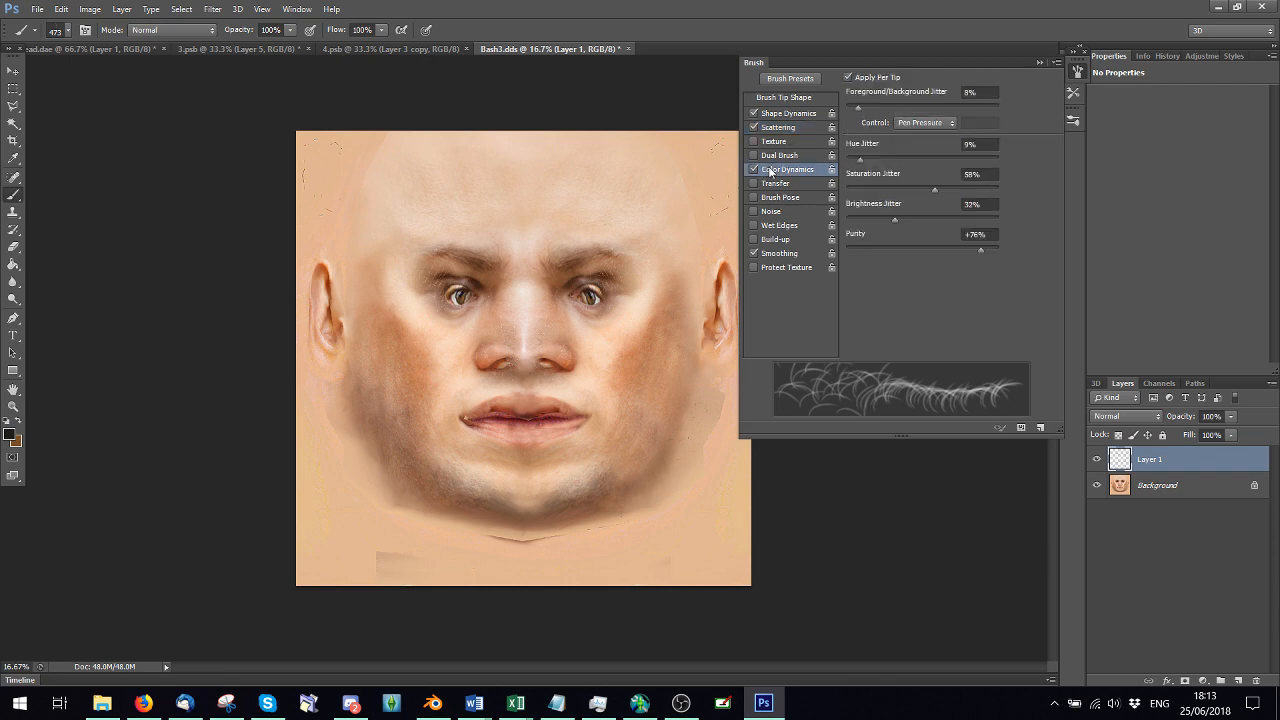
click(791, 114)
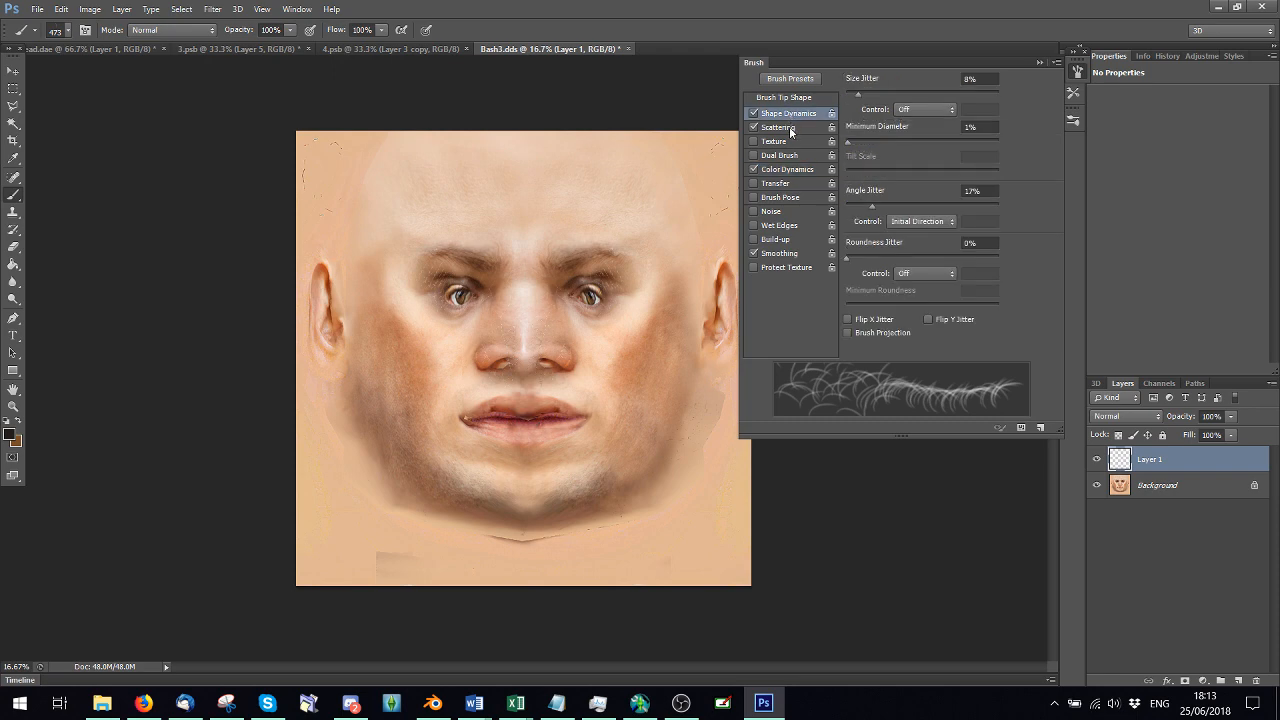
click(791, 129)
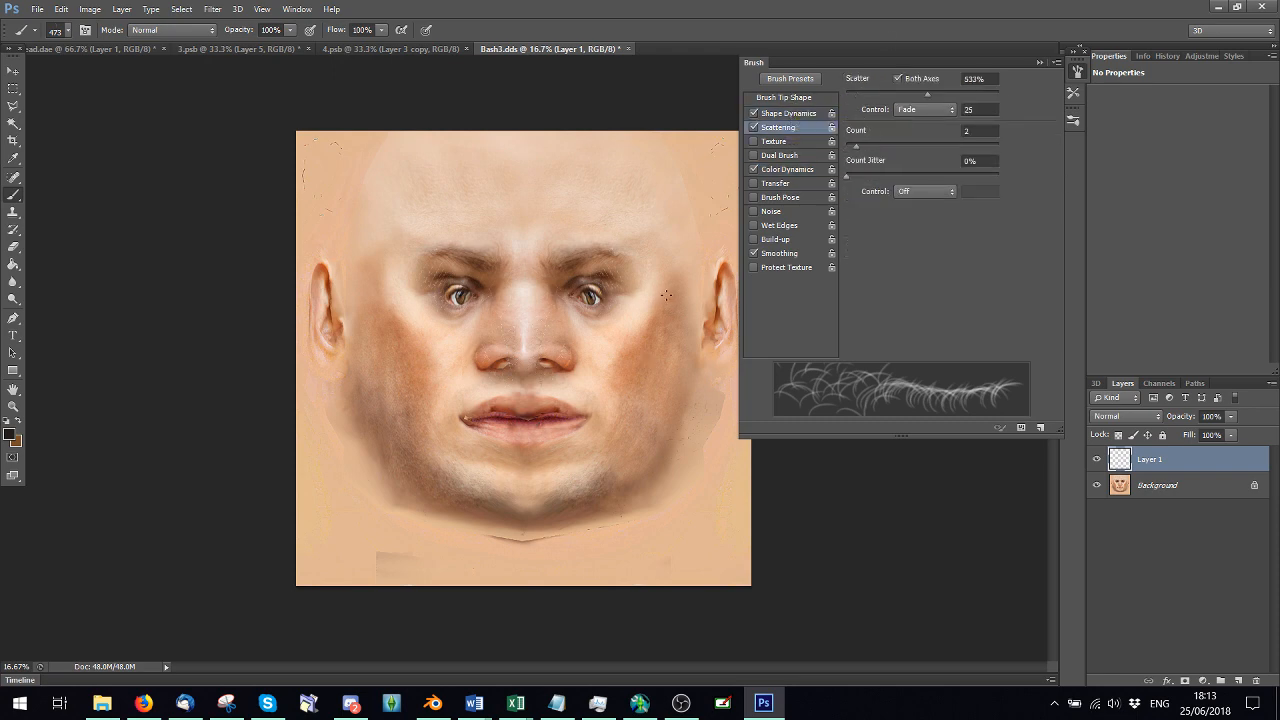
drag(666, 295, 695, 400)
click(61, 9)
click(97, 57)
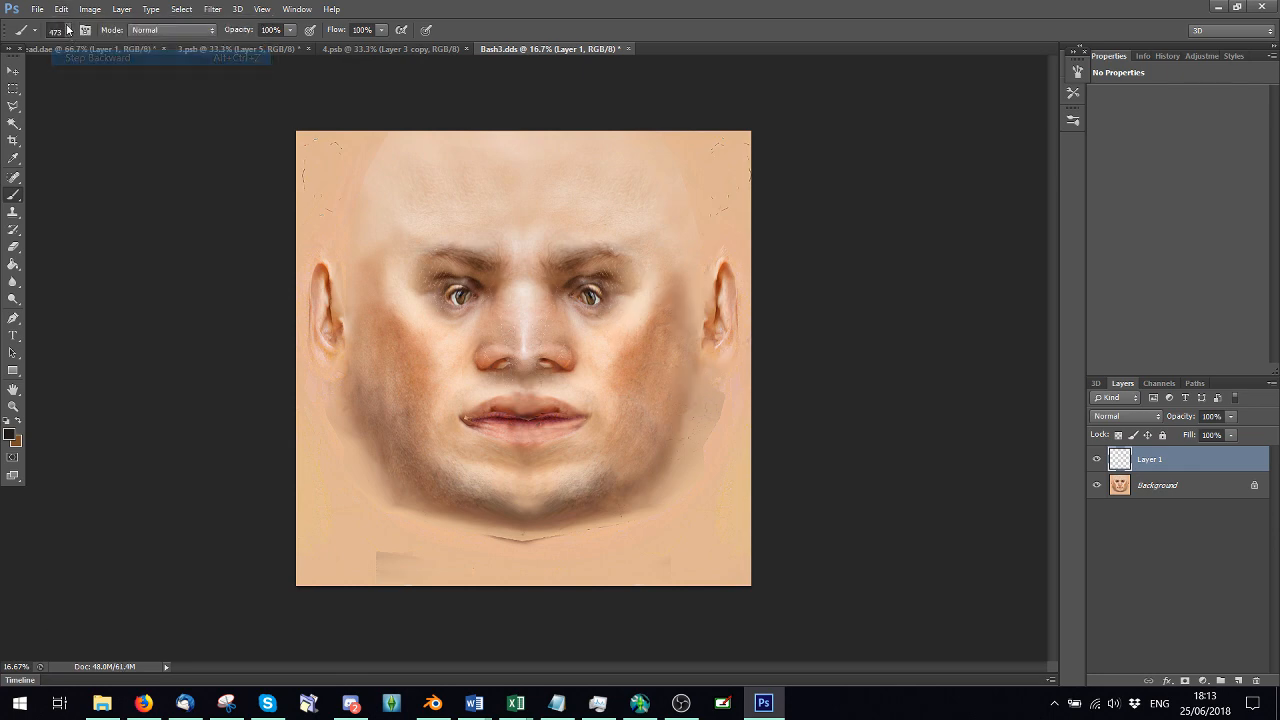
Reduce the brush size to 41 px, test a thin stroke down the cheek, and undo it
click(67, 30)
drag(63, 70, 44, 71)
drag(648, 287, 649, 365)
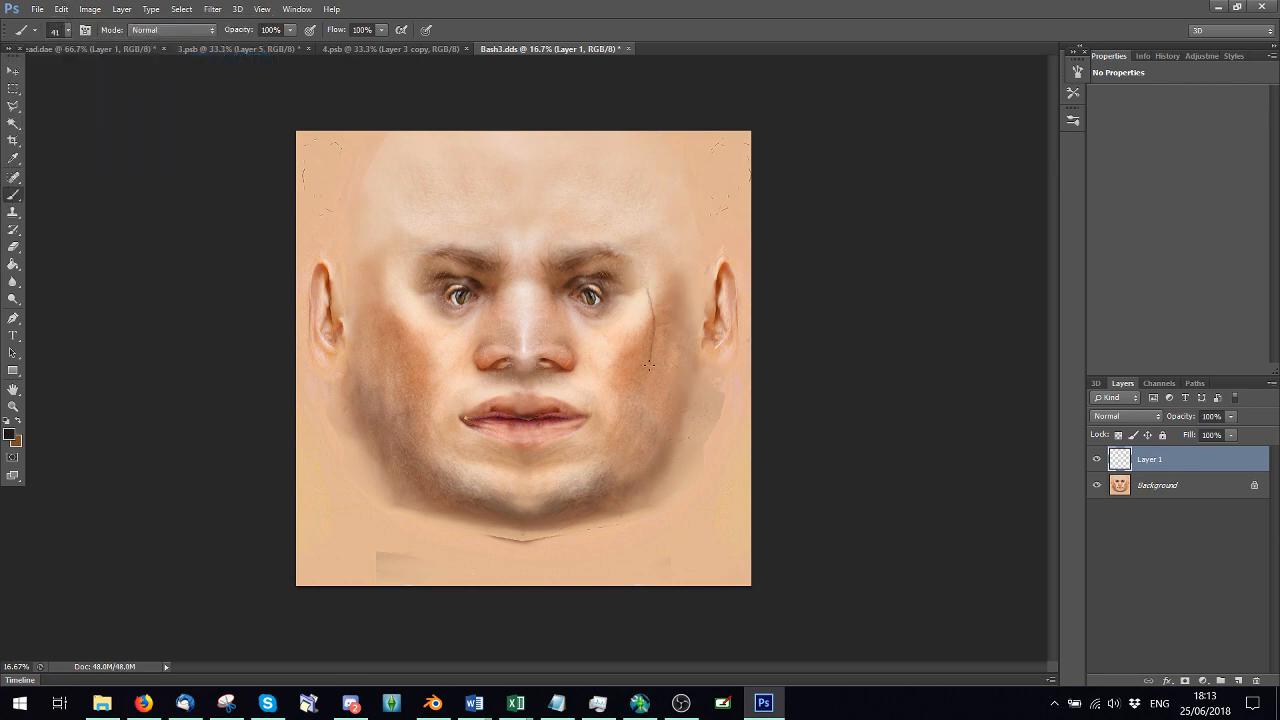
click(61, 9)
click(90, 57)
Set the brush tip angle to 0°, test a stroke from the temple to the cheek, and undo it
click(1076, 72)
click(790, 97)
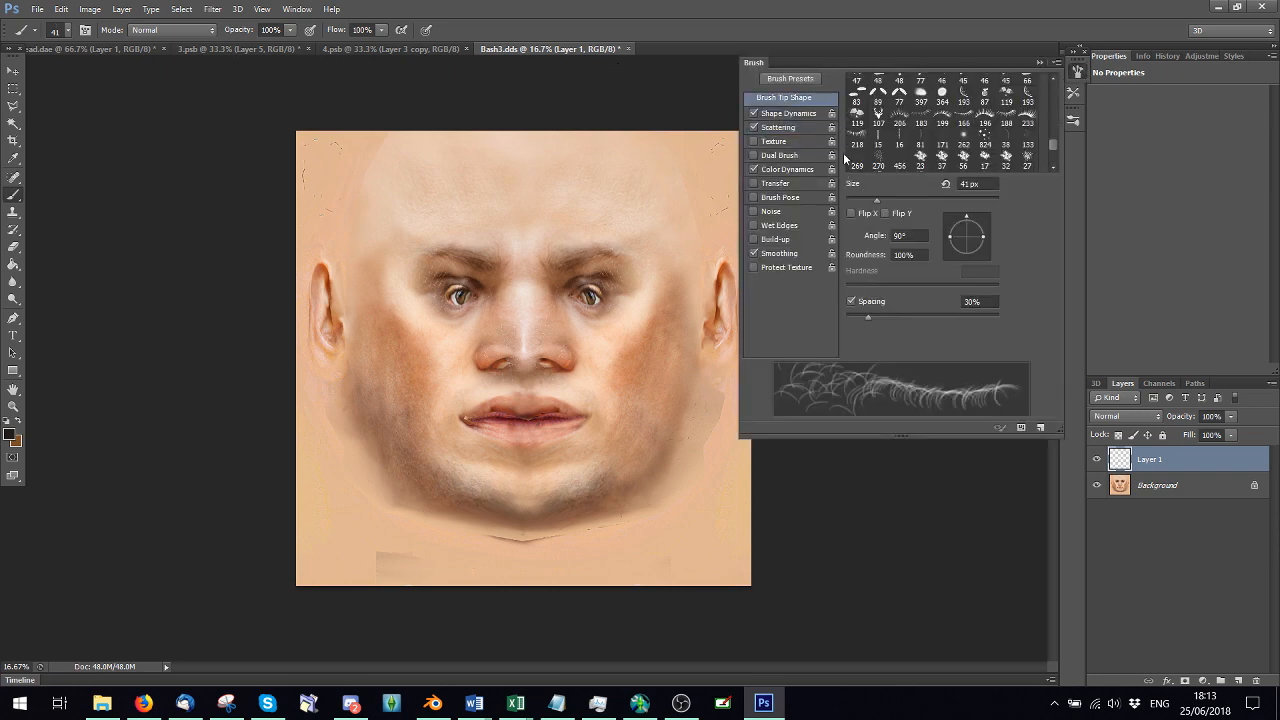
click(910, 236)
text(0)
drag(646, 189, 666, 337)
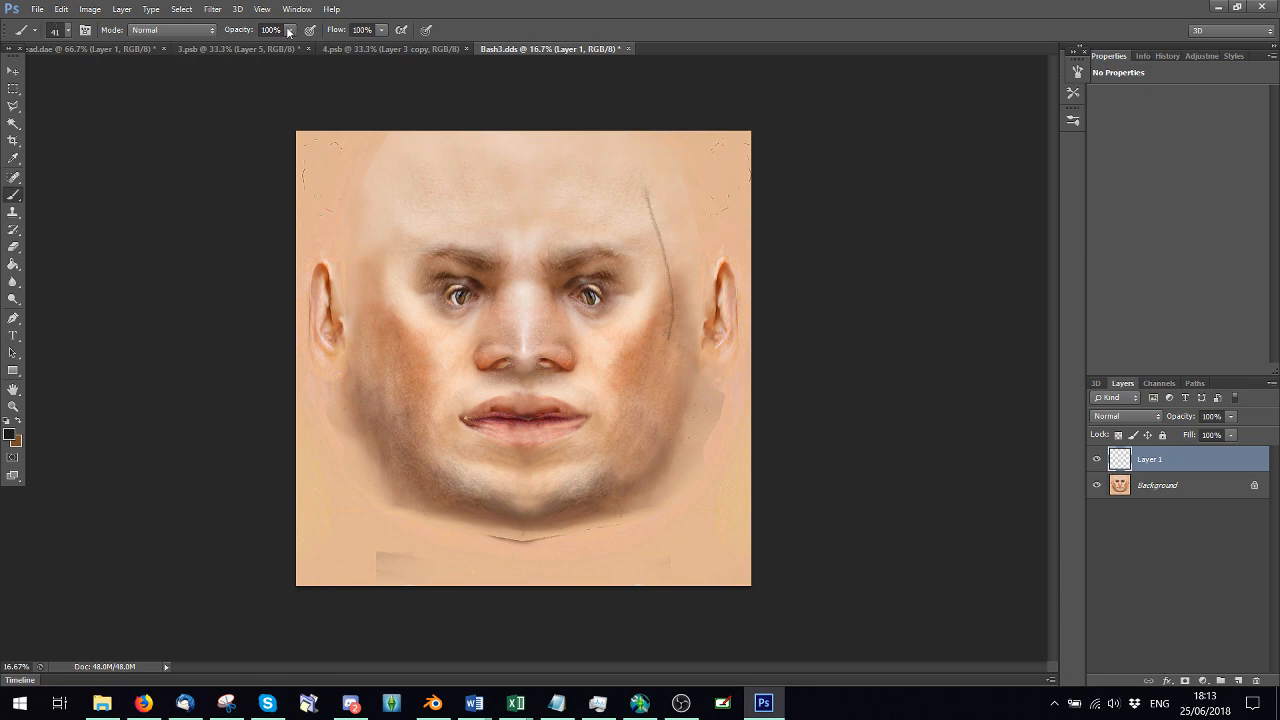
click(61, 9)
click(85, 46)
Set the brush size to 195 px, test a stroke from the forehead down the nose, and undo it
click(57, 30)
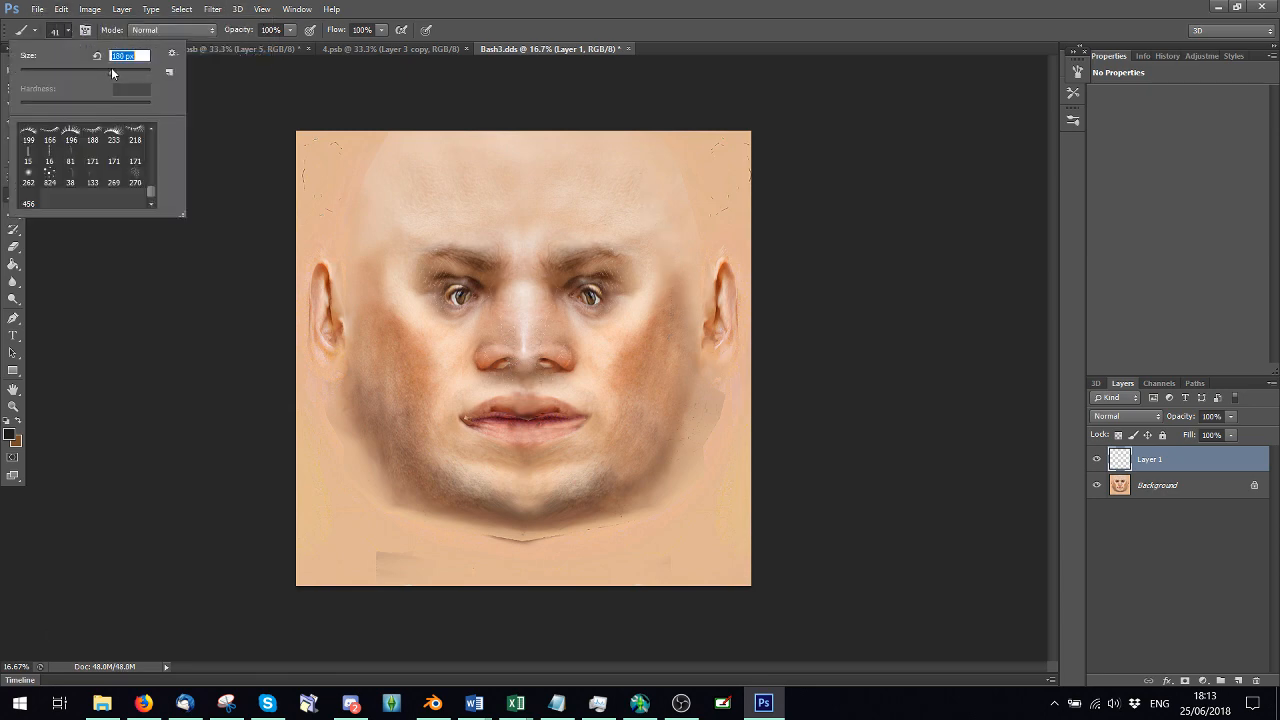
drag(548, 197, 530, 332)
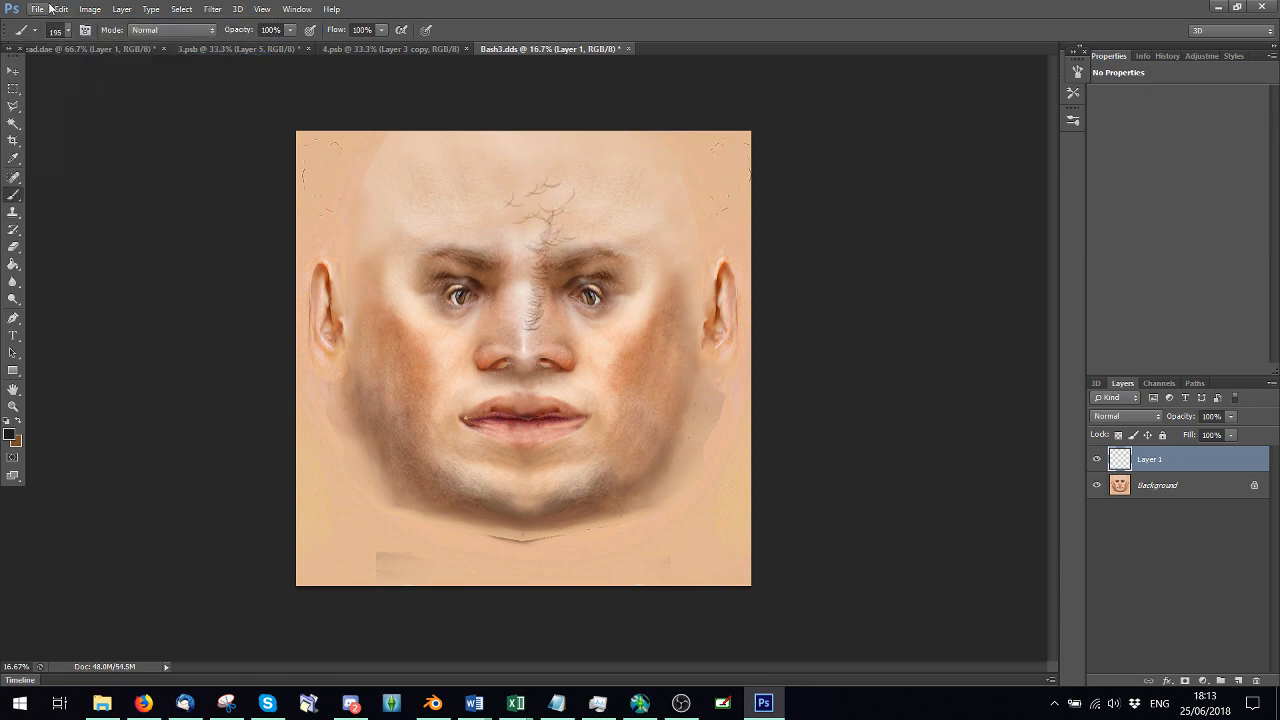
click(61, 9)
click(70, 57)
Set the 195 px brush's tip angle to 90°, test a stroke down the side of the face, and undo it
click(1076, 72)
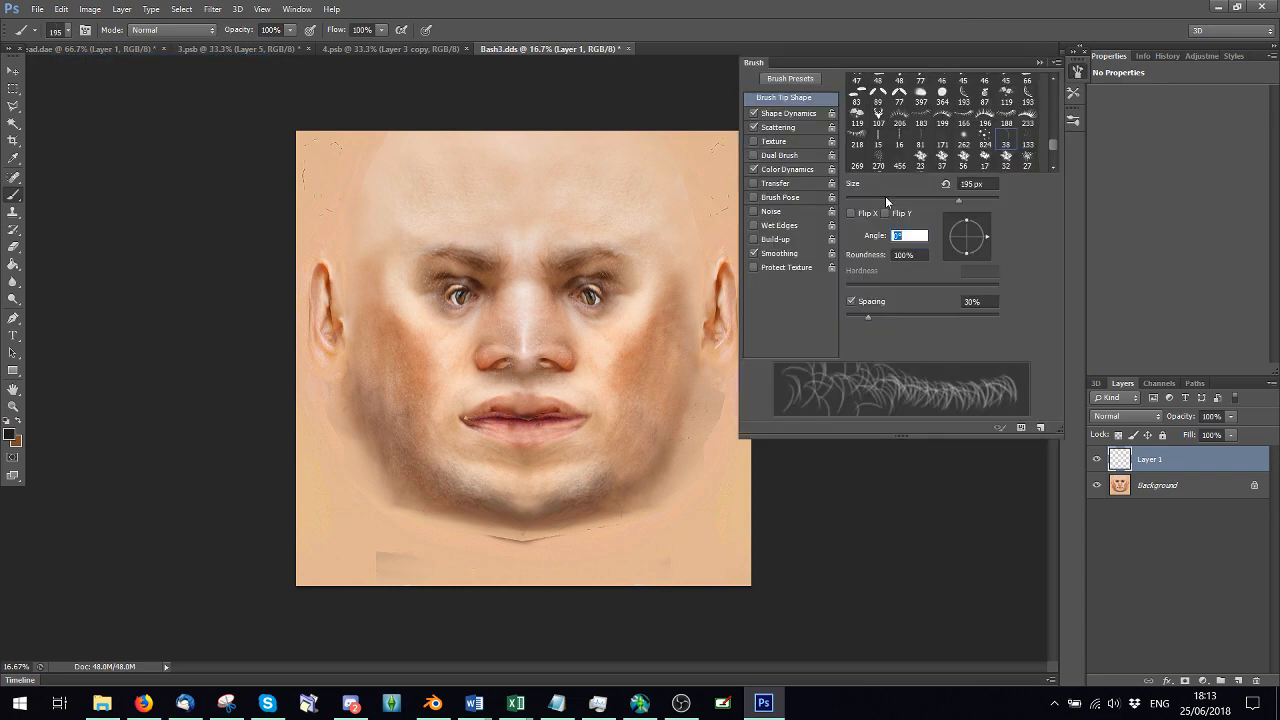
text(90)
drag(661, 186, 659, 400)
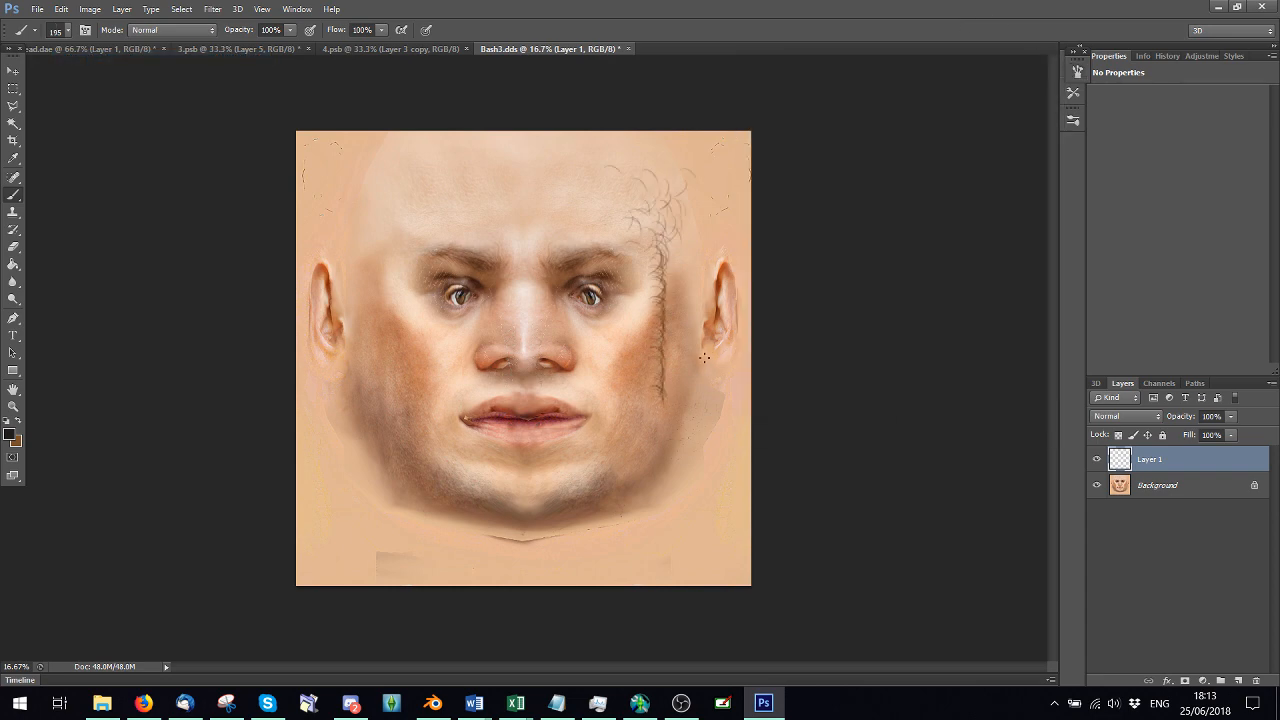
click(61, 9)
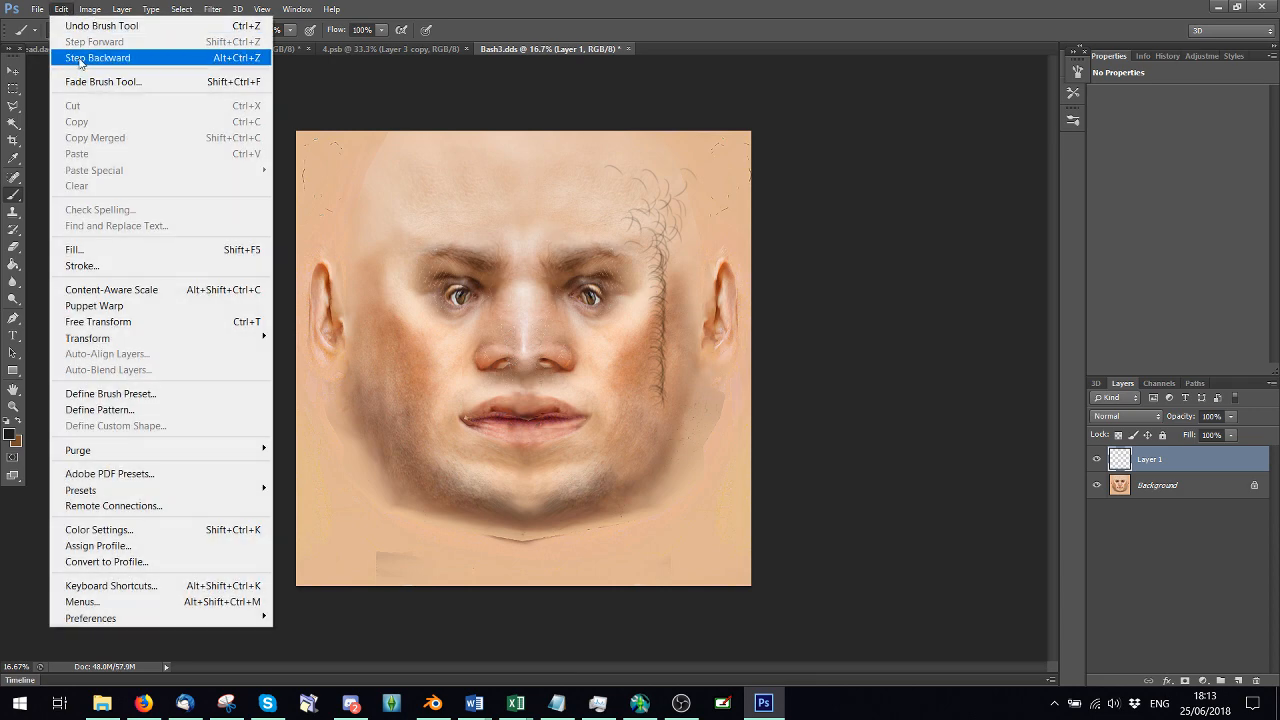
click(80, 58)
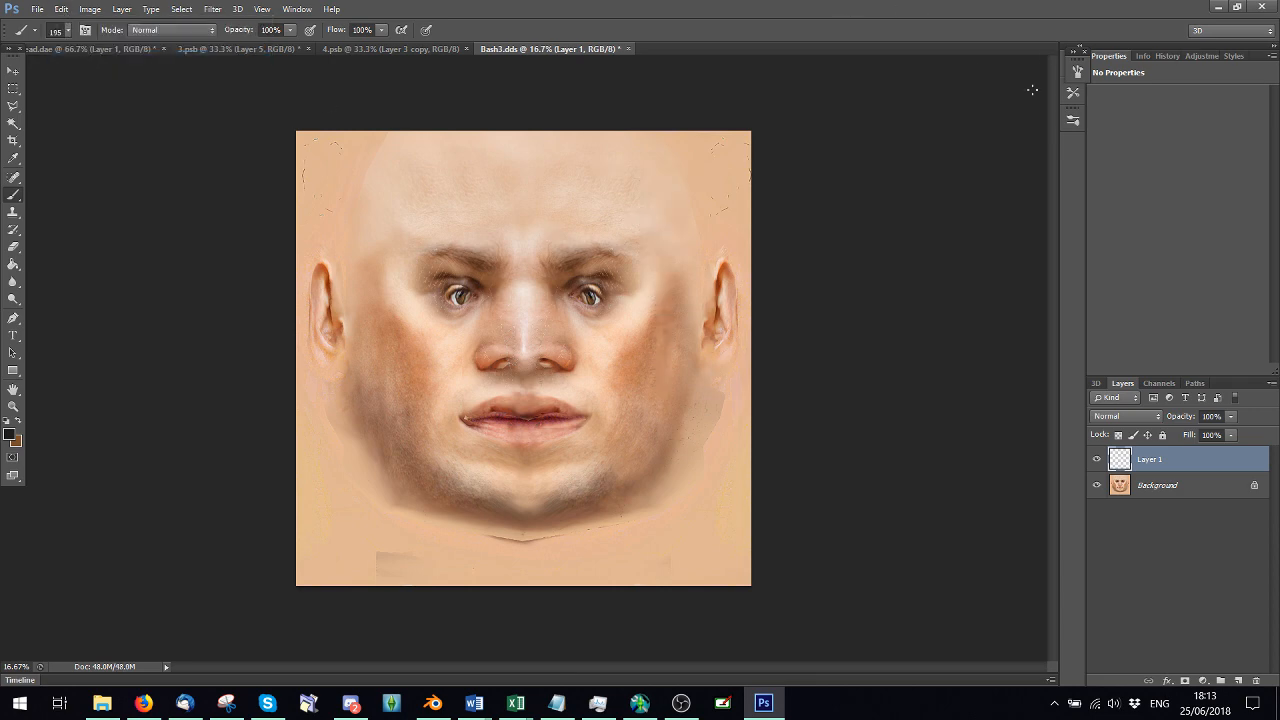
Turn off the scatter control for the hair-strand brush and set its scatter to 227%
click(1077, 72)
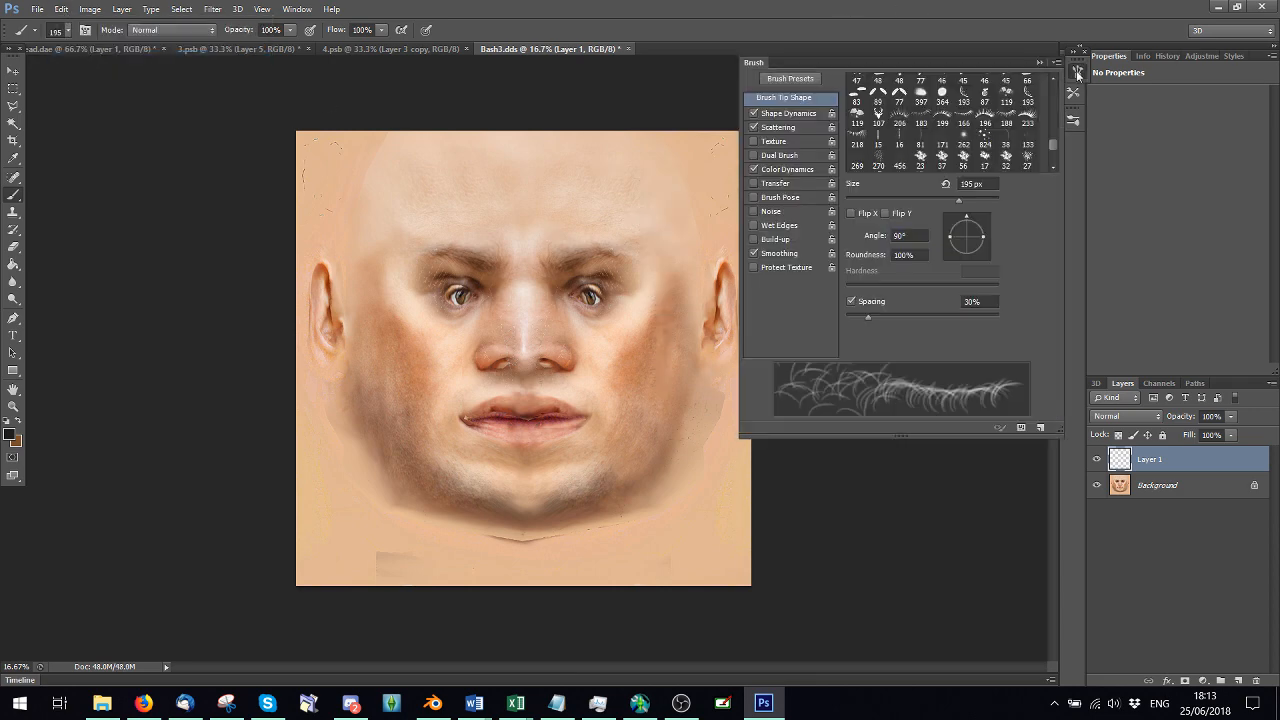
click(780, 127)
click(928, 110)
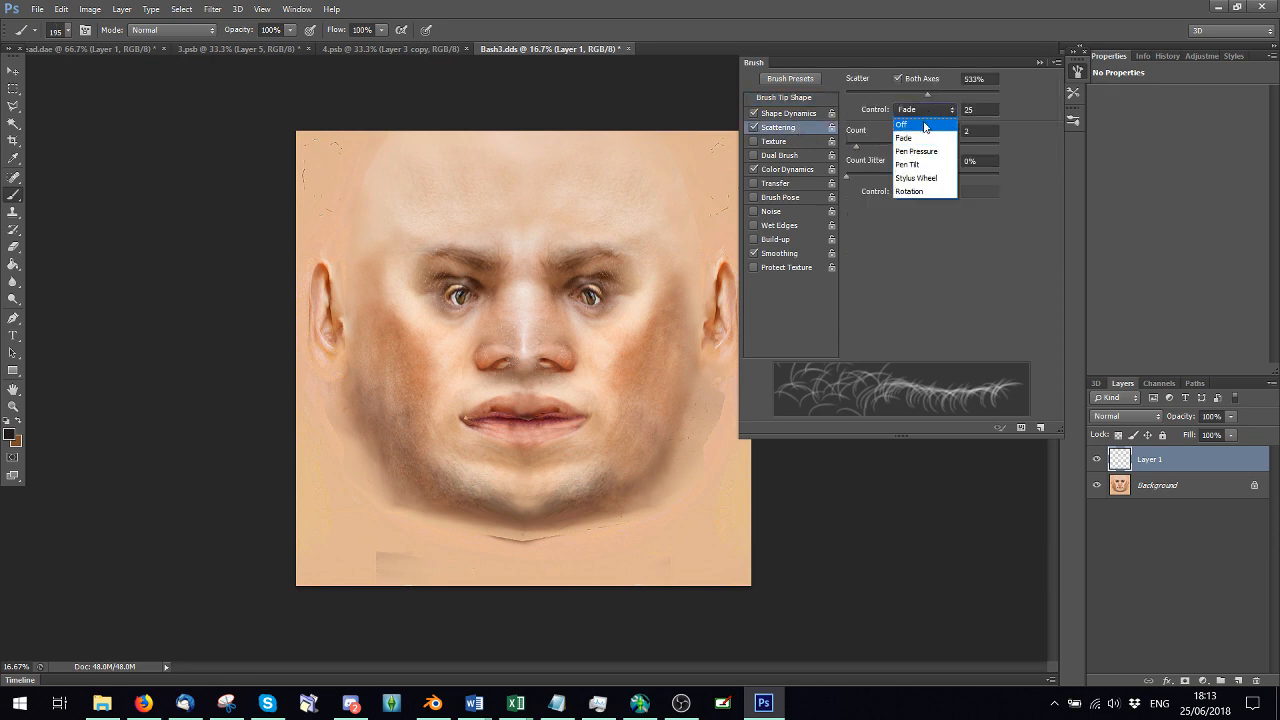
click(921, 127)
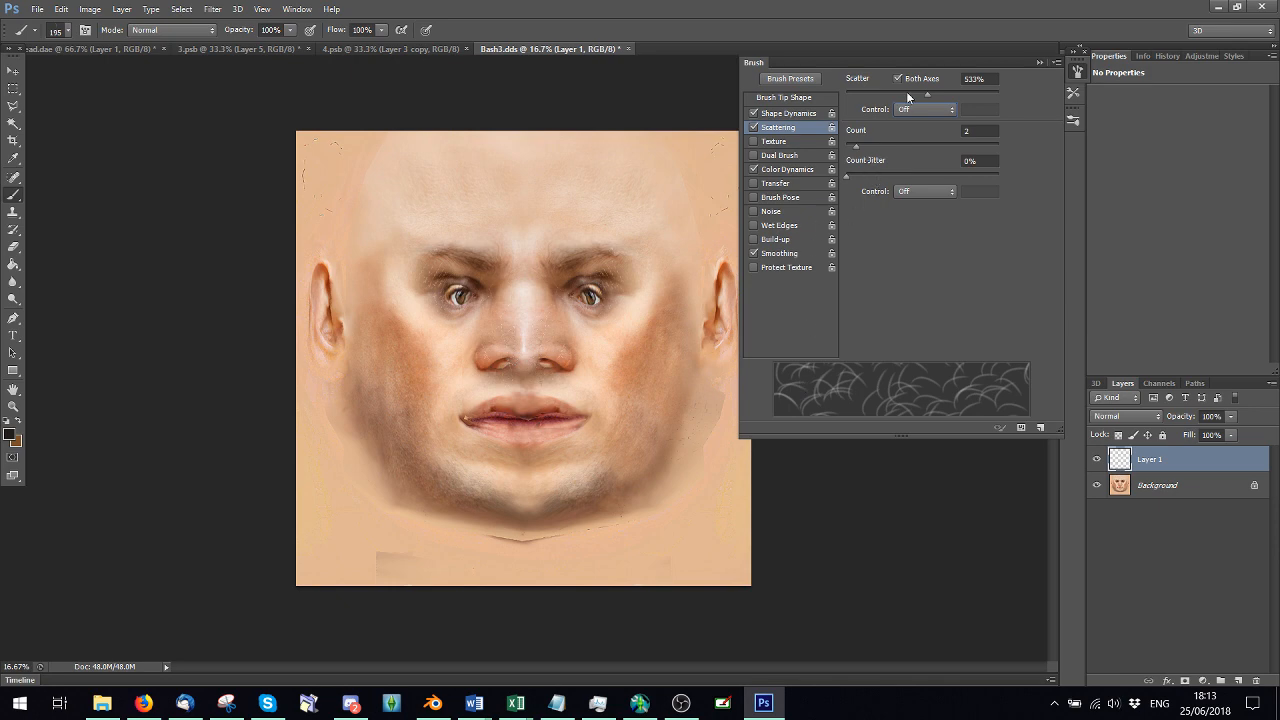
drag(906, 91, 881, 93)
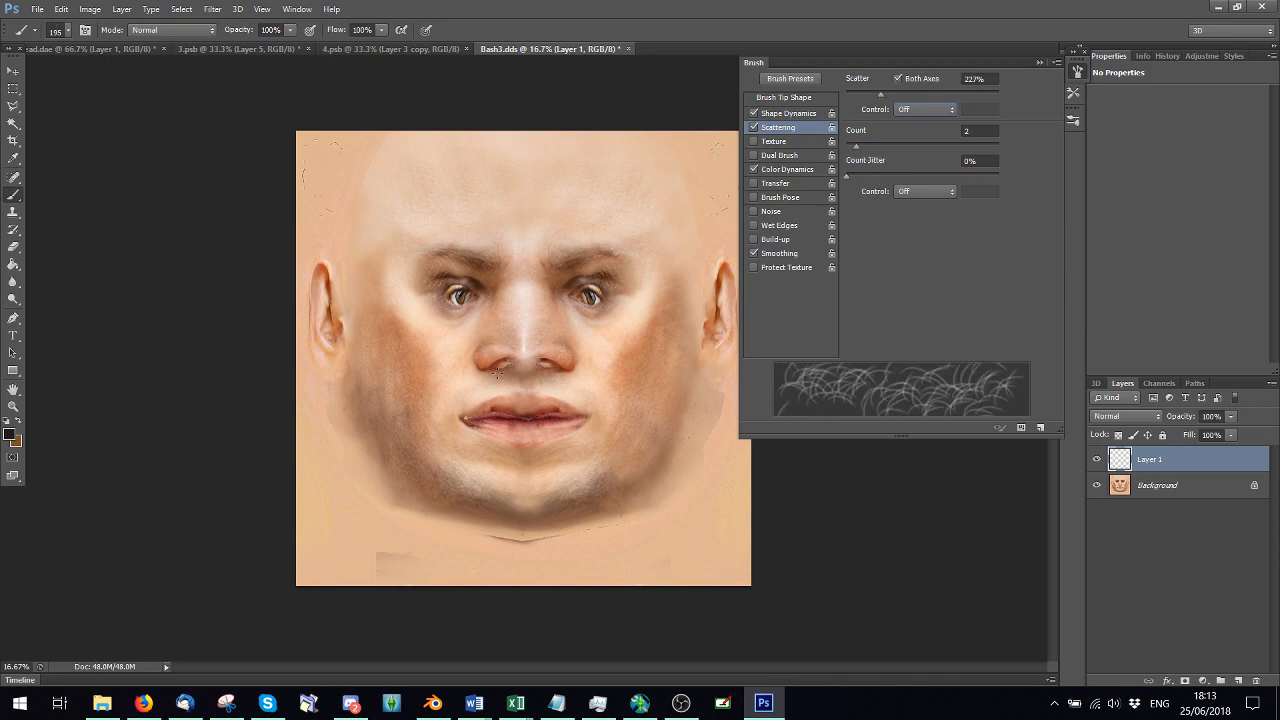
Test a 195 px hair-strand stroke down the side of the face beside the ear, and undo it
mouse_move(692, 284)
mouse_down()
mouse_move(679, 364)
mouse_move(682, 300)
mouse_up()
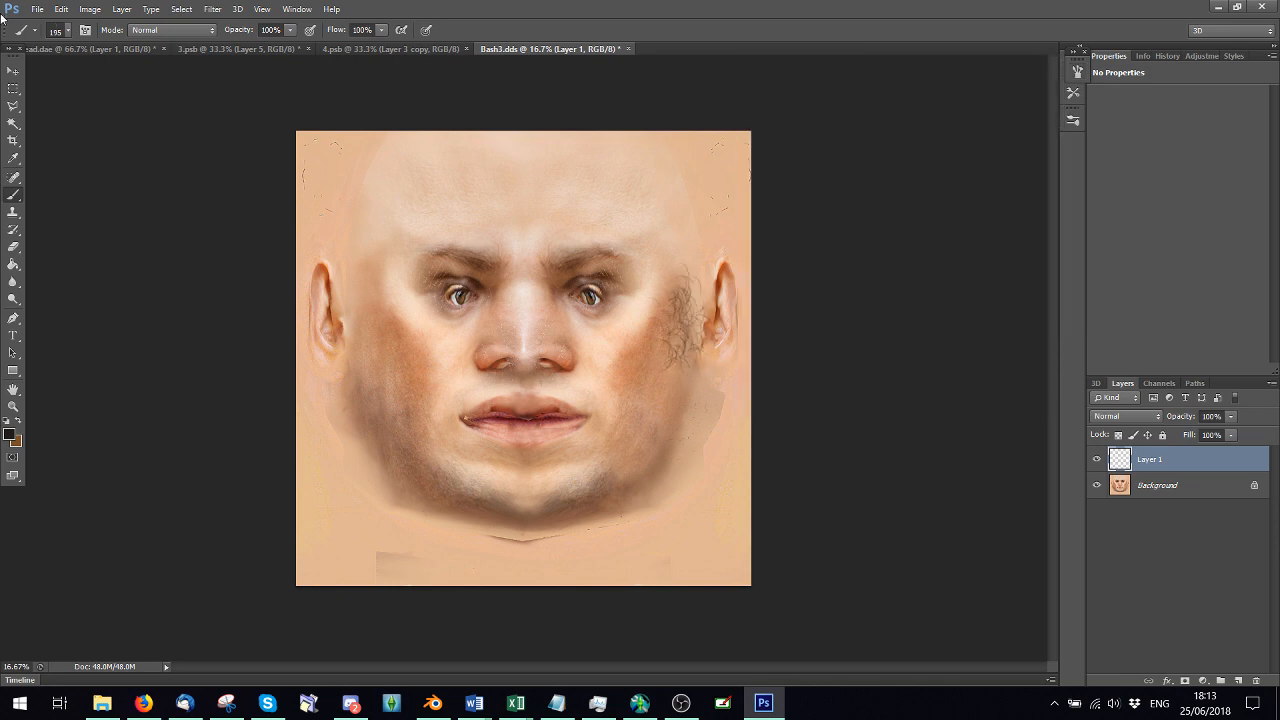
click(61, 9)
click(97, 57)
Set the brush size to 79 px and paint hair strands from the temple down to the jaw beside the chin
click(66, 30)
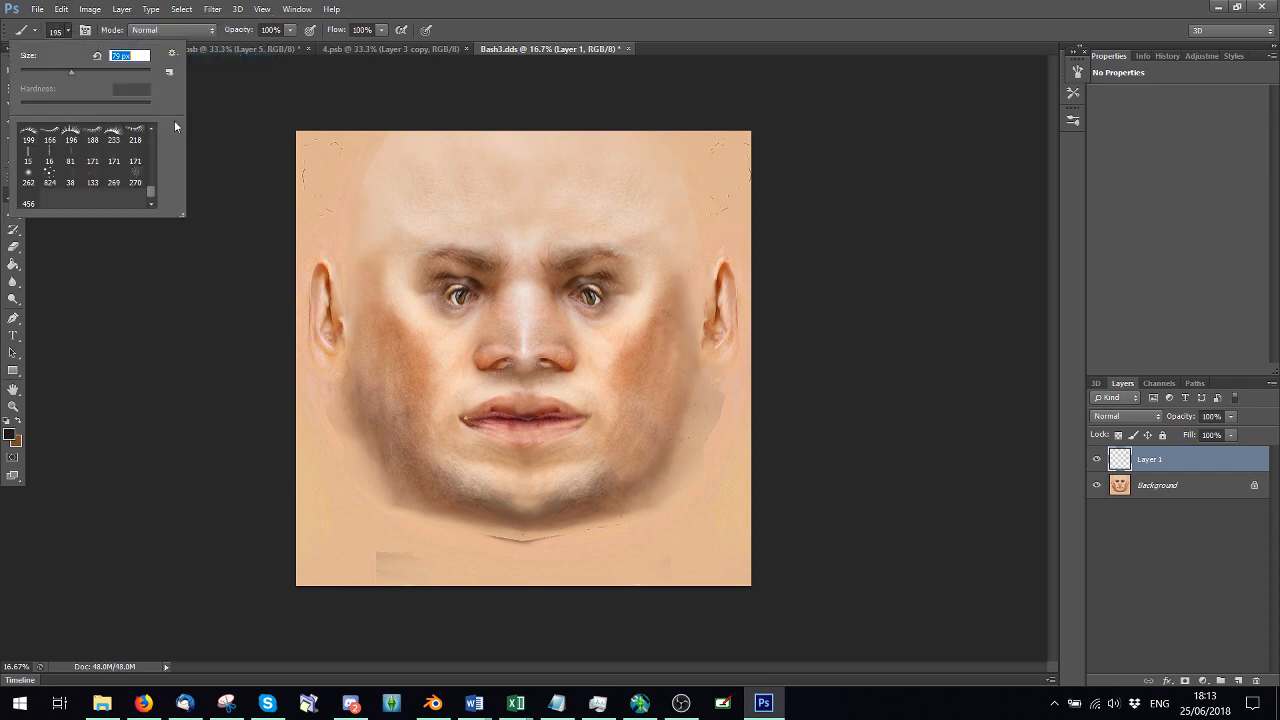
mouse_move(680, 284)
mouse_down()
mouse_move(687, 331)
mouse_move(683, 290)
mouse_move(686, 385)
mouse_move(691, 292)
mouse_move(680, 370)
mouse_move(674, 290)
mouse_move(682, 391)
mouse_move(687, 312)
mouse_move(658, 433)
mouse_move(682, 404)
mouse_move(642, 442)
mouse_move(661, 342)
mouse_move(645, 443)
mouse_move(637, 399)
mouse_move(626, 474)
mouse_move(637, 389)
mouse_move(594, 484)
mouse_up()
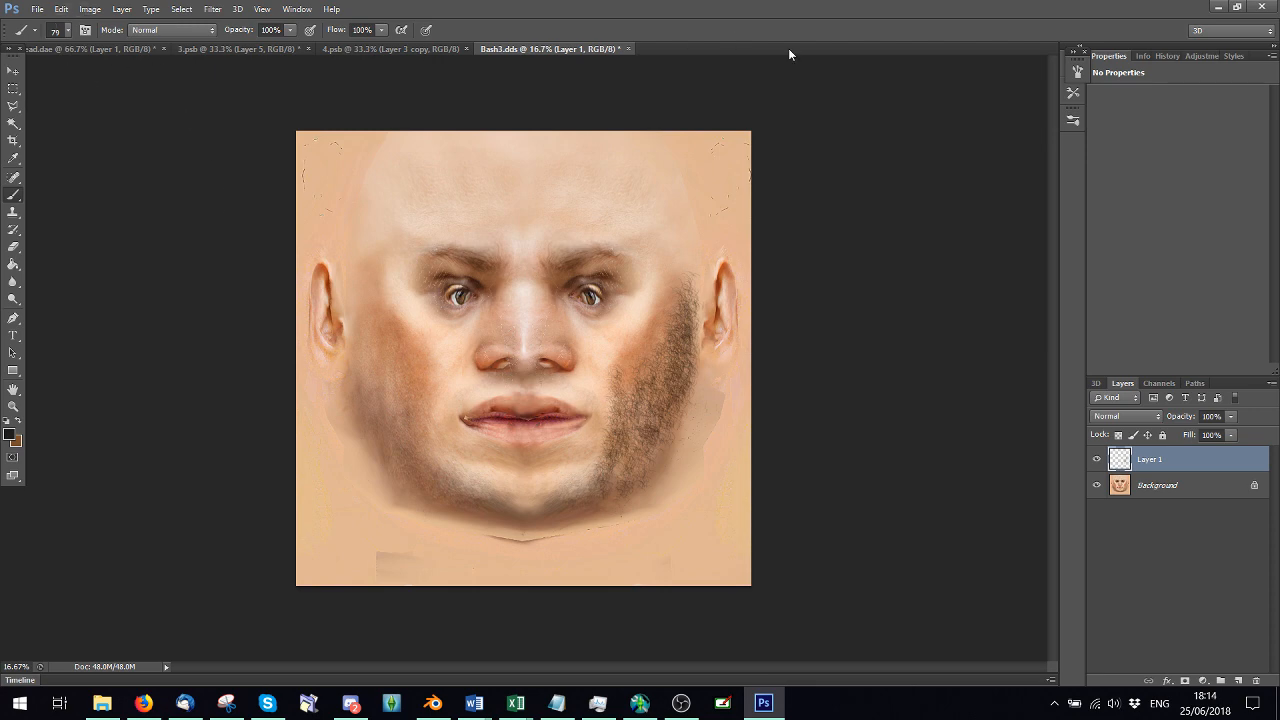
Set the hair-strand brush's scatter to 109% and its angle jitter to 2%
click(1077, 73)
mouse_move(880, 97)
mouse_down()
mouse_move(852, 90)
mouse_move(863, 96)
mouse_up()
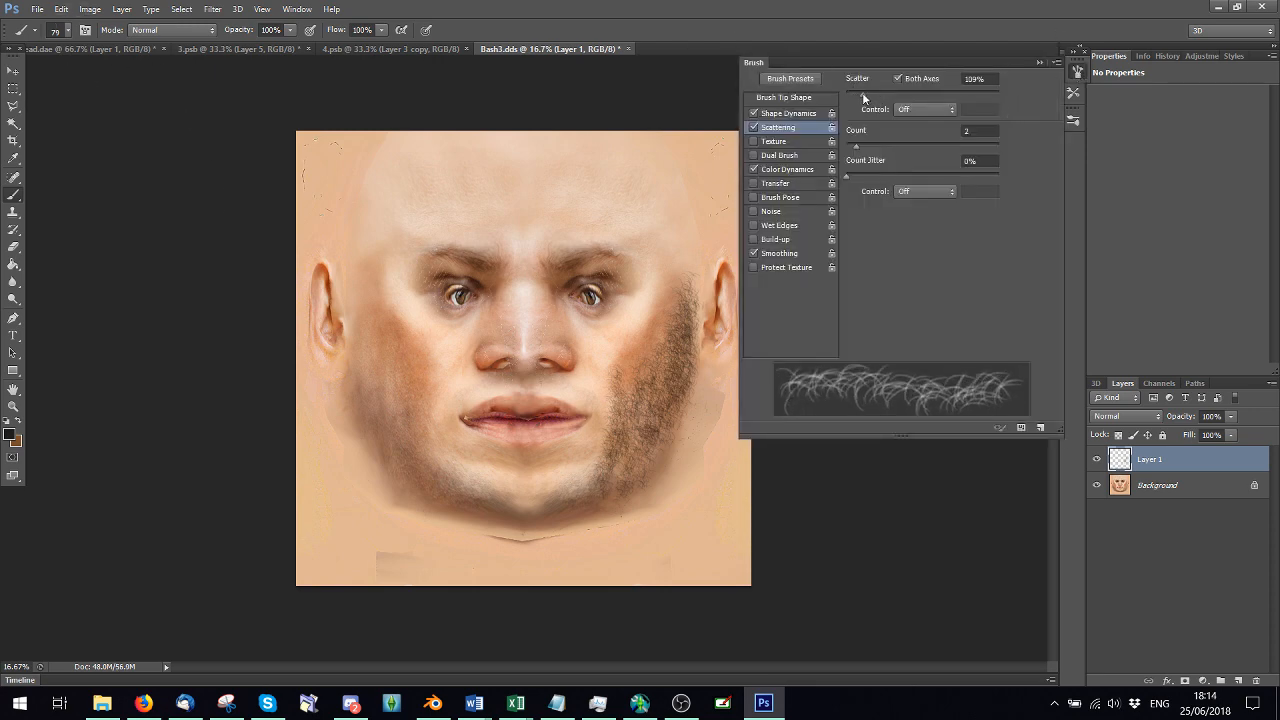
click(775, 113)
drag(872, 203, 850, 202)
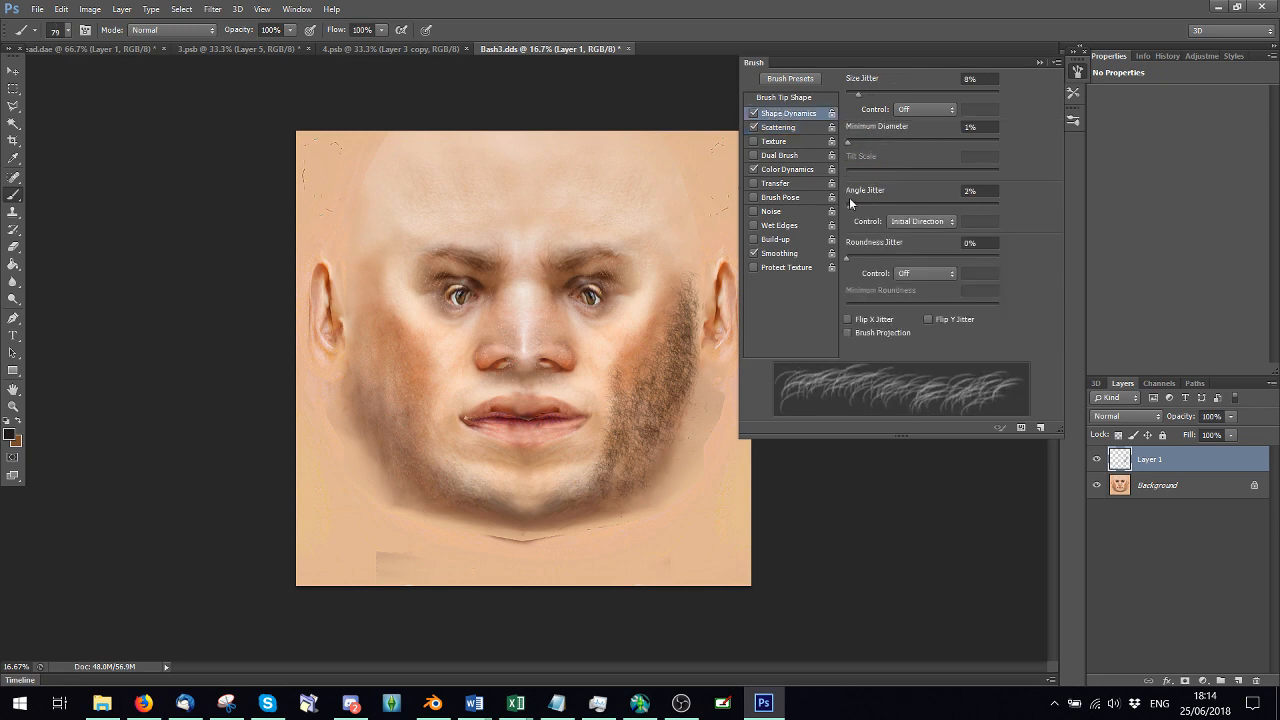
key(F5)
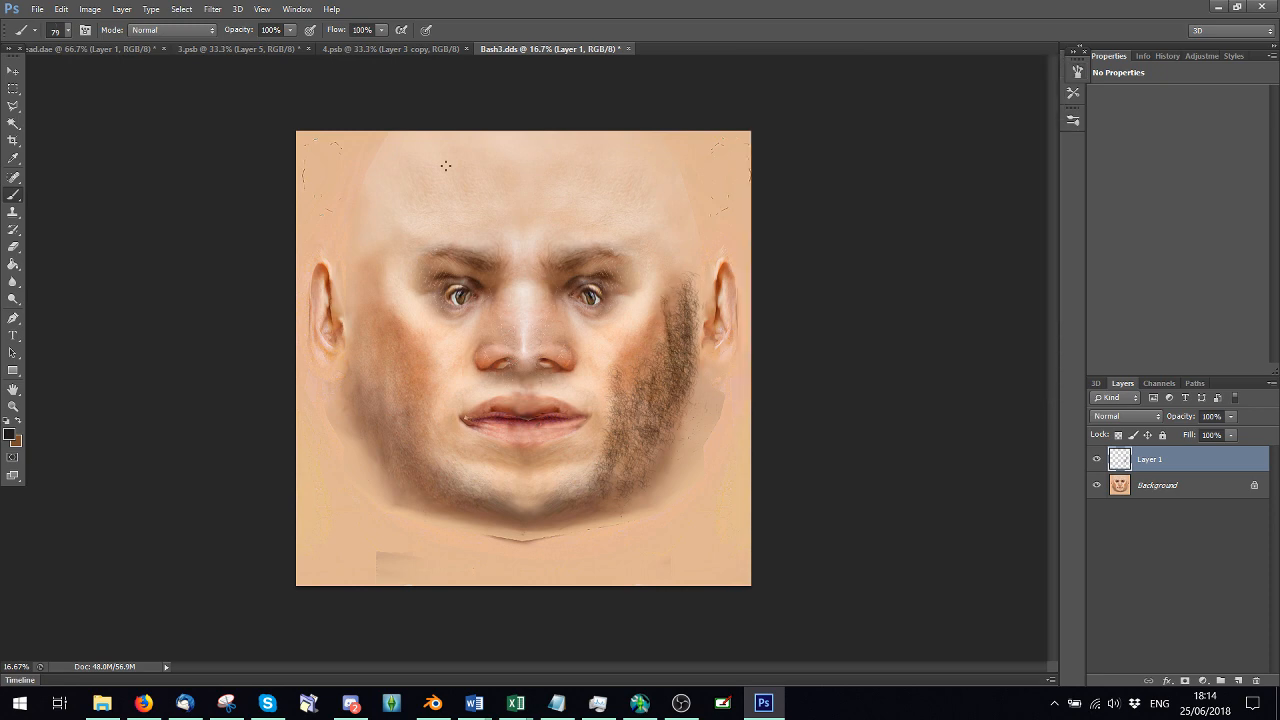
Undo the last test stroke on the cheek and increase the brush's scatter
click(61, 8)
click(100, 55)
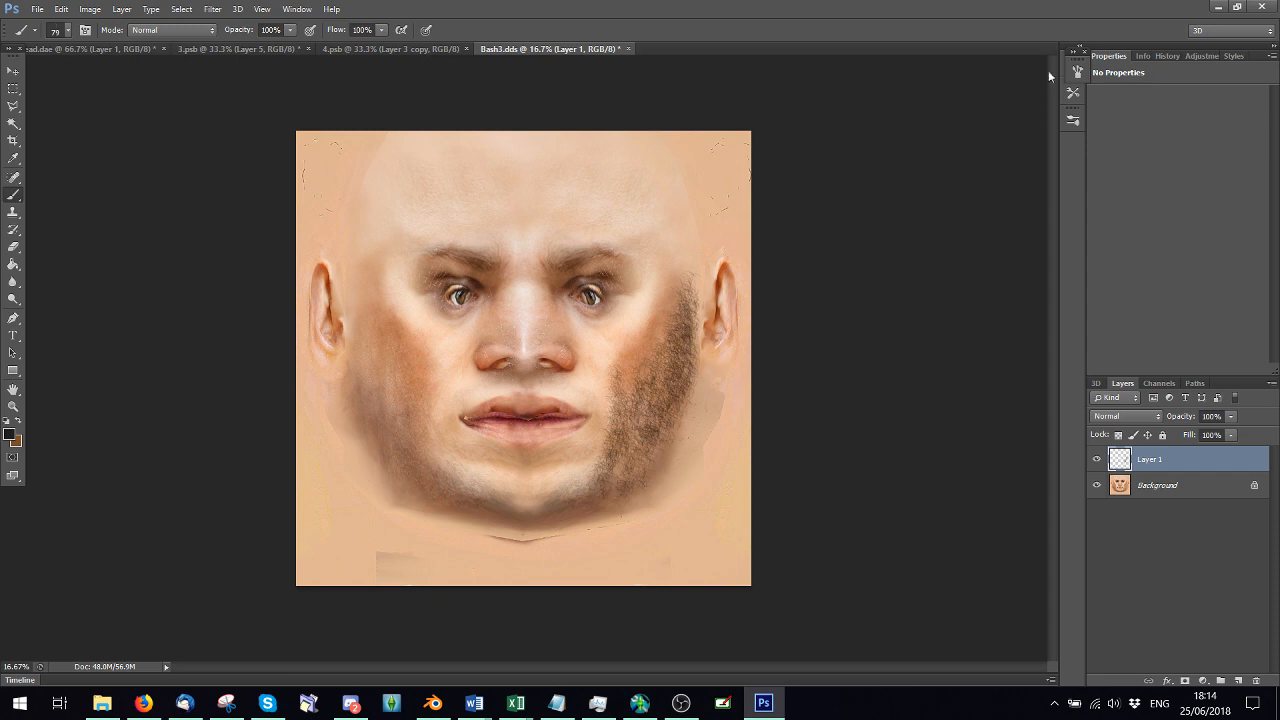
click(1074, 72)
click(778, 127)
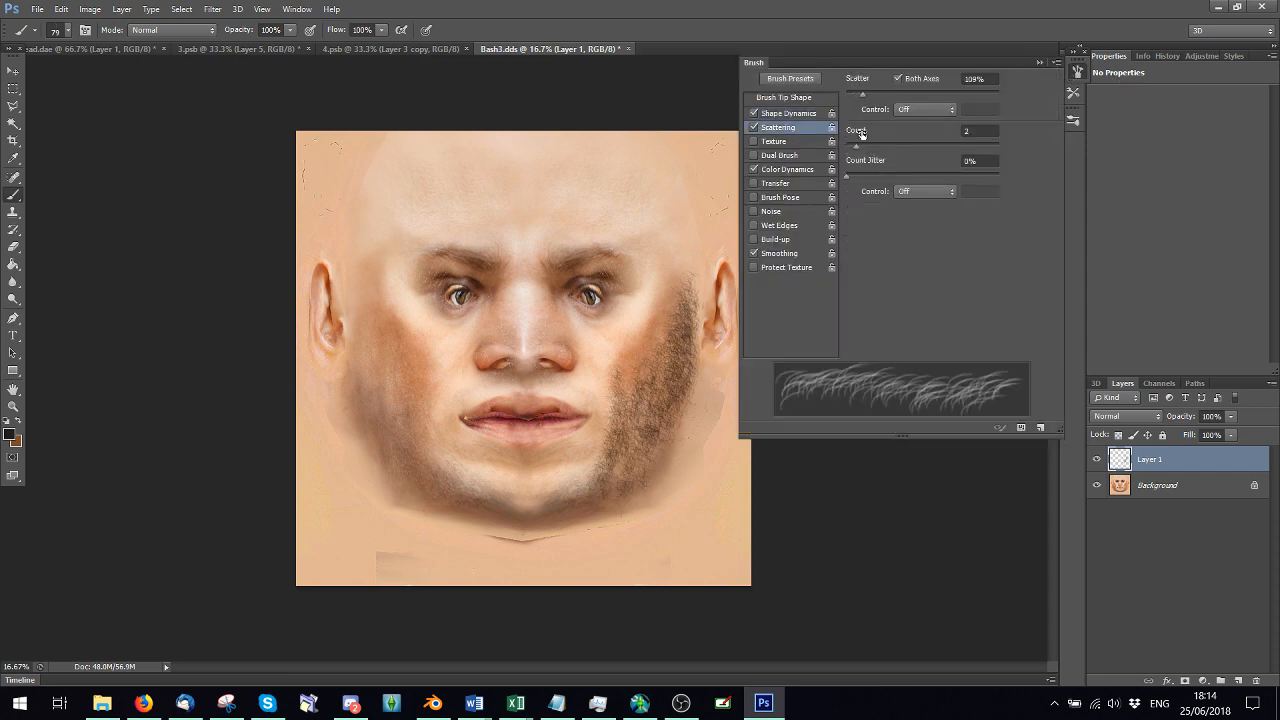
drag(868, 93, 905, 93)
Paint hair strands over both cheeks, the chin and the upper lip to form a beard and moustache
mouse_move(689, 297)
mouse_down()
mouse_move(688, 370)
mouse_move(657, 345)
mouse_move(641, 449)
mouse_move(627, 398)
mouse_up()
mouse_move(443, 388)
mouse_down()
mouse_move(435, 429)
mouse_move(435, 354)
mouse_move(432, 441)
mouse_move(422, 377)
mouse_move(418, 443)
mouse_up()
mouse_move(403, 394)
mouse_down()
mouse_move(394, 436)
mouse_move(392, 354)
mouse_move(380, 408)
mouse_move(368, 304)
mouse_move(360, 384)
mouse_move(397, 456)
mouse_move(392, 404)
mouse_move(421, 402)
mouse_move(429, 469)
mouse_move(429, 431)
mouse_move(371, 364)
mouse_move(398, 449)
mouse_up()
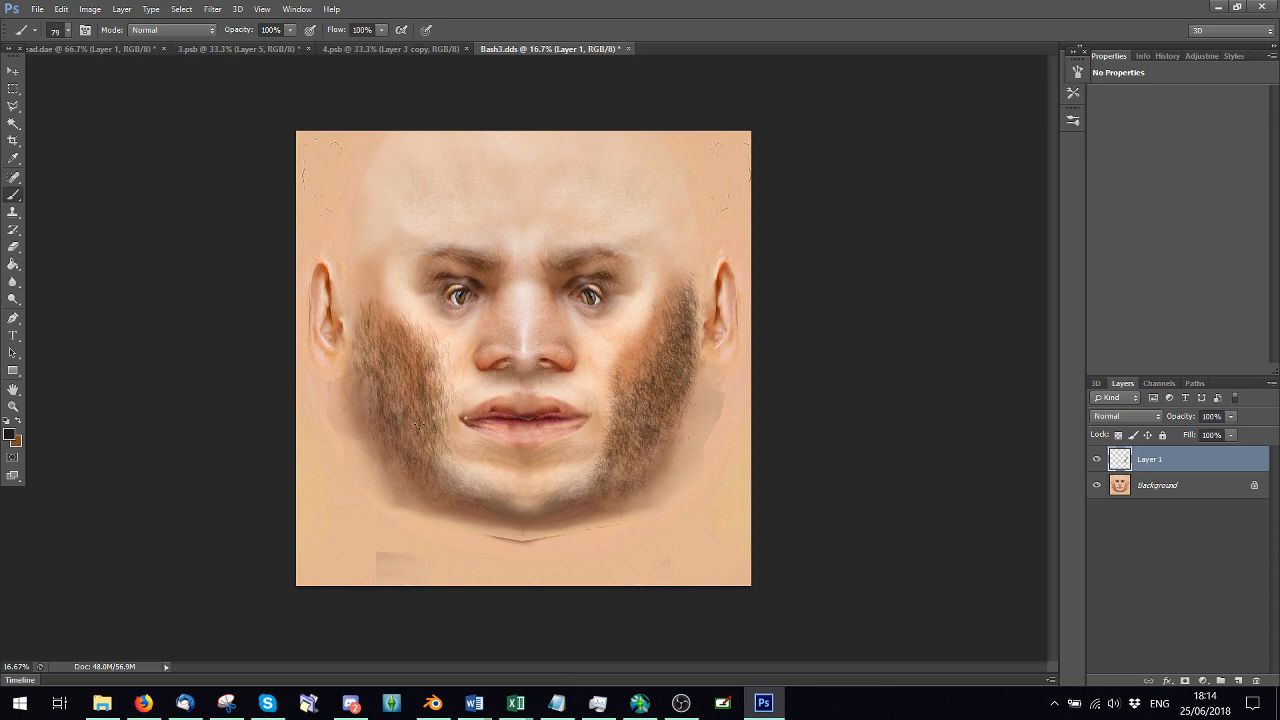
mouse_move(538, 457)
mouse_down()
mouse_move(496, 442)
mouse_move(526, 480)
mouse_move(517, 499)
mouse_move(538, 479)
mouse_move(523, 483)
mouse_move(524, 505)
mouse_move(588, 476)
mouse_move(530, 493)
mouse_move(468, 480)
mouse_move(493, 513)
mouse_up()
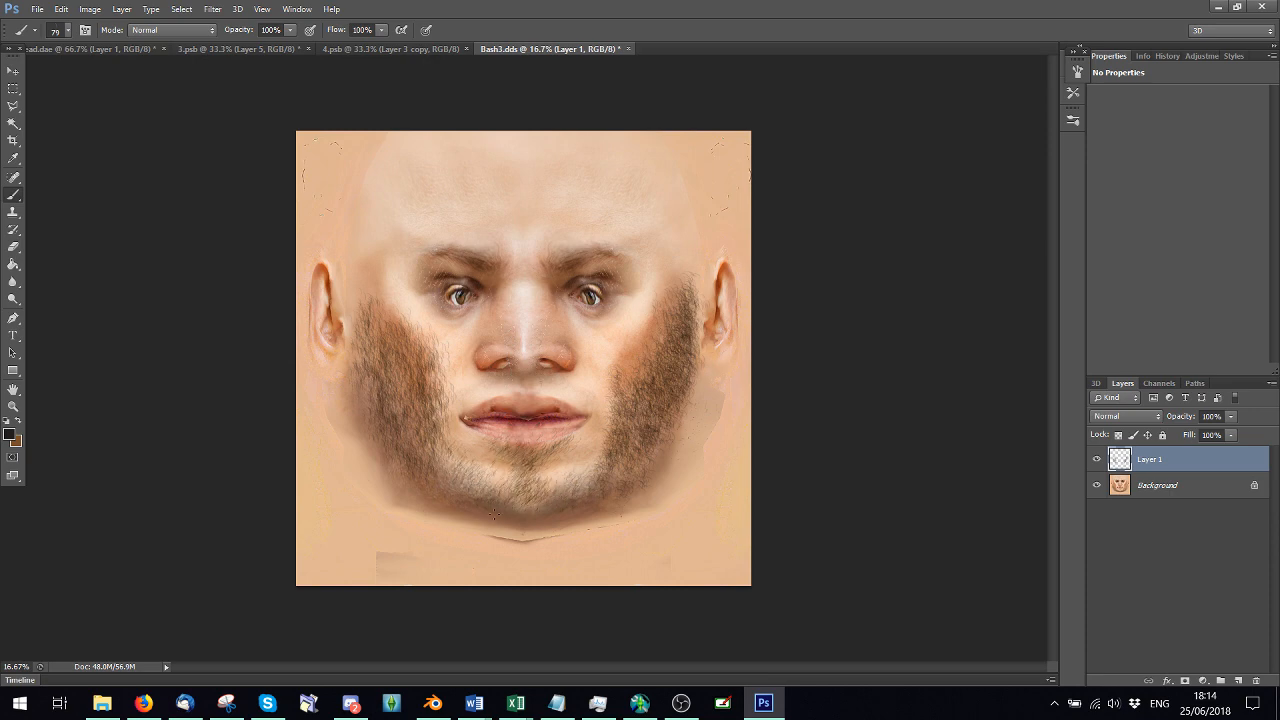
mouse_move(574, 497)
mouse_down()
mouse_move(592, 470)
mouse_move(549, 487)
mouse_up()
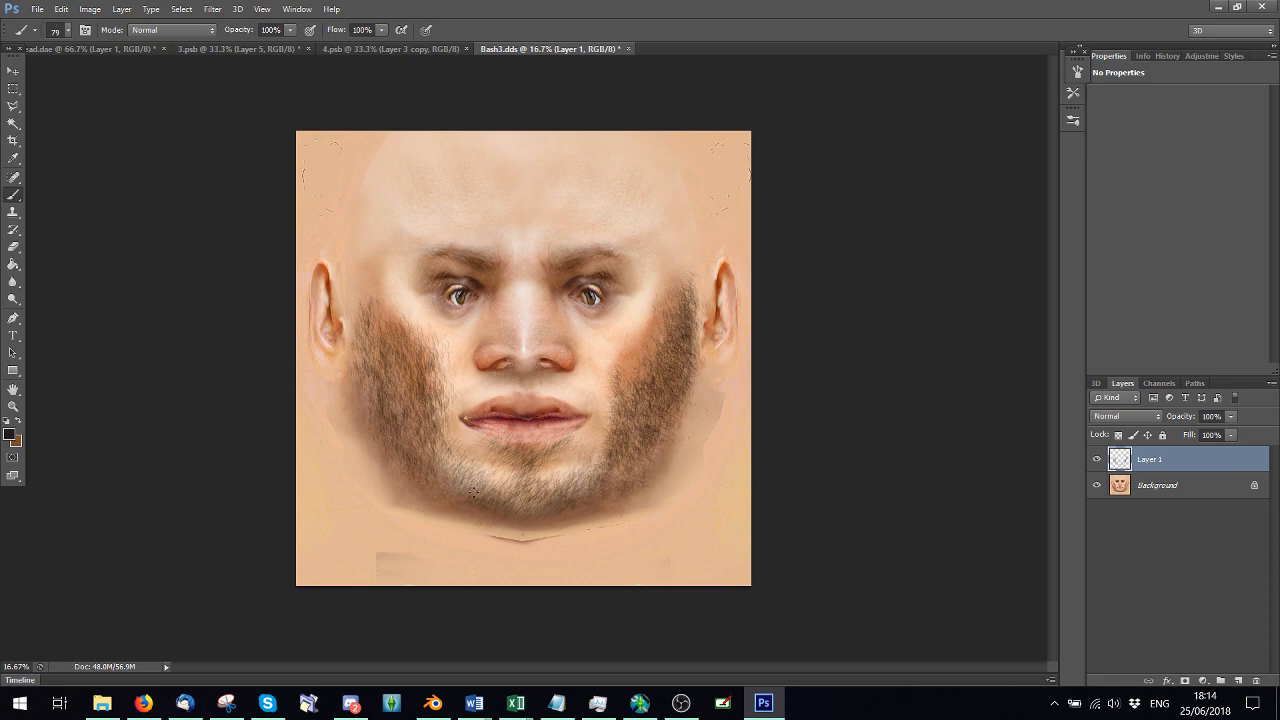
mouse_move(543, 381)
mouse_down()
mouse_move(579, 404)
mouse_move(562, 379)
mouse_move(519, 378)
mouse_move(442, 406)
mouse_move(507, 379)
mouse_move(593, 412)
mouse_up()
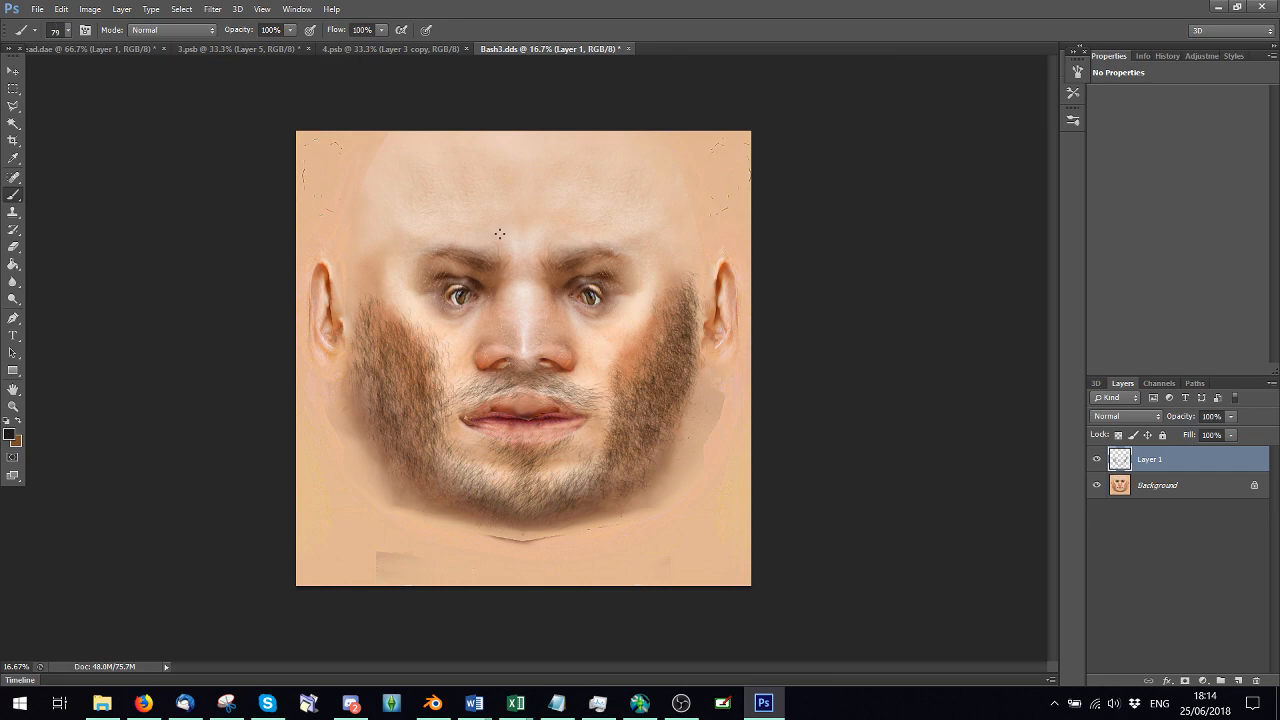
Start saving the 3.psb face texture as a separate file in Photoshop (PSD) format
click(48, 48)
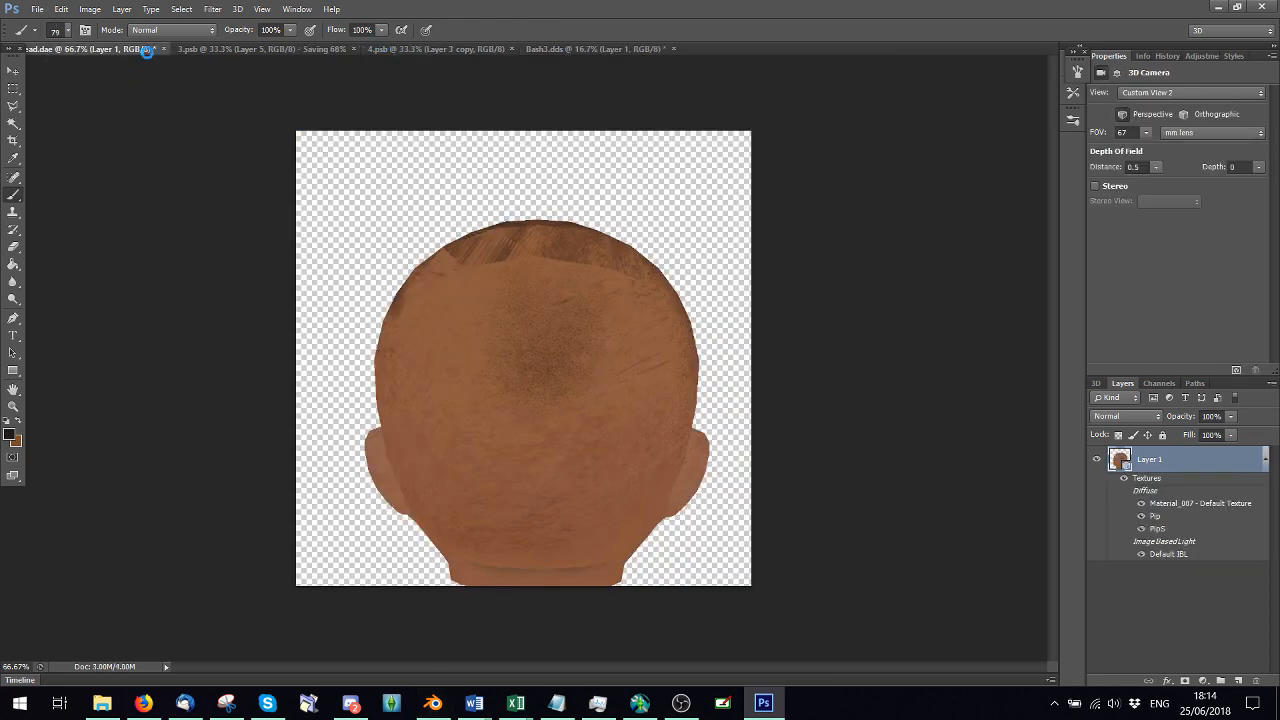
click(196, 49)
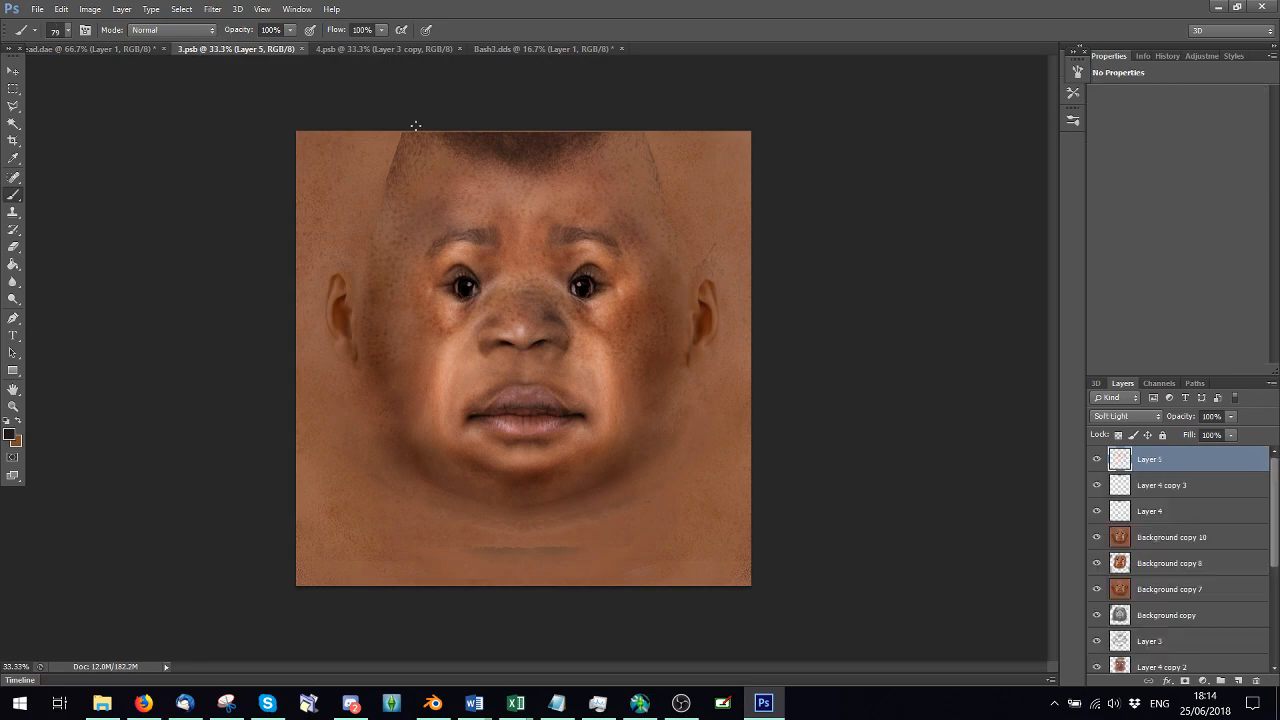
click(37, 9)
click(60, 210)
click(472, 403)
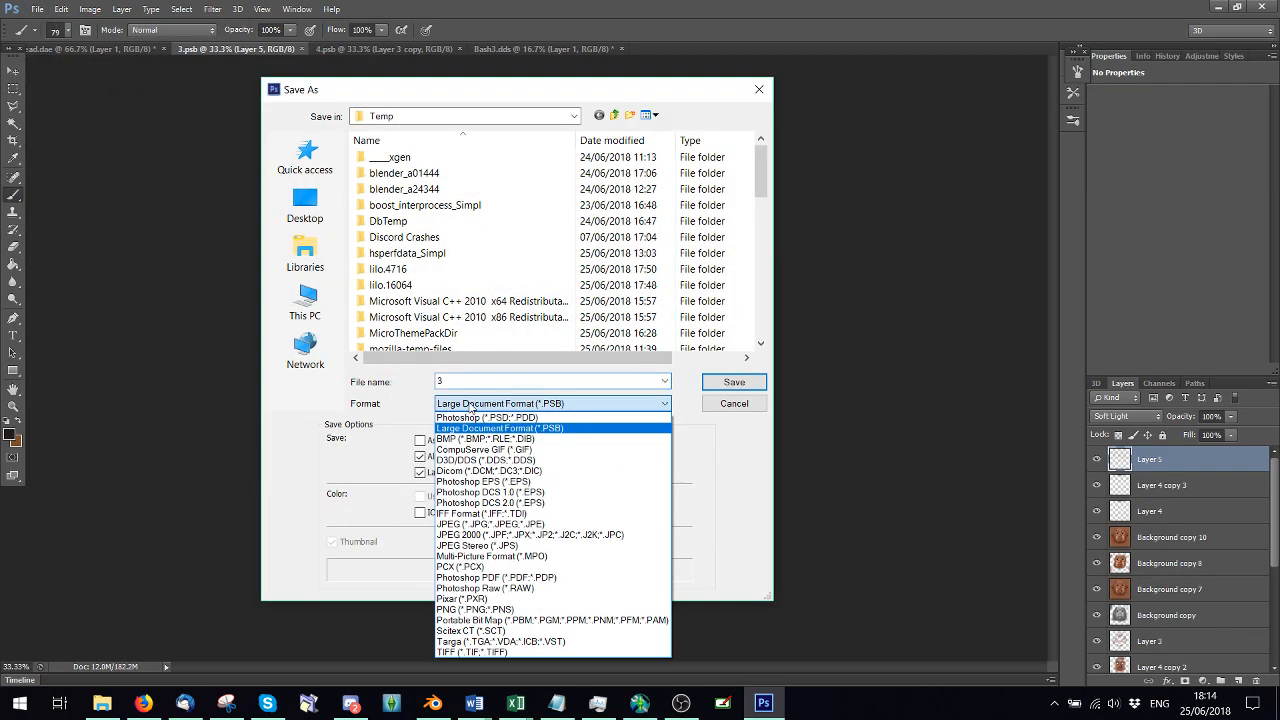
click(472, 417)
Name the face texture file Pip
click(305, 155)
scroll(572, 282, down, 2)
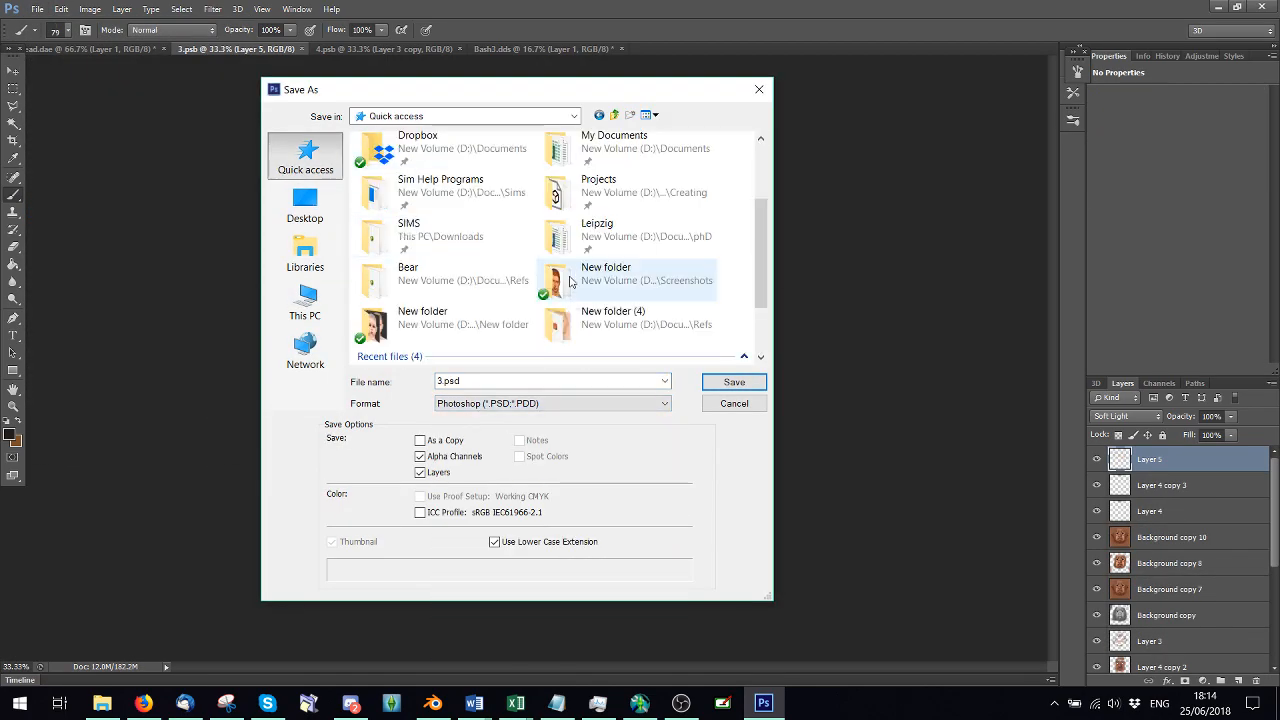
double_click(572, 282)
click(523, 382)
text(Pi)
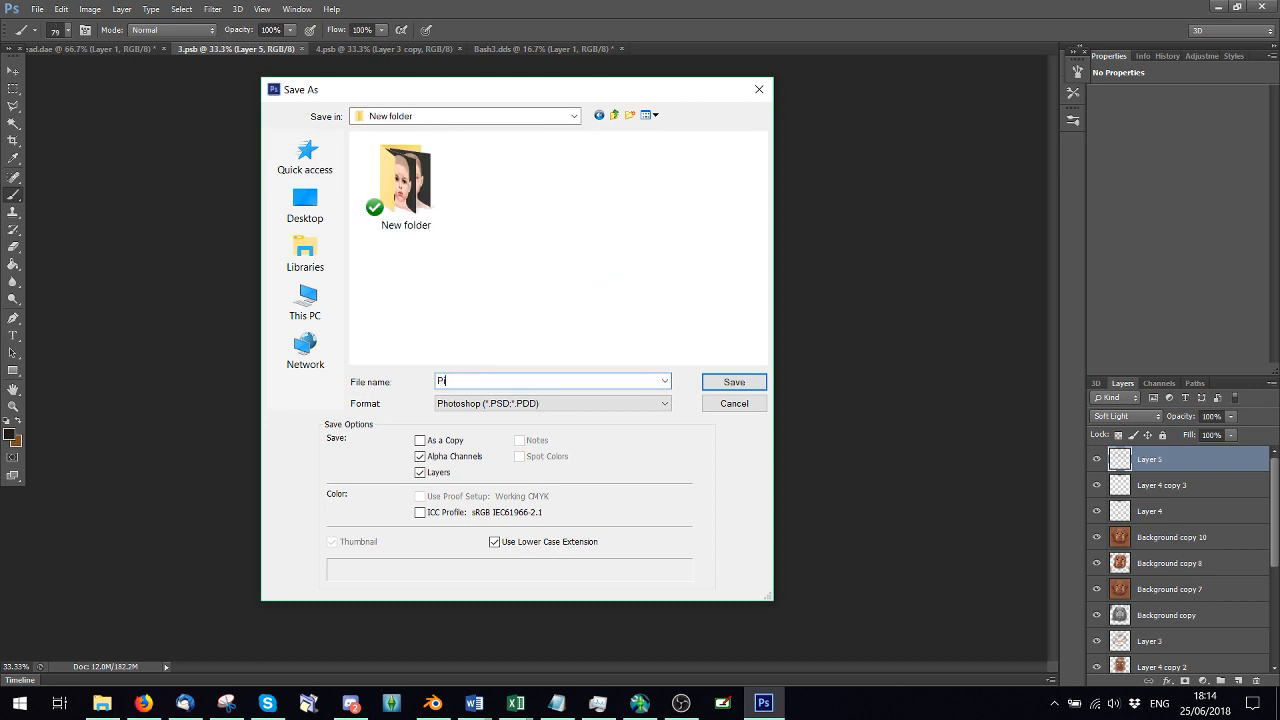
text(p)
Save Pip.psd in New folder (4), replacing the existing file and accepting the Photoshop format options
click(305, 155)
scroll(560, 300, down, 3)
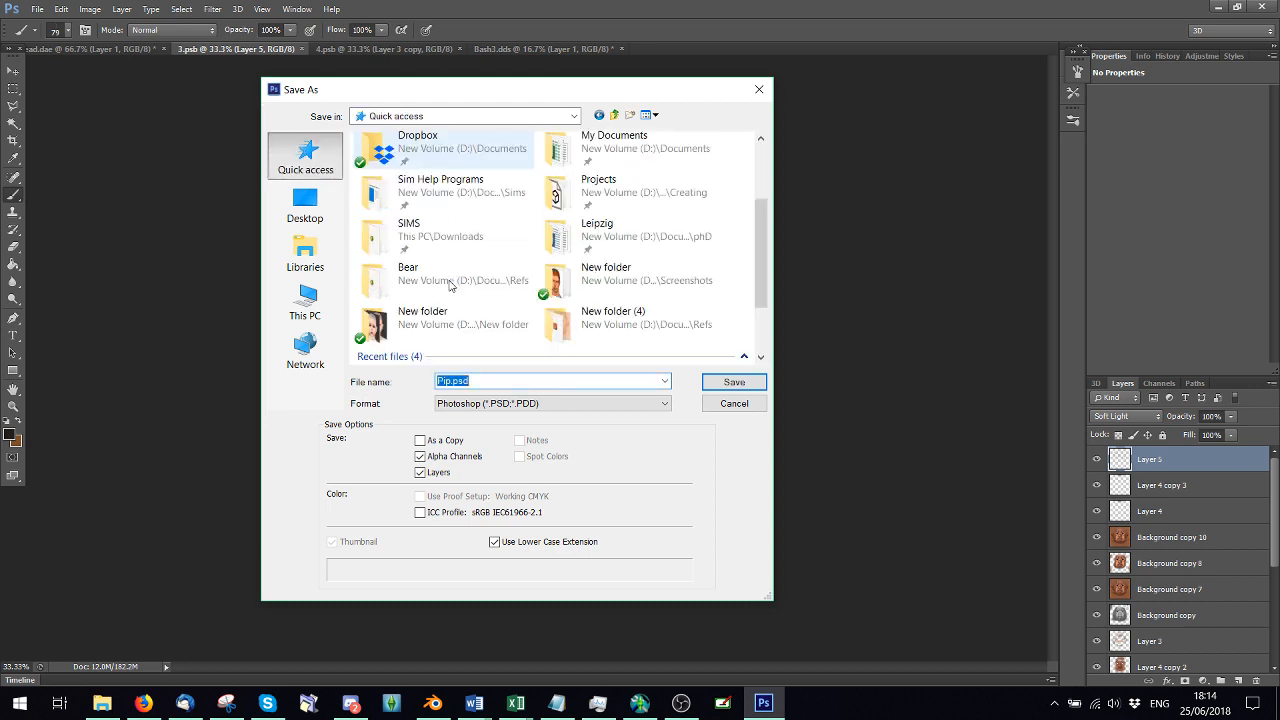
double_click(587, 318)
click(734, 381)
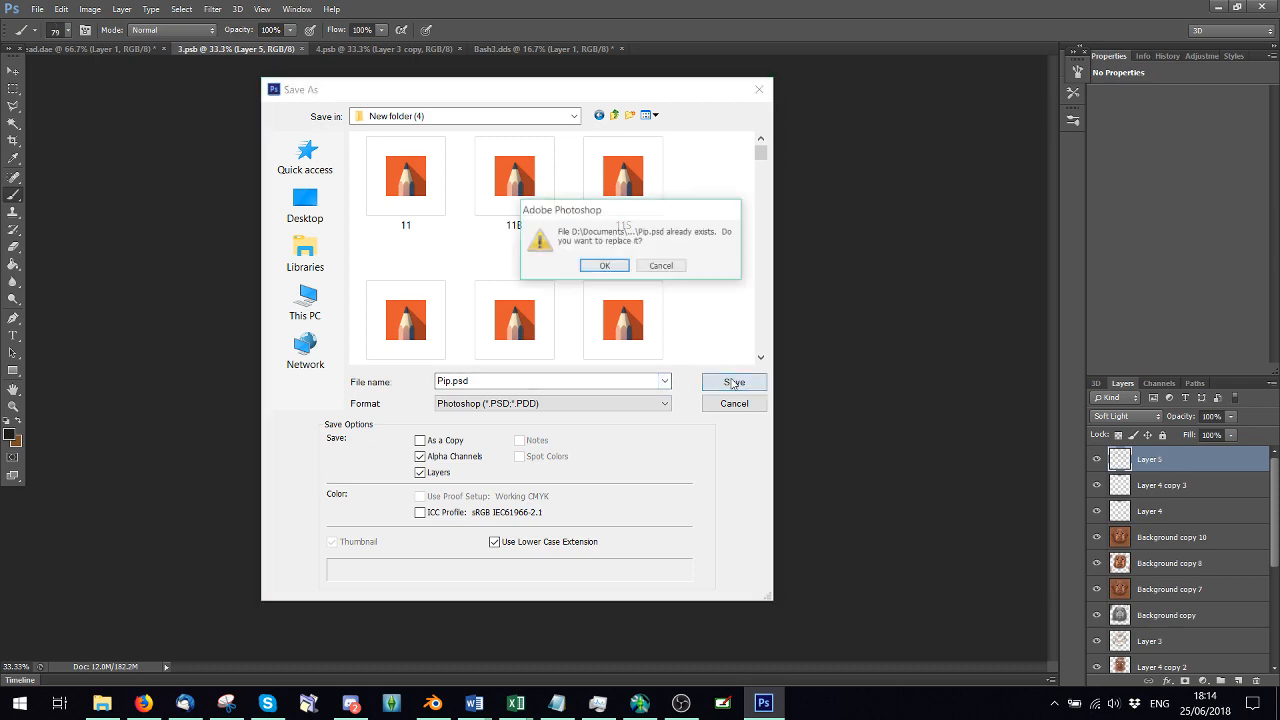
click(612, 268)
click(800, 216)
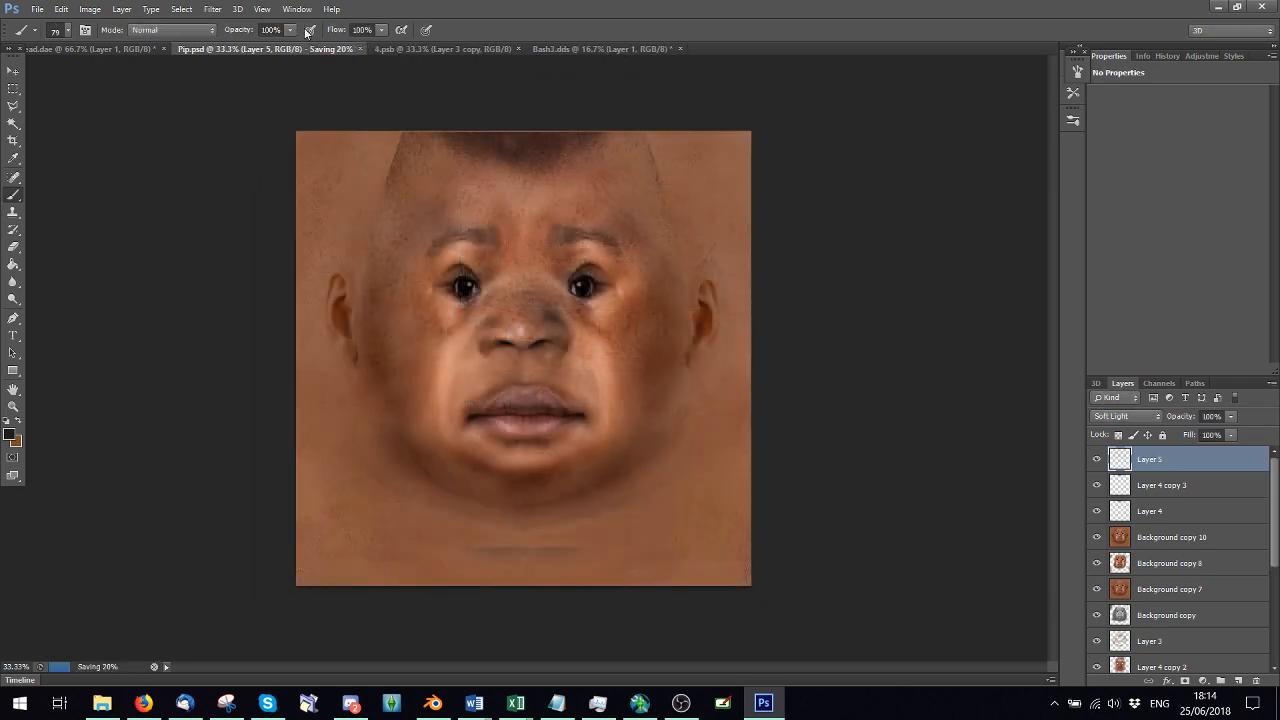
Start saving the 4.psb scalp texture as PipS in Photoshop (PSD) format
click(401, 50)
click(37, 9)
click(60, 207)
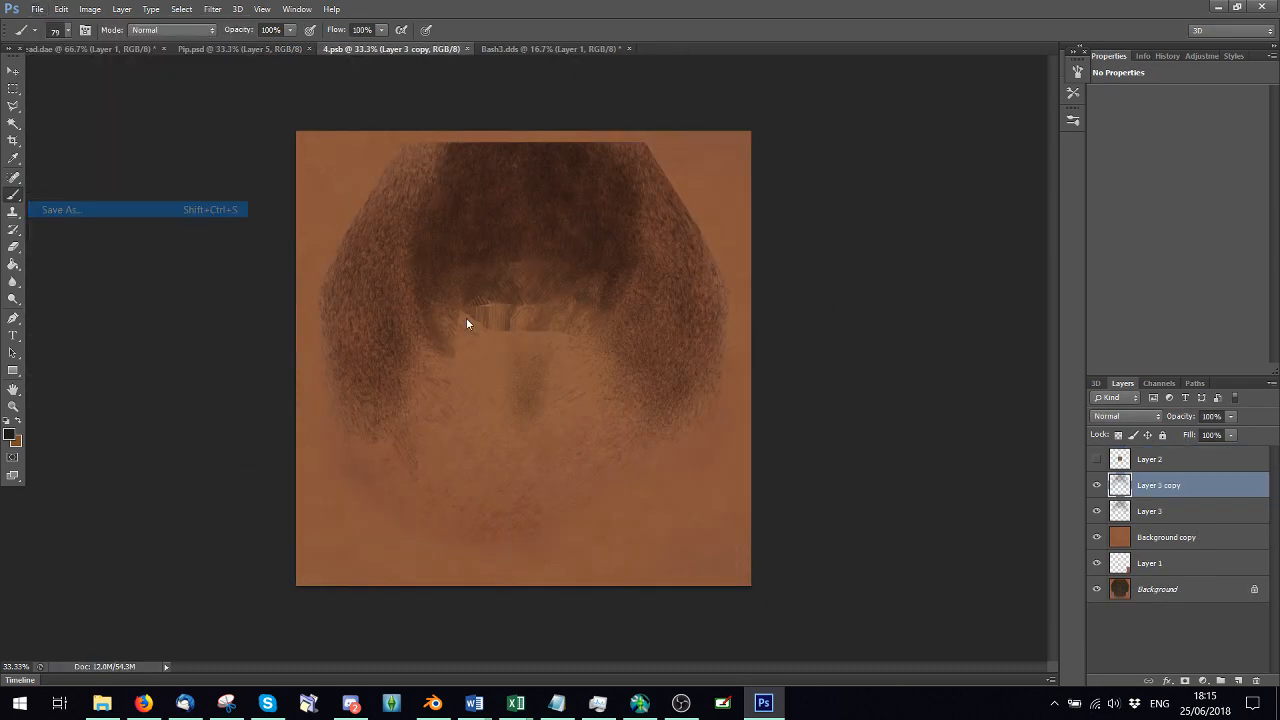
text(Pip)
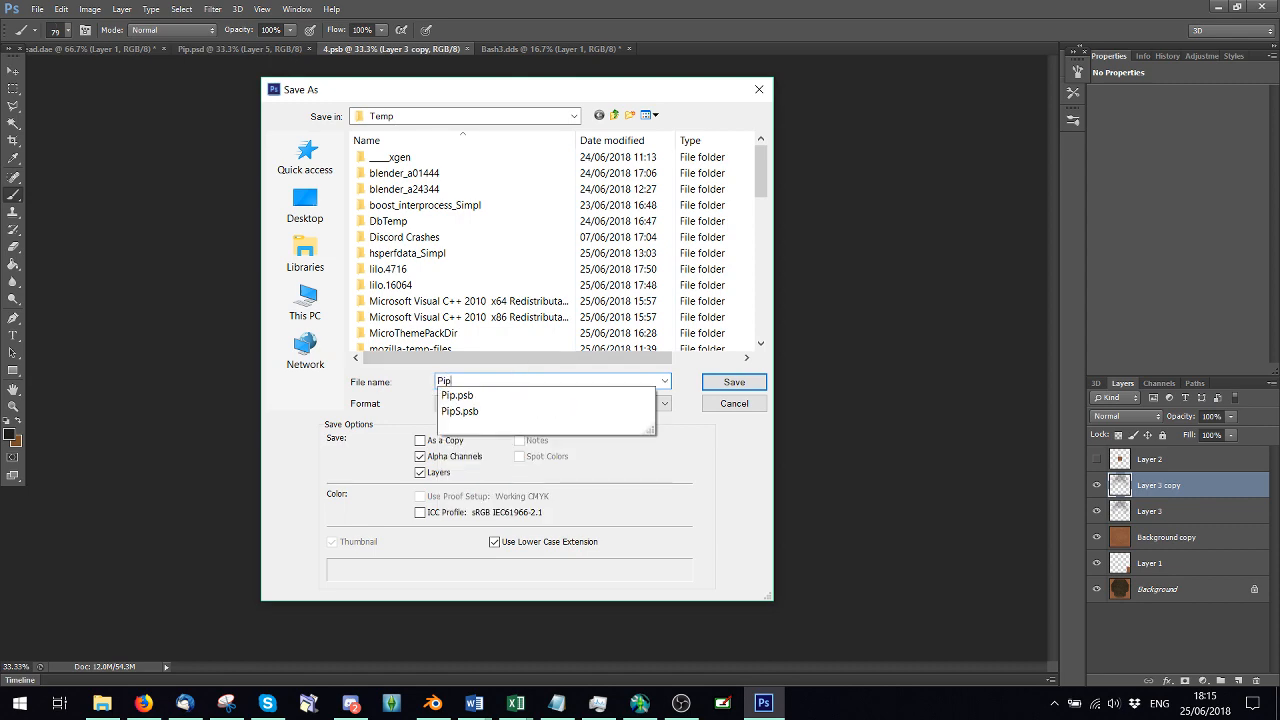
text(S)
click(503, 395)
click(478, 404)
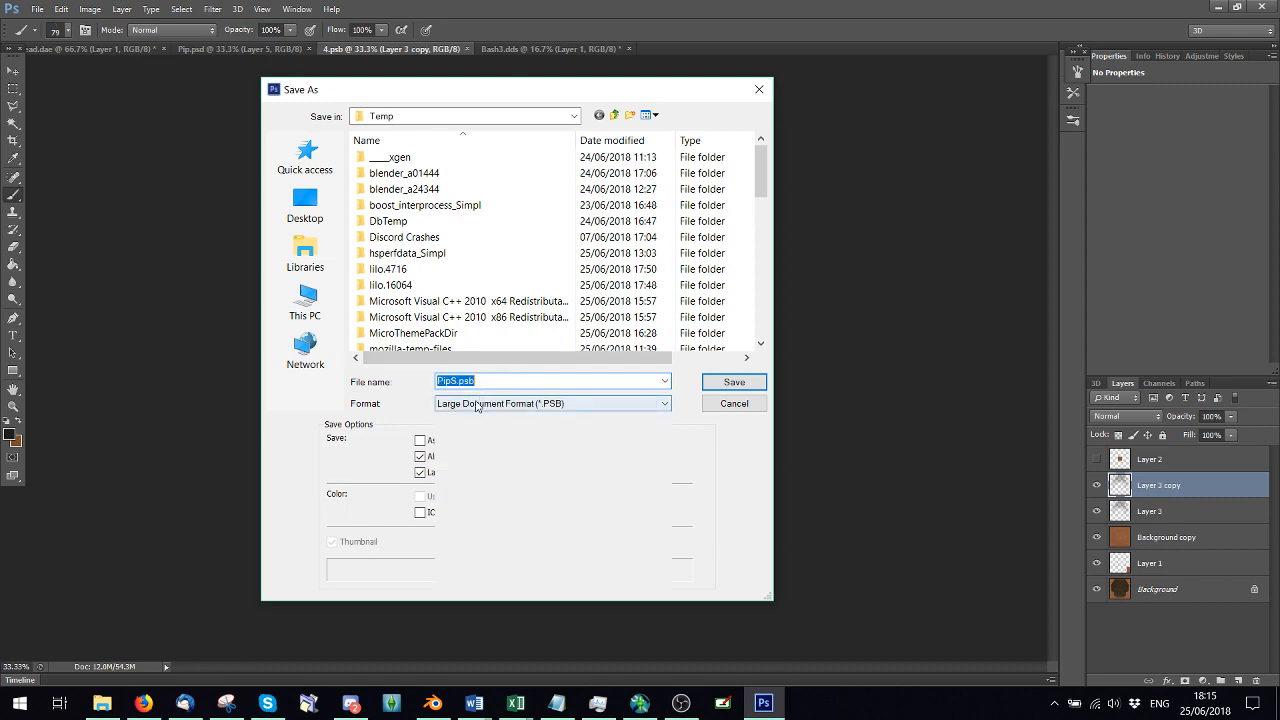
click(478, 417)
Save PipS.psd in New folder (4), replacing the existing file and keeping Maximize Compatibility on
click(291, 158)
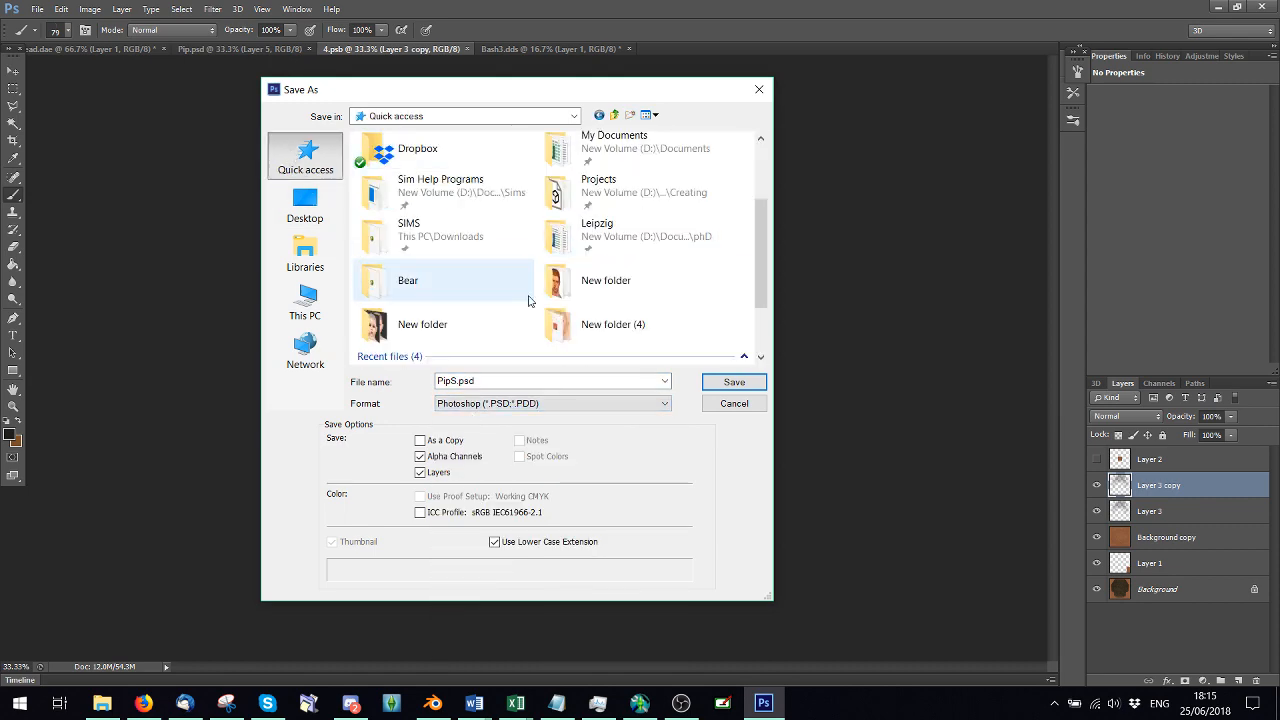
double_click(600, 322)
click(734, 382)
click(607, 266)
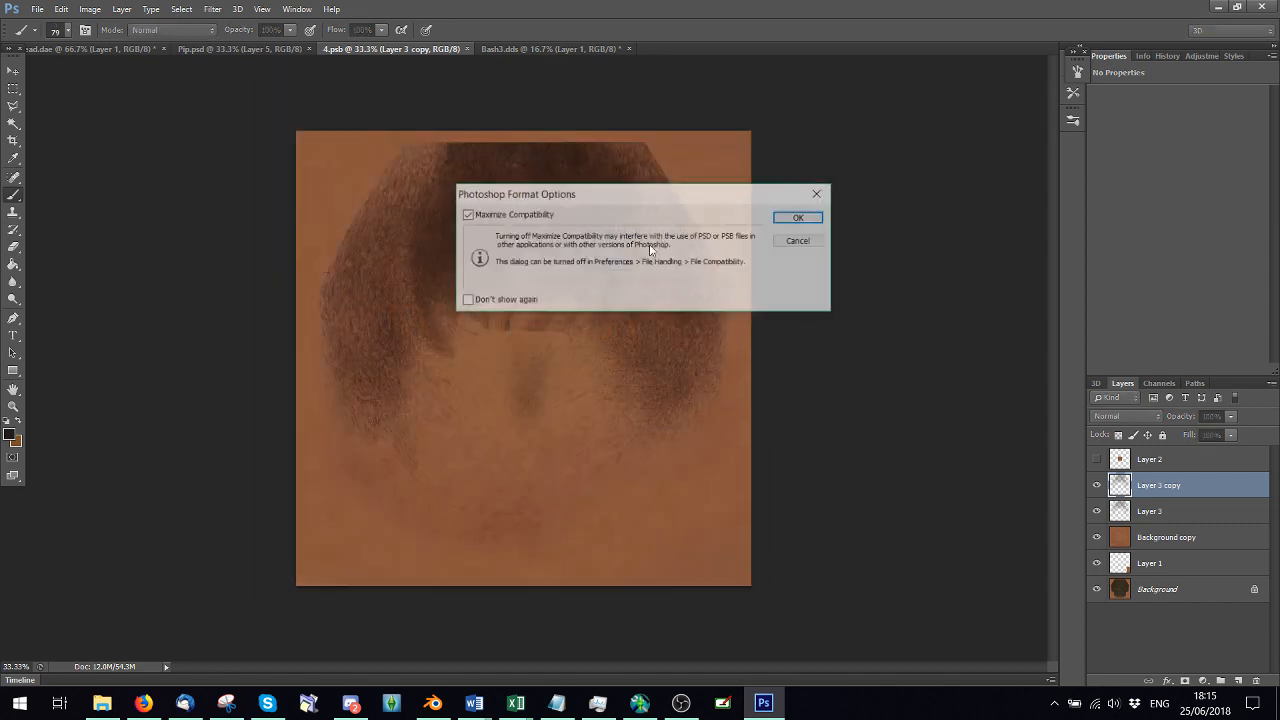
click(802, 220)
Switch to Blender and refresh the rendered viewport to check the saved textures on the baby's head
click(430, 705)
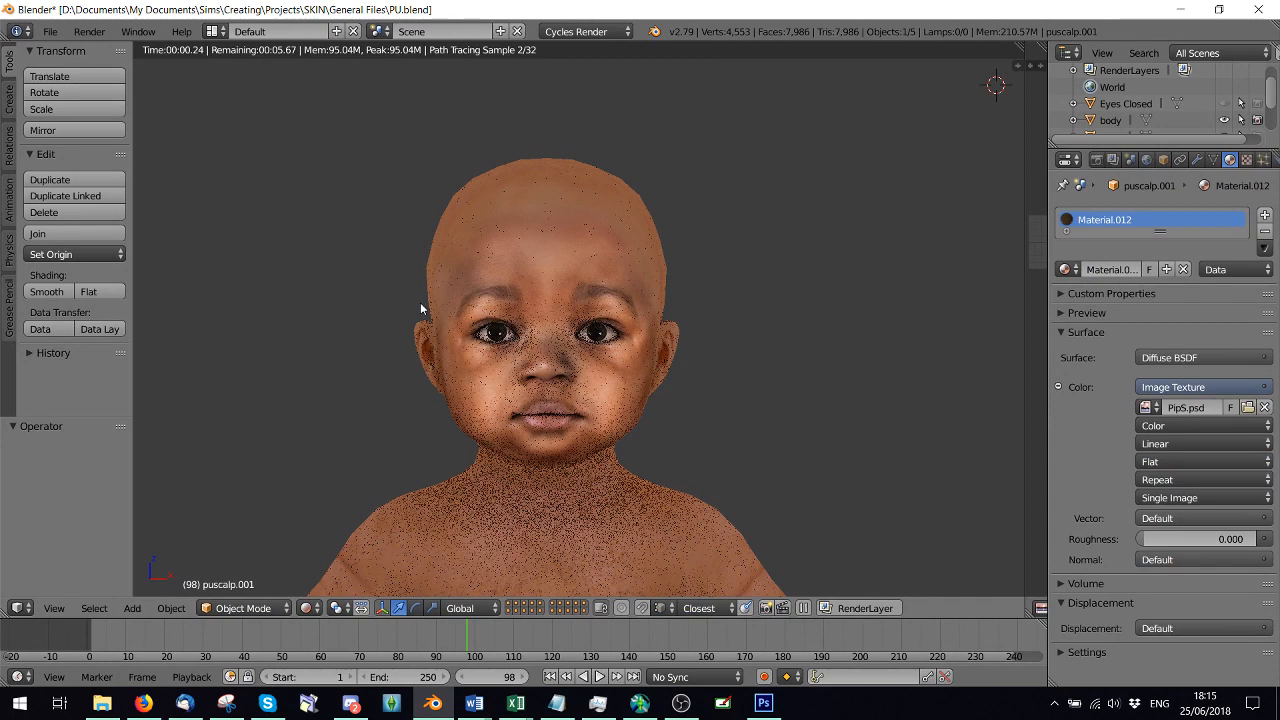
click(309, 608)
click(332, 520)
click(310, 608)
click(326, 499)
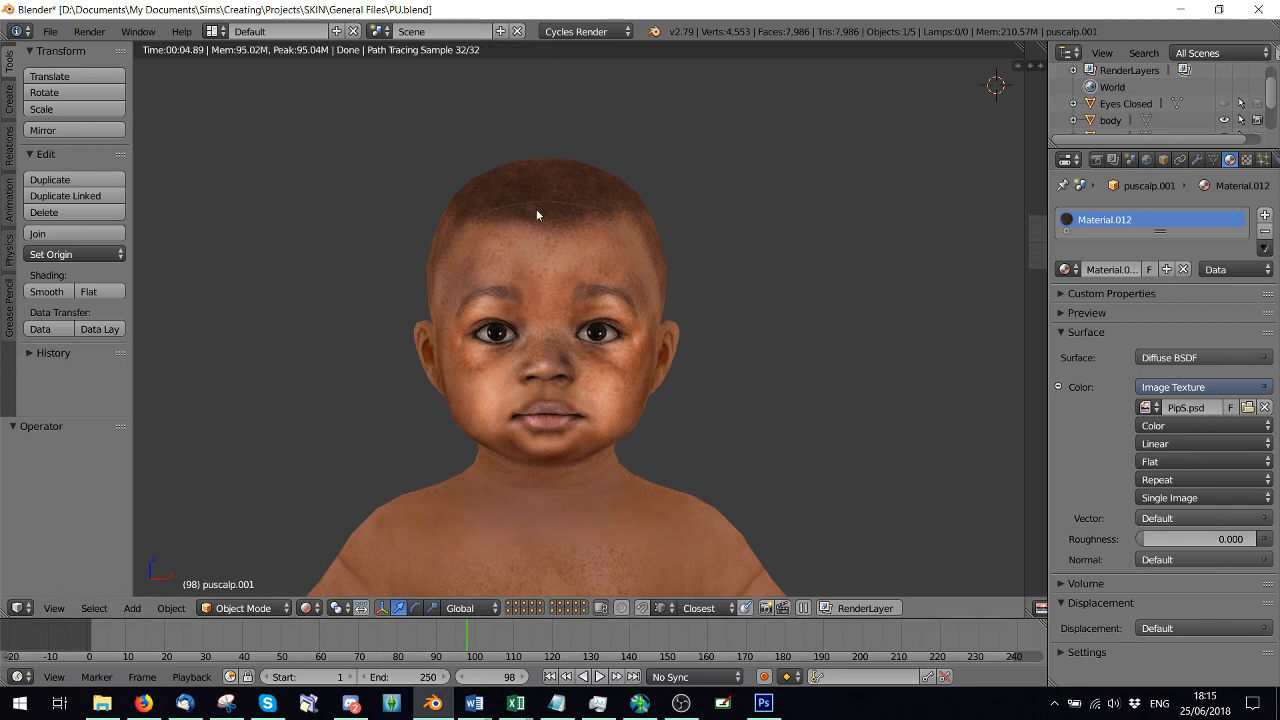
mouse_move(343, 292)
mouse_down()
mouse_move(406, 350)
mouse_move(340, 321)
mouse_move(354, 308)
mouse_up()
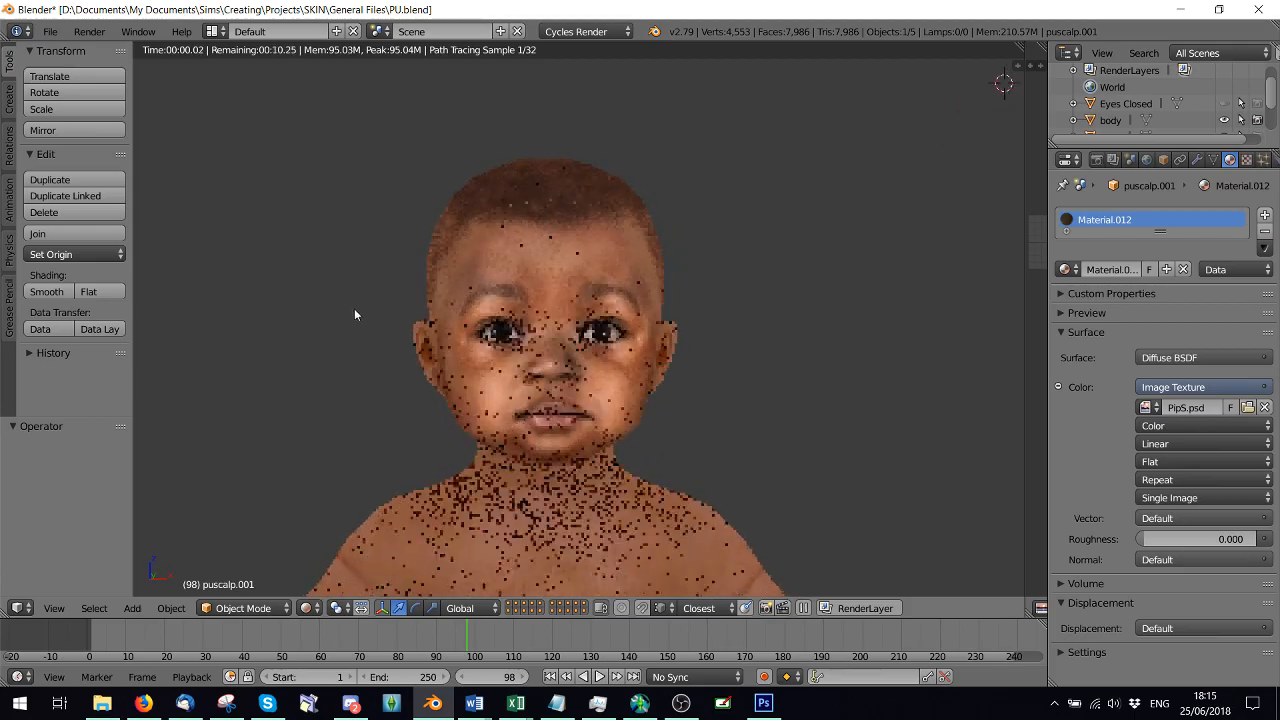
Return to Photoshop and create a new blank white document
click(763, 704)
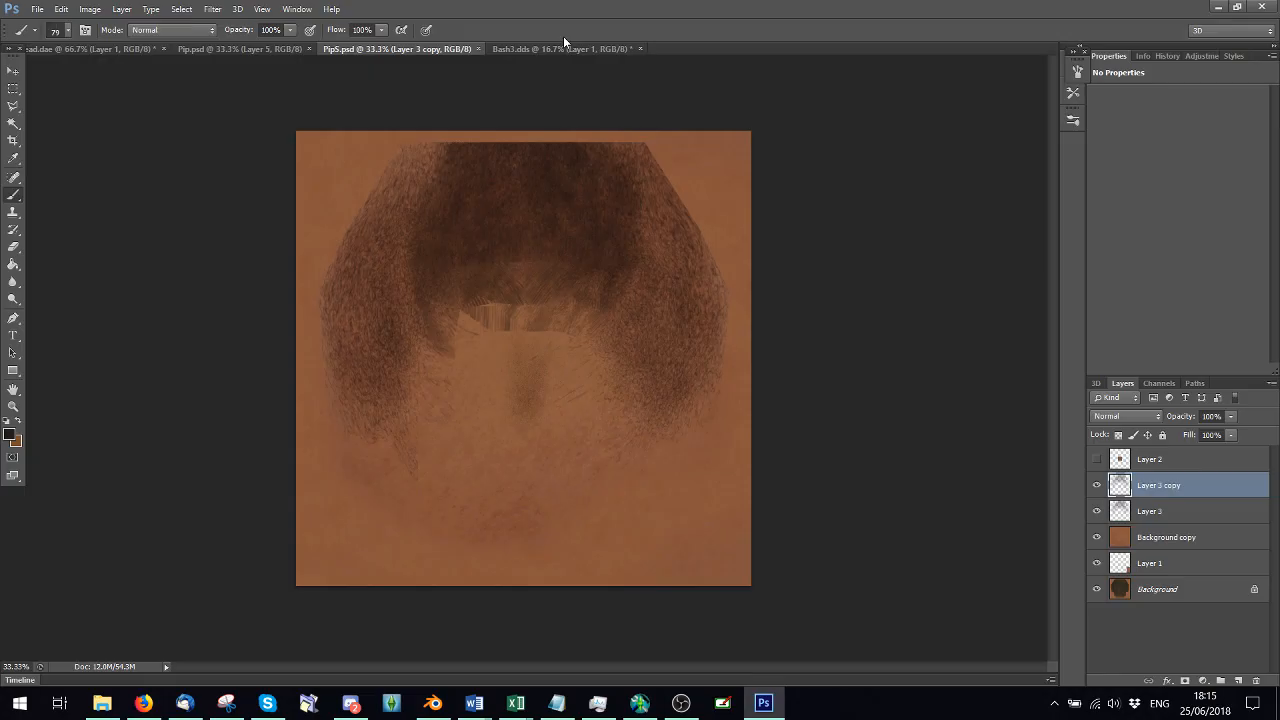
click(626, 48)
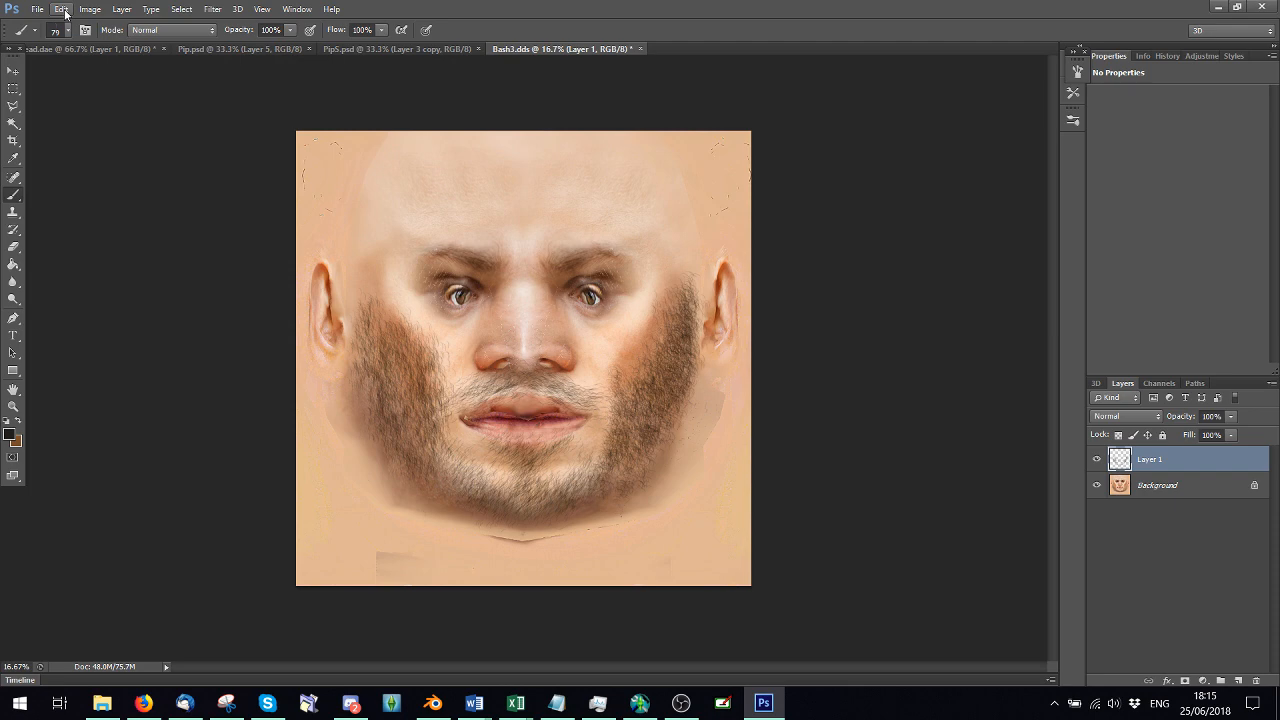
key(ctrl+n)
click(740, 169)
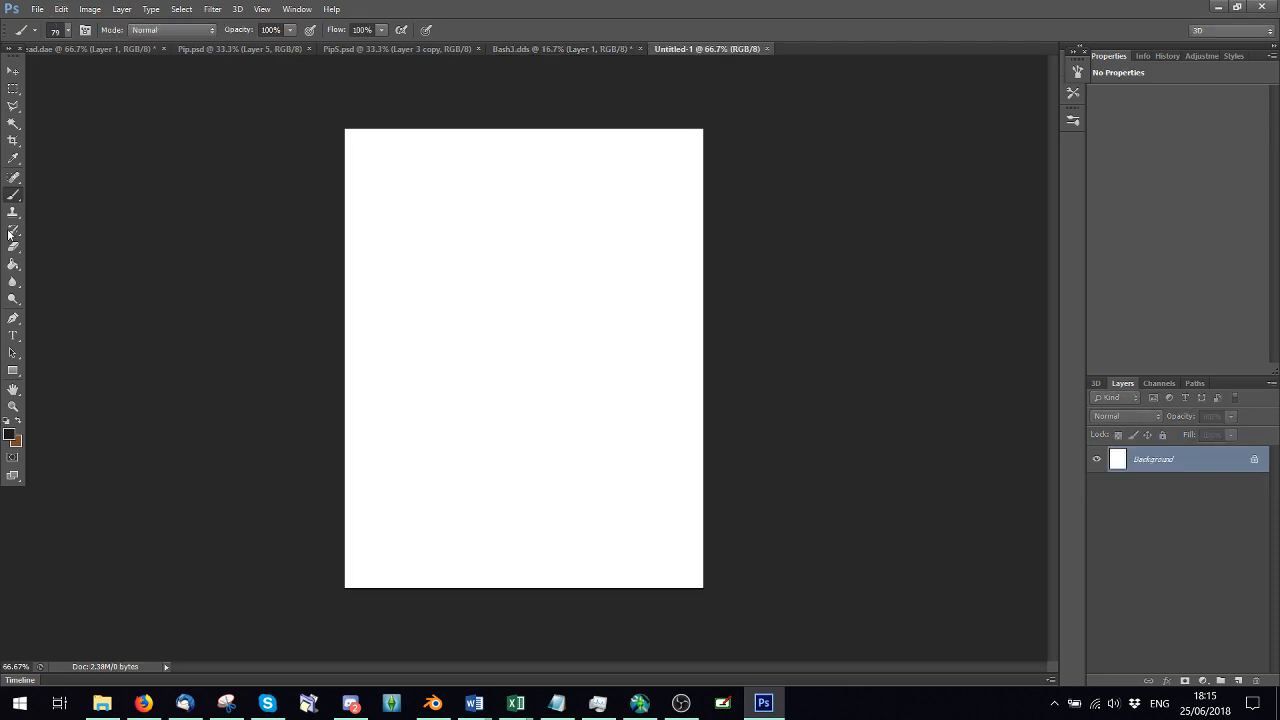
Choose the 133 px hair-strand brush, enlarge it to 215 px, and stamp it once near the middle of the blank canvas
click(66, 30)
click(92, 180)
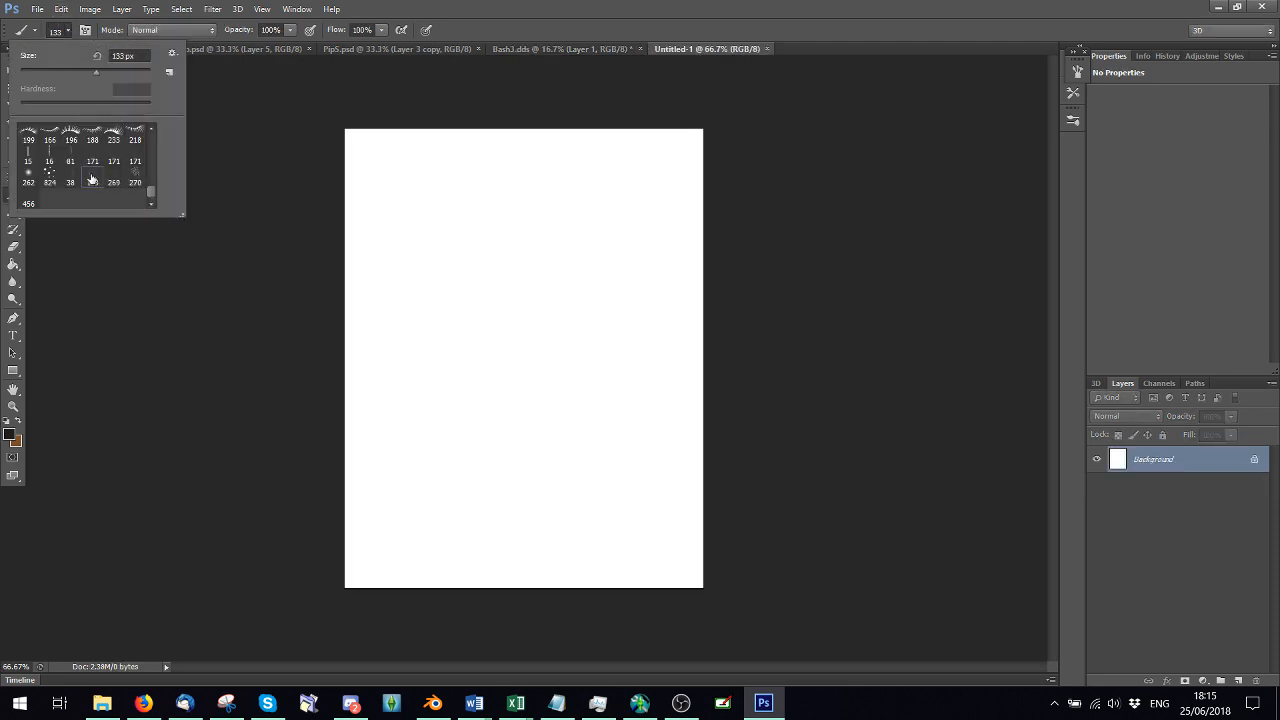
click(104, 75)
click(526, 317)
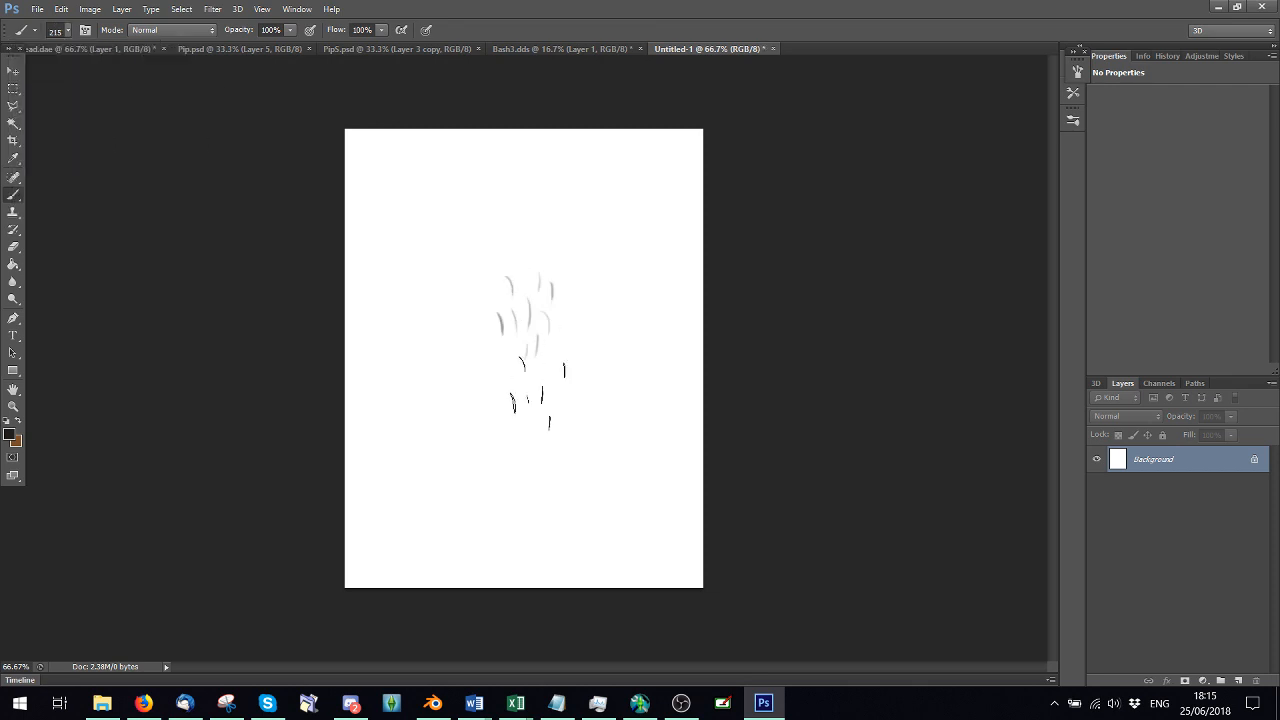
Choose the 269 px hair-strand brush and stamp it once below and beside the first strands
click(61, 29)
click(113, 182)
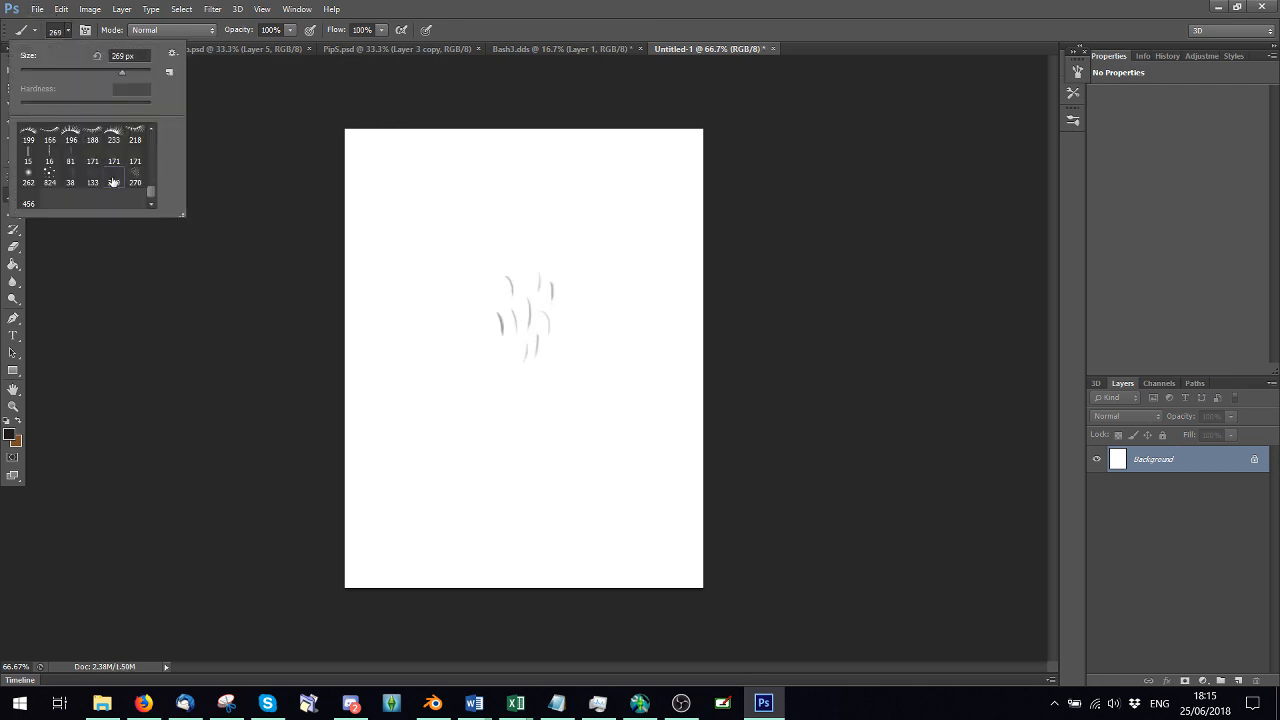
click(436, 413)
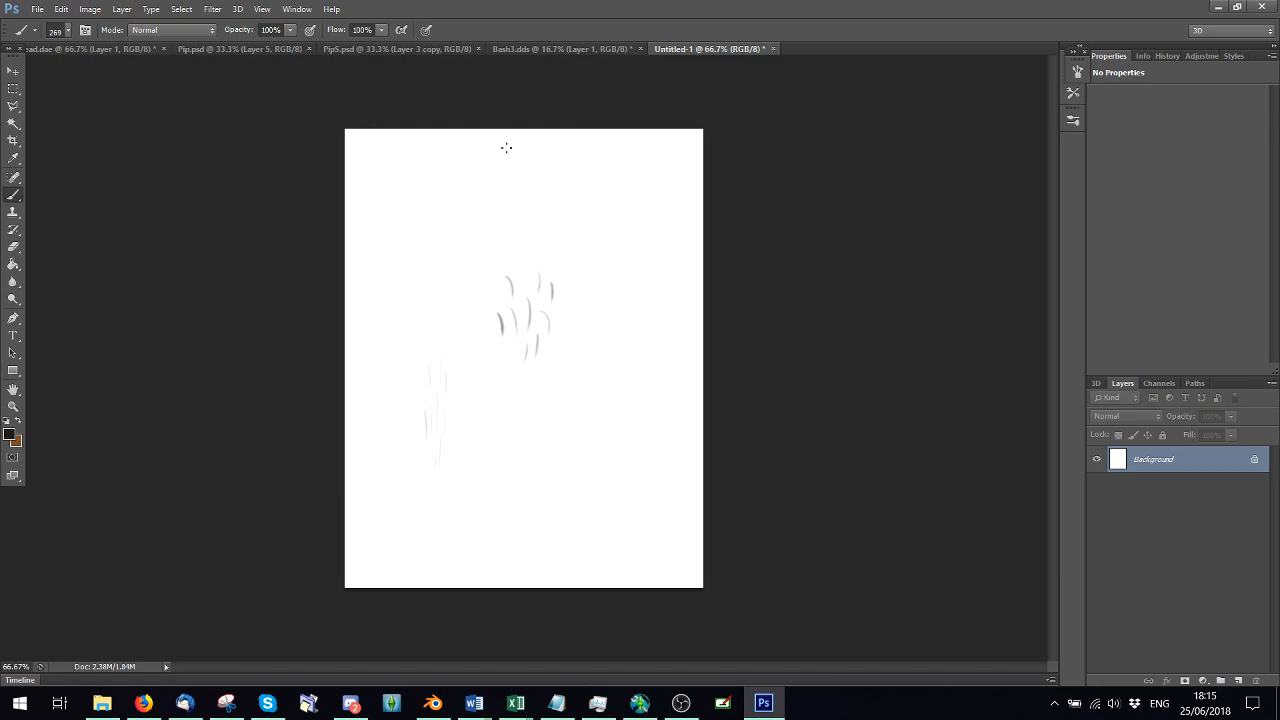
Return to the 3D head document, check the Pip.psd texture's layers, and orbit the baby's head to a level front view
click(36, 48)
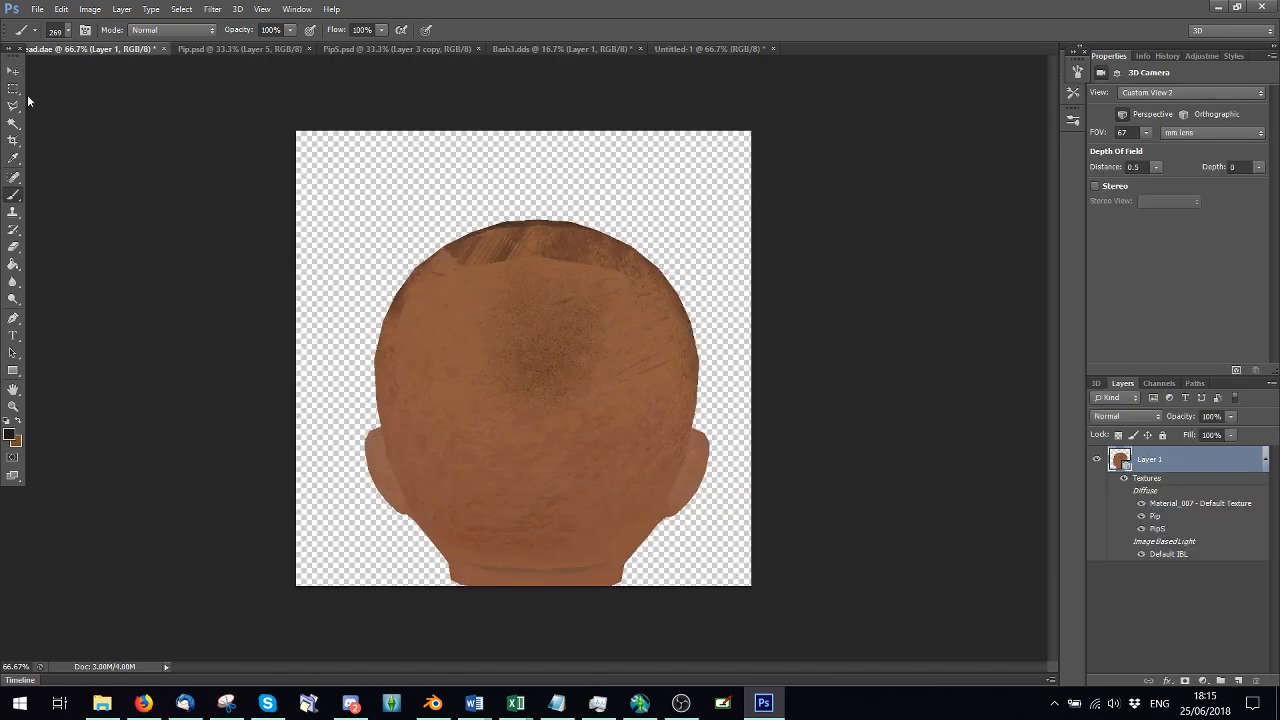
click(13, 71)
drag(190, 342, 490, 295)
click(240, 48)
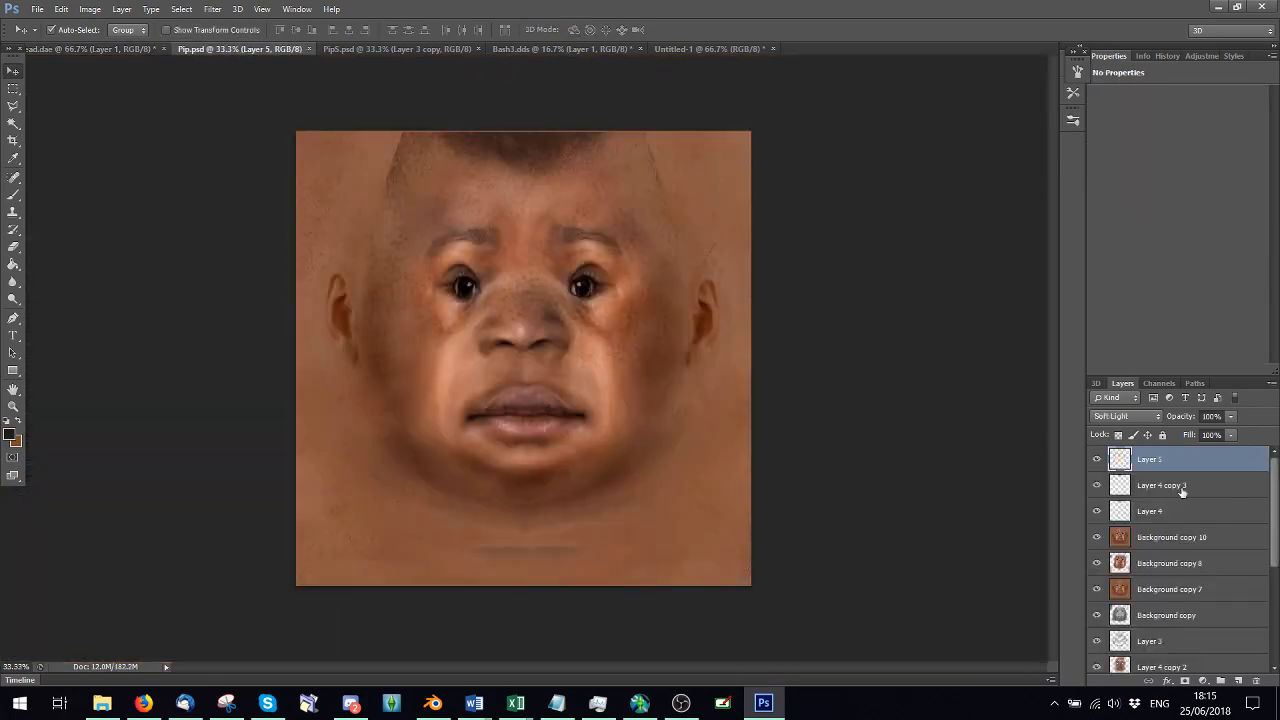
click(137, 48)
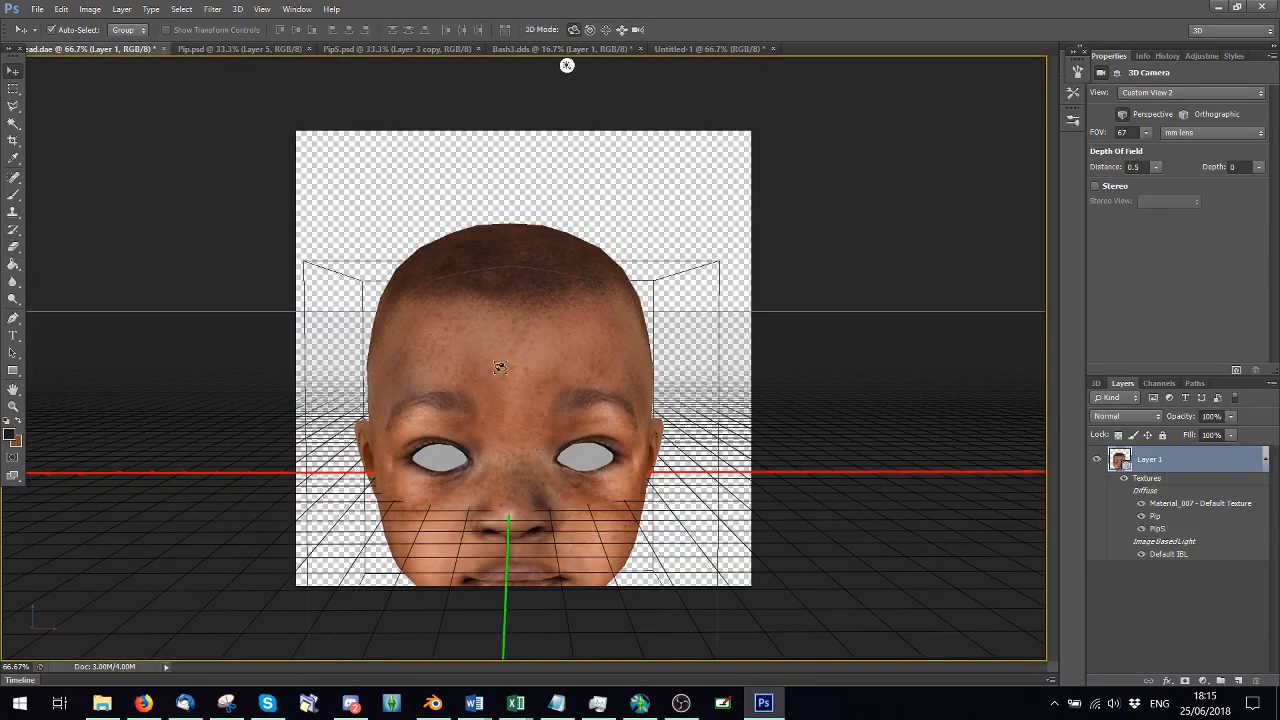
mouse_move(501, 366)
mouse_down()
mouse_move(512, 420)
mouse_move(505, 330)
mouse_move(502, 347)
mouse_up()
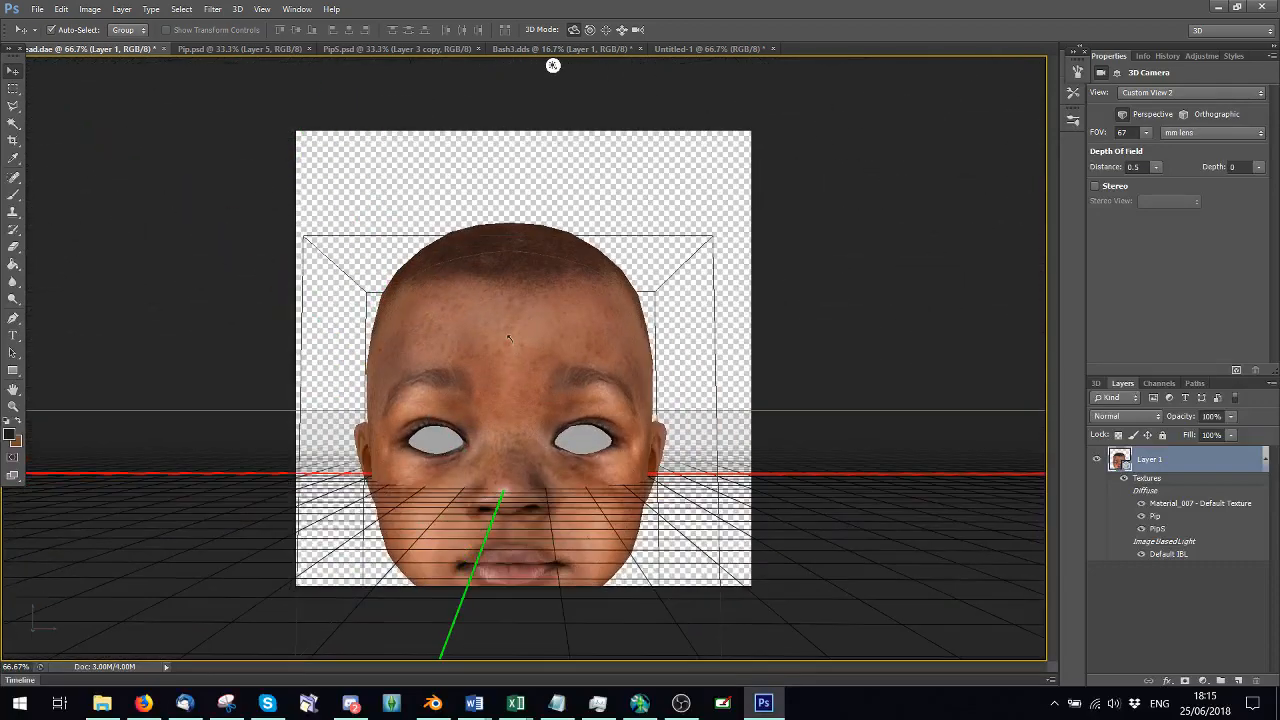
Undo the last brush edit, enable Shape Dynamics and Scattering for the 269 px hair-strand brush, and dab it on the head's front hairline
click(13, 195)
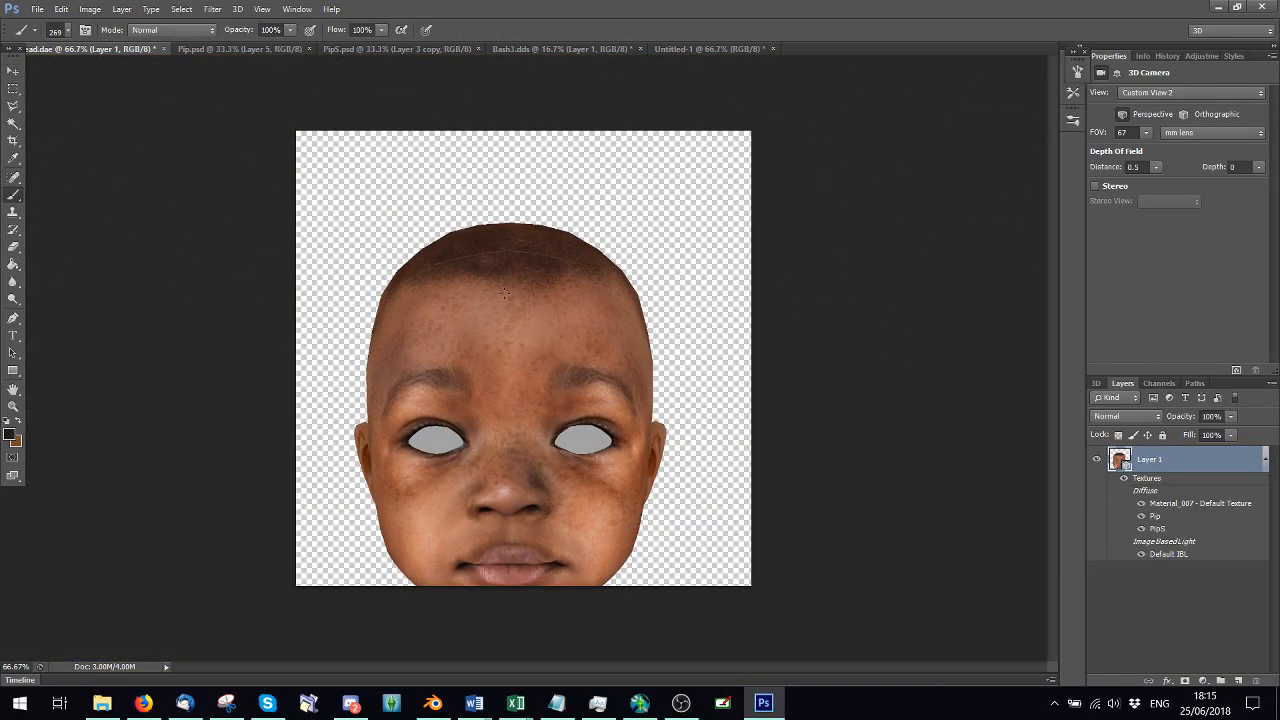
click(61, 9)
click(104, 57)
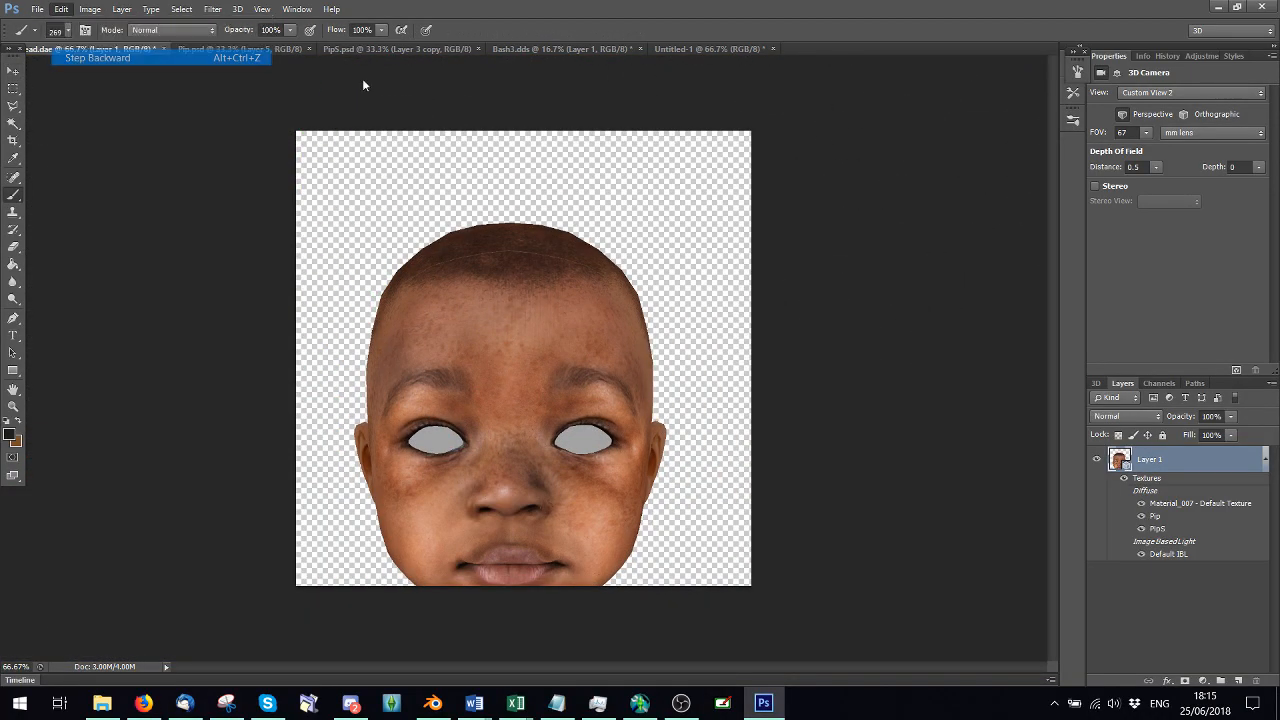
click(1077, 72)
click(760, 114)
click(753, 127)
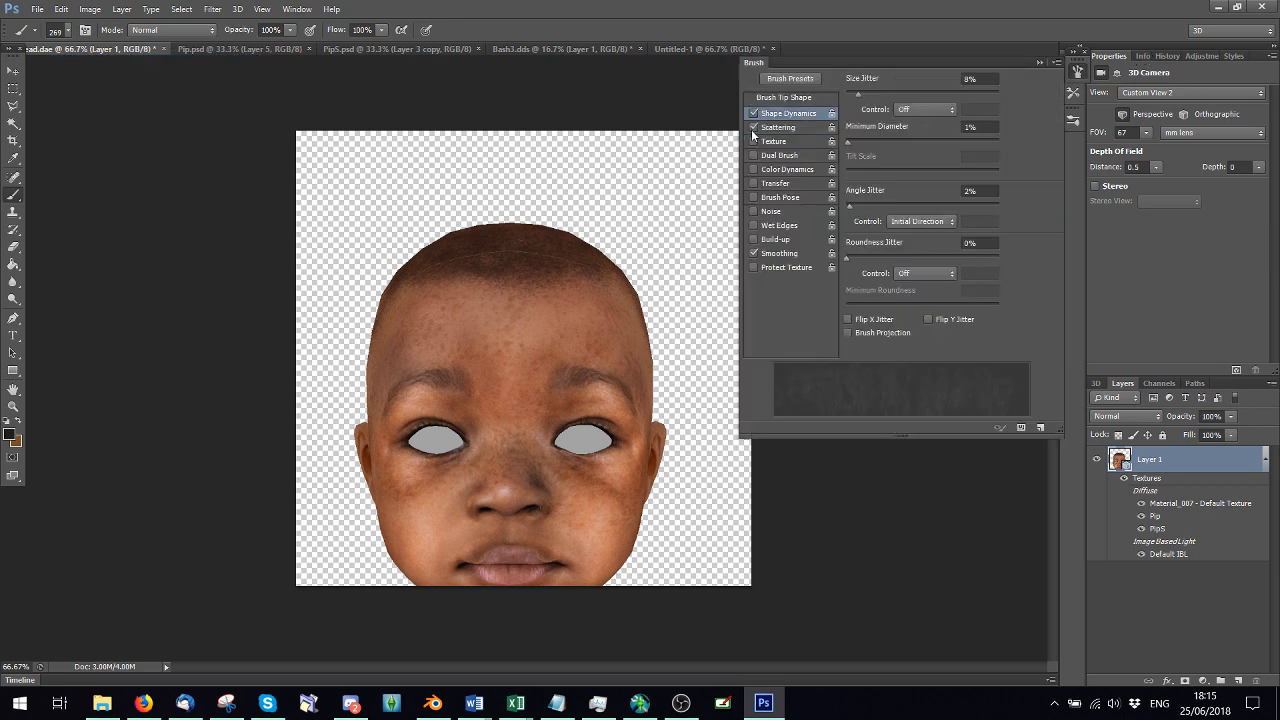
click(510, 269)
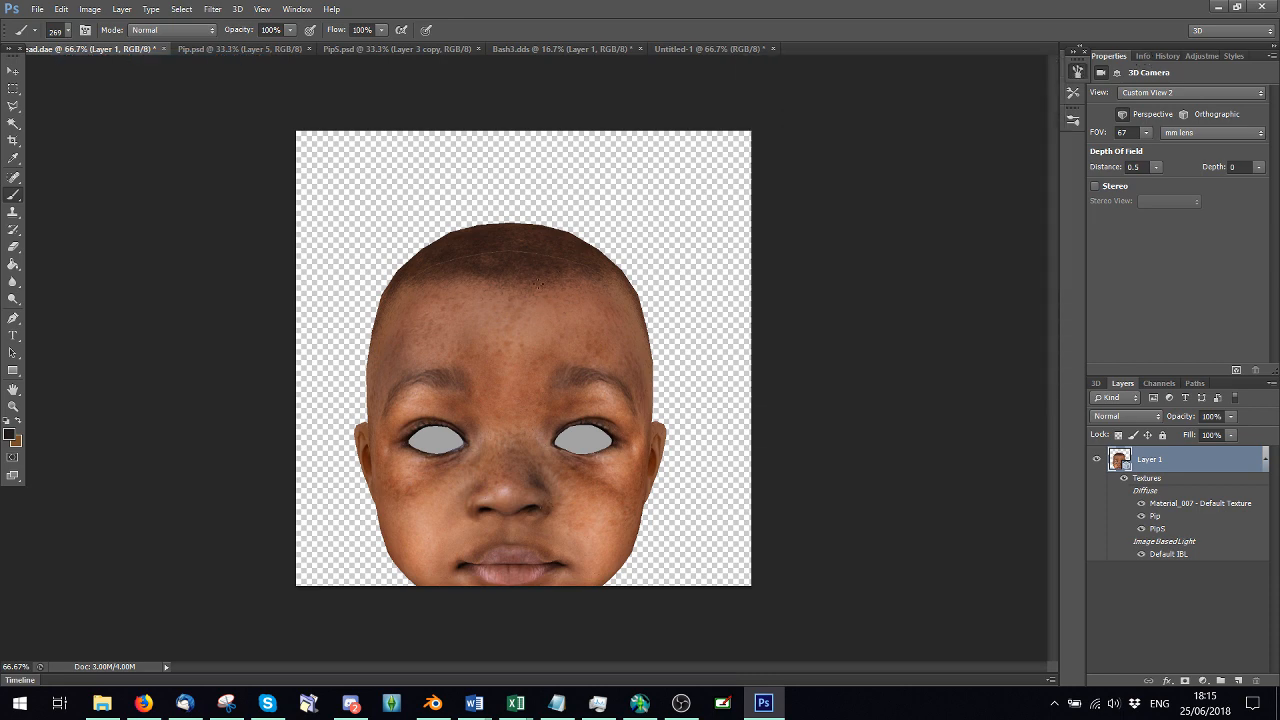